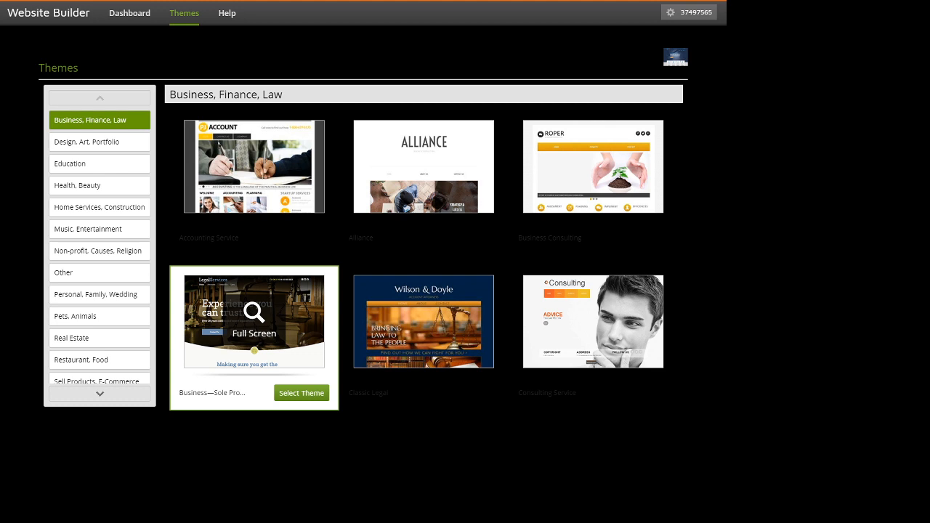
Preview the Business—Sole Proprietorship theme in full screen and apply it to the website, accepting the loss of existing changes
left_click(254, 320)
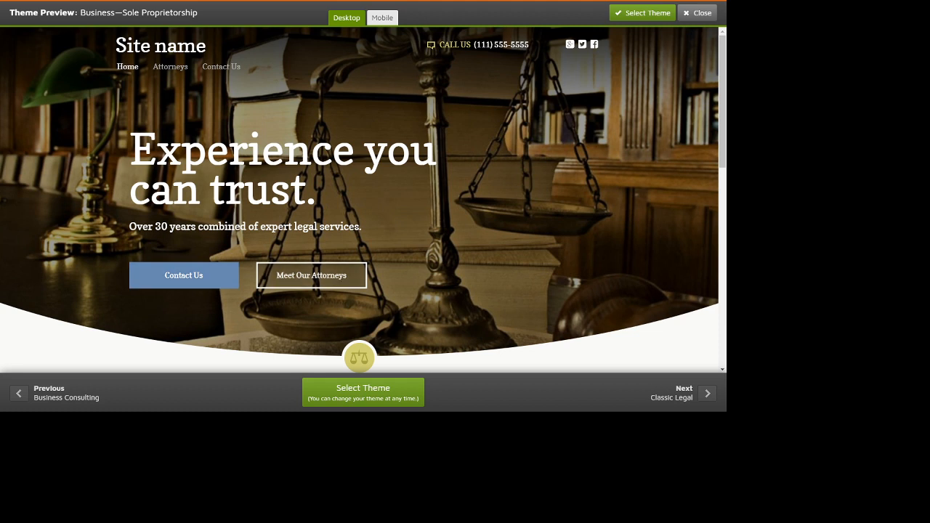
scroll(363, 200, "down", 3)
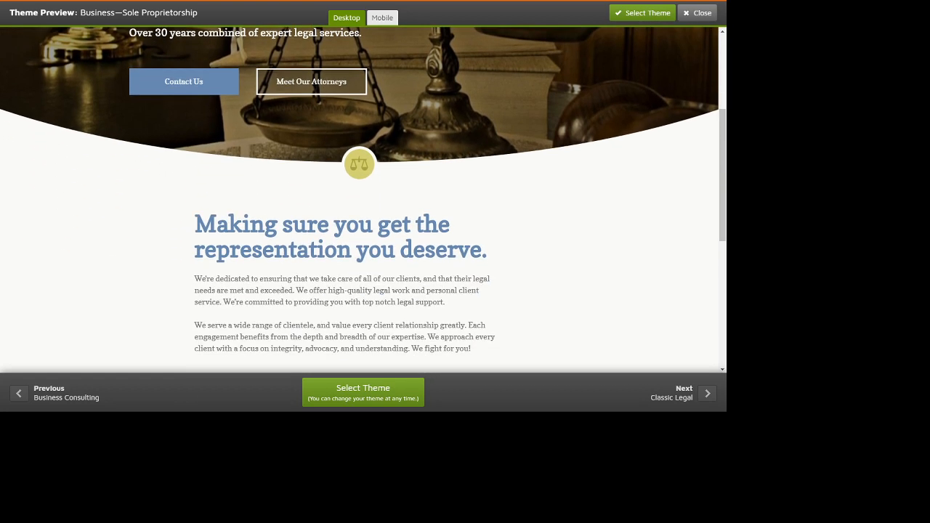
scroll(363, 200, "down", 1)
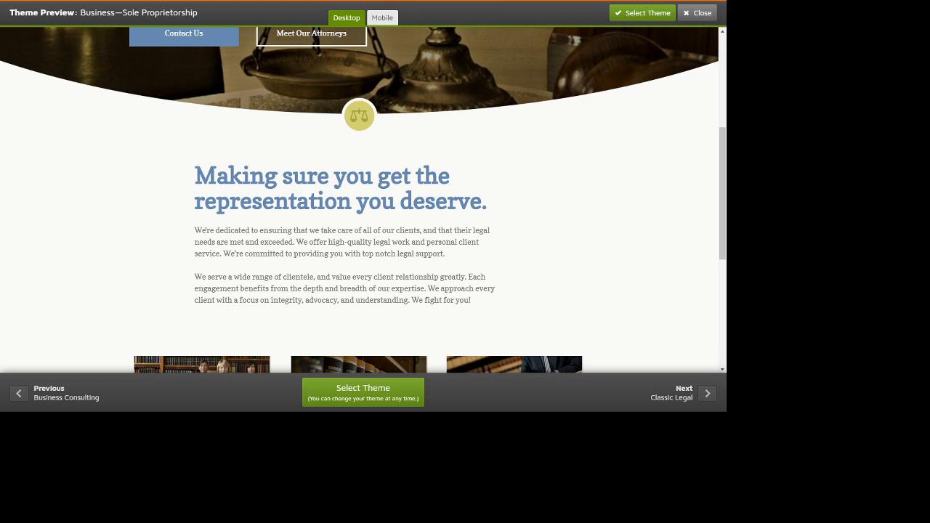
scroll(363, 199, "down", 1)
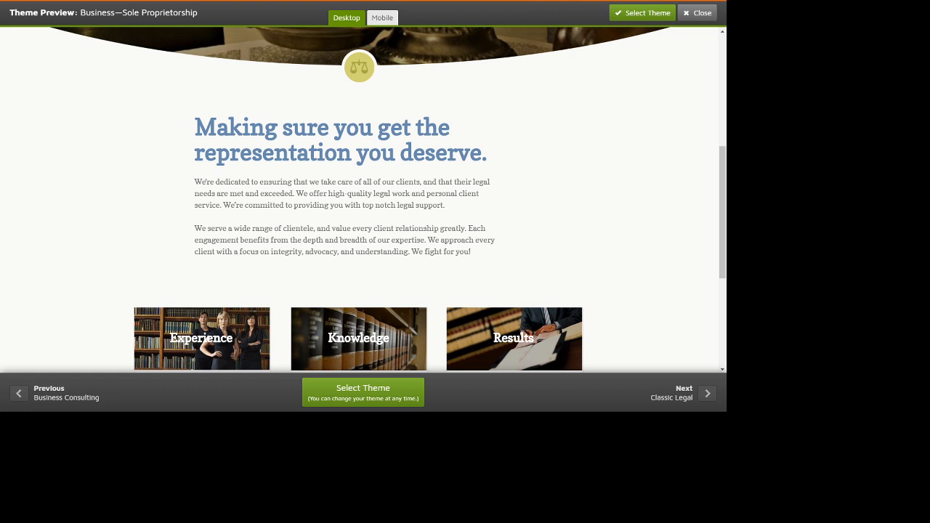
scroll(364, 200, "down", 2)
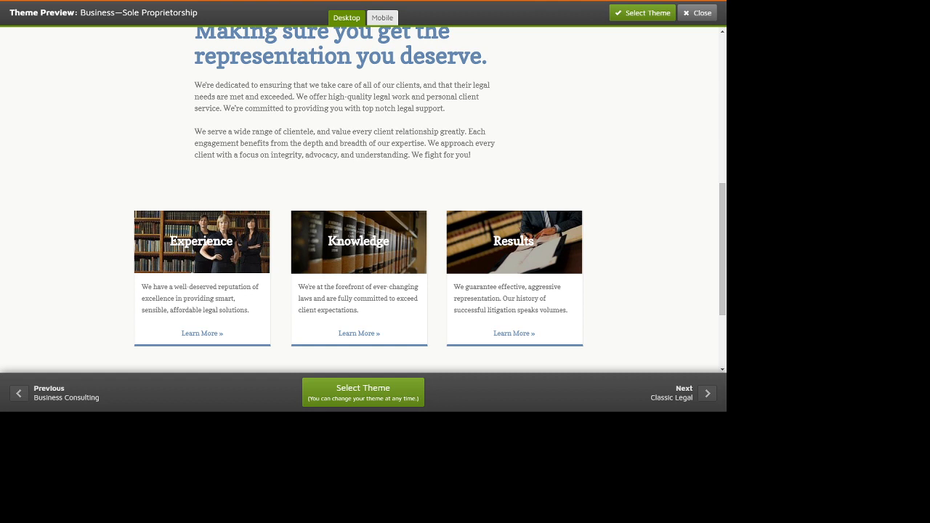
scroll(363, 200, "down", 2)
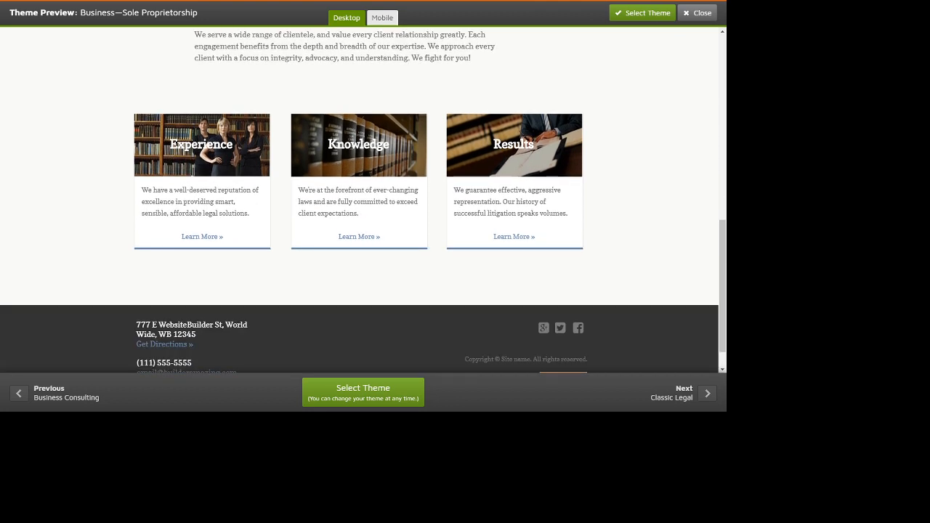
scroll(363, 200, "down", 1)
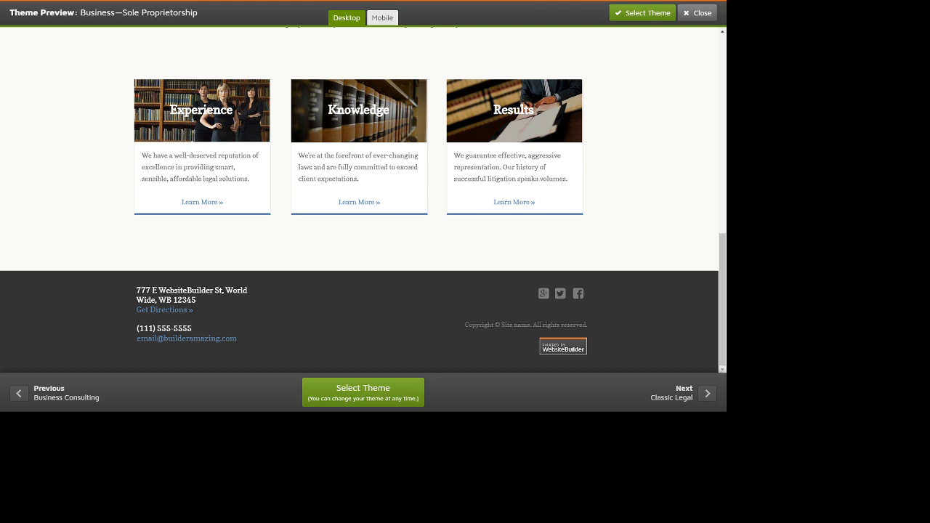
scroll(363, 200, "up", 4)
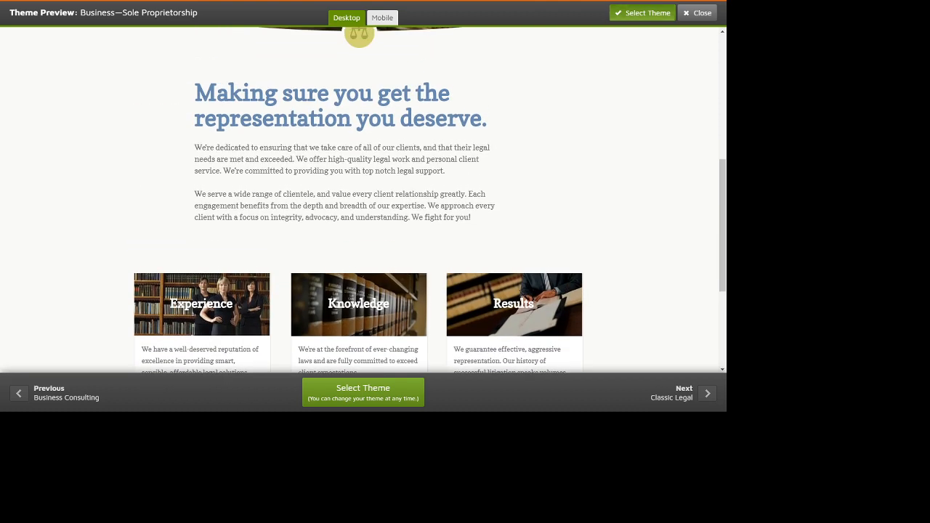
left_click(363, 392)
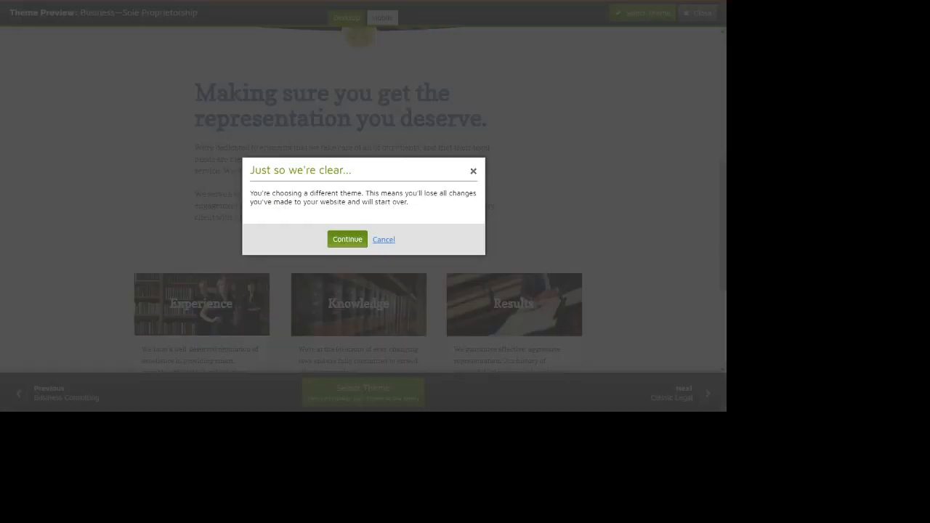
left_click(347, 239)
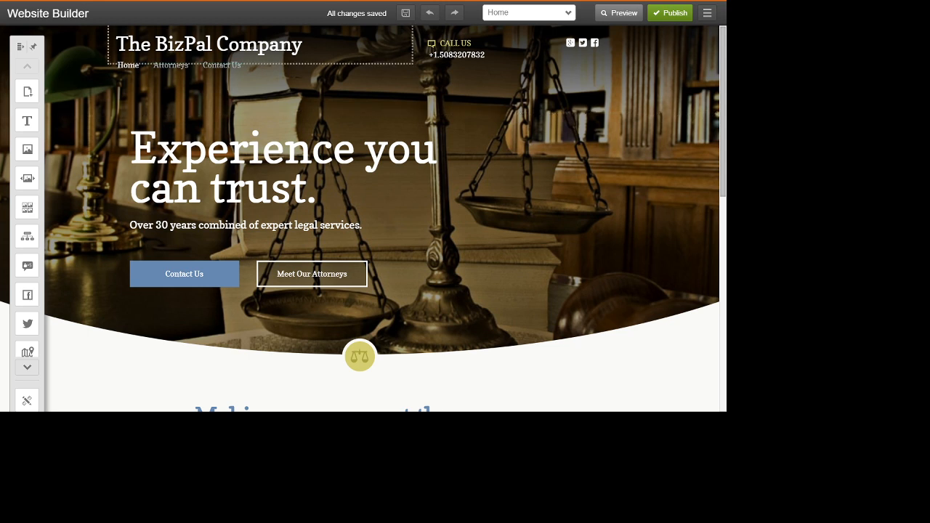
Add an image element over the site title and insert the BizPal logo with the grey background from My Photos
left_click(233, 45)
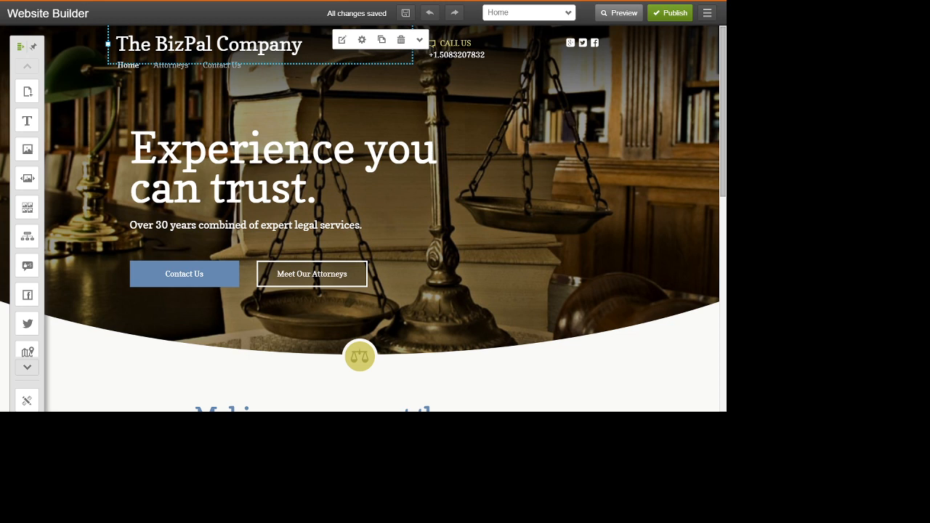
left_click(20, 47)
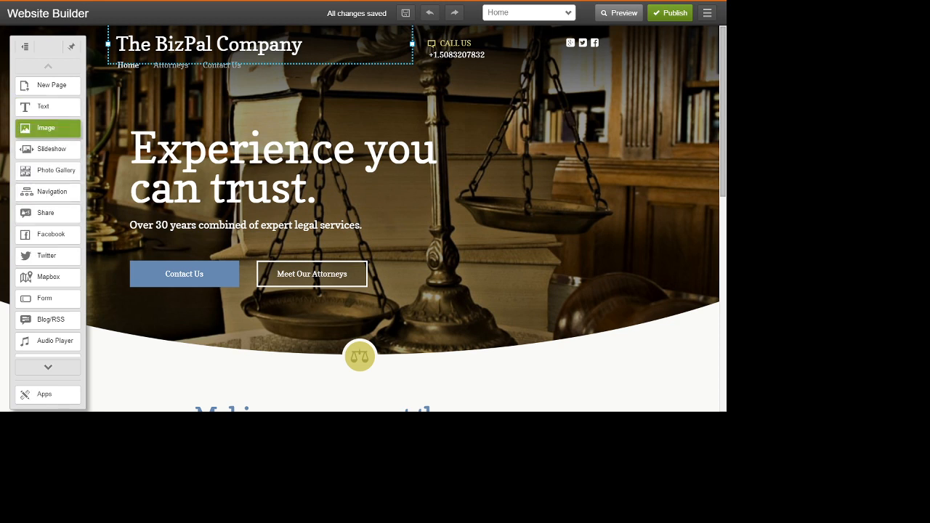
left_click_drag(58, 127, 102, 43)
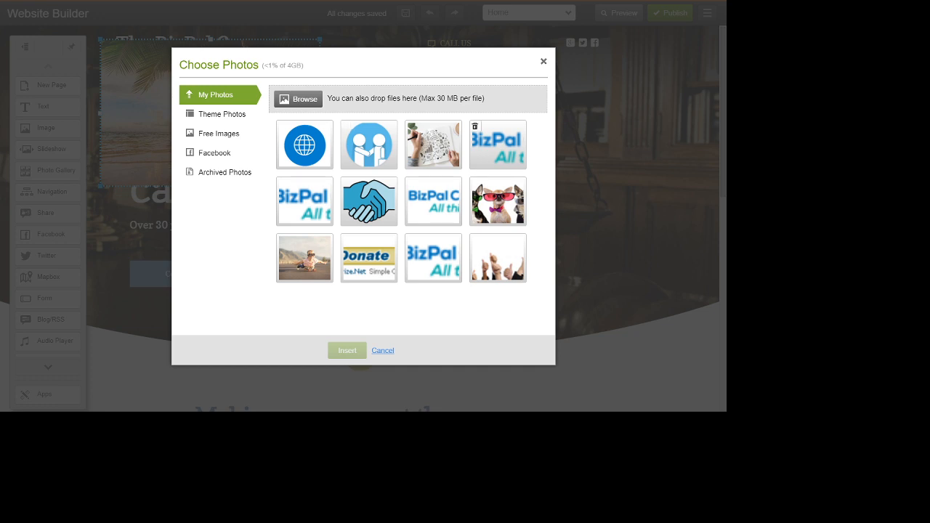
left_click(497, 145)
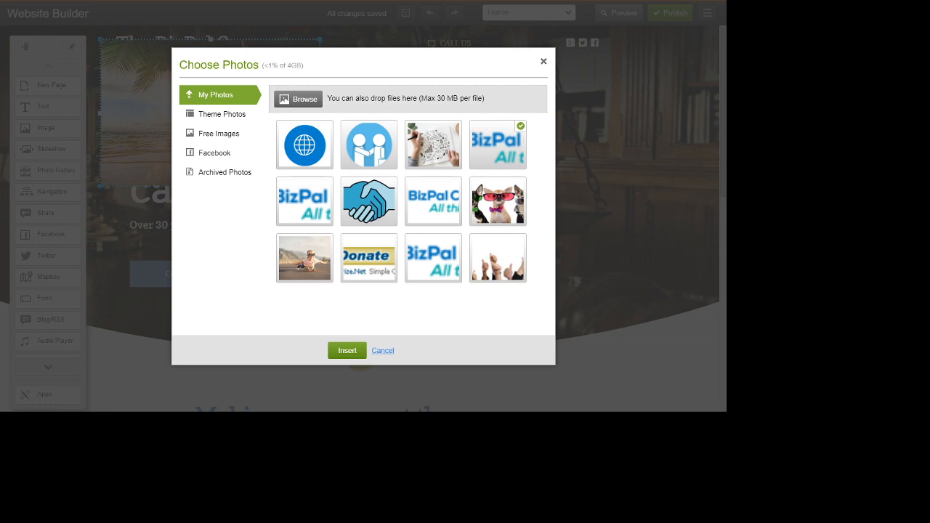
left_click(347, 350)
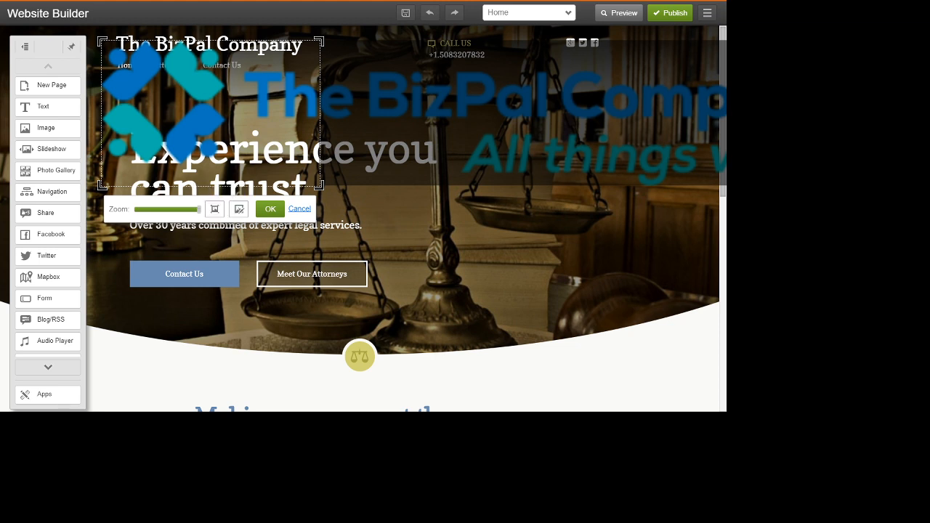
Scale the inserted logo down and widen its crop frame so it covers the whole logo with the tagline
left_click_drag(199, 209, 196, 209)
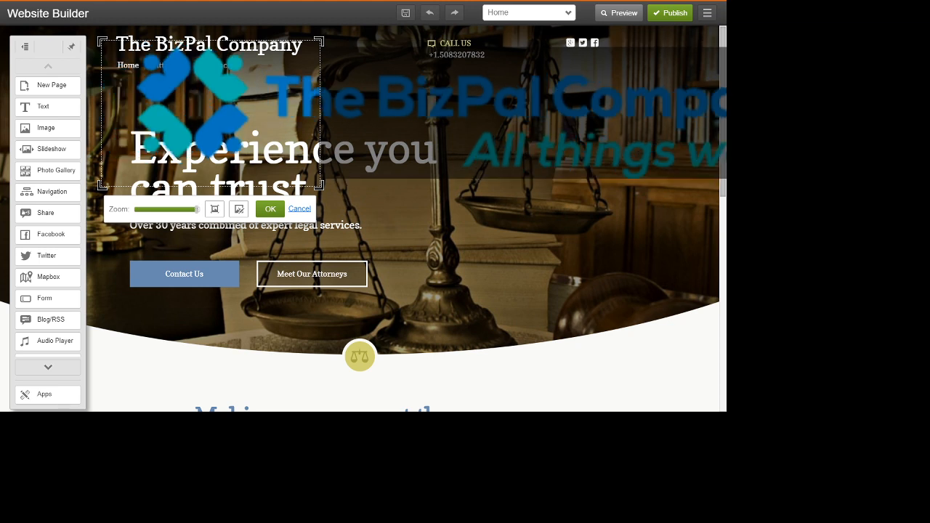
left_click_drag(196, 209, 172, 209)
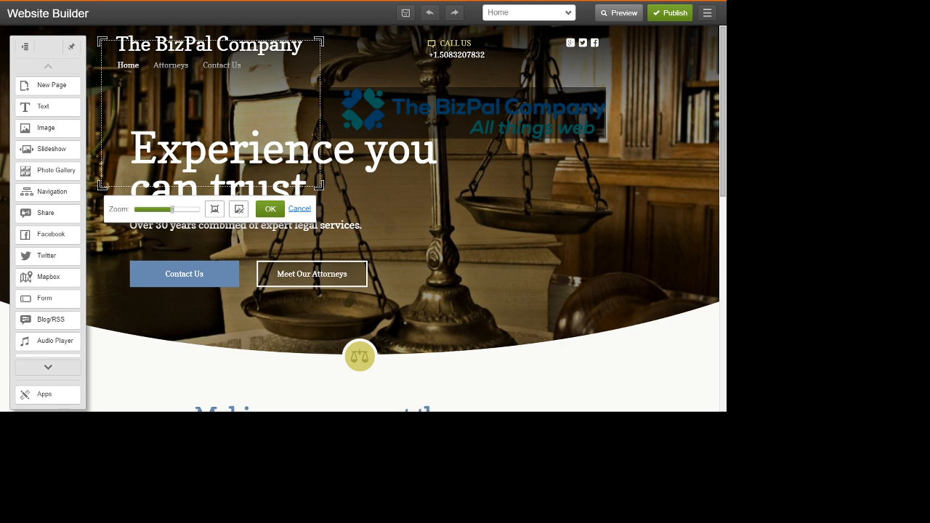
left_click(270, 209)
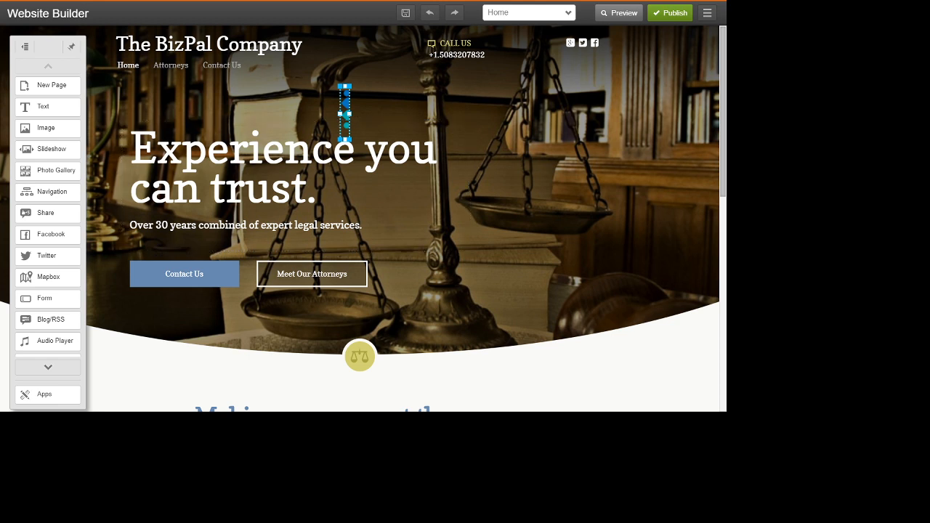
double_click(345, 114)
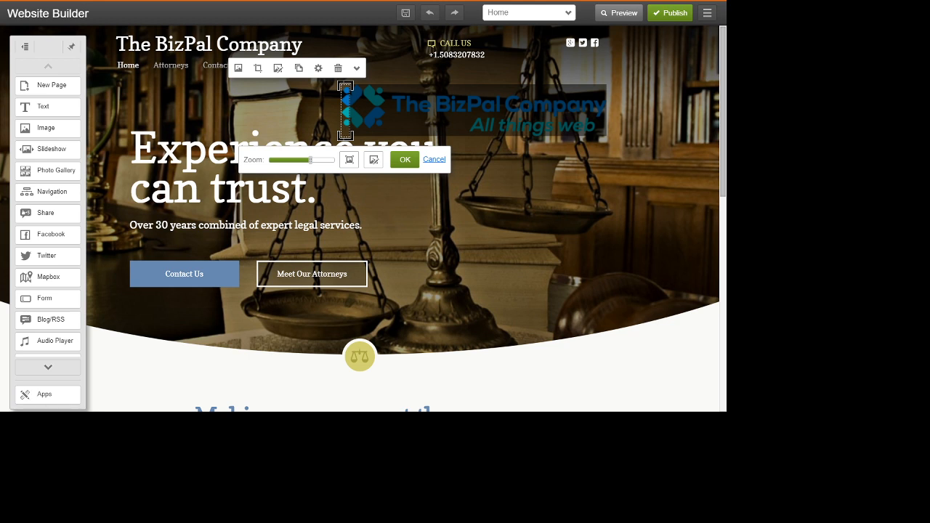
left_click_drag(351, 137, 604, 132)
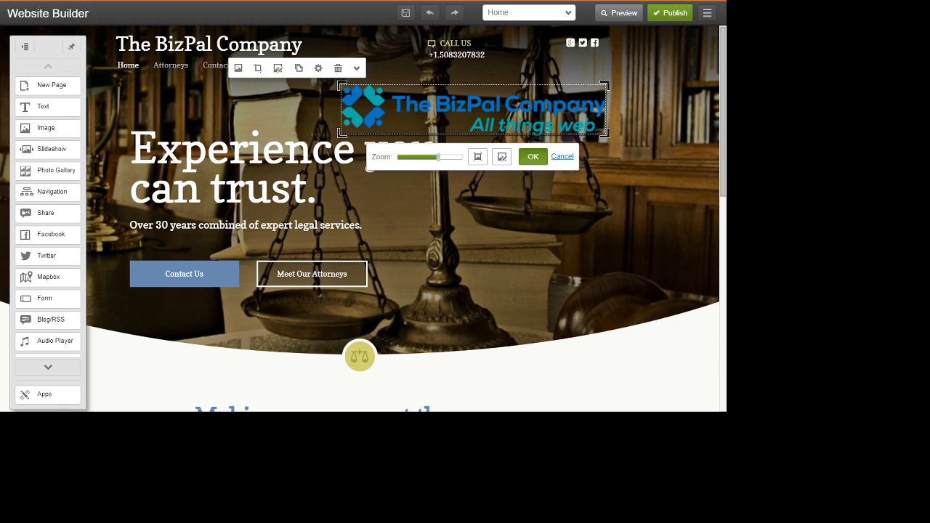
left_click(532, 157)
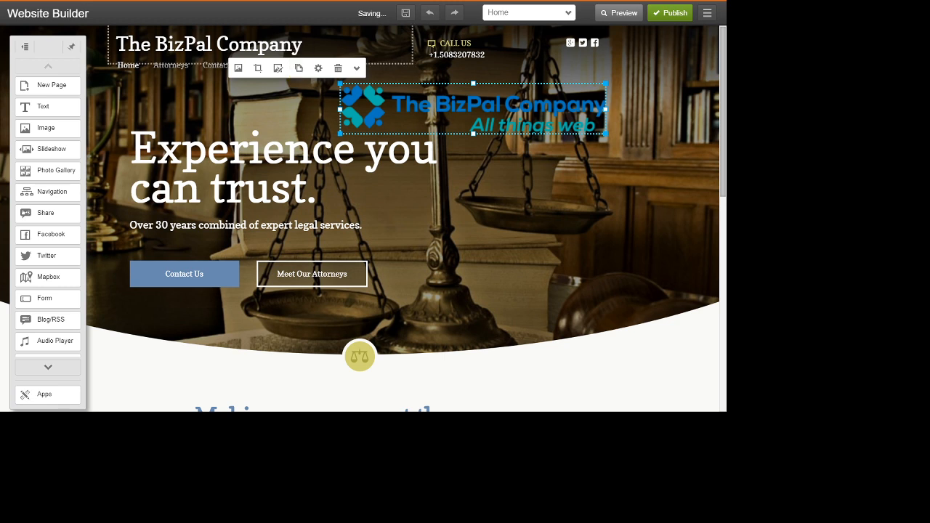
Move the logo directly beneath the navigation menu and delete the site title text from the header
left_click_drag(473, 109, 234, 107)
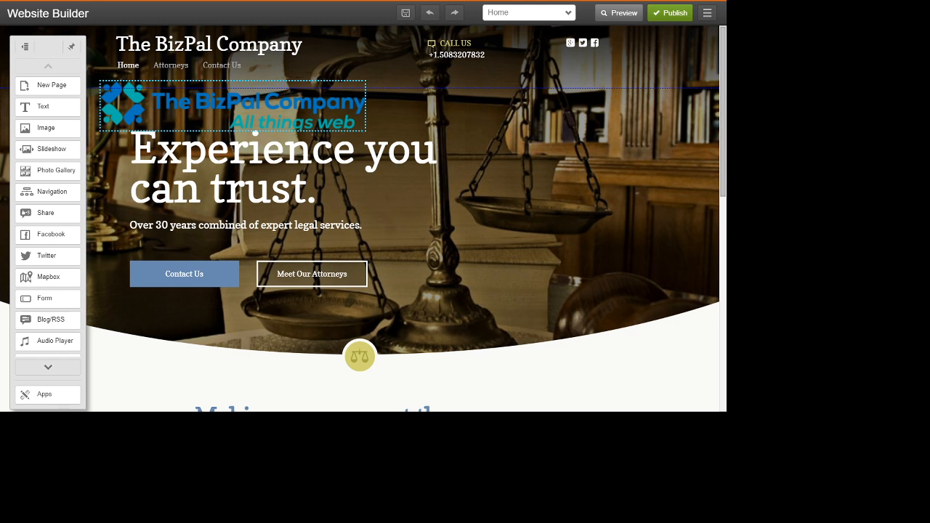
left_click_drag(233, 107, 233, 105)
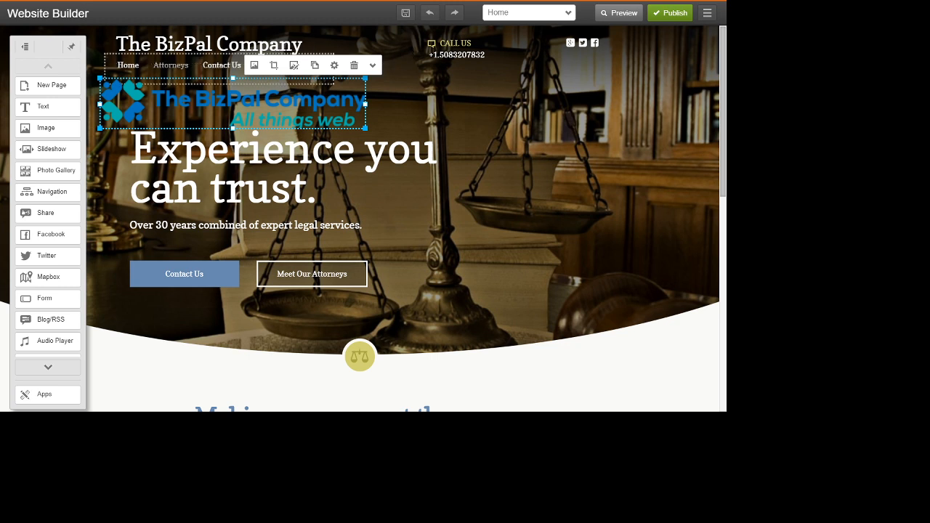
left_click(234, 45)
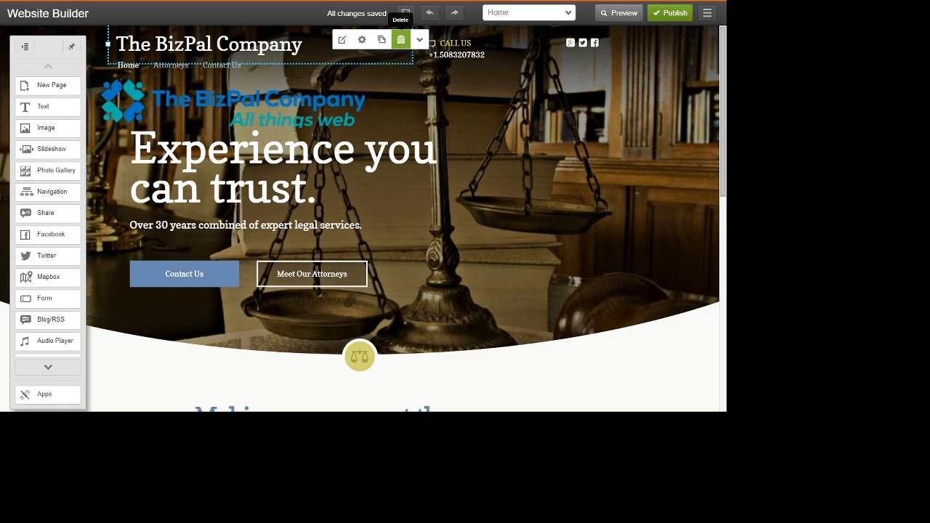
left_click(401, 39)
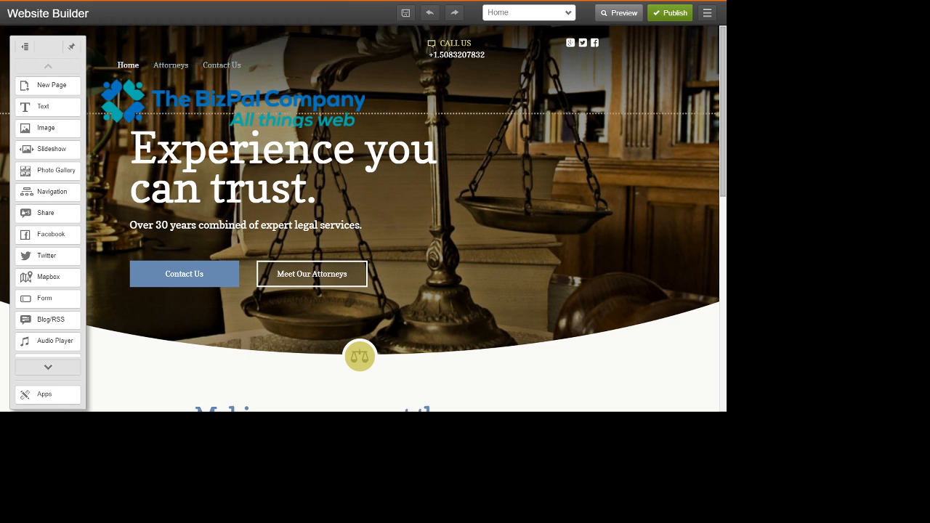
Move the navigation menu down to just above the "Experience you can trust." headline and place the logo in the header above it
left_click(232, 103)
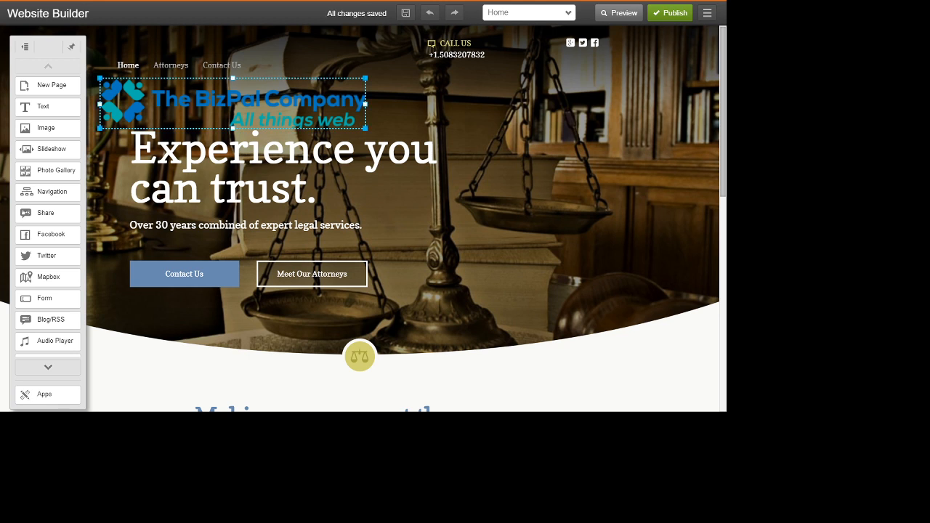
left_click_drag(233, 104, 224, 53)
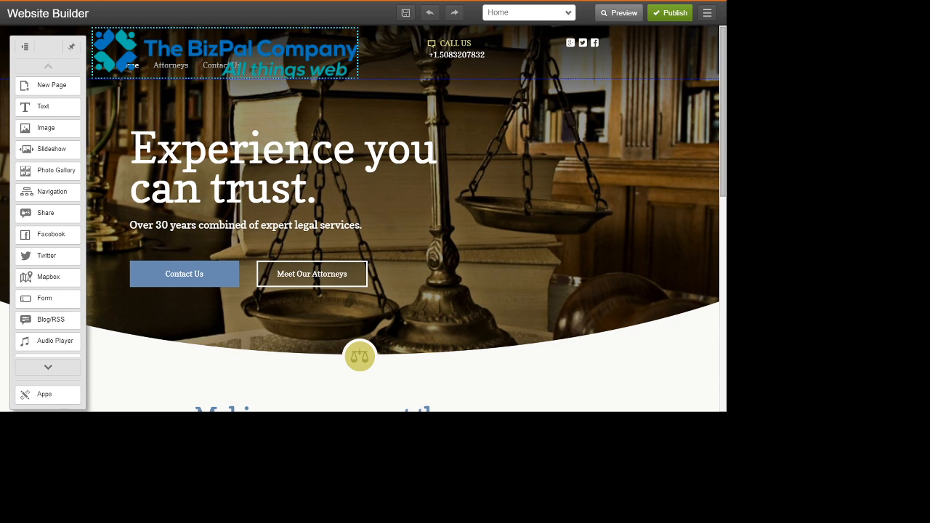
left_click_drag(254, 70, 255, 133)
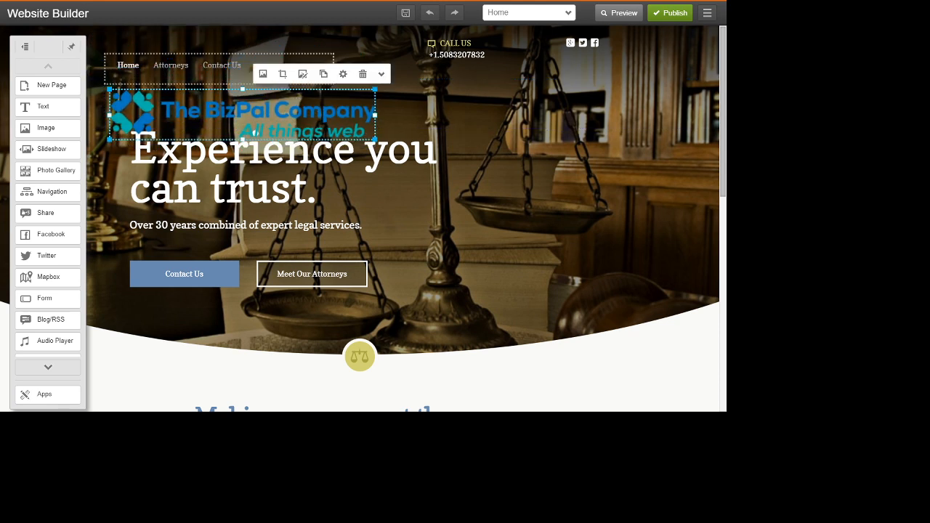
left_click_drag(221, 66, 222, 105)
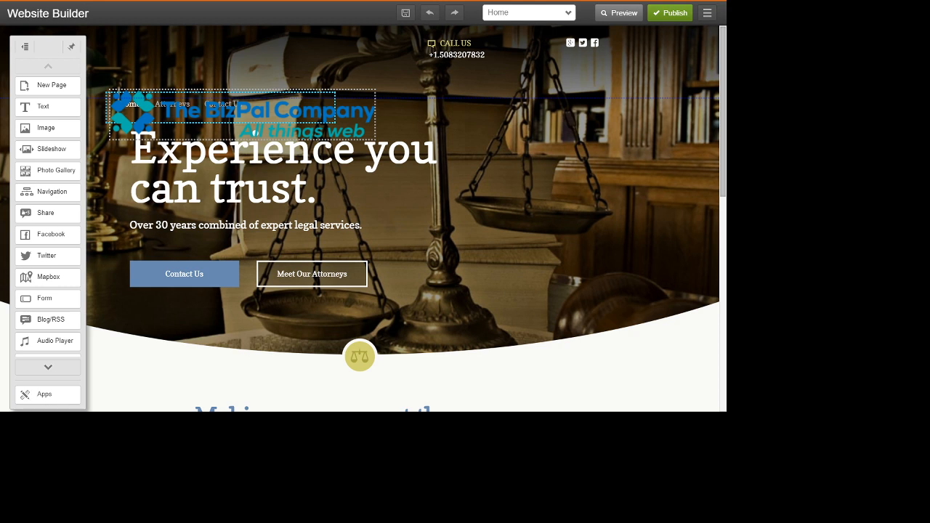
left_click_drag(222, 105, 221, 105)
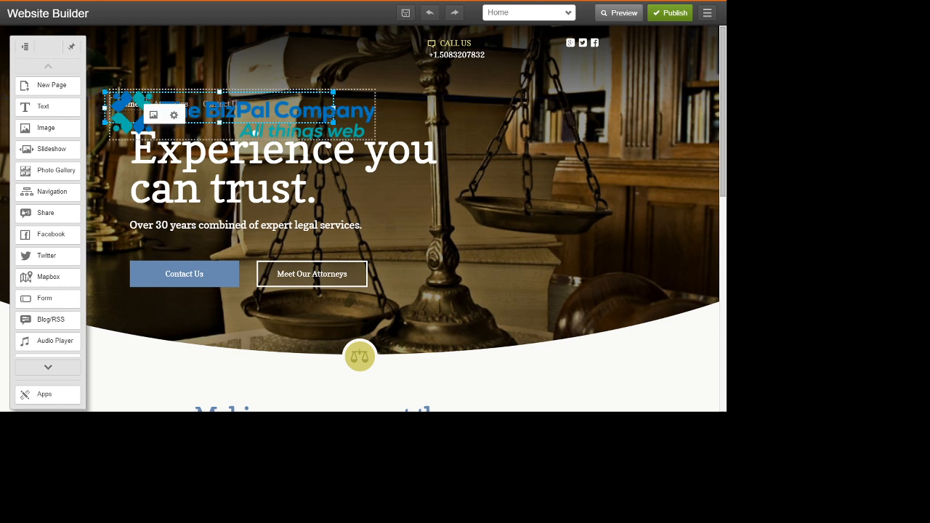
left_click(254, 133)
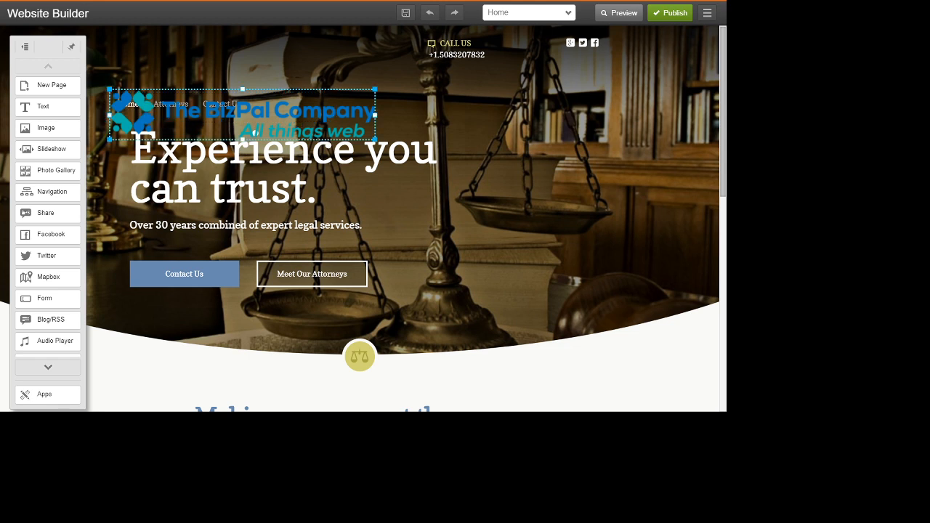
left_click_drag(254, 133, 255, 76)
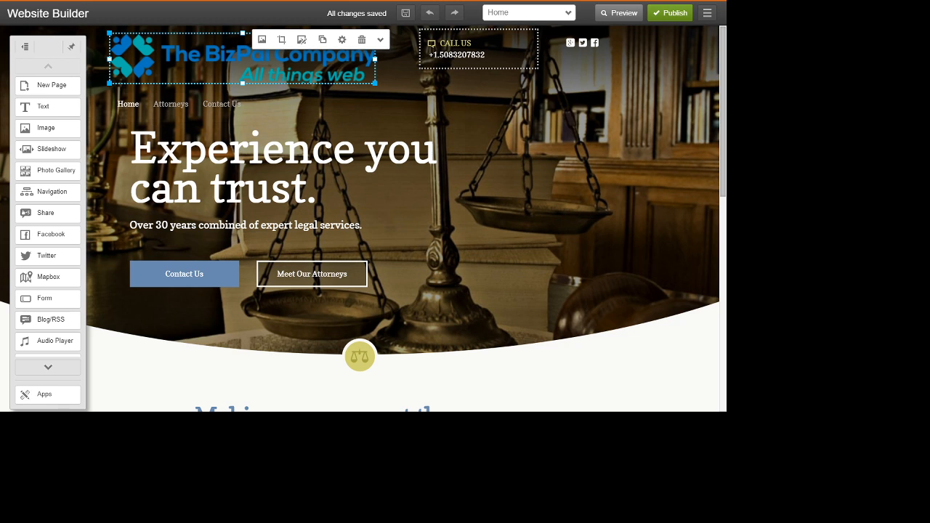
Change the phone number under CALL US in the header to cyan text and make it bold
double_click(463, 50)
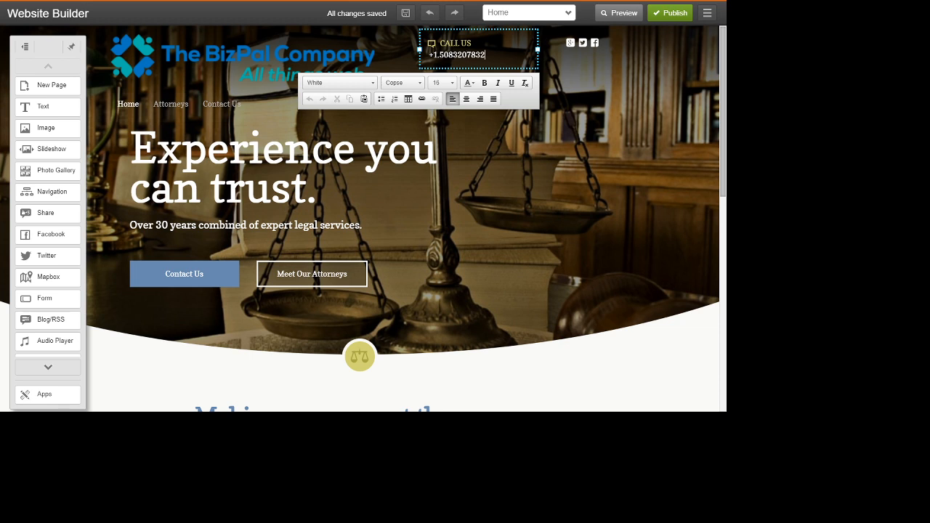
key("shift+Left")
key("shift+Left")
key("shift+Left")
key("shift+Left")
key("shift+Left")
key("shift+Left")
key("shift+Left")
key("shift+Left")
key("shift+Left")
key("shift+Left")
key("shift+Left")
key("shift+Left")
key("shift+Left")
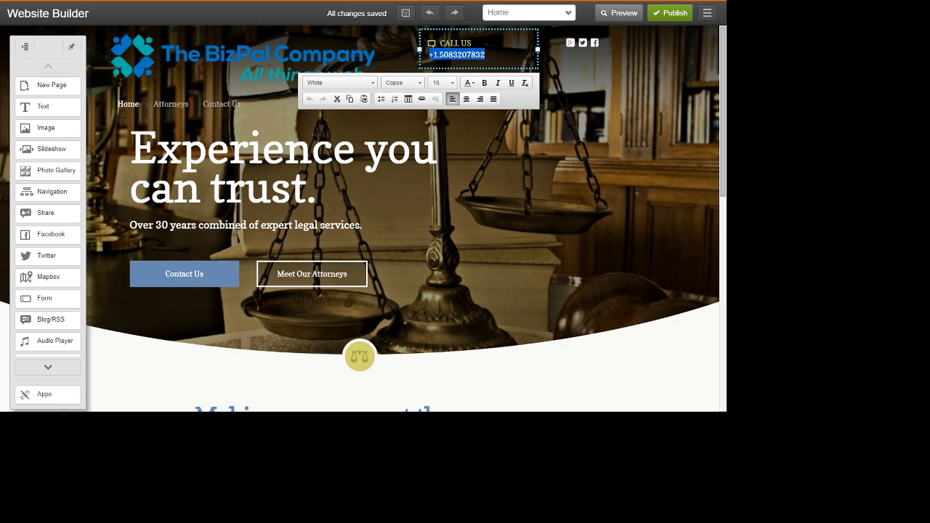
left_click(469, 82)
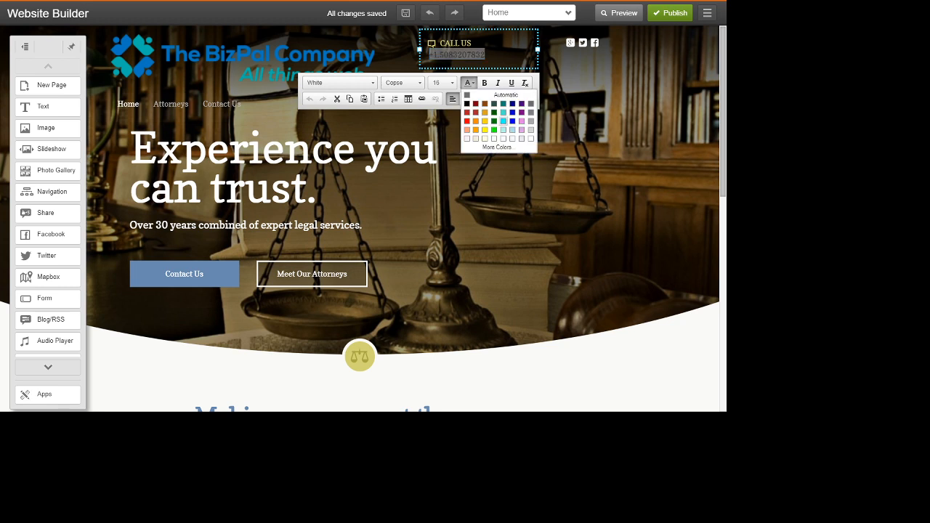
left_click(530, 139)
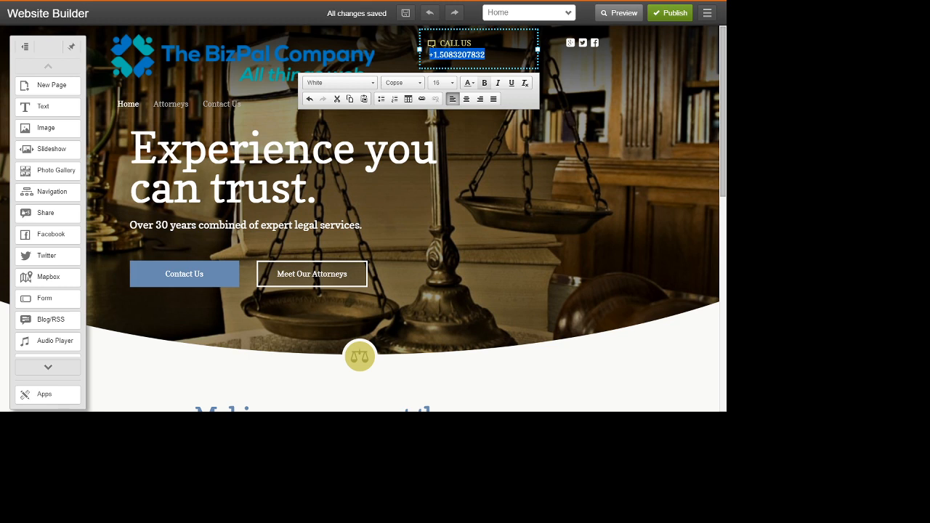
left_click(485, 83)
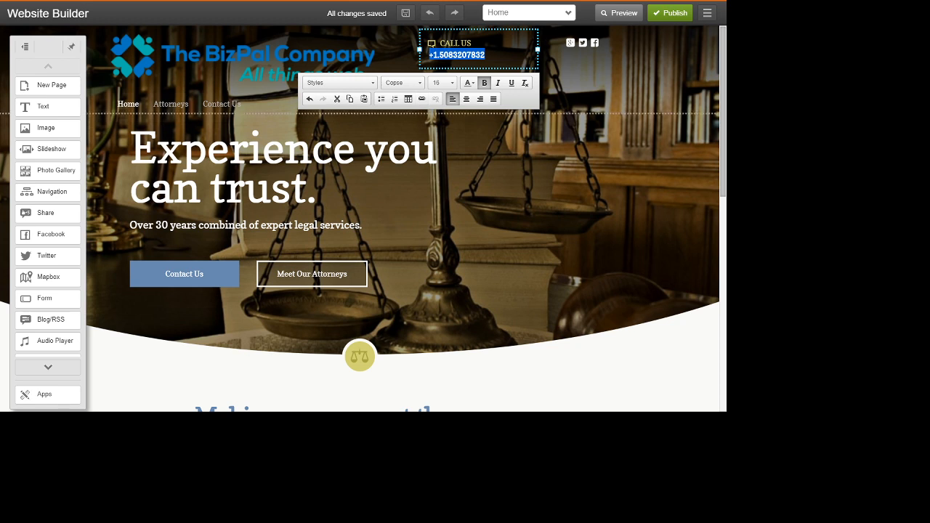
left_click(600, 82)
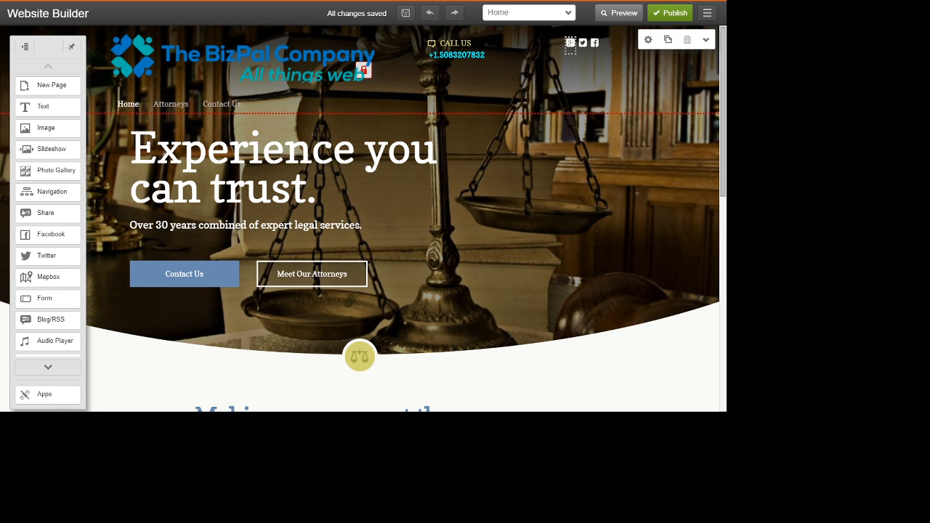
left_click(570, 42)
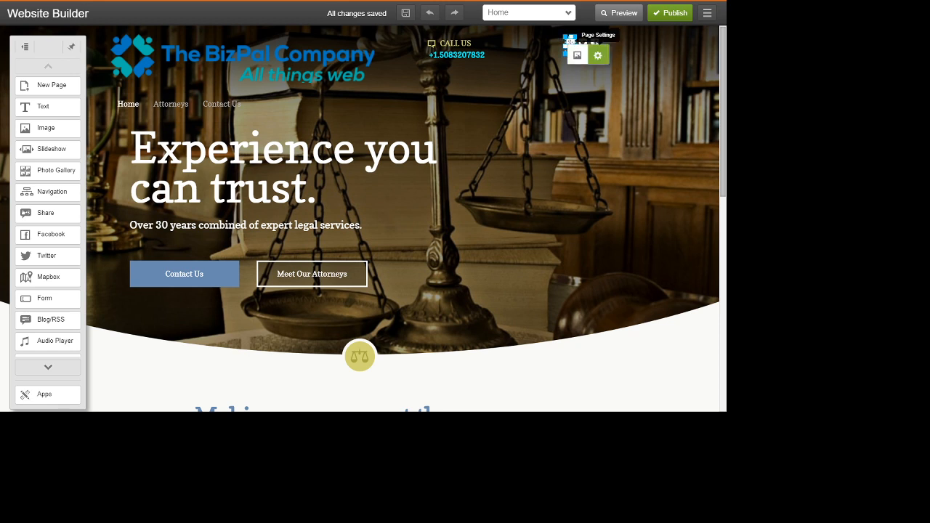
left_click(597, 55)
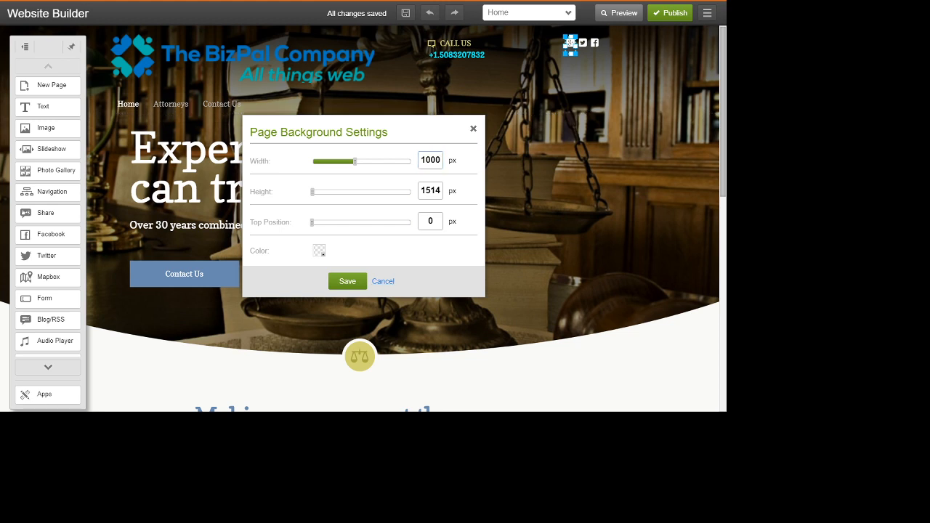
left_click(473, 129)
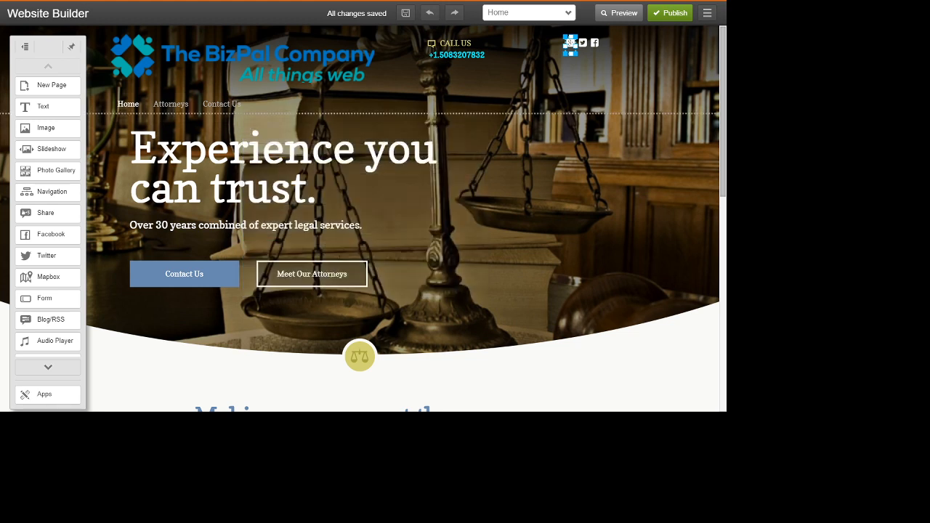
Delete the Google+ and Twitter icons from the header, keeping the Facebook icon
left_click(570, 43)
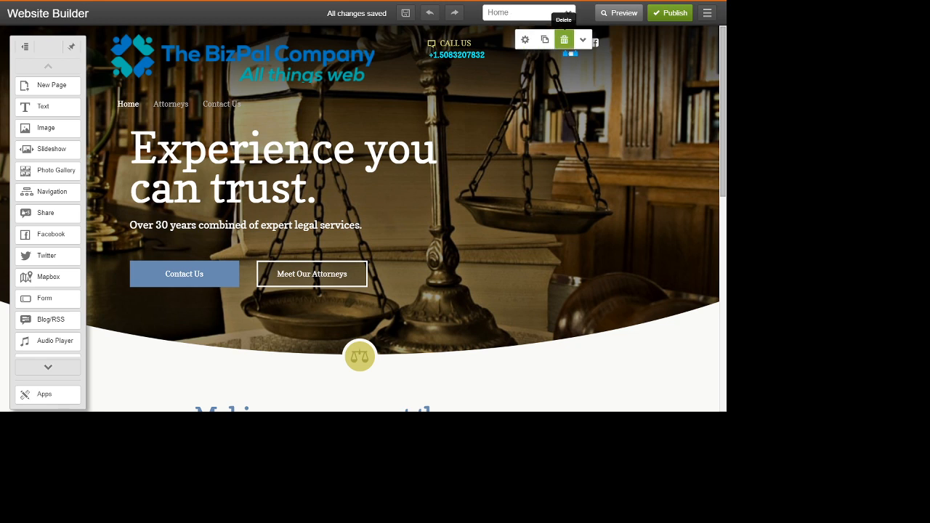
left_click(564, 39)
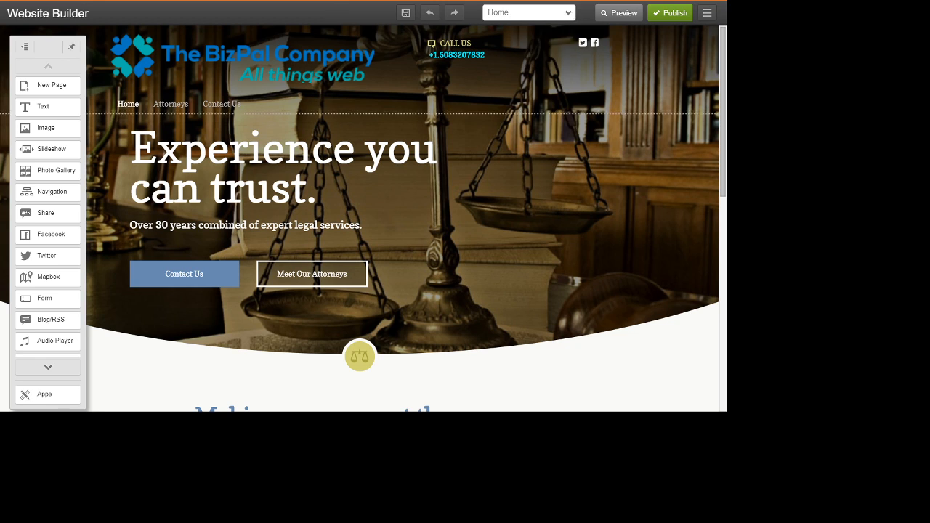
left_click(581, 43)
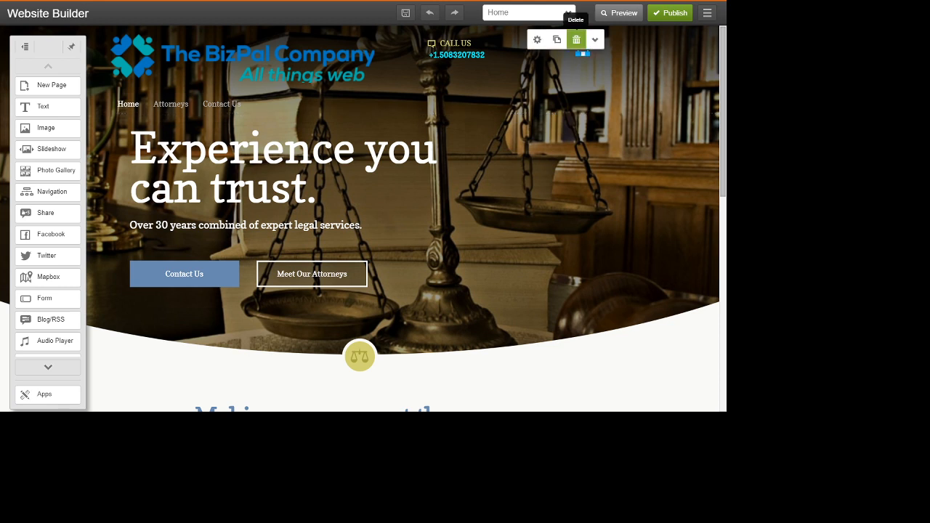
left_click(576, 39)
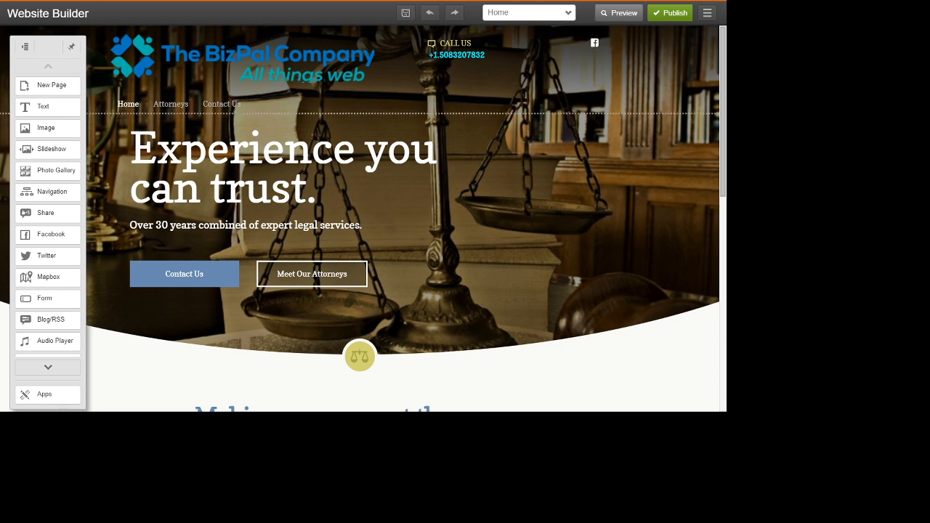
left_click(594, 43)
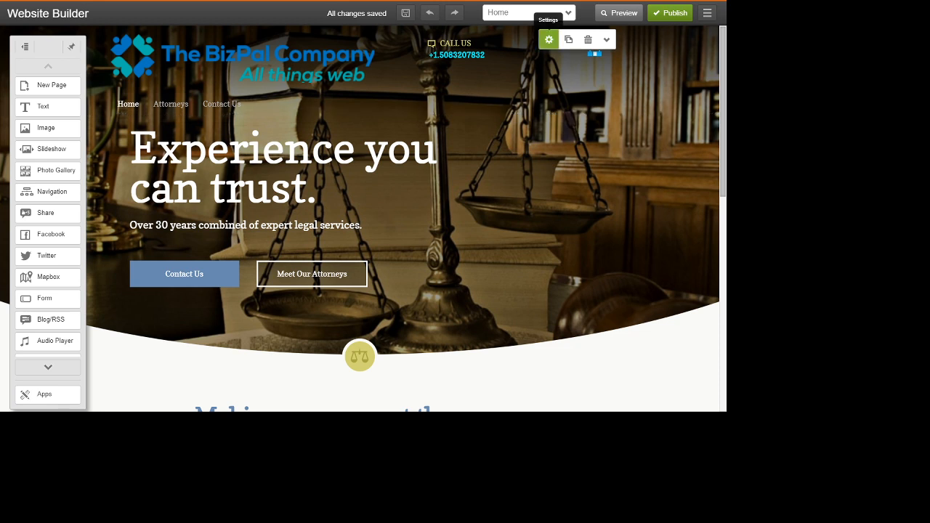
left_click(548, 39)
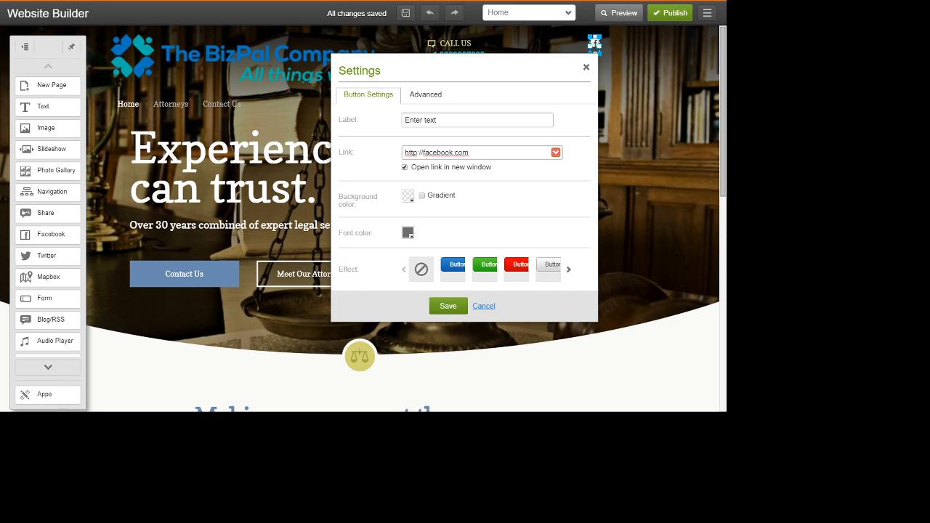
type("/TheBizPalCompany")
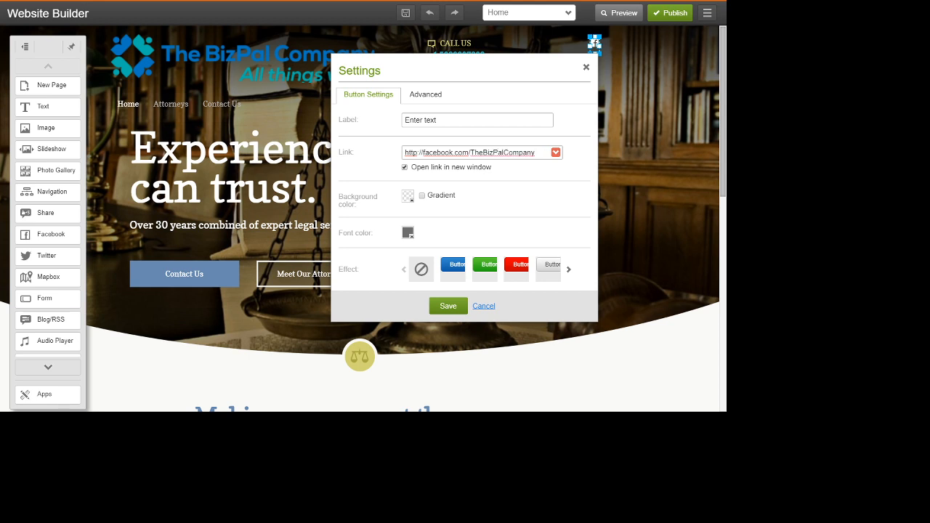
left_click(448, 306)
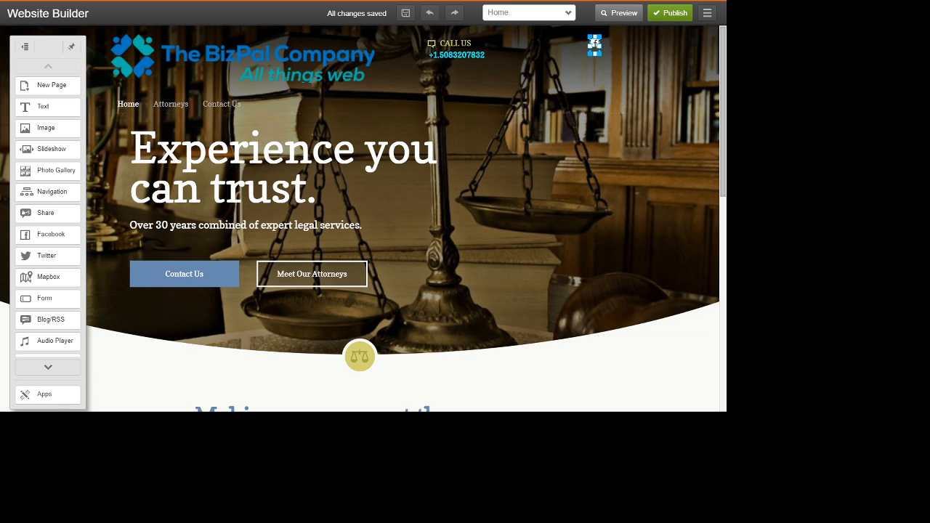
Replace the hero background image behind the headline with the photo of the child wearing goggles from My Photos
left_click(618, 116)
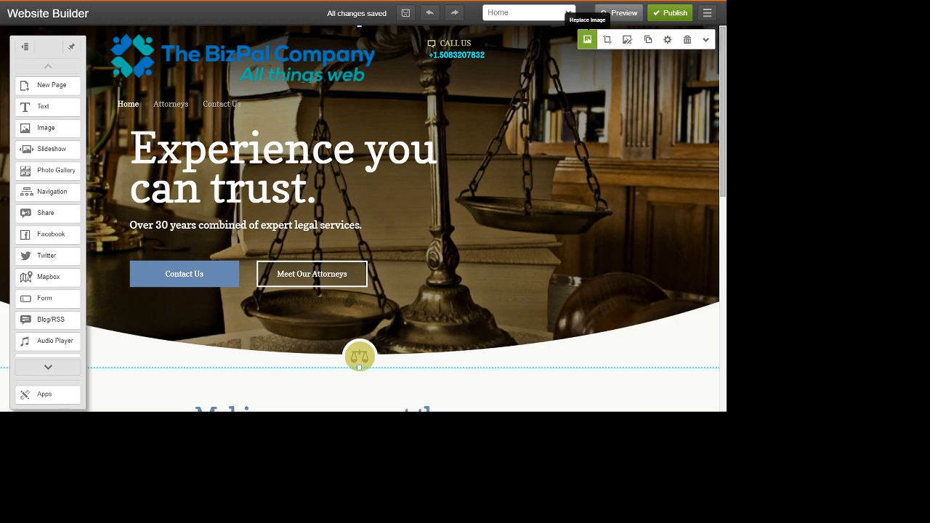
left_click(587, 39)
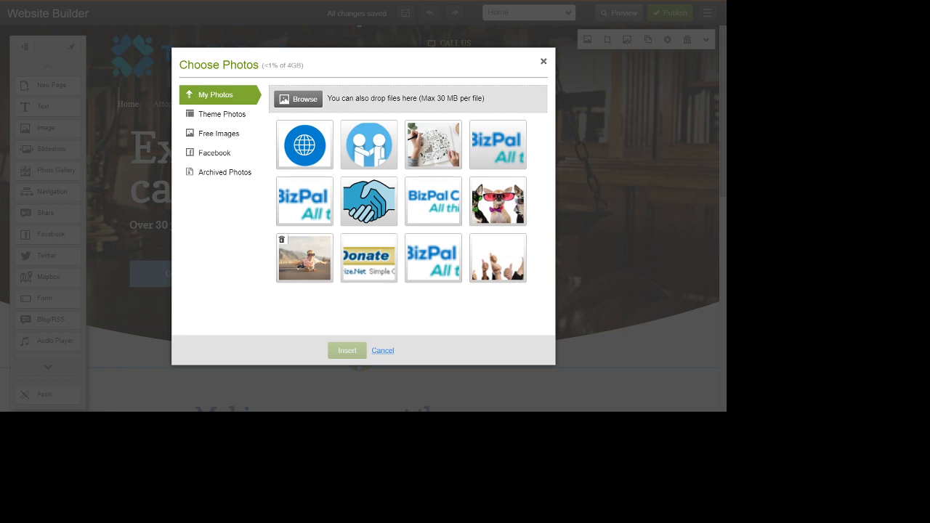
left_click(304, 257)
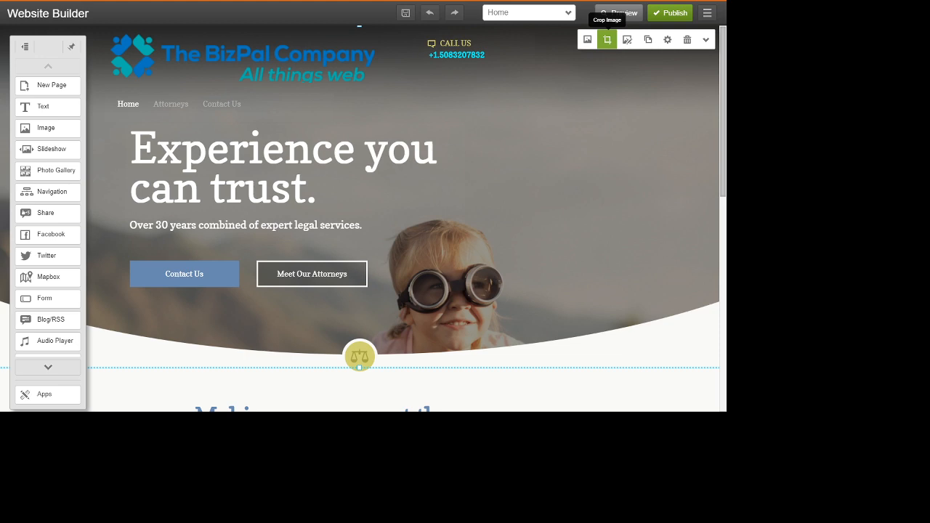
left_click(587, 39)
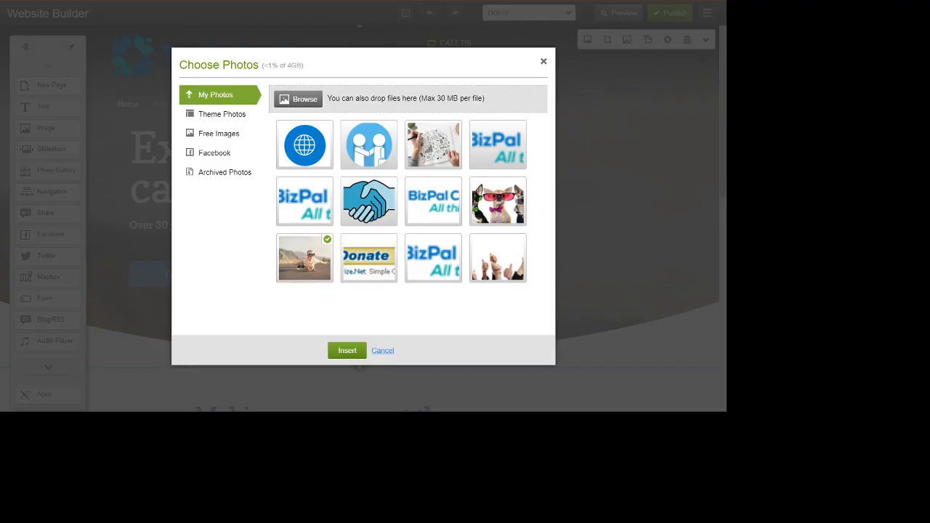
left_click(383, 351)
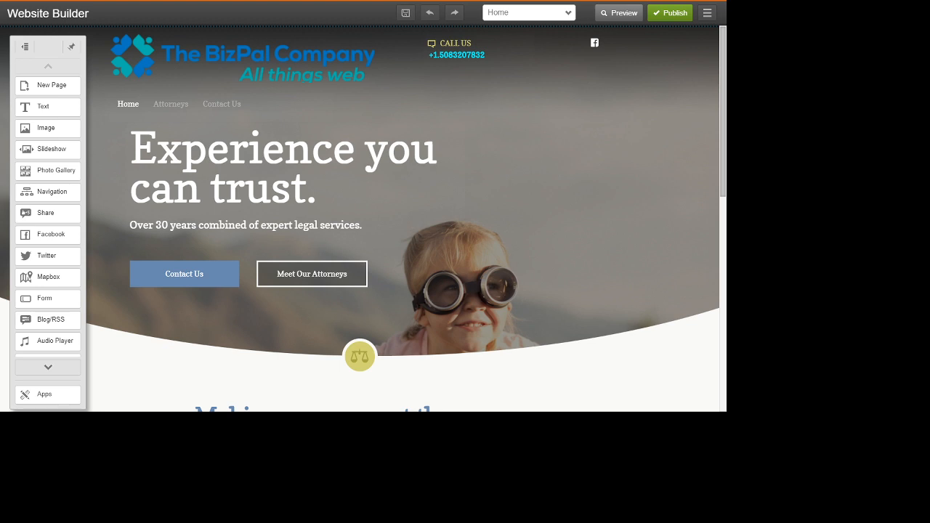
left_click(553, 167)
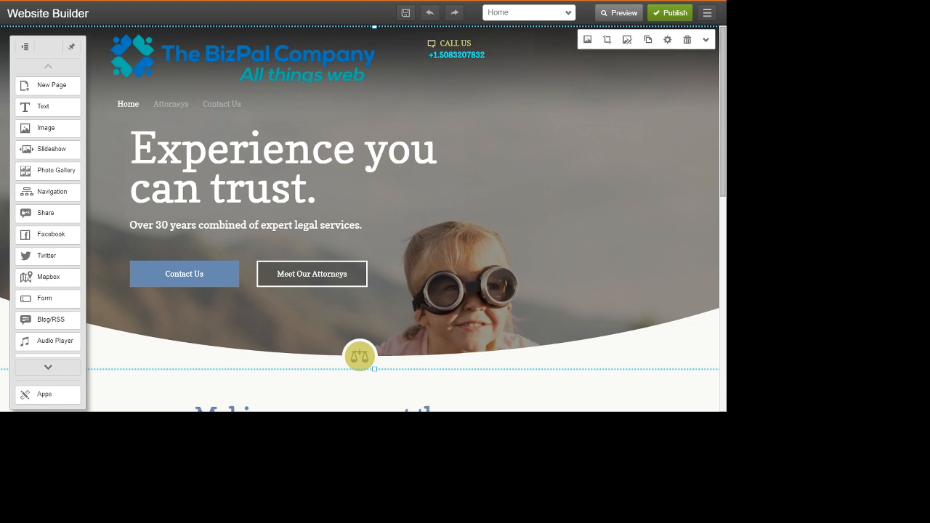
Replace the headline "Experience you can trust." with "Making Website Building Easy and Affordable!", removing the leftover period
double_click(283, 174)
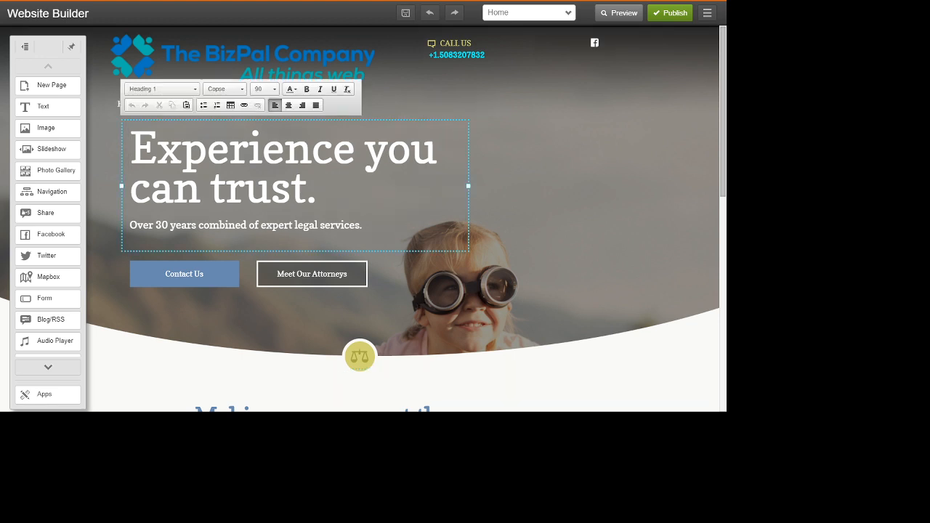
left_click_drag(307, 190, 130, 149)
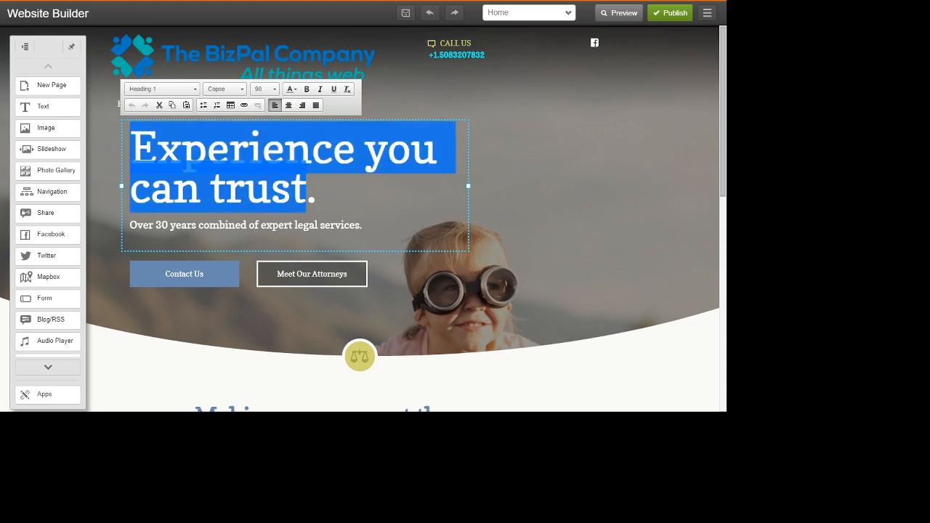
right_click(150, 158)
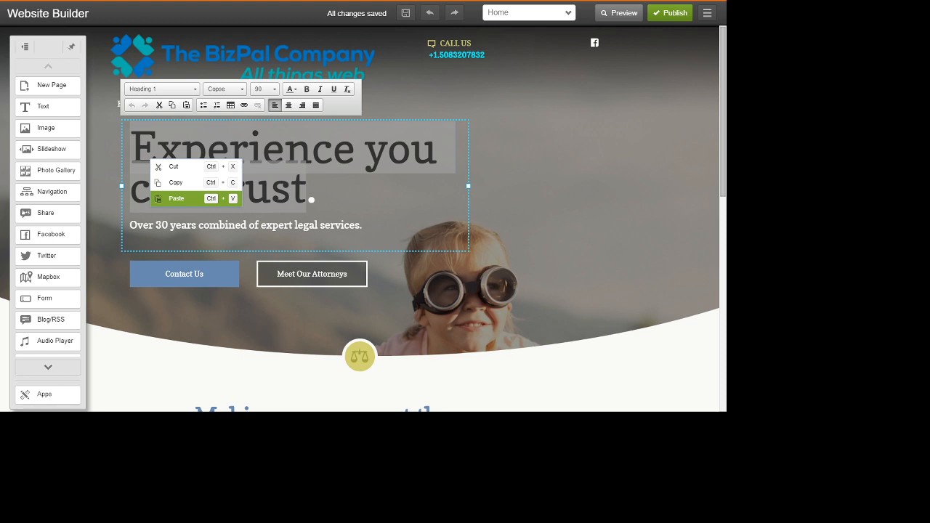
left_click(177, 199)
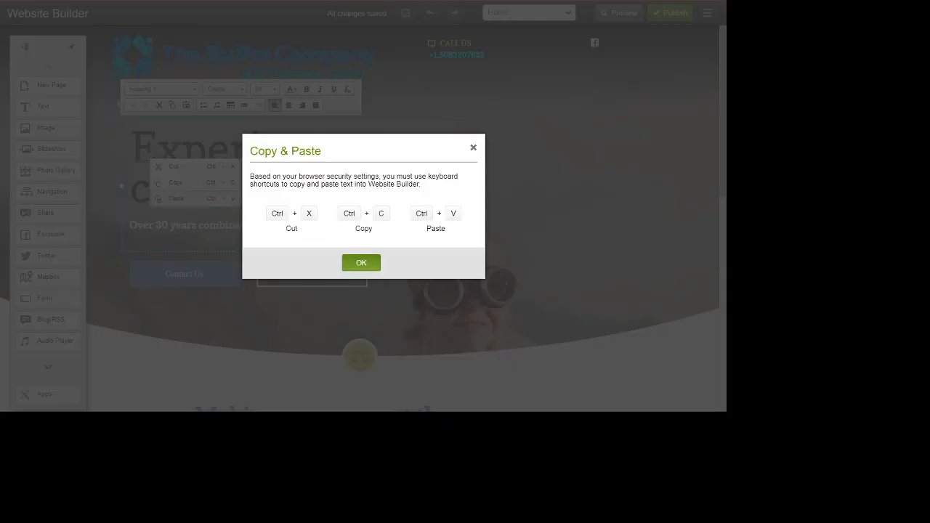
left_click(361, 262)
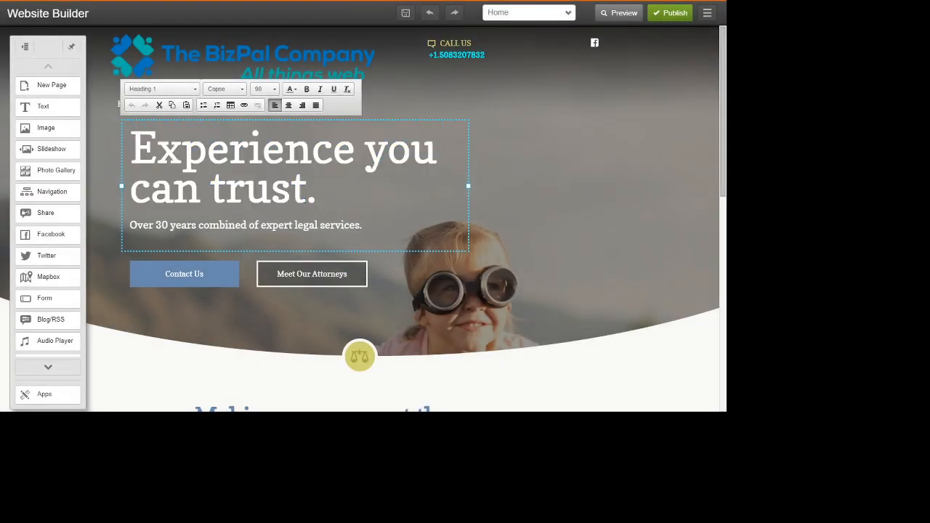
type("Making Website Building Easy and Affordable!")
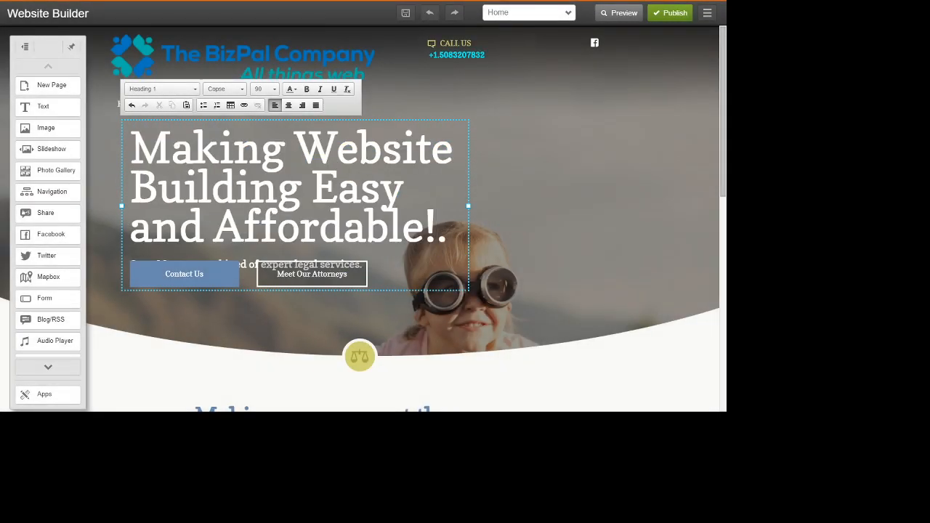
key("Delete")
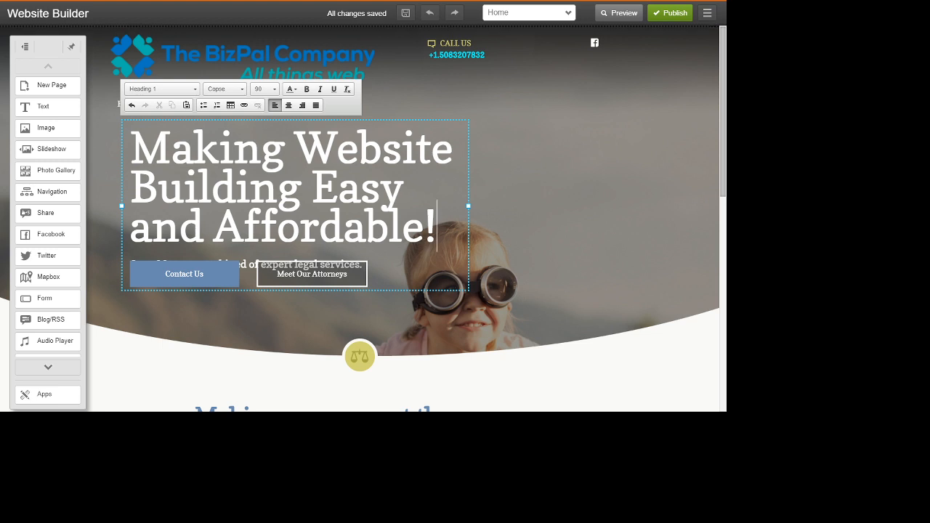
Widen the headline text box toward the page's right edge so the headline fits on two lines above the buttons
left_click(552, 182)
left_click(406, 189)
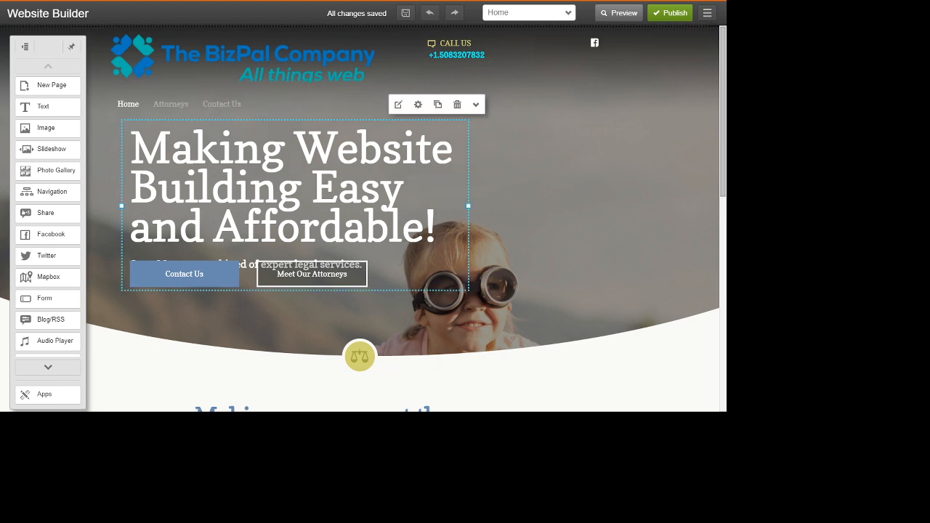
left_click_drag(468, 206, 712, 206)
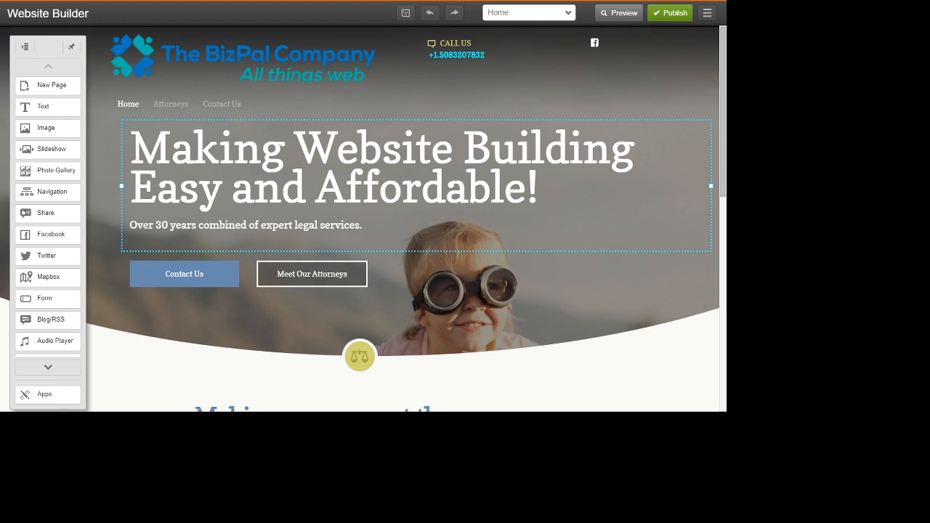
Replace the subheading below the headline with "We at The BizPal Company, LLC have spent over 36,260 hours working with clients"
double_click(249, 224)
left_click(249, 225)
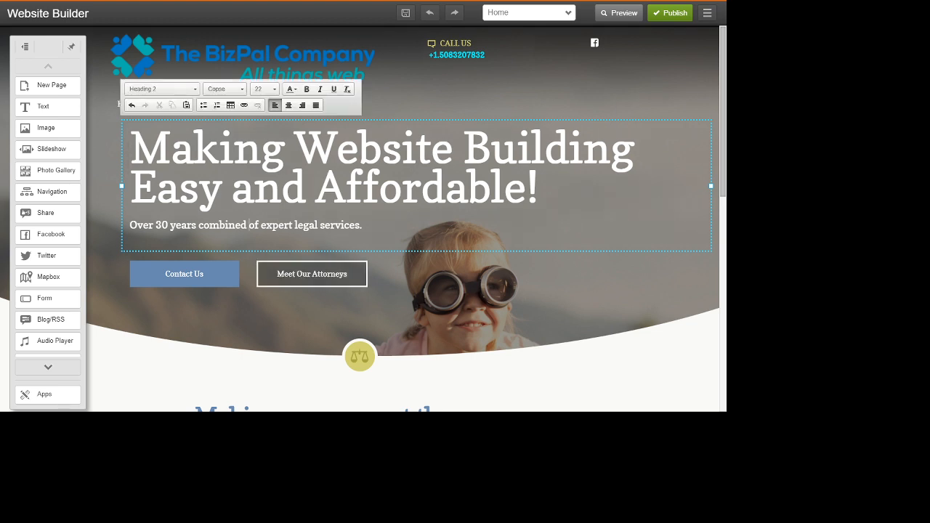
left_click_drag(361, 225, 129, 226)
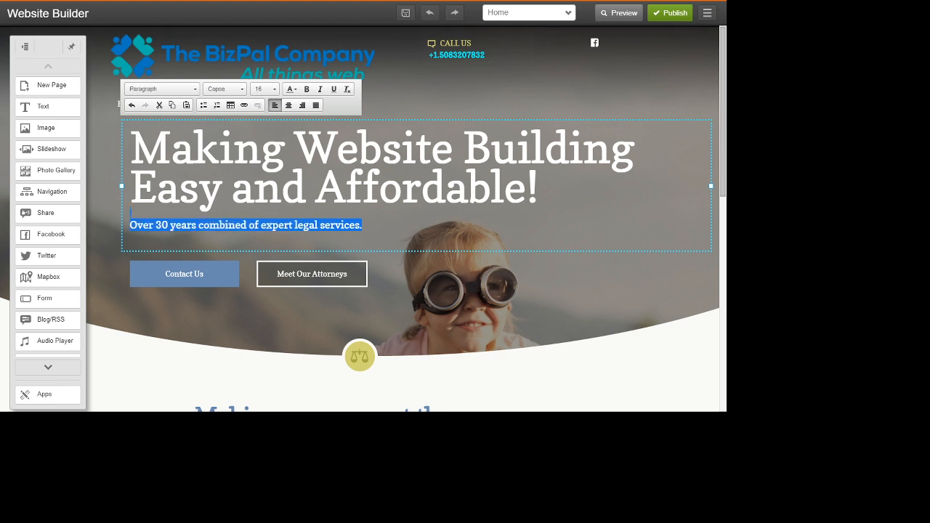
key("alt+Tab")
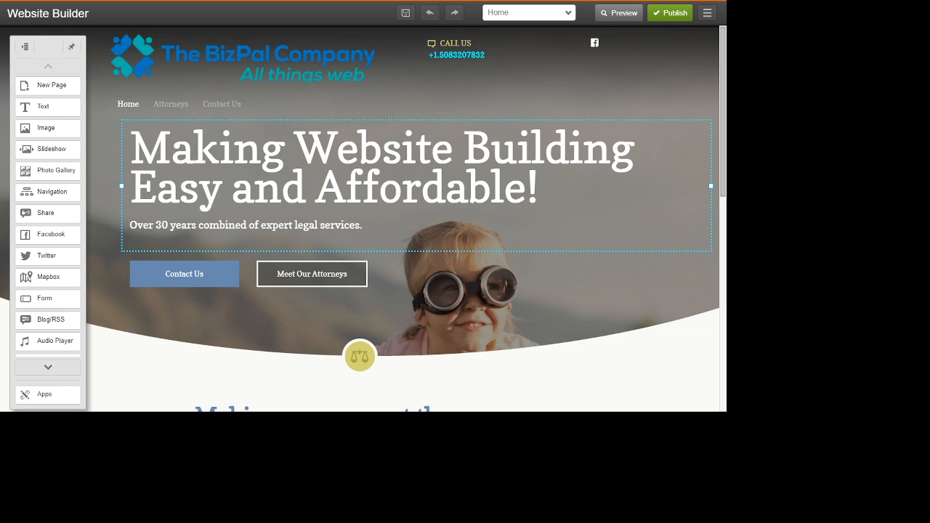
double_click(278, 225)
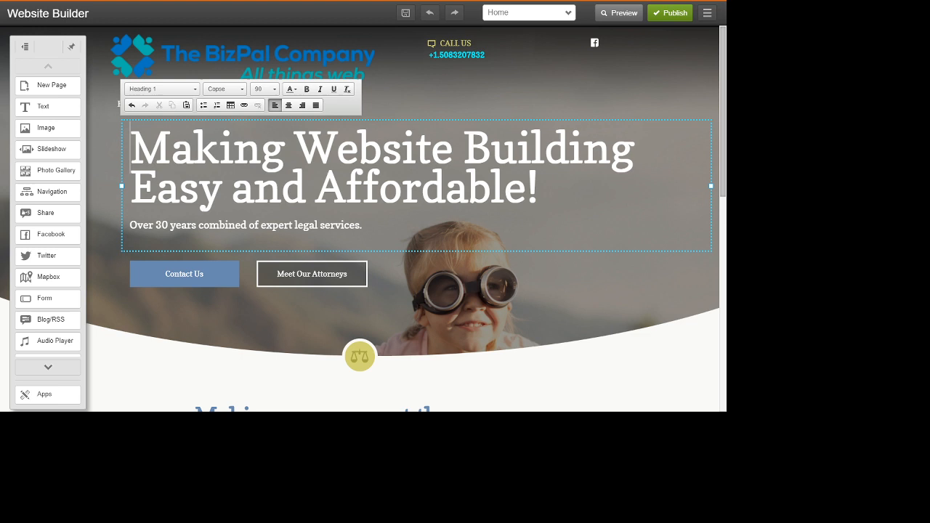
double_click(278, 225)
left_click_drag(363, 225, 131, 212)
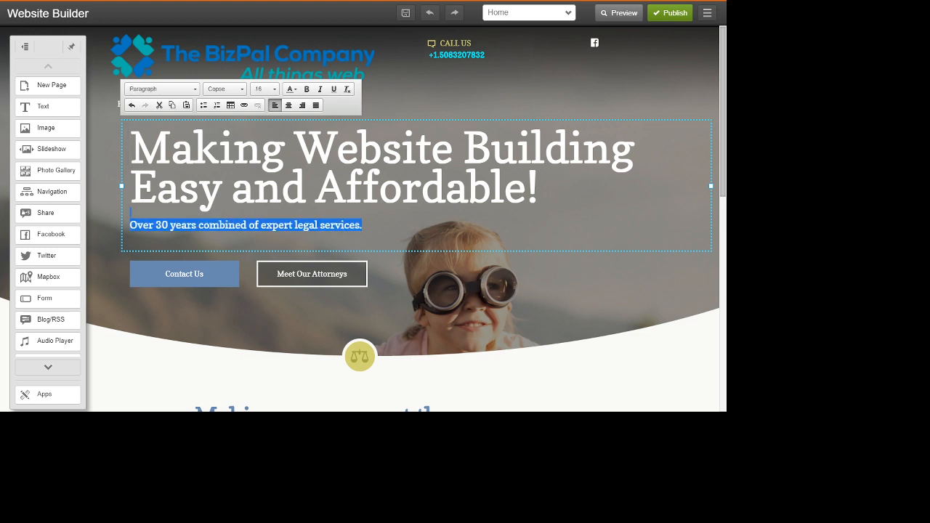
type("We at The BizPal Company, LLC have spent over 38,280 hours working with clients")
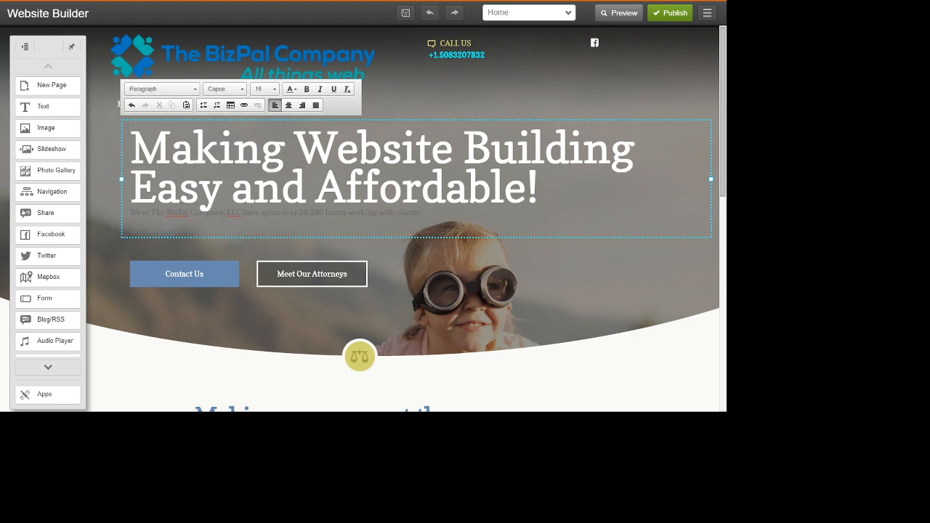
Change the font color of the new subheading line to white
triple_click(276, 213)
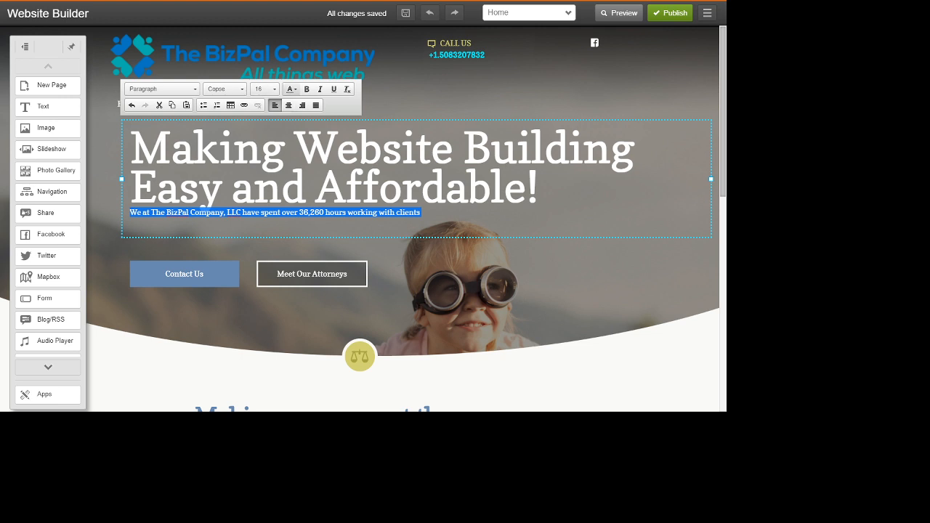
left_click(290, 88)
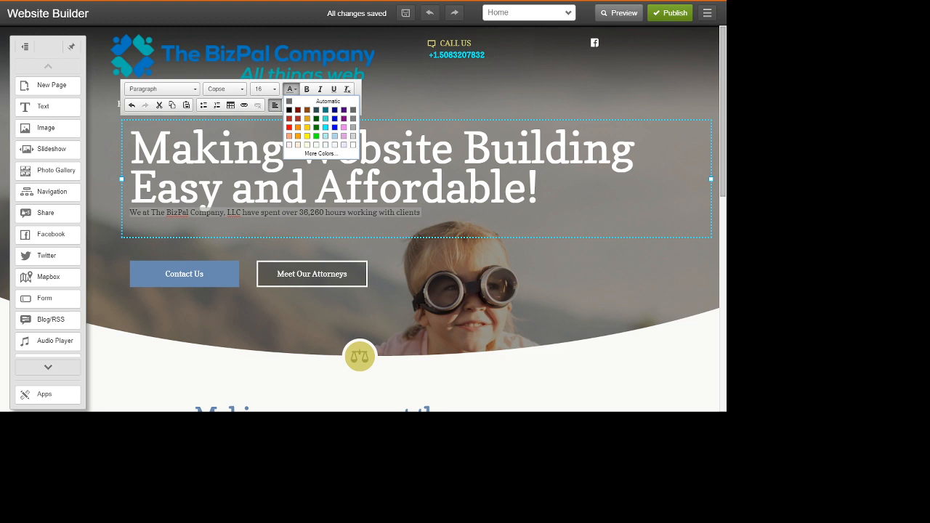
left_click(291, 89)
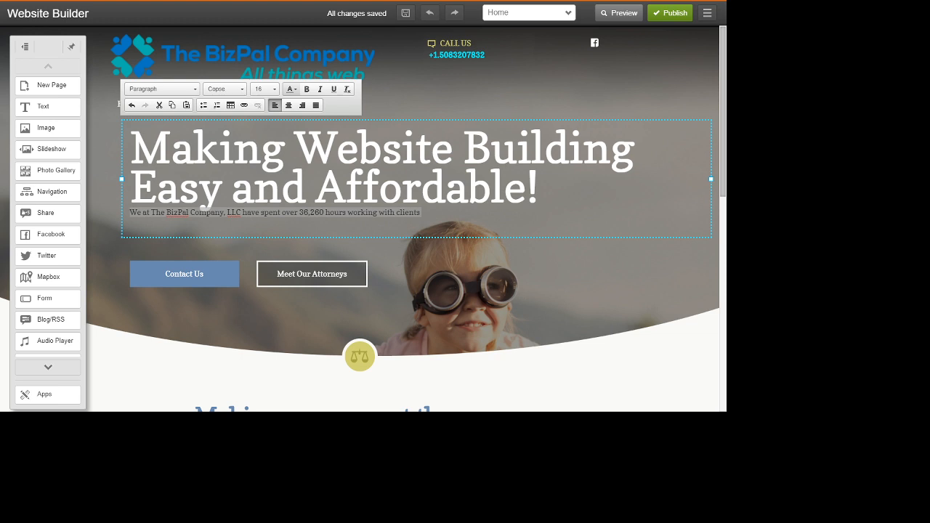
left_click(291, 89)
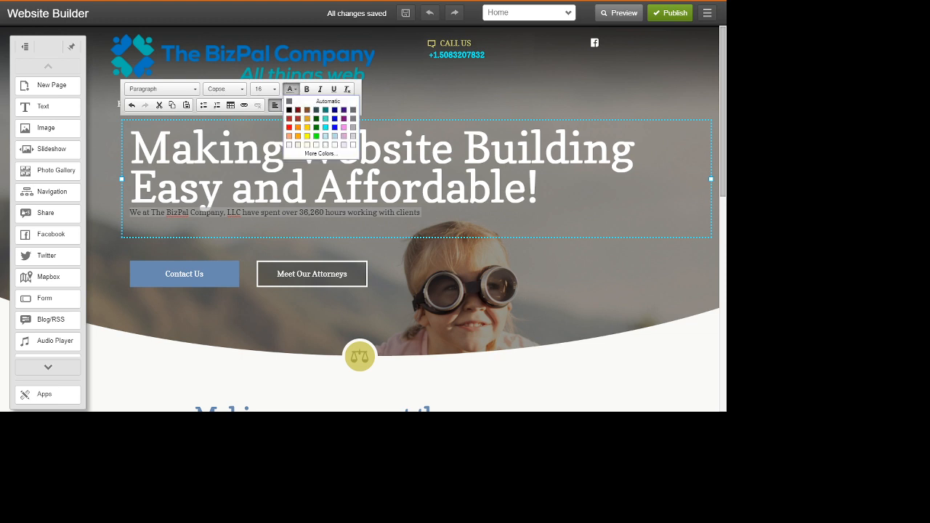
left_click(353, 144)
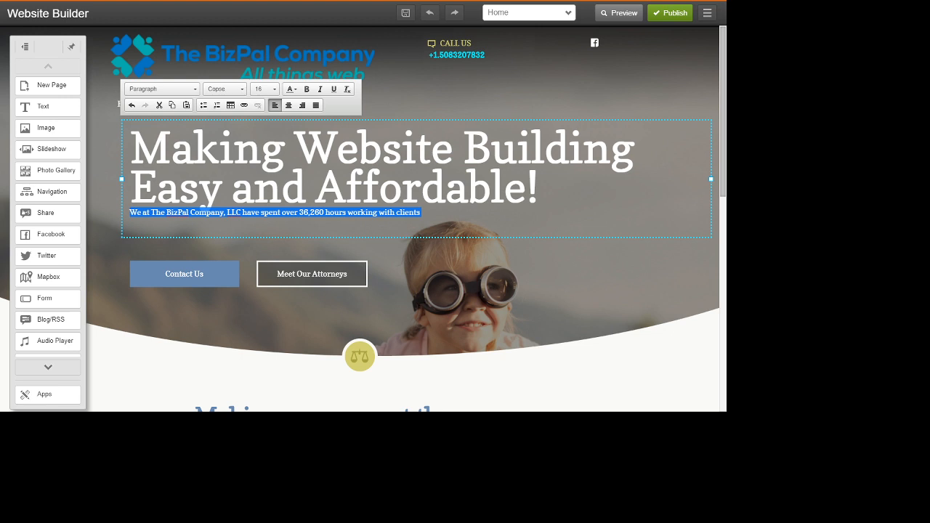
left_click(210, 212)
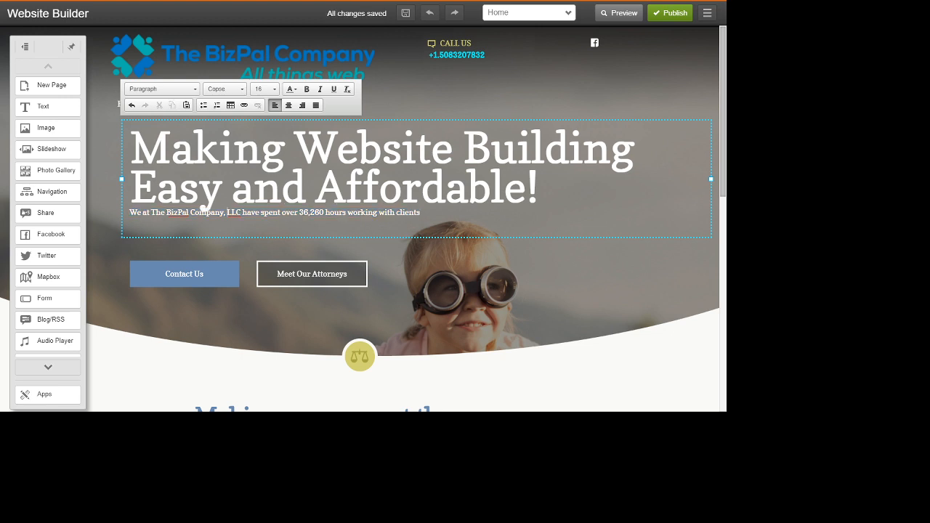
Nudge the headline text box slightly lower over the hero image
mouse_move(204, 207)
left_mouse_down()
mouse_move(292, 210)
mouse_move(200, 214)
left_mouse_up()
key("Right")
key("Right")
key("Right")
key("Right")
key("Right")
key("Right")
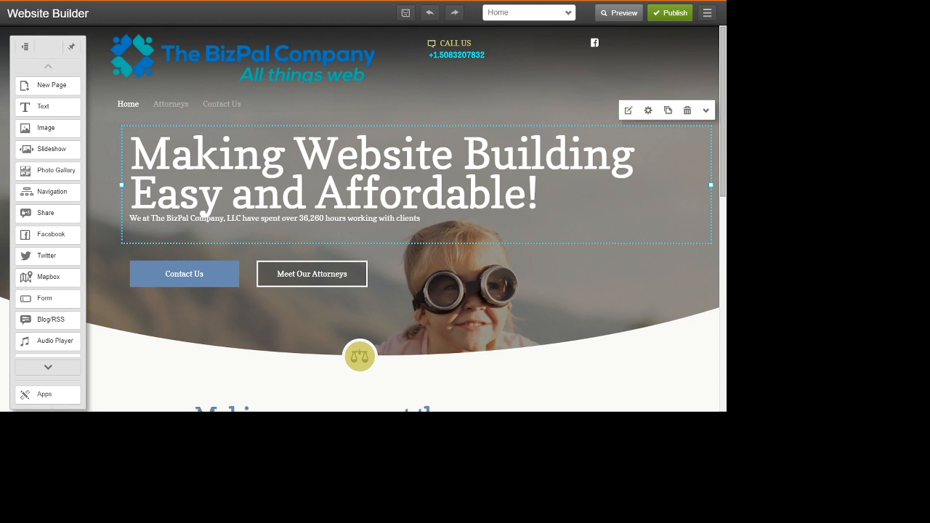
Increase the font size of the subheading line about the hours working with clients to 28
left_click(131, 154)
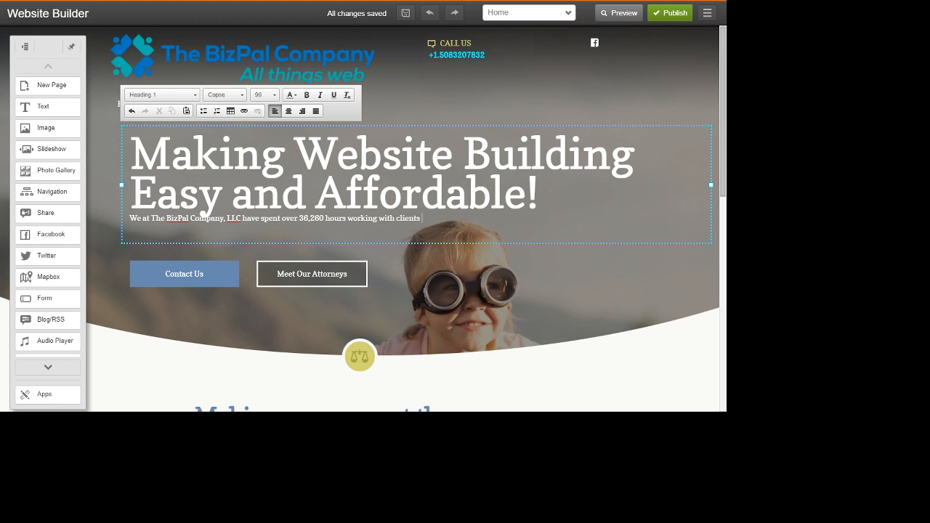
left_click_drag(422, 218, 129, 218)
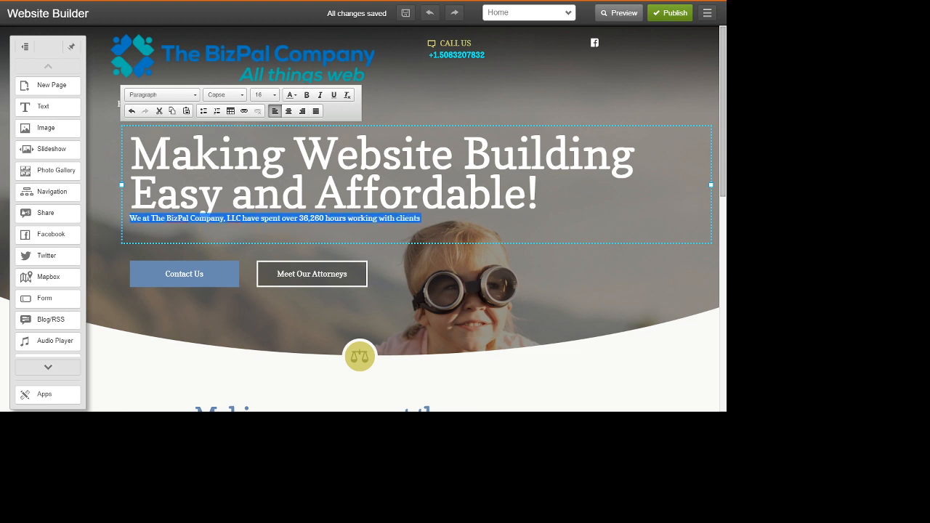
left_click(273, 95)
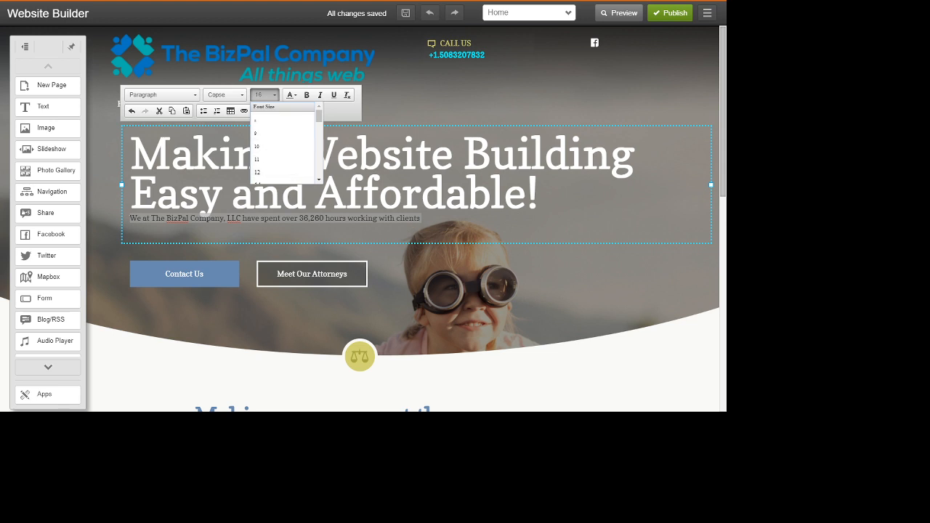
scroll(284, 145, "down", 3)
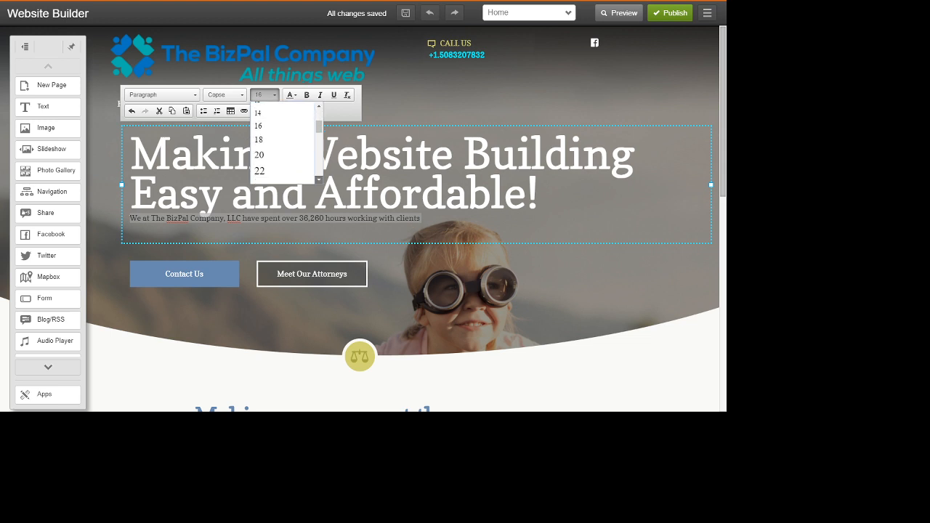
left_click(269, 130)
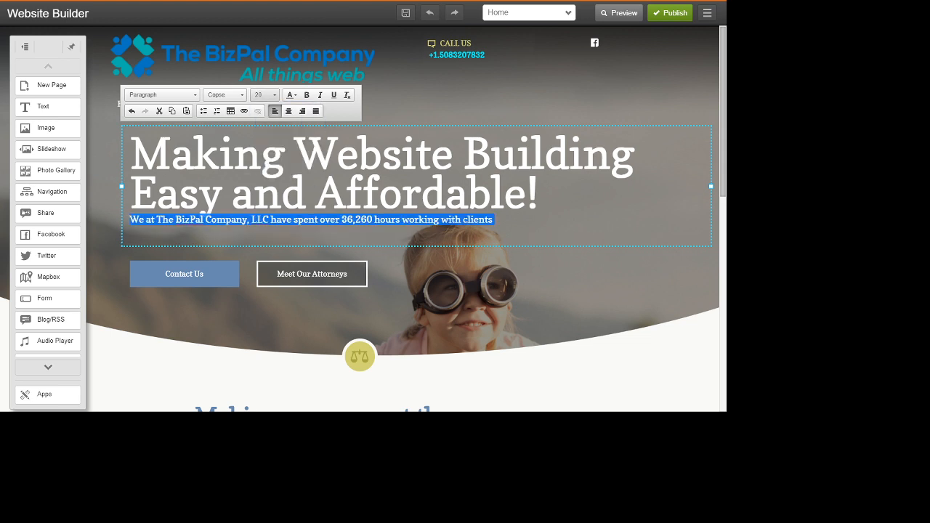
left_click(264, 95)
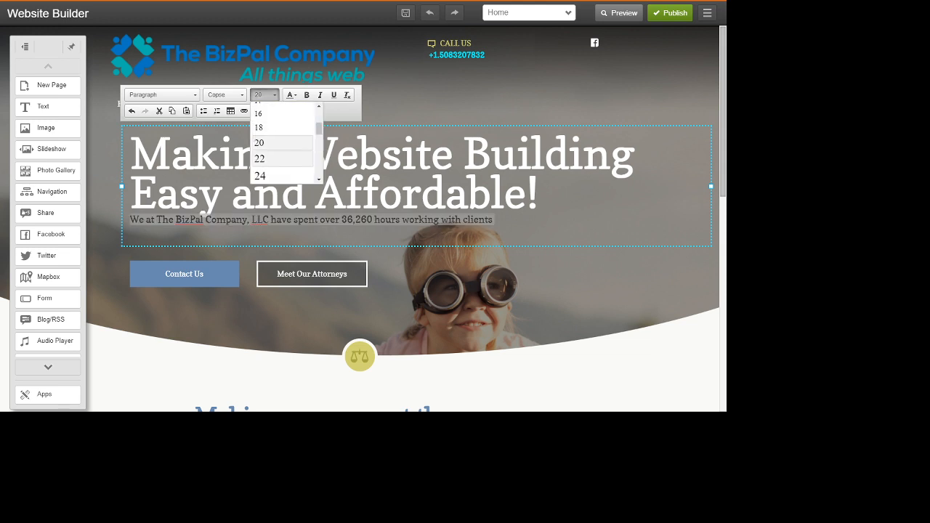
left_click(269, 176)
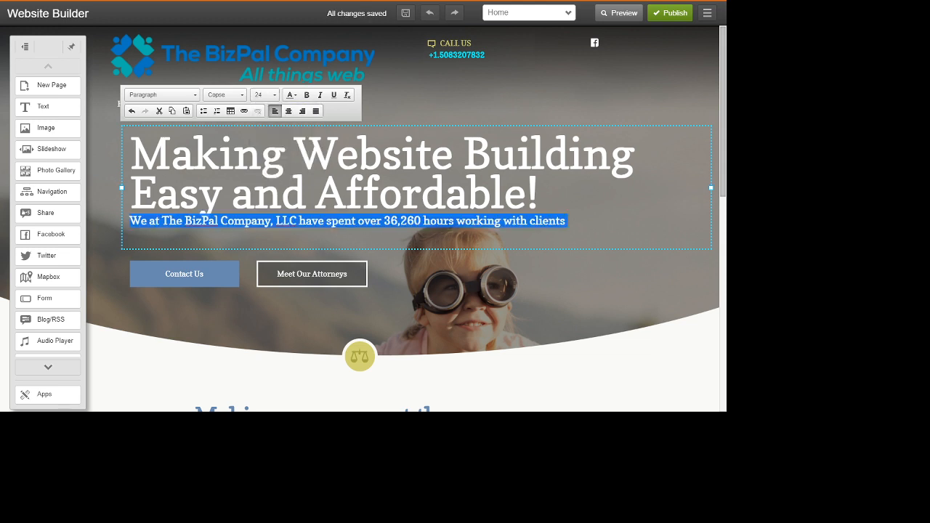
left_click(264, 94)
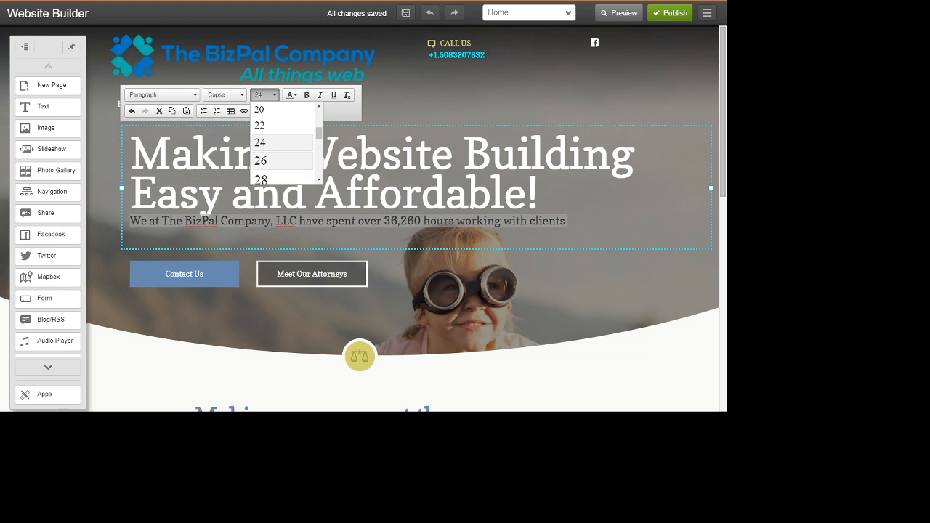
left_click(269, 179)
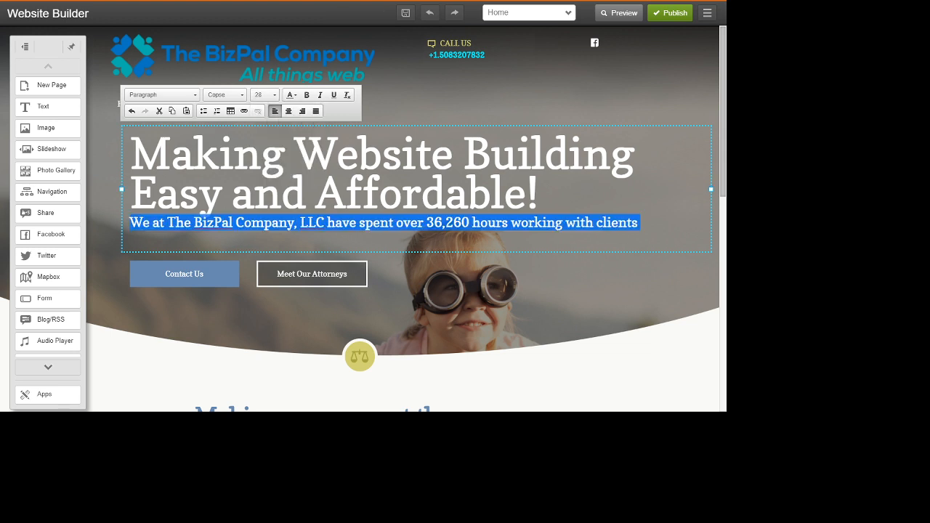
Insert a blank line between the headline and the subheading, and end the subheading with an exclamation mark
left_click(540, 195)
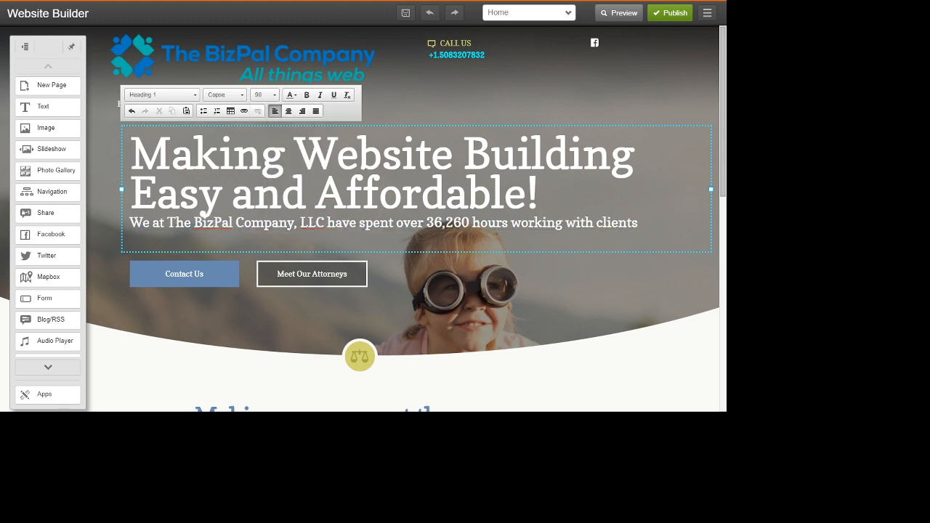
left_click(131, 223)
key("Return")
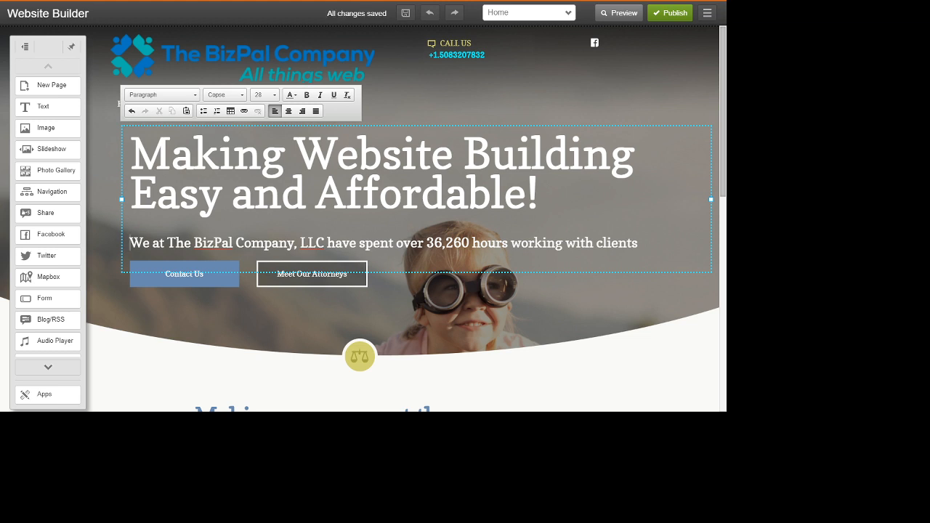
double_click(629, 243)
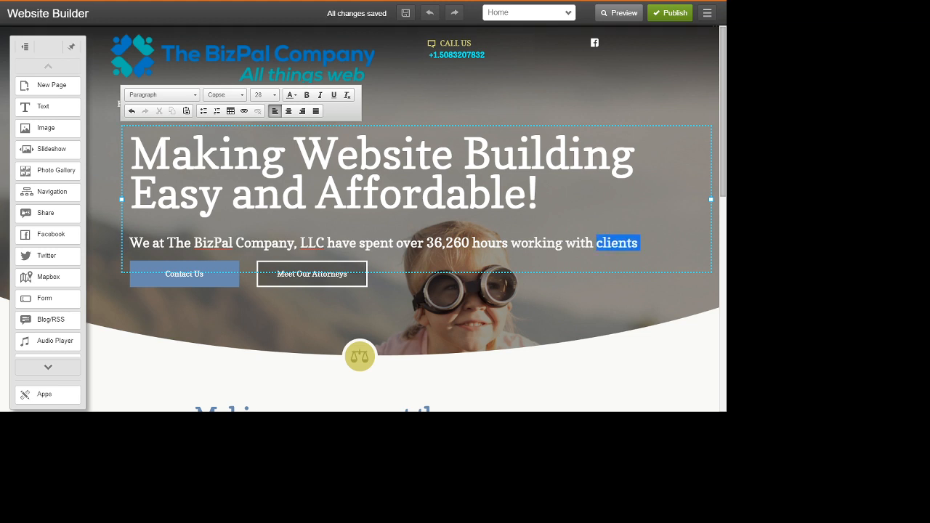
left_click(631, 243)
left_click(638, 243)
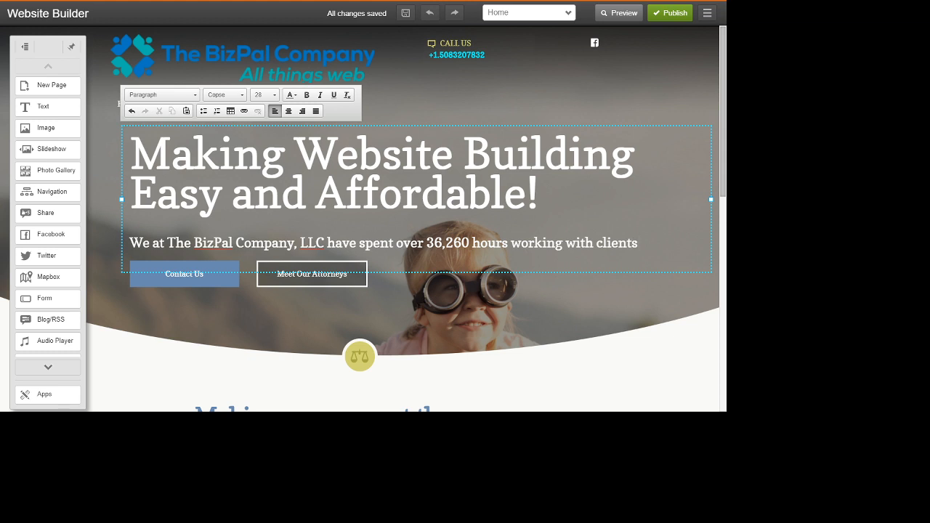
type("!")
left_click(625, 305)
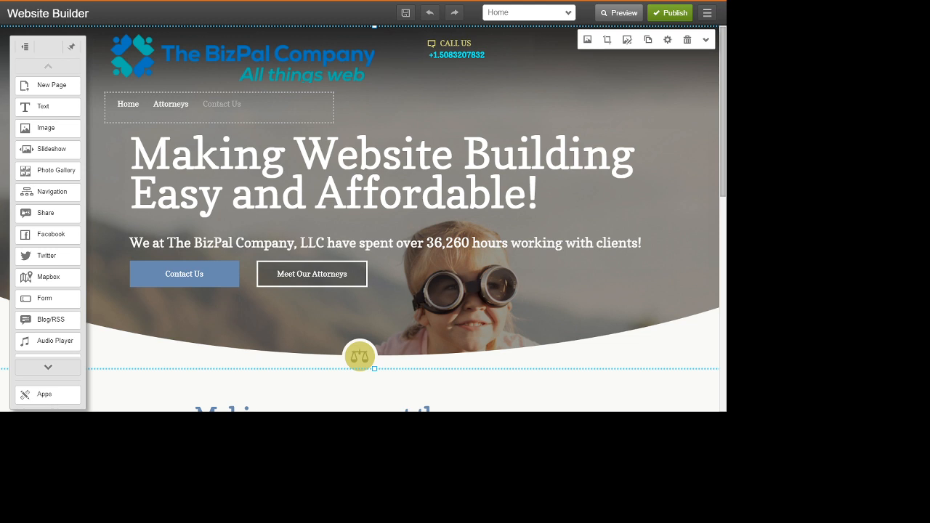
Hide the Attorneys page from the header navigation menu and save the menu
left_click(222, 105)
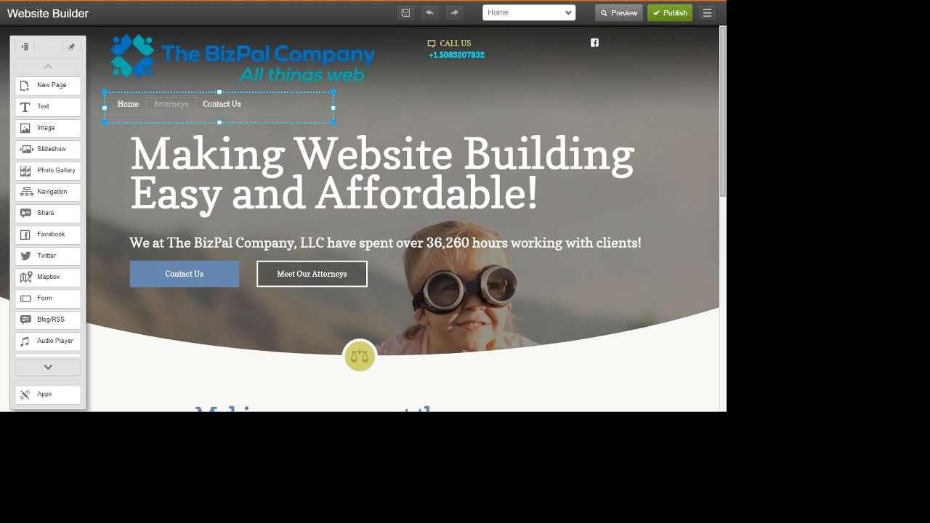
left_click(301, 106)
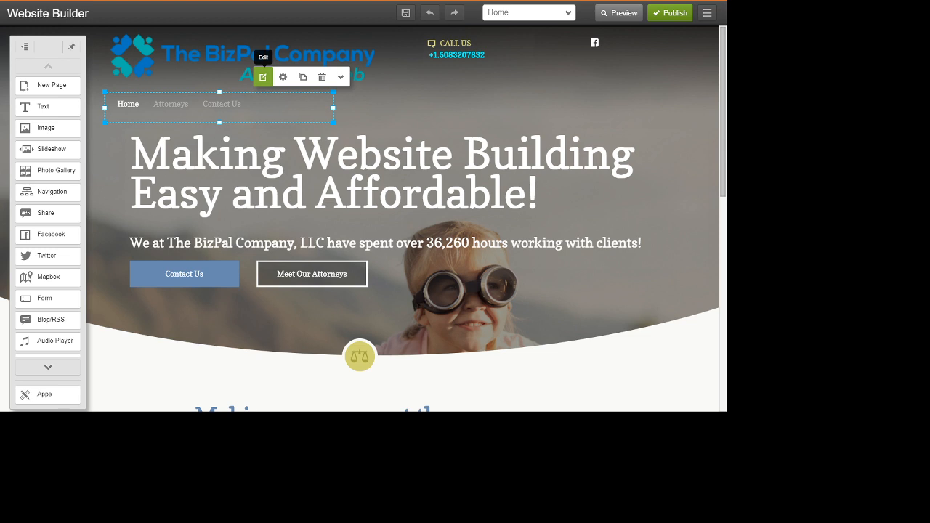
left_click(263, 77)
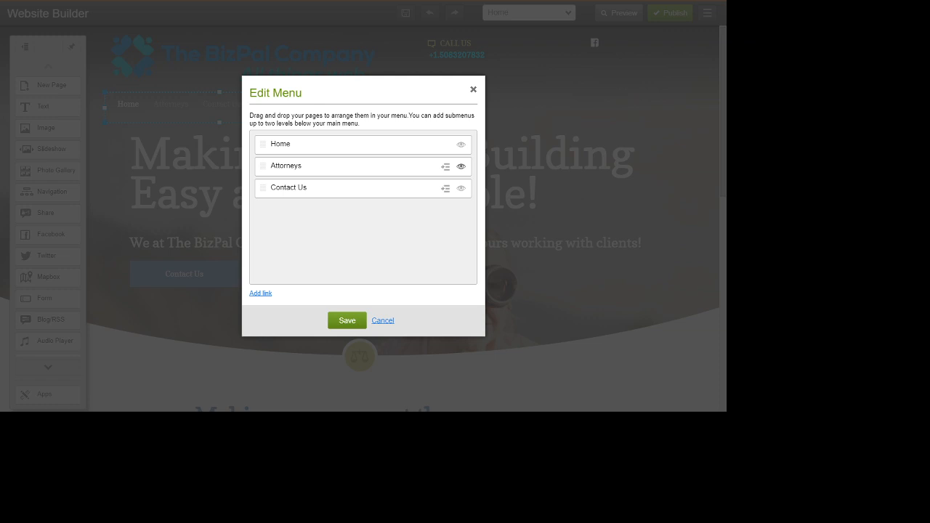
left_click(460, 166)
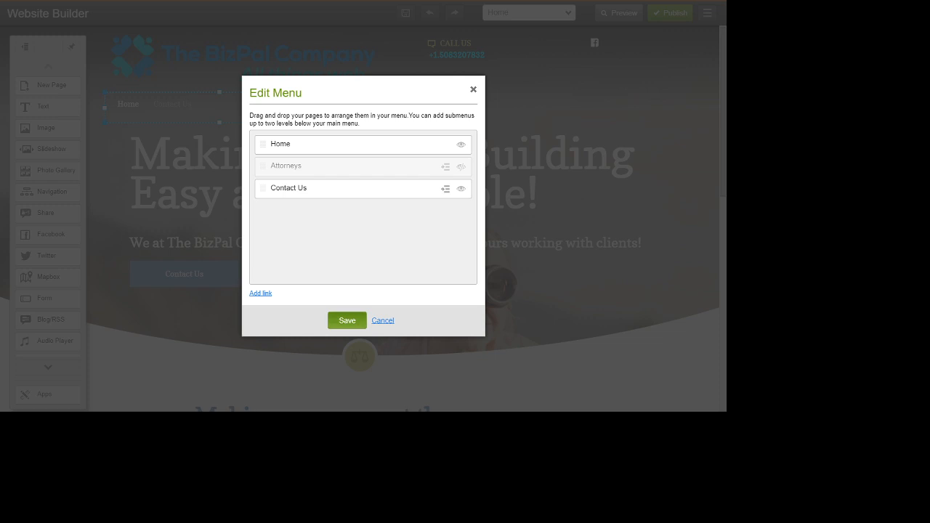
left_click(347, 321)
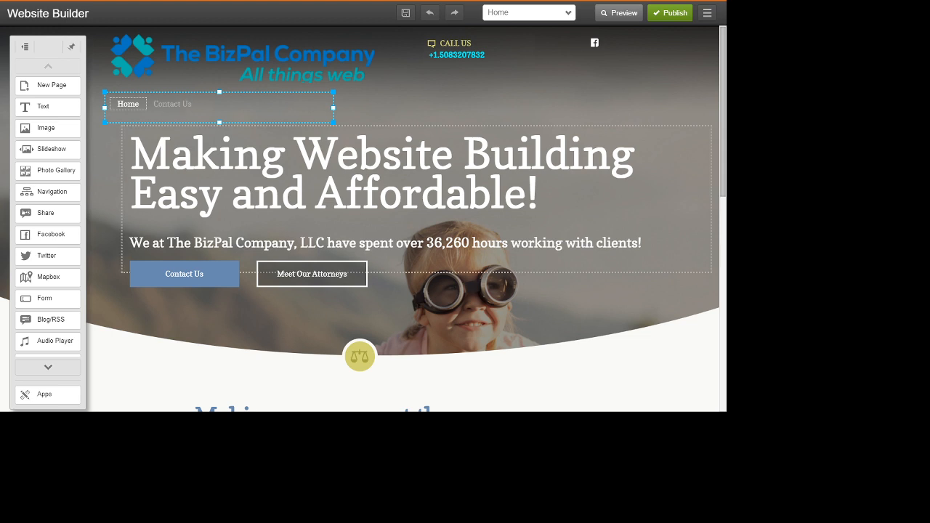
Apply the green button effect to the hero's Contact Us button, change its label to CONTACT US and save the settings
scroll(184, 177, "down", 2)
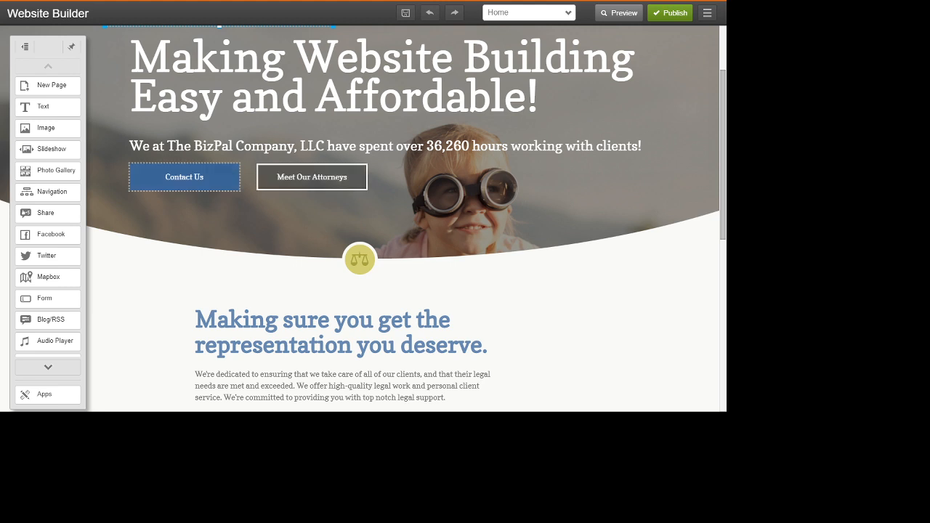
left_click(187, 177)
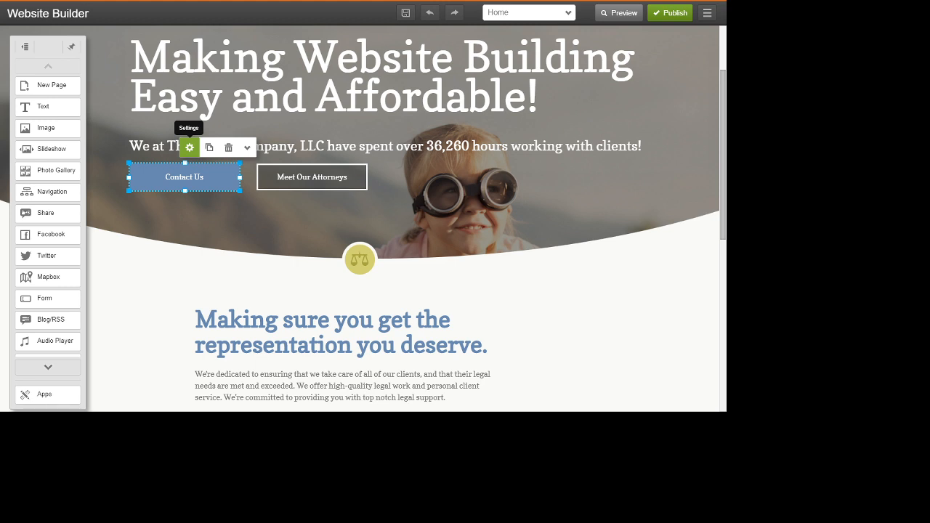
left_click(189, 147)
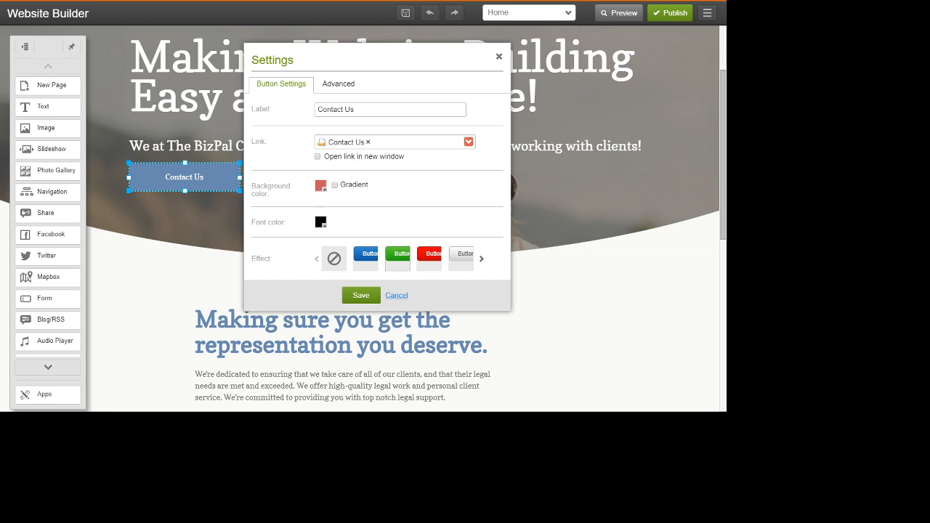
left_click(397, 258)
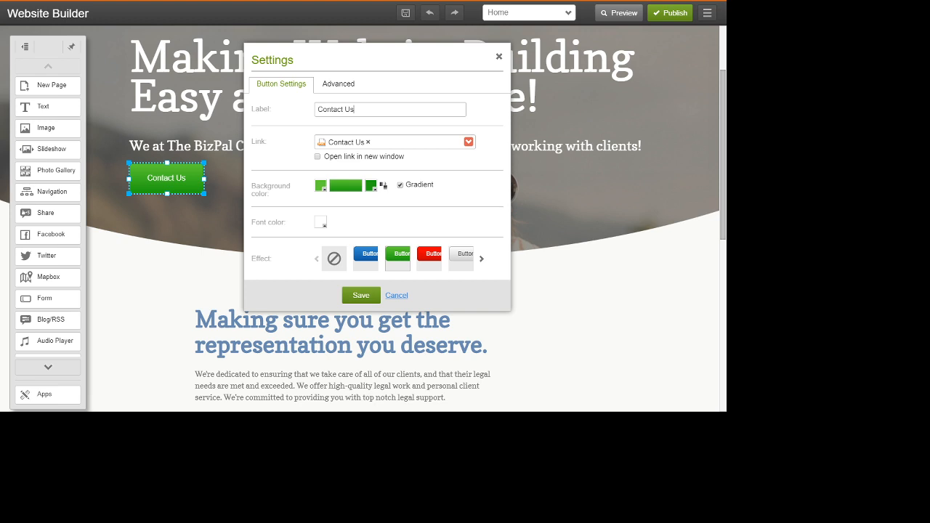
key("BackSpace")
key("BackSpace")
key("BackSpace")
key("BackSpace")
key("BackSpace")
key("BackSpace")
key("BackSpace")
key("BackSpace")
key("BackSpace")
key("BackSpace")
type("CONTACT US")
left_click(468, 142)
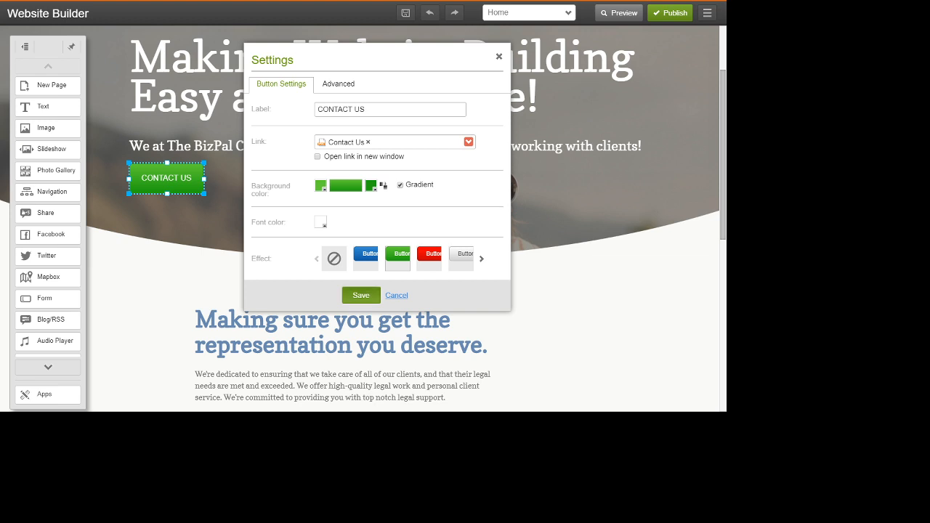
left_click(361, 295)
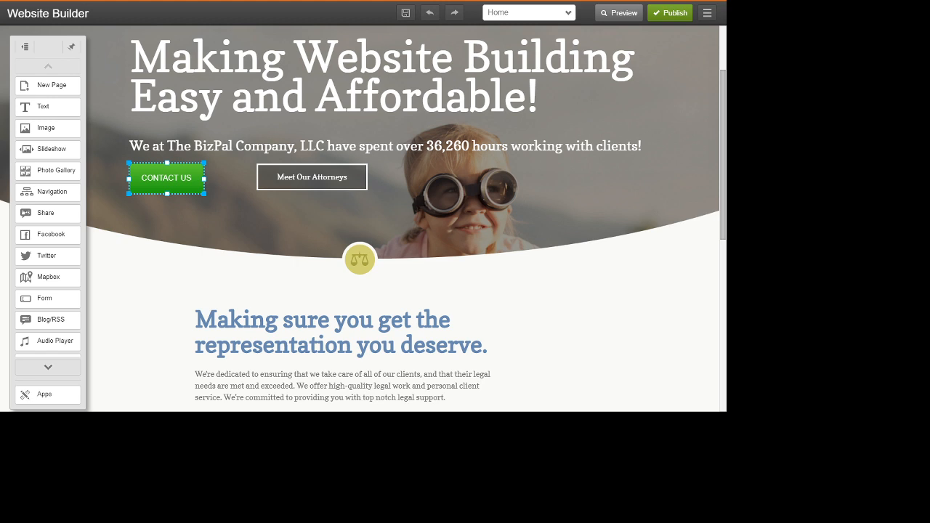
left_click(451, 211)
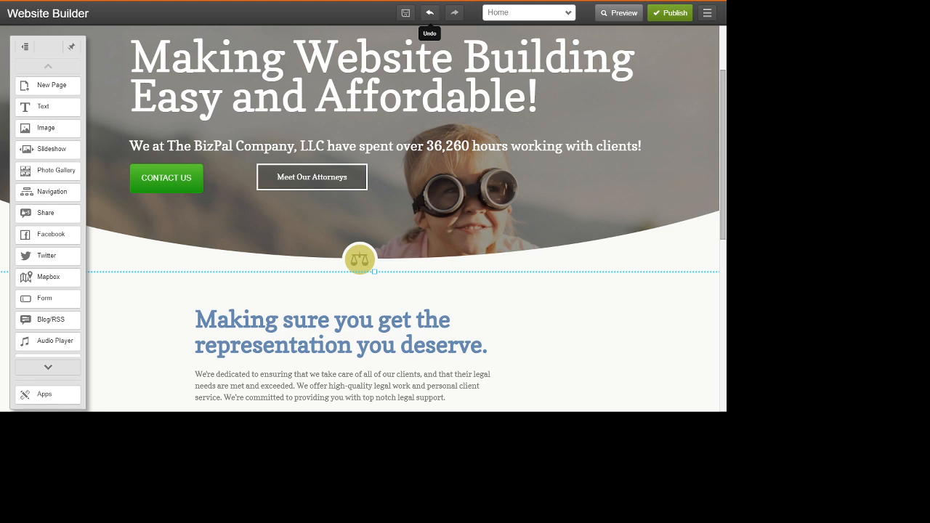
Switch the CONTACT US button to the blue button effect and save the settings
left_click(166, 178)
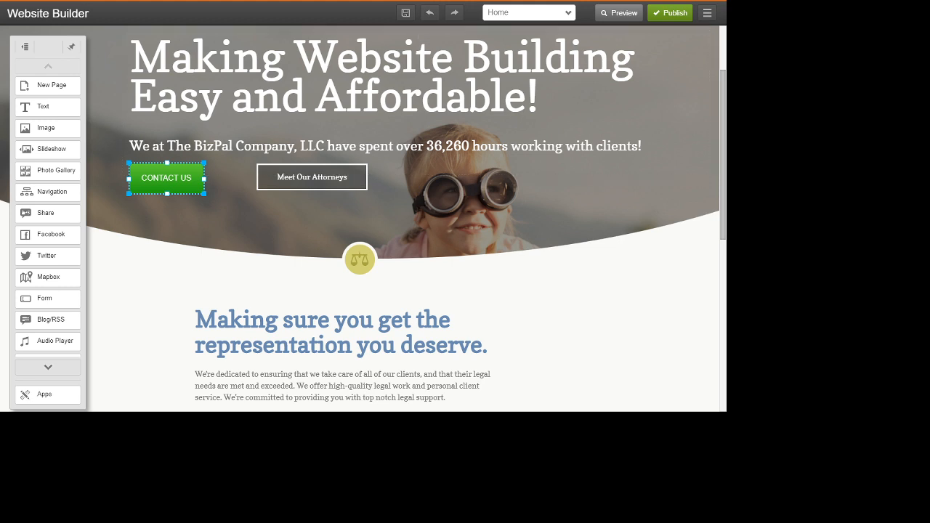
left_click(230, 182)
left_click(166, 178)
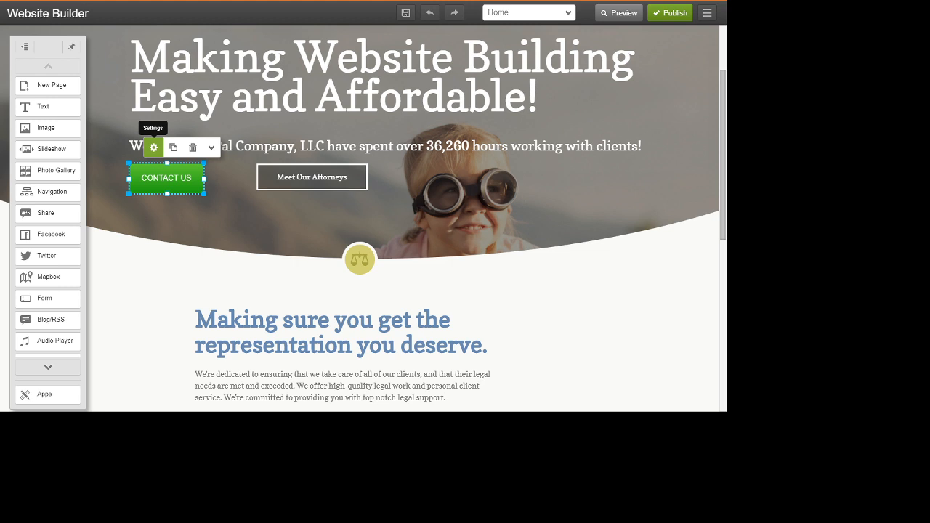
left_click(153, 147)
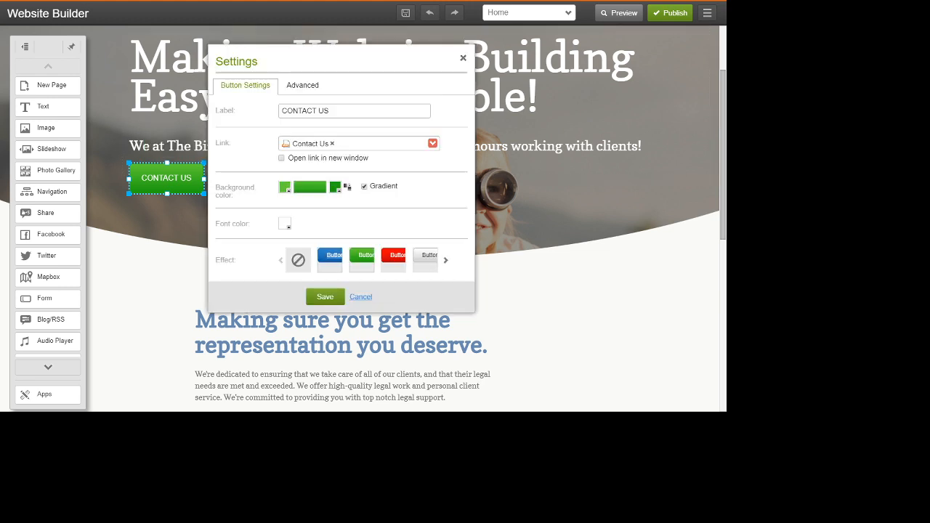
left_click(329, 255)
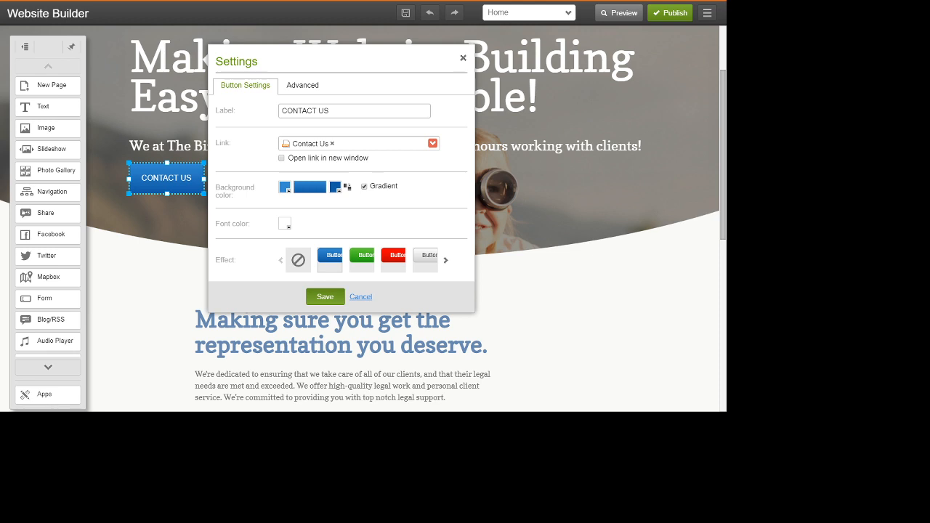
left_click(325, 296)
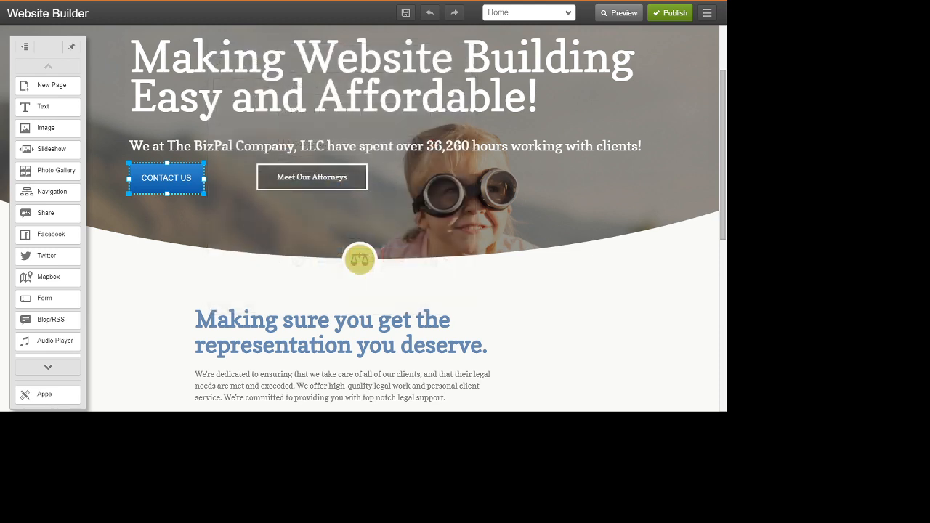
left_click(305, 222)
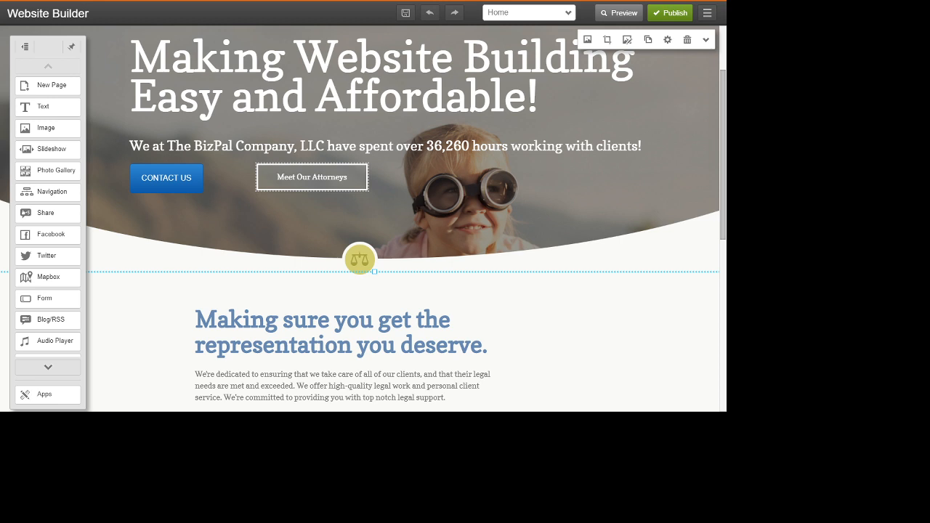
Change the label of the Meet Our Attorneys button to Virtual Consulting and save the settings
left_click(311, 177)
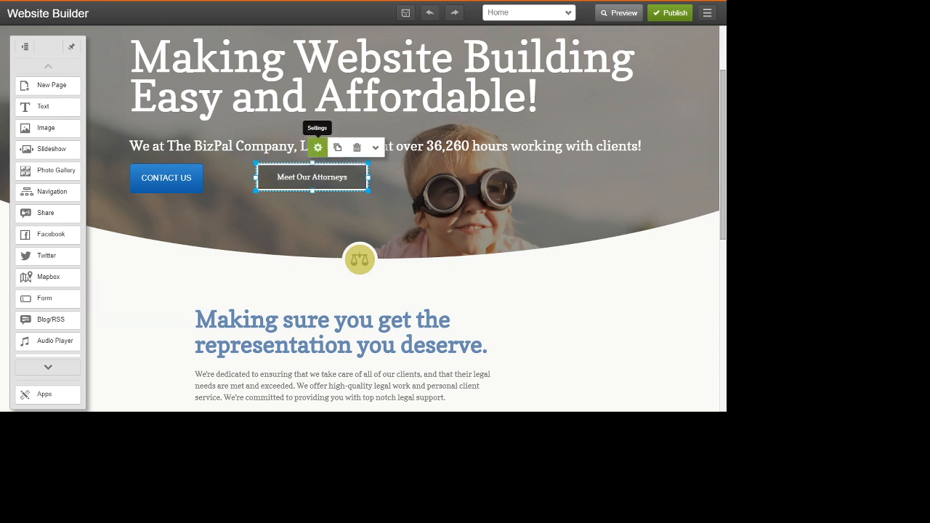
left_click(317, 148)
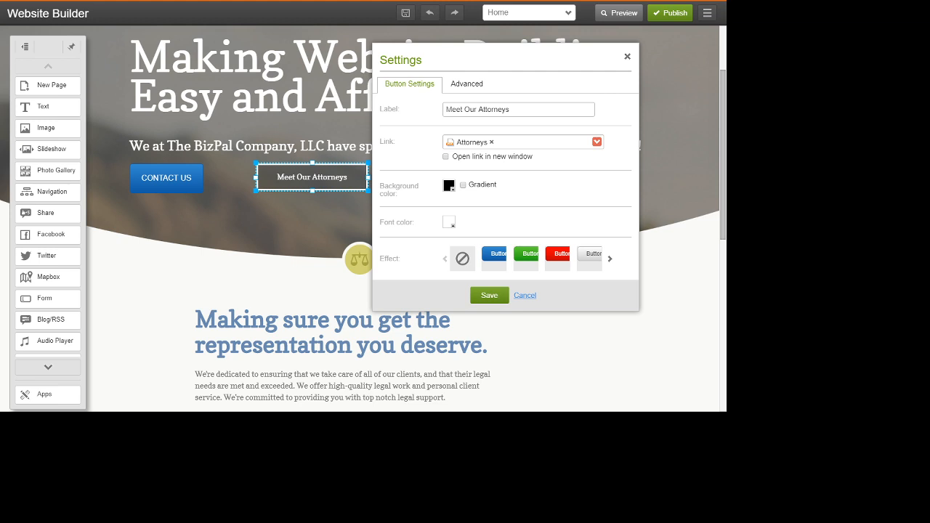
double_click(456, 110)
left_click(494, 109)
key("ctrl+a")
type("Vrit")
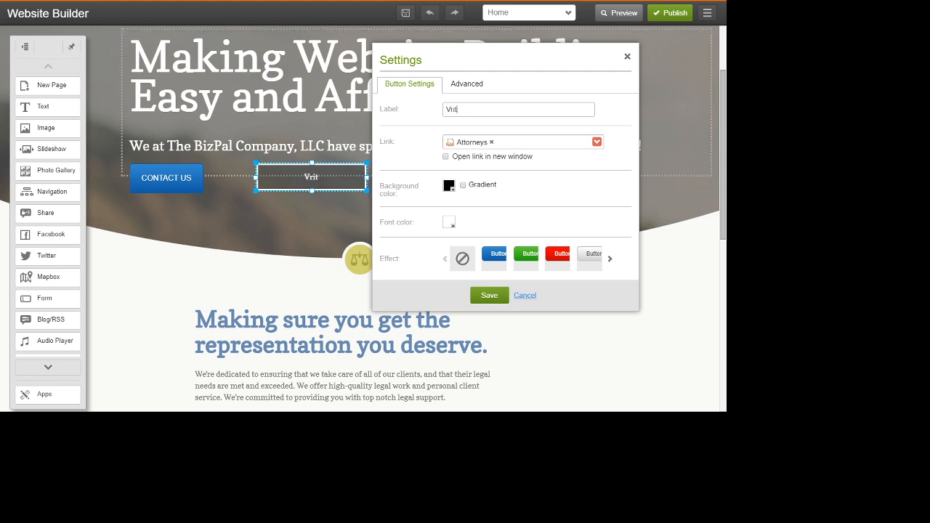
key("BackSpace")
key("BackSpace")
key("BackSpace")
type("irtual Consulting")
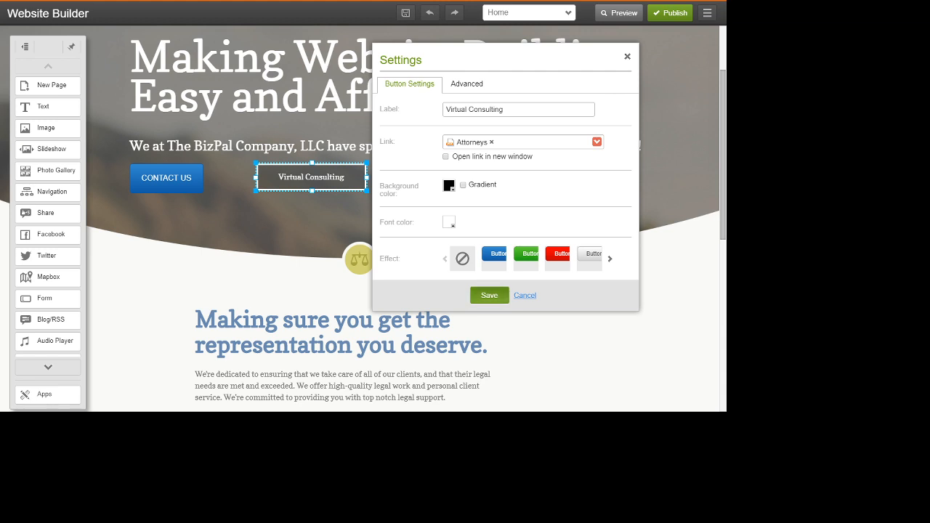
left_click(488, 295)
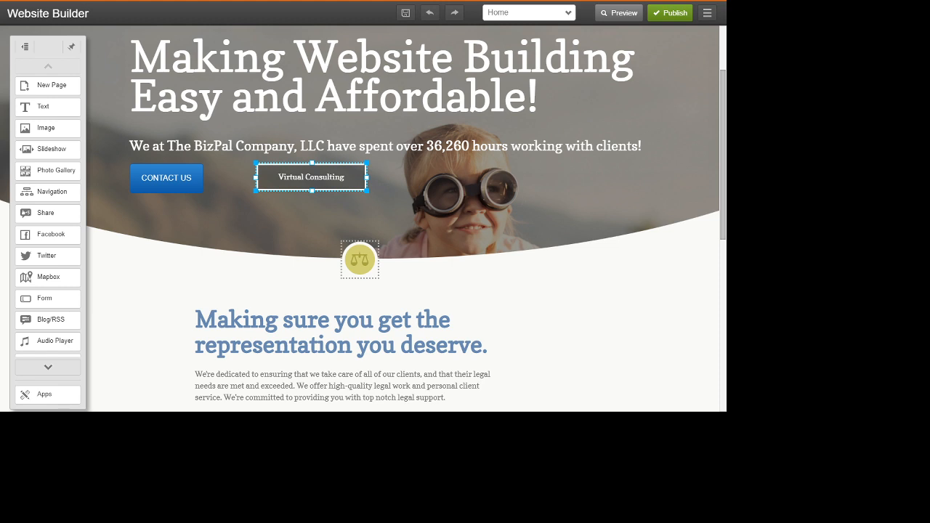
Replace the round scales icon below the hero with the blue handshaking-figures image from My Photos and accept its crop
left_click(360, 259)
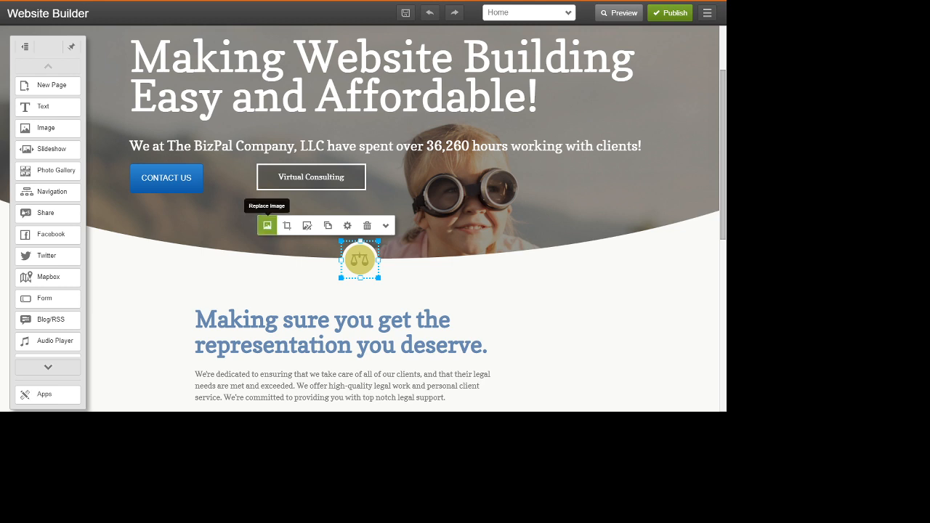
left_click(267, 225)
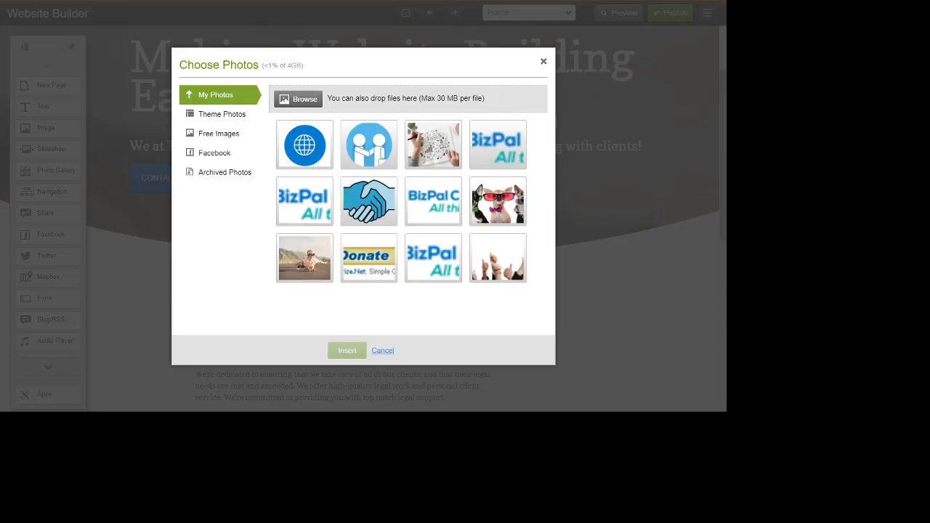
left_click(383, 351)
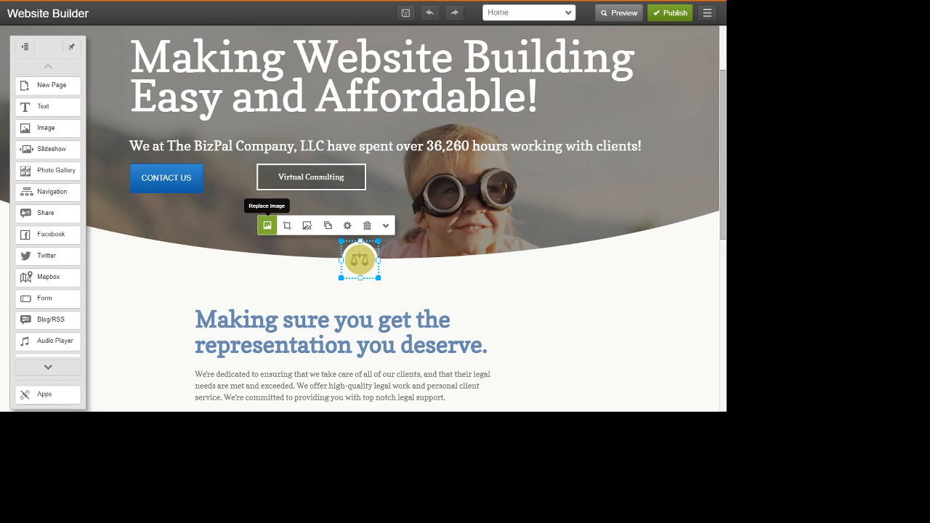
left_click(266, 226)
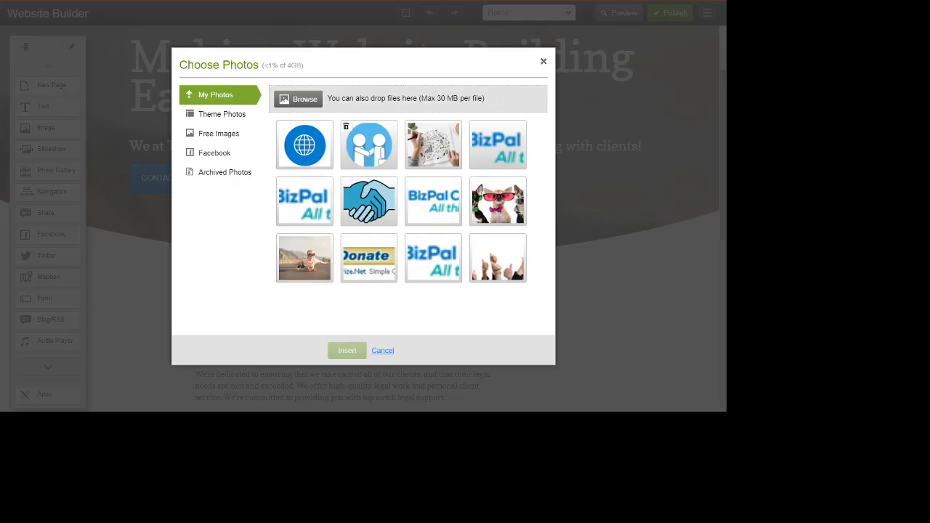
left_click(369, 145)
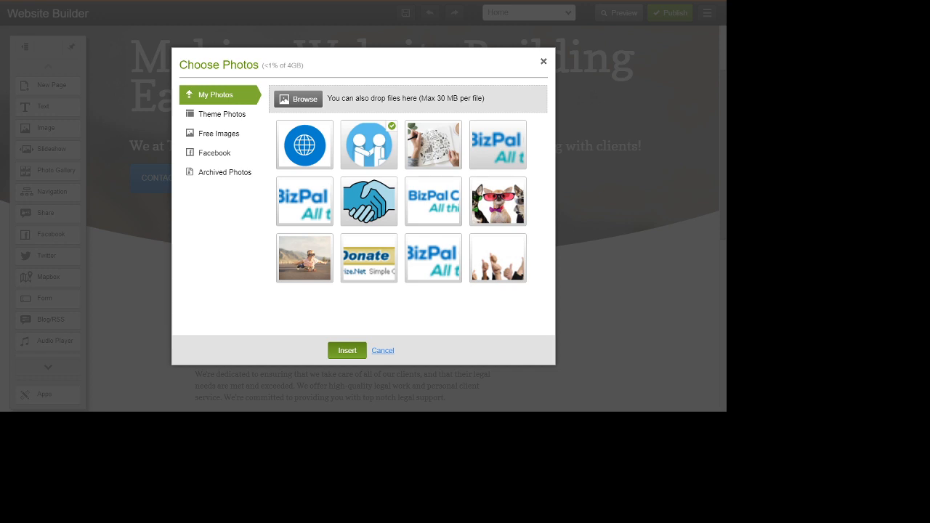
left_click(347, 350)
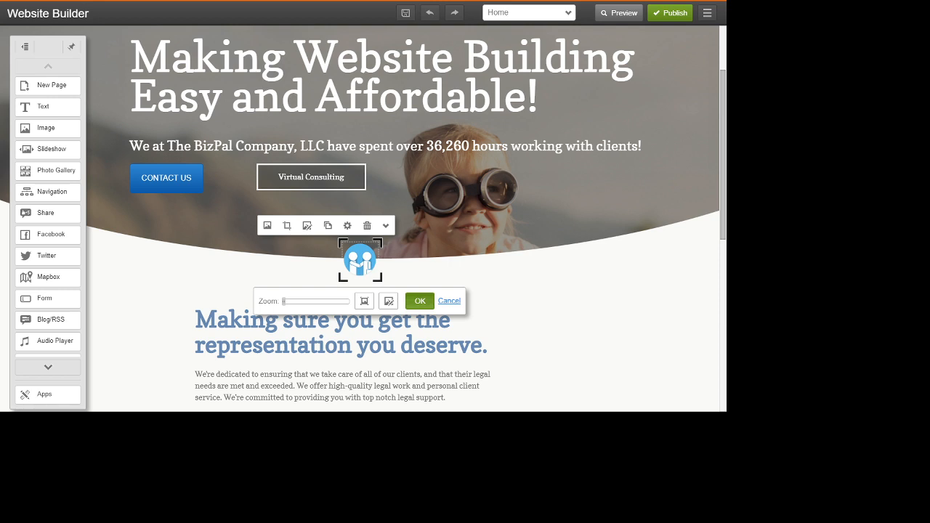
left_click(420, 301)
Replace the heading below the icon with "We understand your goals and will work to help you meet them!"
scroll(364, 218, "down", 2)
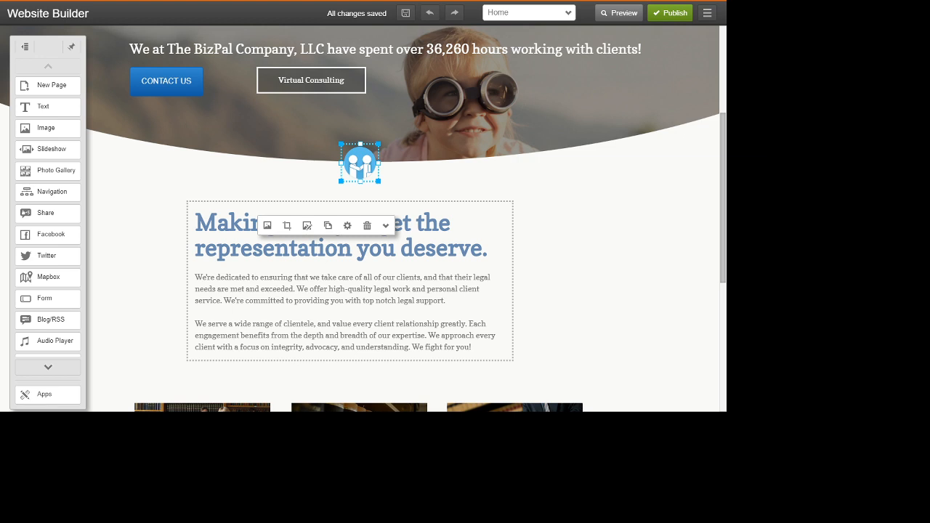
left_click(479, 227)
left_click(442, 186)
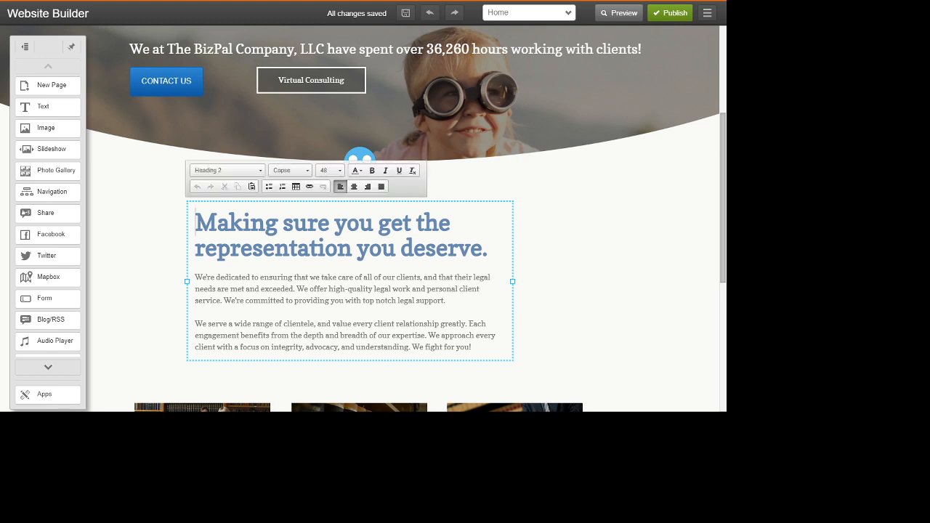
left_click_drag(217, 222, 482, 248)
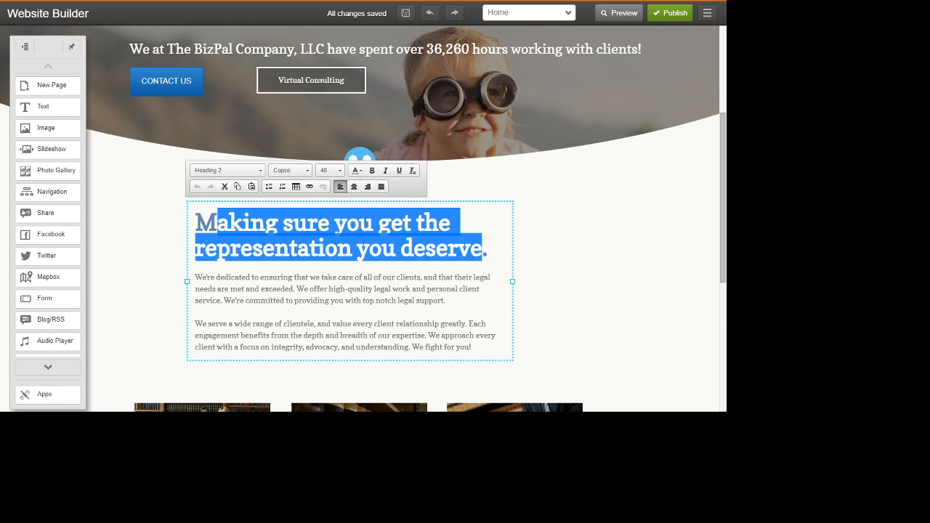
type("We understand your goals and will work to help you meet them!")
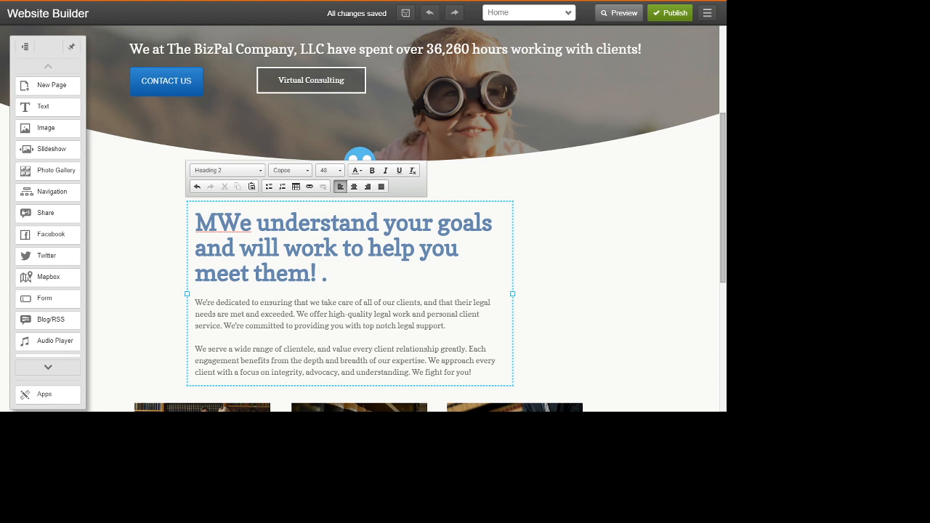
left_click(217, 223)
key("BackSpace")
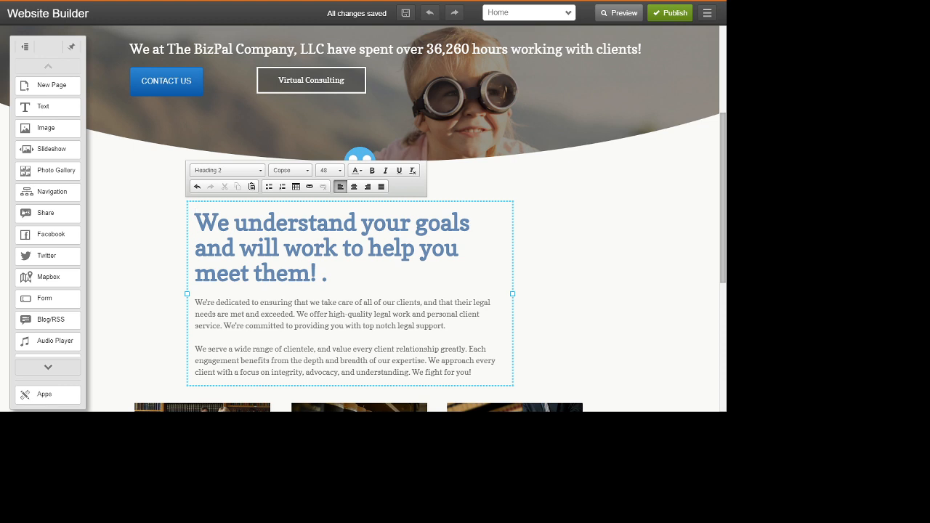
key("Escape")
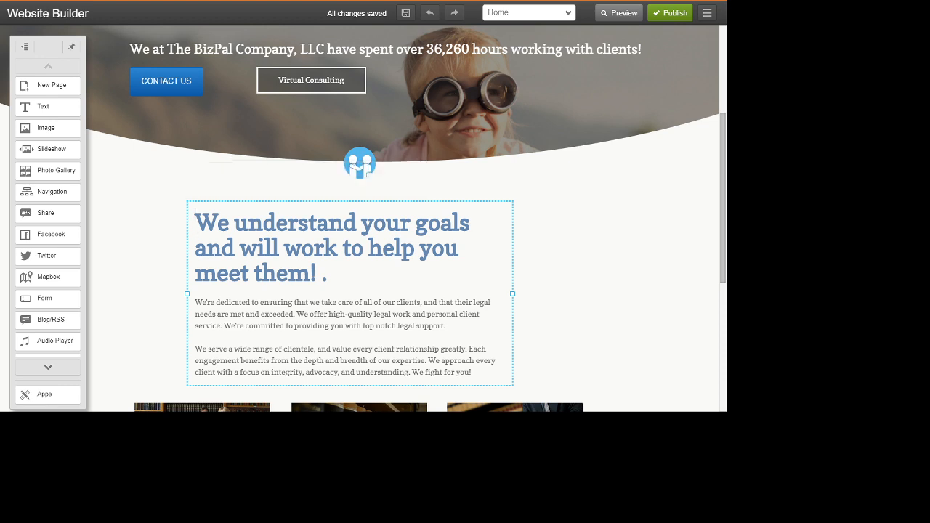
Widen the goals text box toward the page's right side and delete the stray space and period ending its heading
left_click_drag(512, 294, 626, 293)
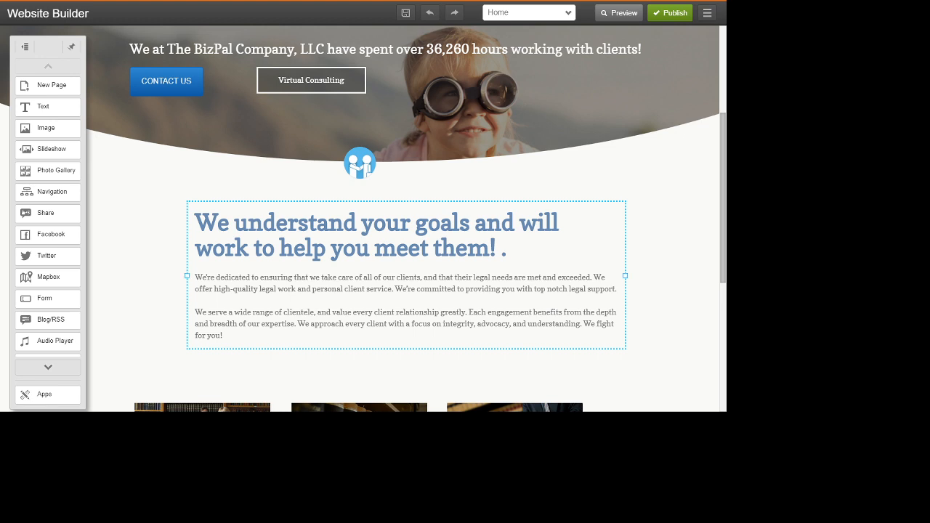
double_click(504, 248)
left_click(507, 248)
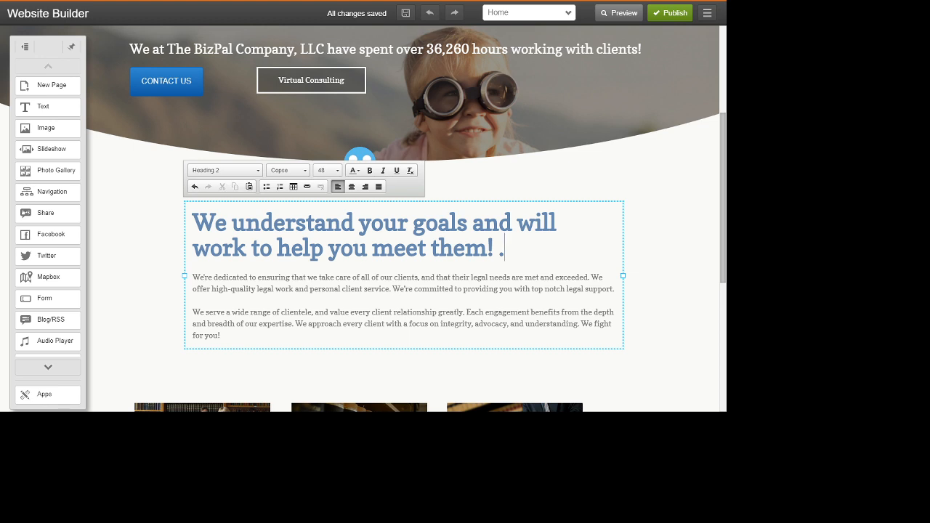
key("BackSpace")
key("BackSpace")
left_click(450, 312)
key("Escape")
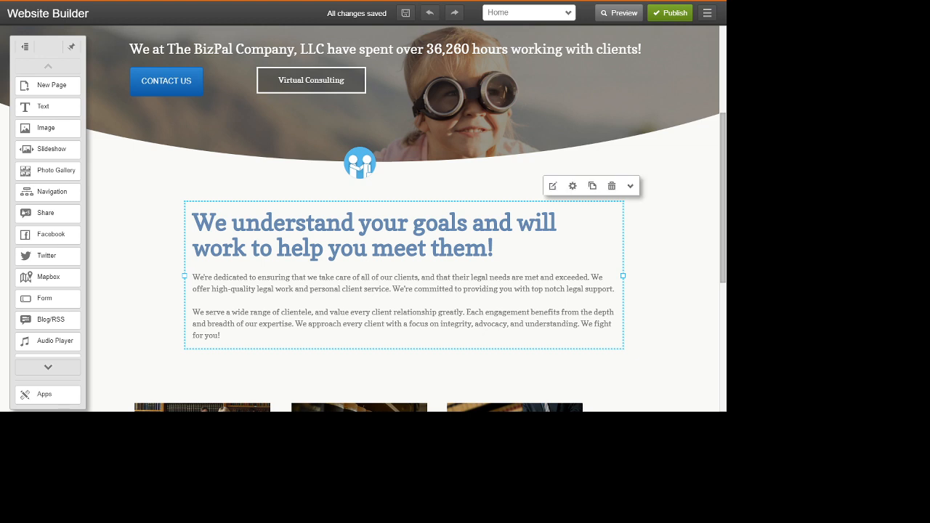
Replace the paragraphs below the goals heading with new text about understanding small business owners' struggles and the company's goal, without the duplicated "We" and extra blank line
double_click(393, 251)
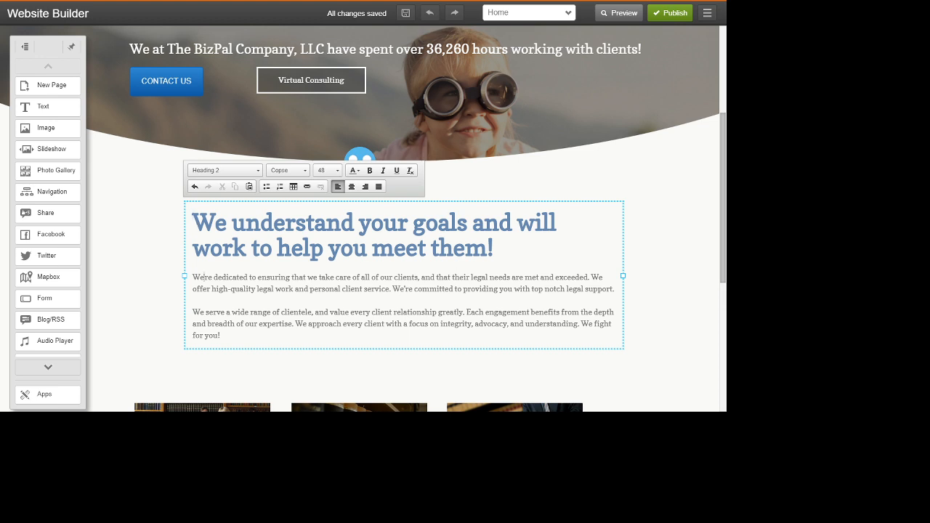
left_click_drag(204, 277, 220, 335)
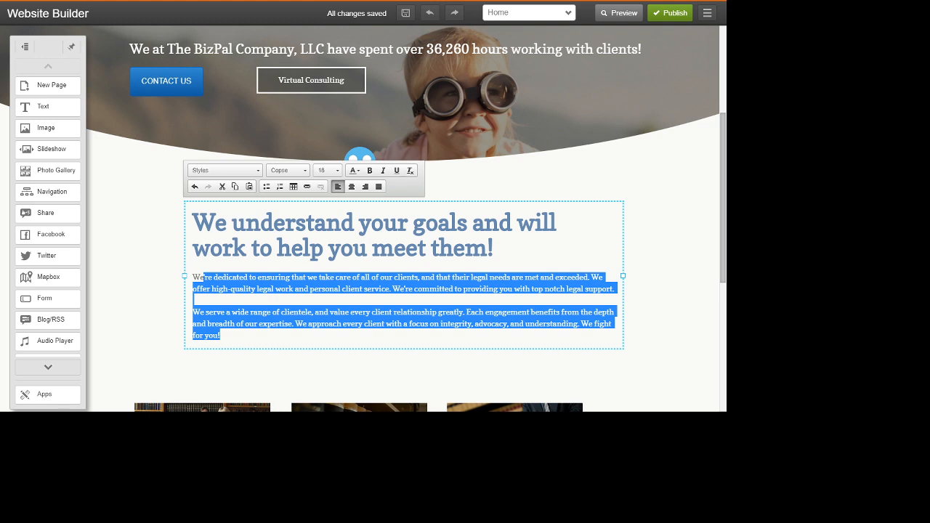
type("We understand what it feels like to be a small business owner trying to navigate everything that needs to be done to get your business off the ground, especially when it comes to creating a website and marketing your products and services to prospective clients and customers!    Our goal is to make building your website, email marketing, website marketing, and marketing automation as")
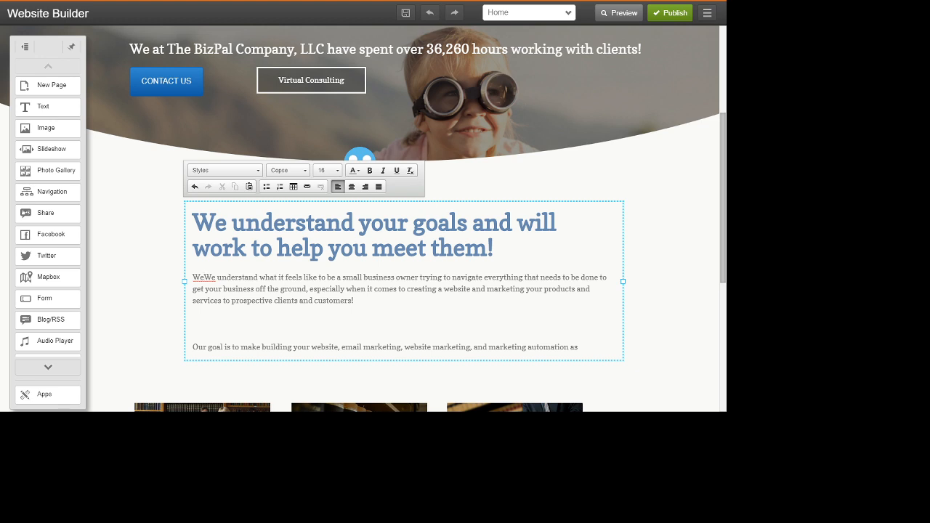
key("BackSpace")
key("BackSpace")
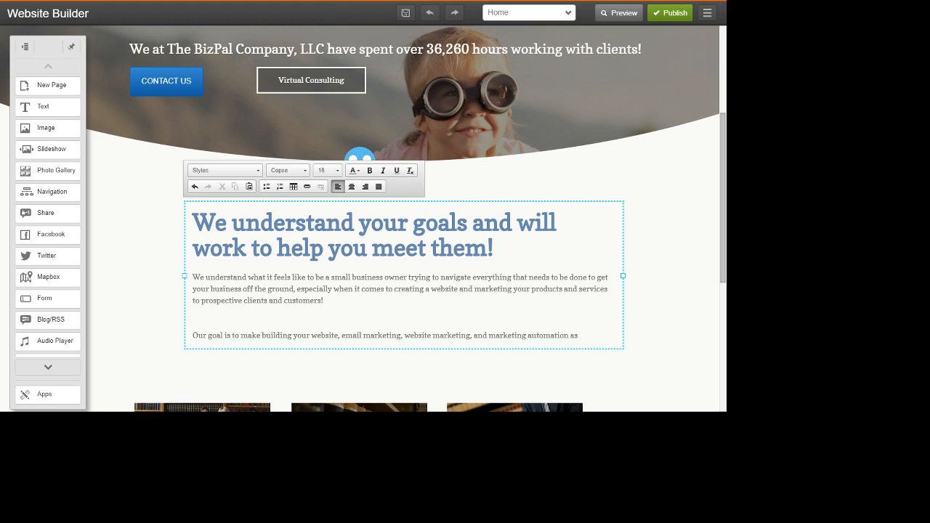
key("BackSpace")
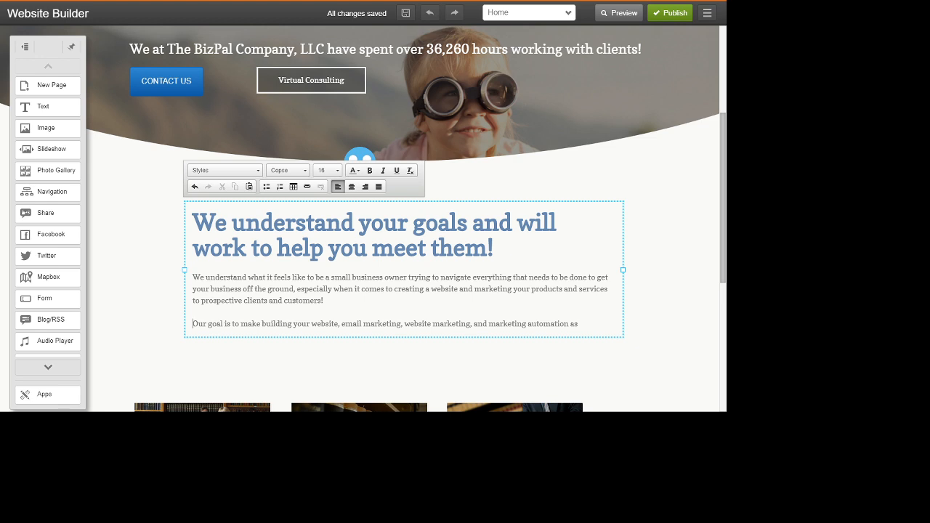
left_click(494, 247)
key("Escape")
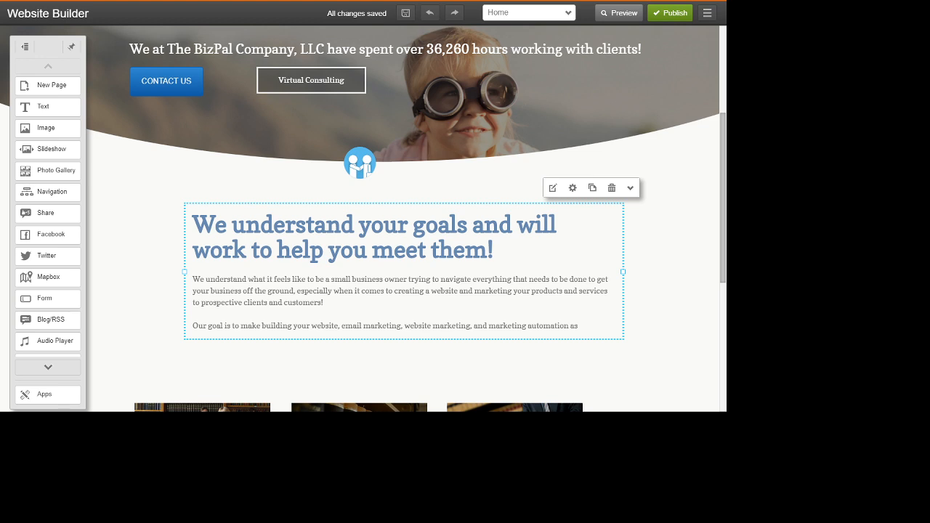
Widen the goals text box on both sides and complete its last sentence with "easy and fast as possible!"
left_click_drag(622, 272, 648, 272)
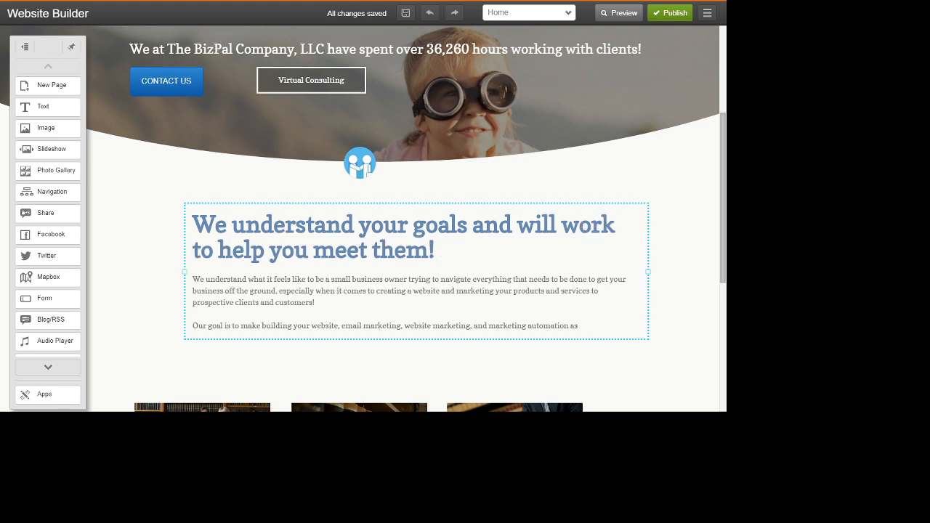
left_click_drag(185, 272, 138, 272)
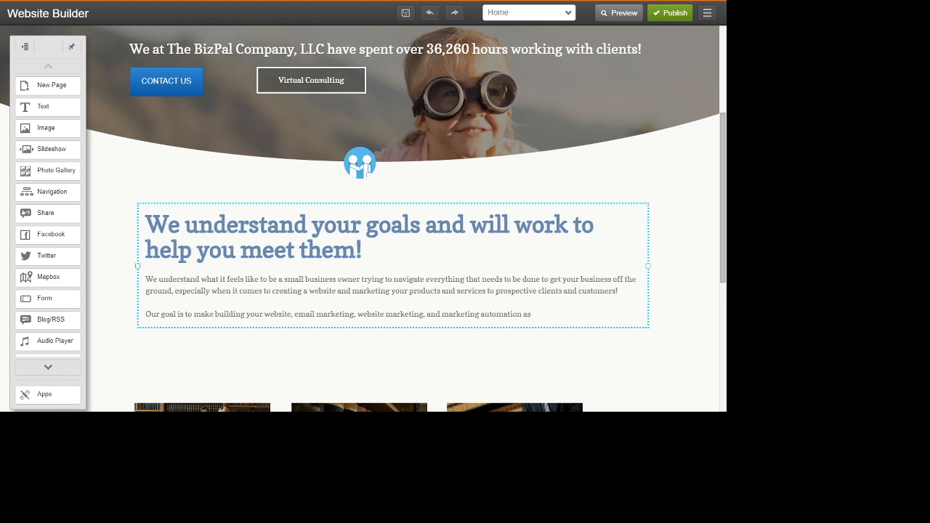
double_click(305, 272)
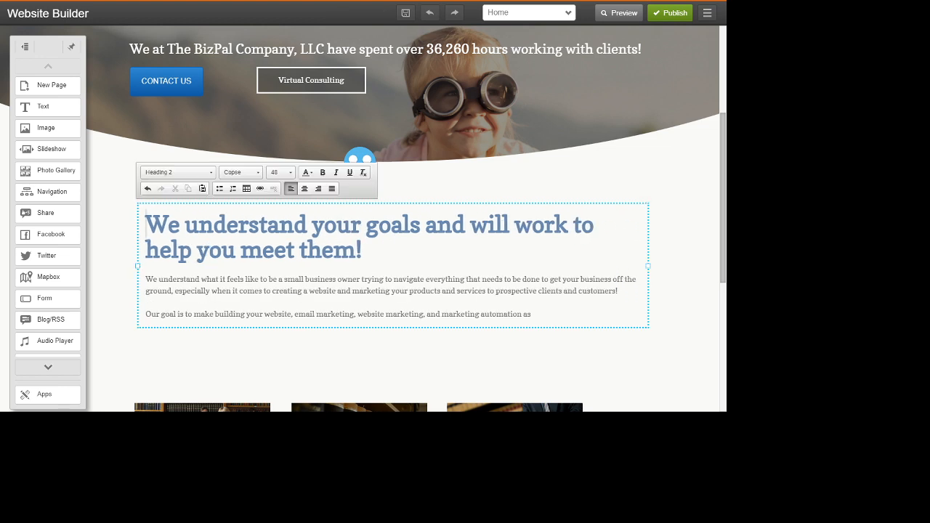
left_click(306, 314)
double_click(532, 314)
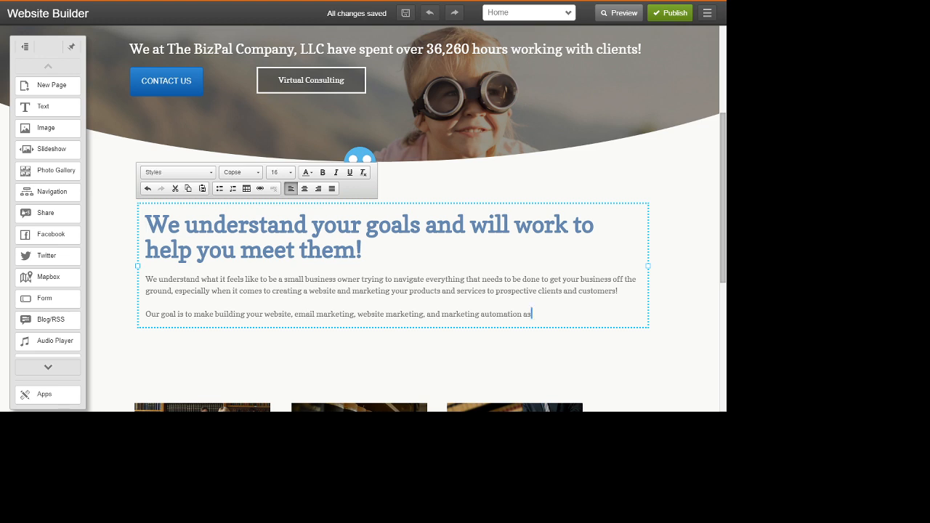
left_click(533, 314)
type("easy and f")
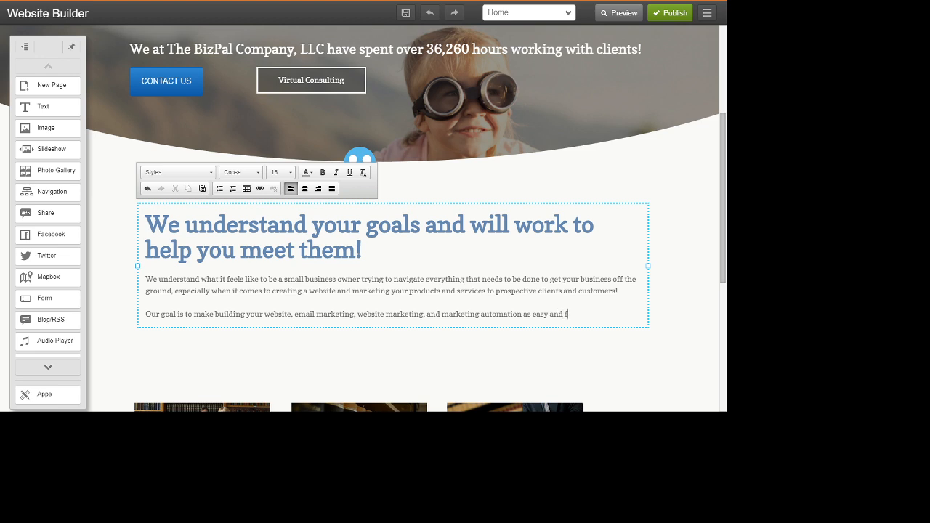
type("ast as possible!")
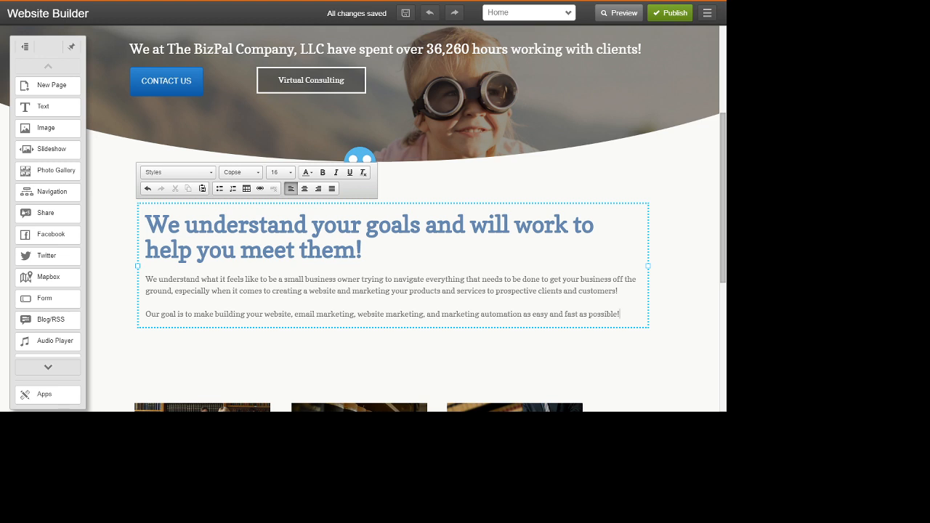
Set the font size of both paragraphs below the goals heading to 18
left_click_drag(620, 314, 146, 279)
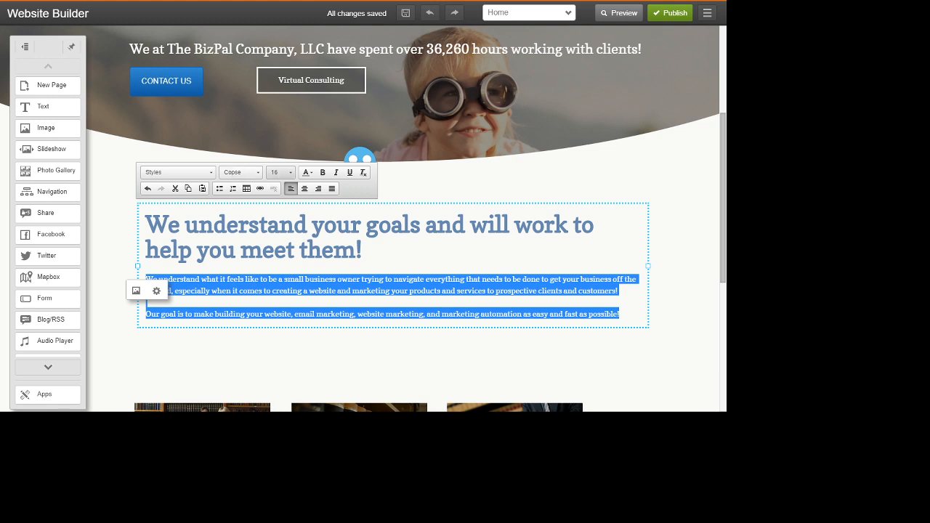
left_click(281, 172)
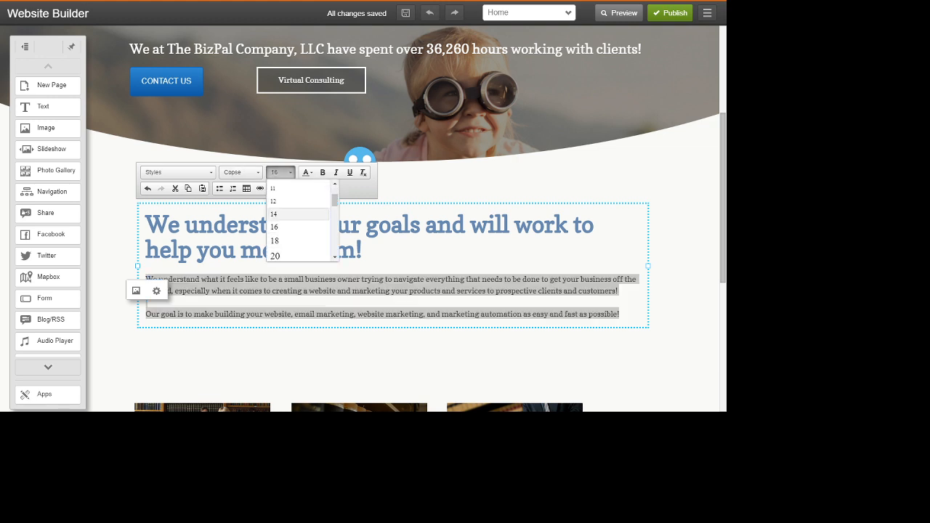
left_click(283, 215)
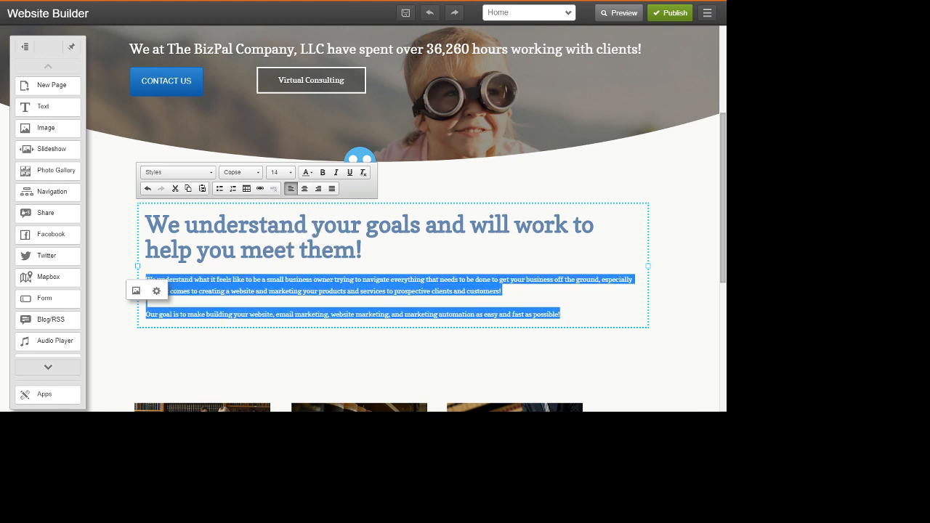
left_click(280, 172)
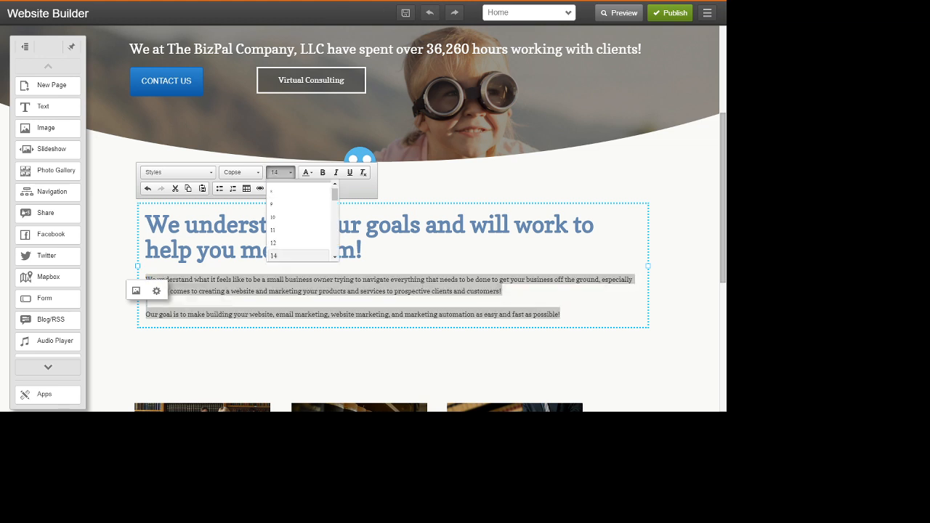
scroll(298, 234, "down", 2)
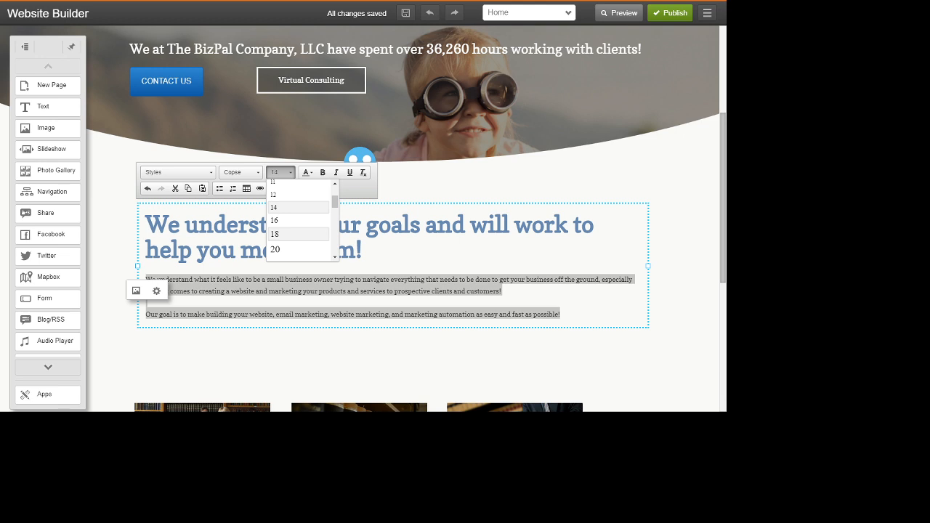
left_click(298, 234)
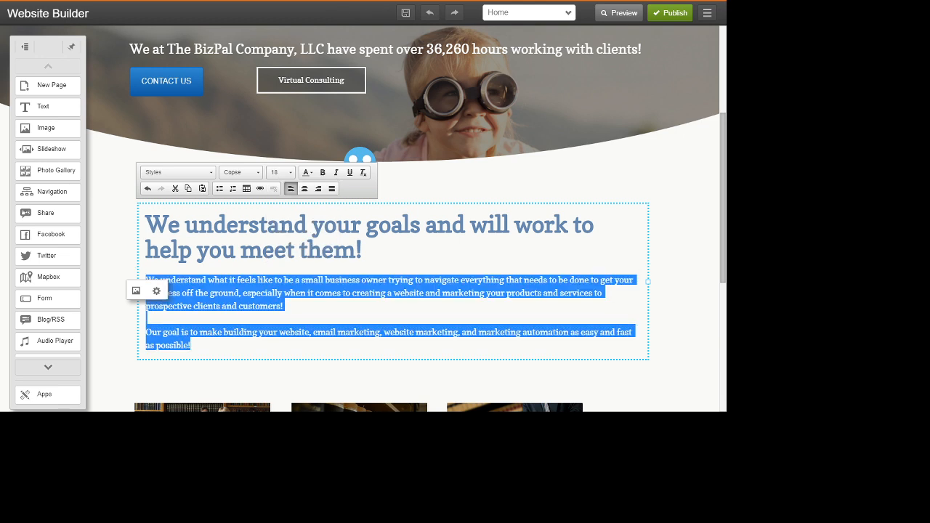
left_click(362, 250)
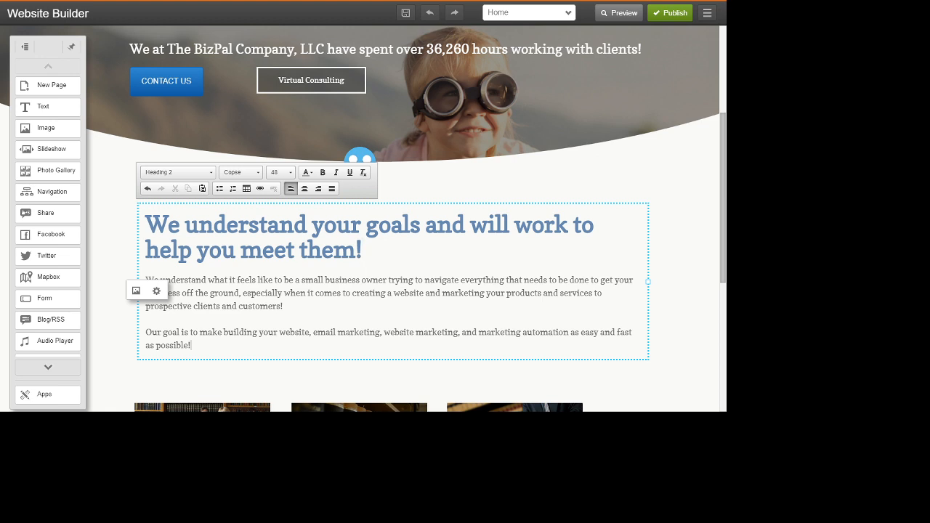
left_click_drag(191, 345, 146, 268)
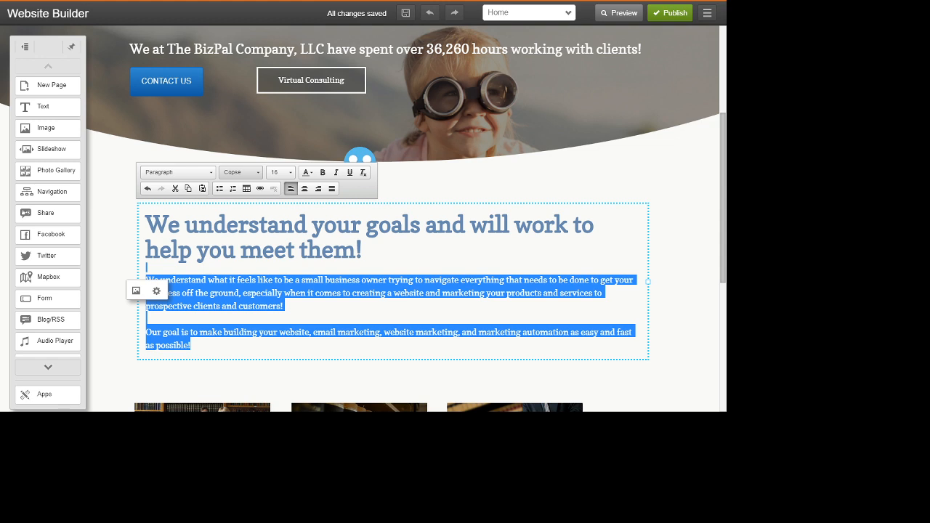
left_click(240, 172)
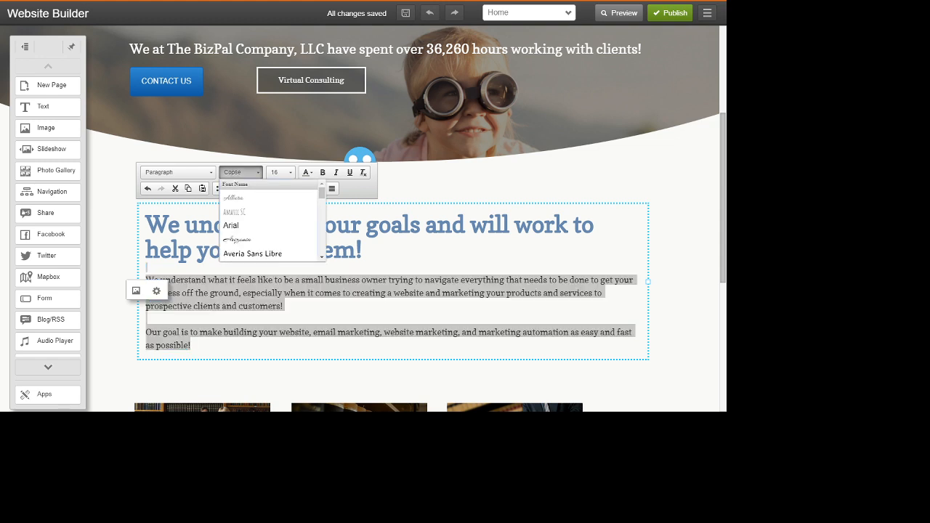
left_click(241, 172)
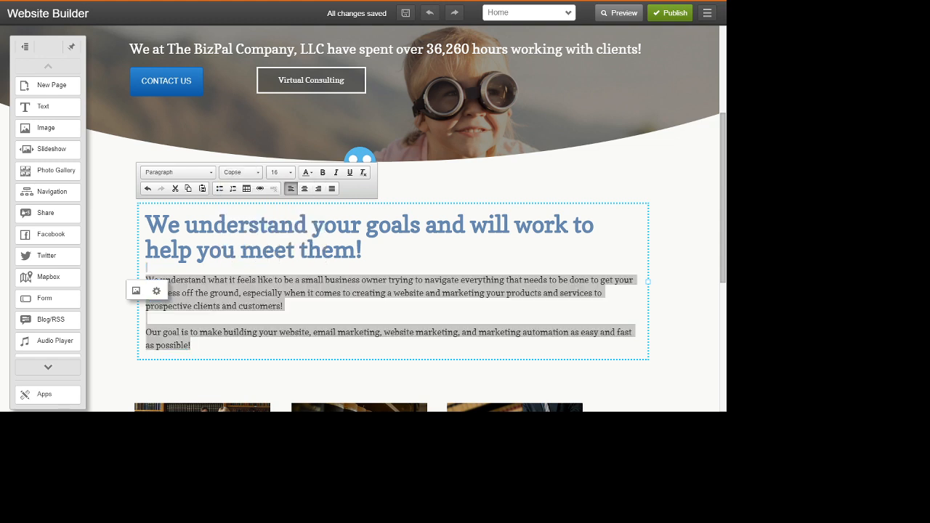
left_click(362, 250)
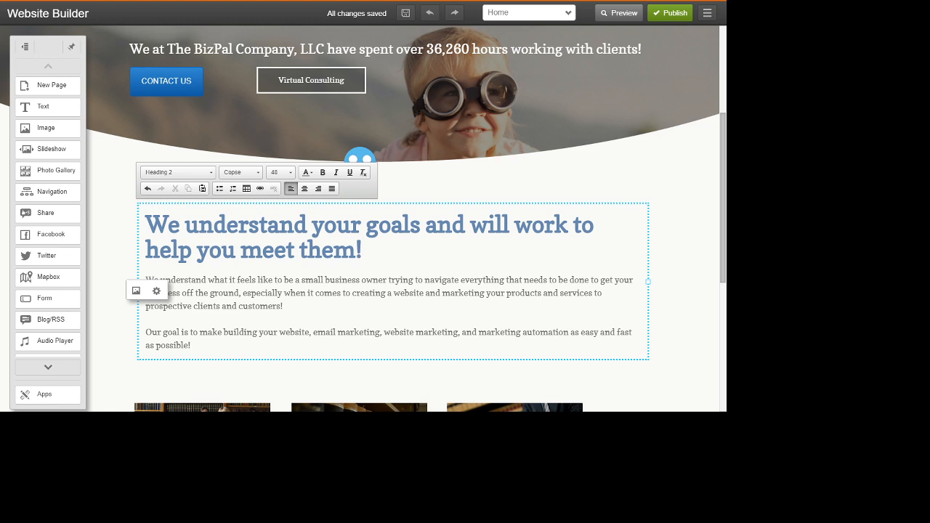
left_click(366, 169)
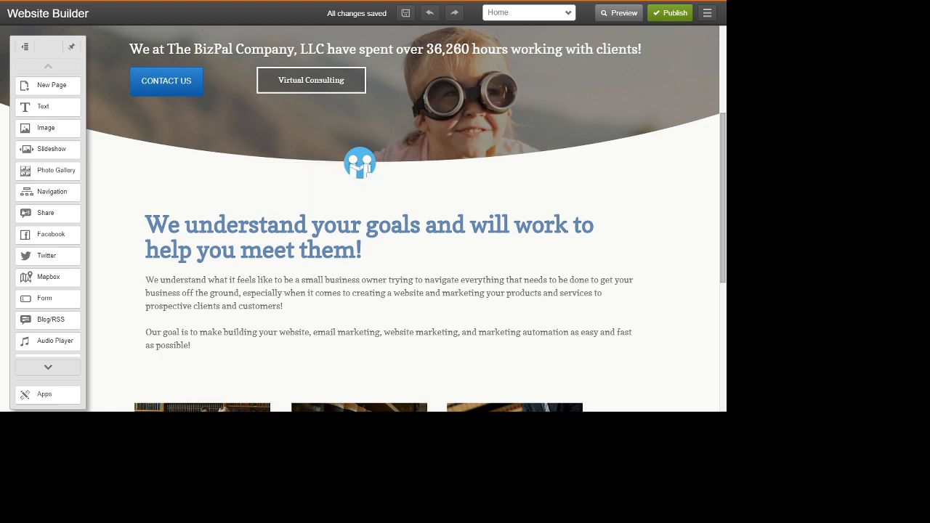
Lock the position of the Knowledge card's bookshelf image and unlock it again
scroll(406, 218, "down", 1)
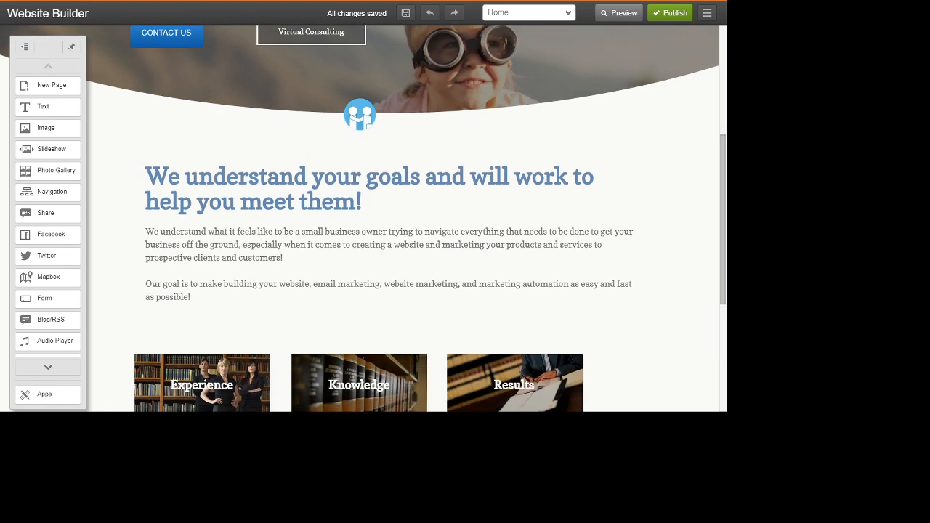
scroll(406, 218, "down", 2)
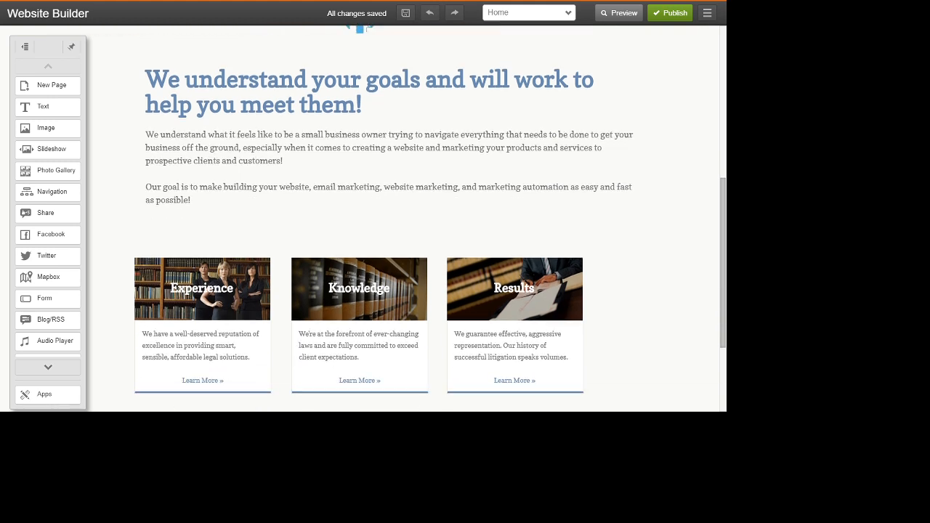
scroll(363, 218, "down", 1)
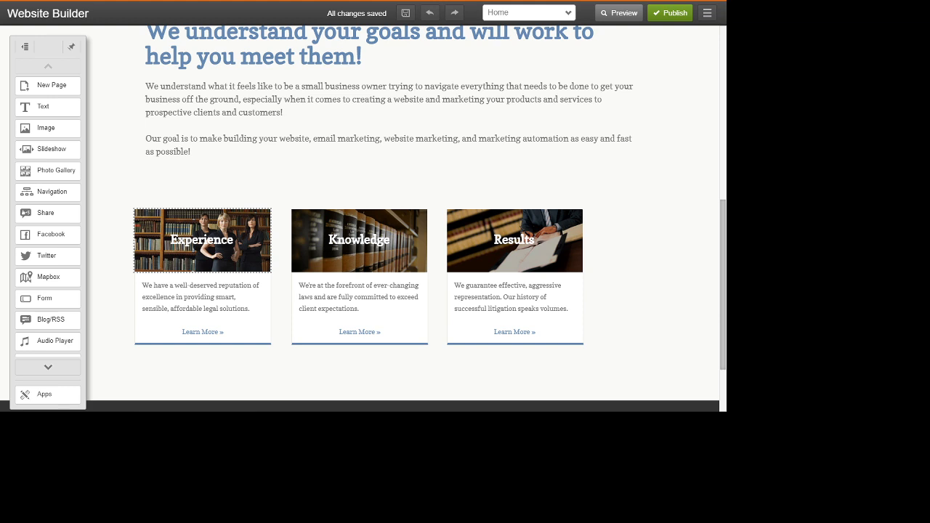
left_click(211, 259)
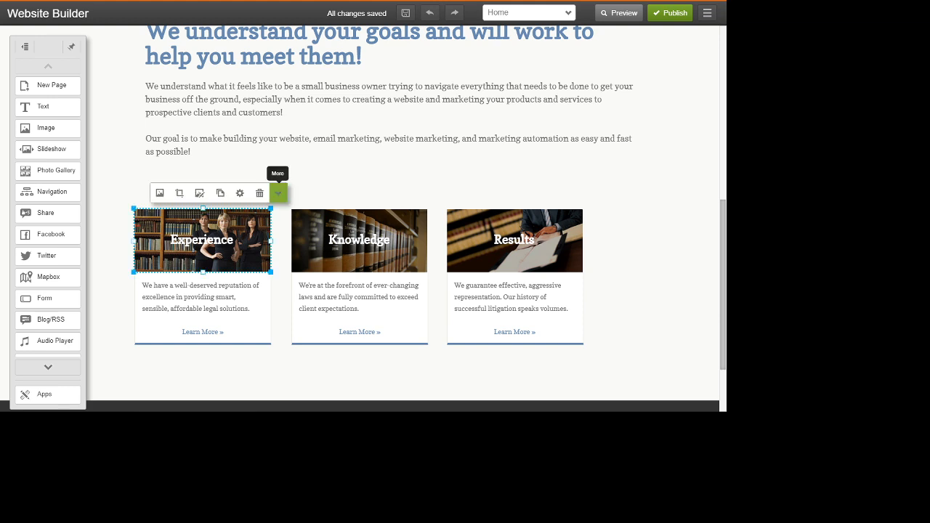
left_click(218, 298)
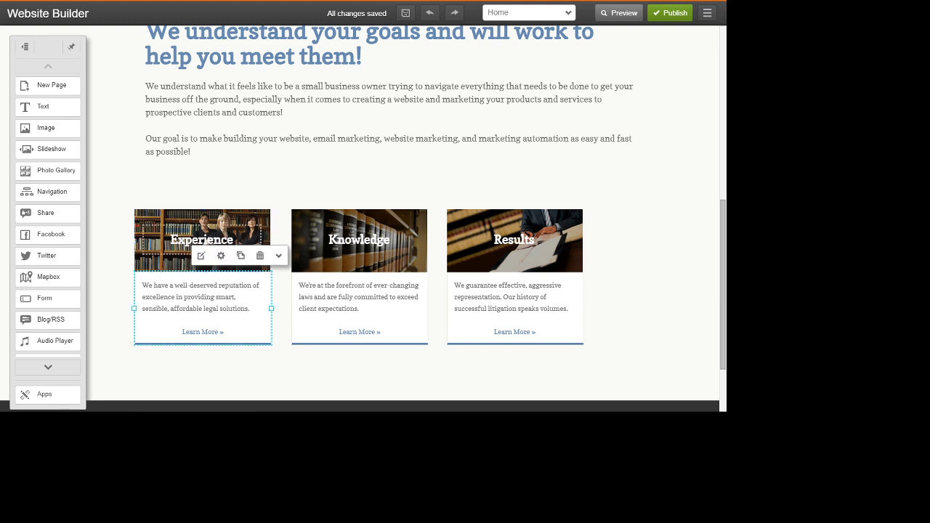
left_click(224, 242)
left_click(372, 262)
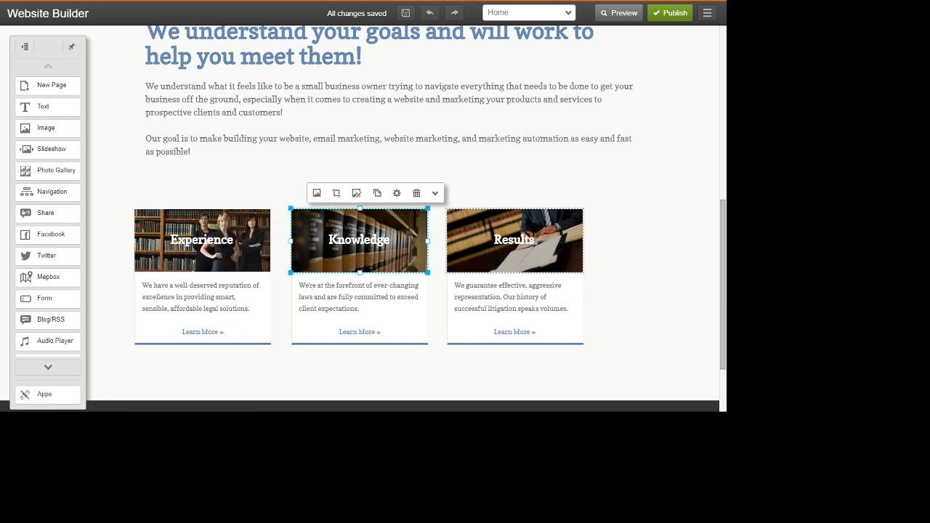
left_click(434, 193)
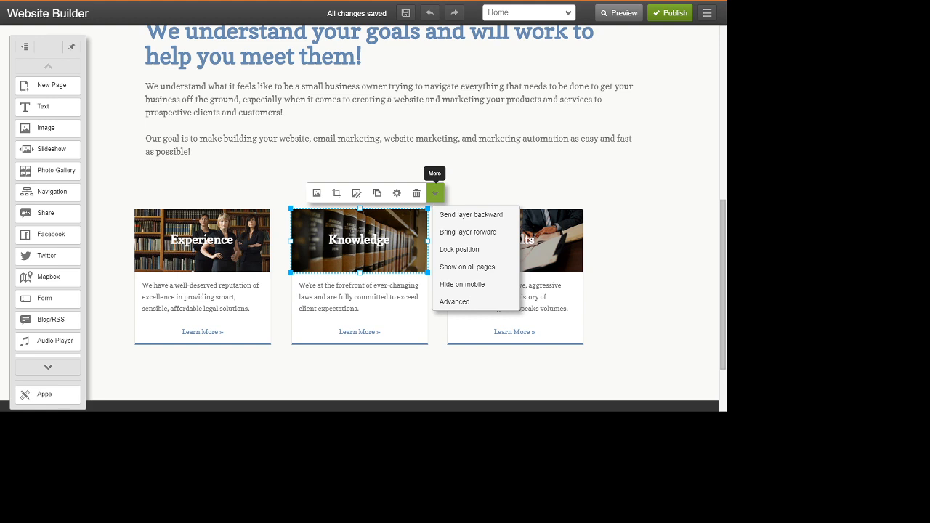
left_click(460, 250)
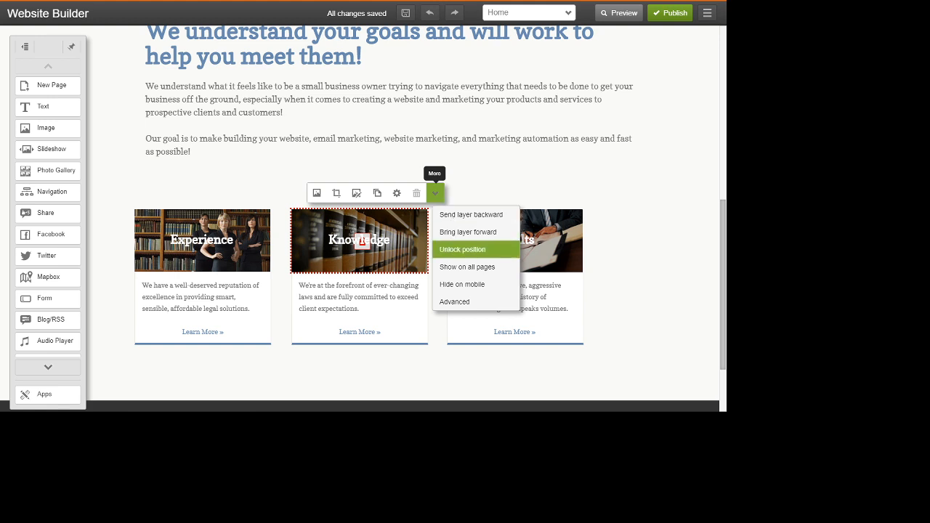
left_click(462, 249)
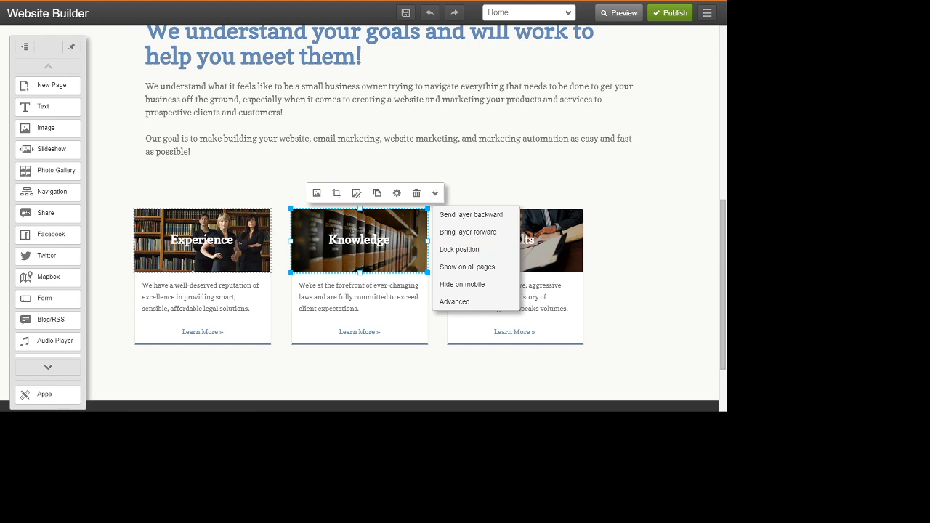
Replace the Experience card's image with the round blue globe icon from My Photos
left_click(218, 254)
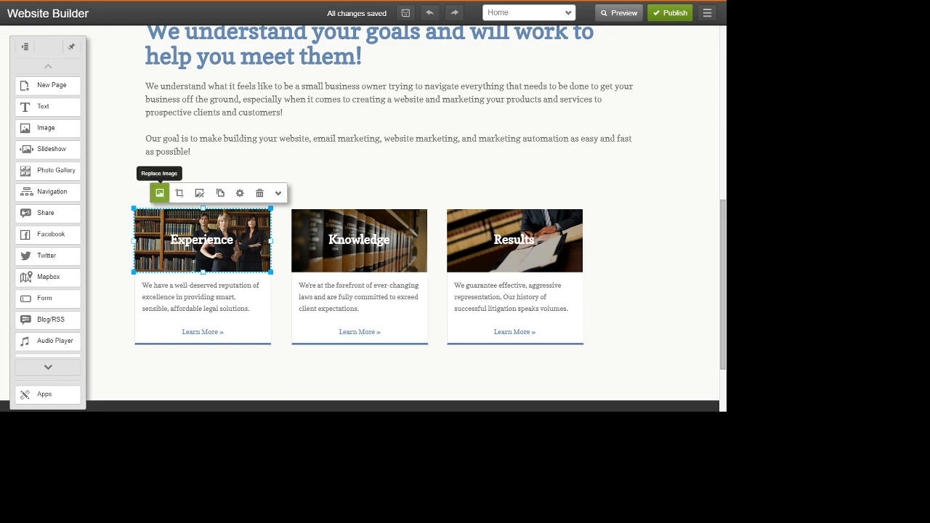
left_click(160, 192)
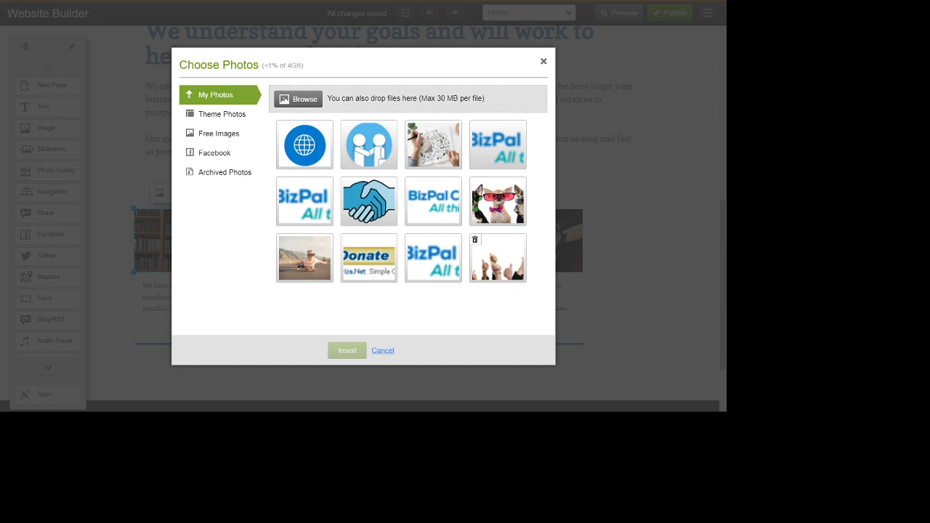
left_click(498, 258)
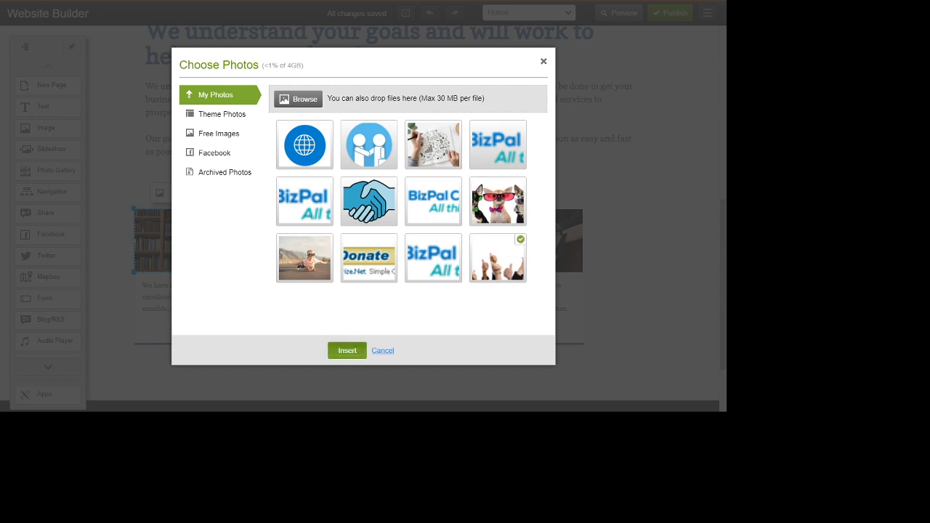
left_click(305, 145)
left_click(347, 350)
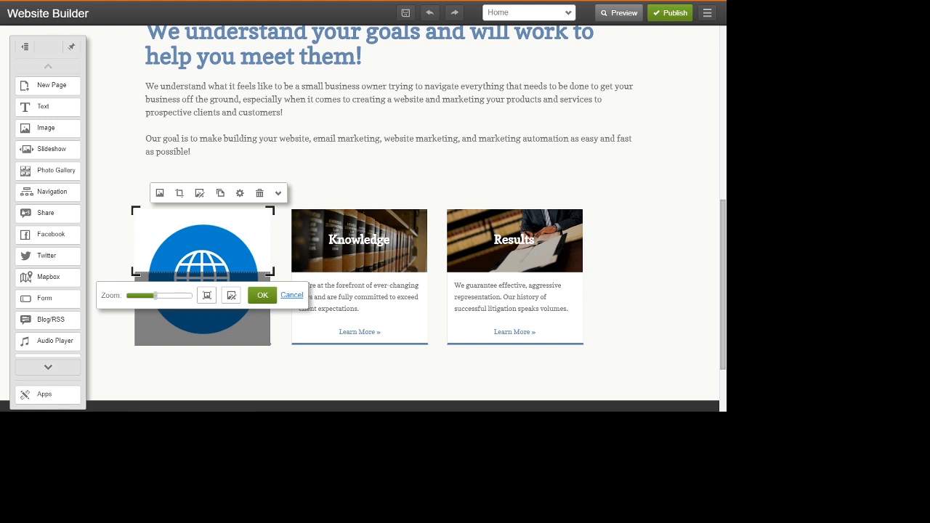
Zoom out the globe icon and reposition it so the whole circle fits inside the Experience card's image frame
mouse_move(203, 251)
left_mouse_down()
mouse_move(203, 229)
mouse_move(202, 250)
left_mouse_up()
mouse_move(203, 255)
left_mouse_down()
mouse_move(202, 226)
mouse_move(203, 247)
left_mouse_up()
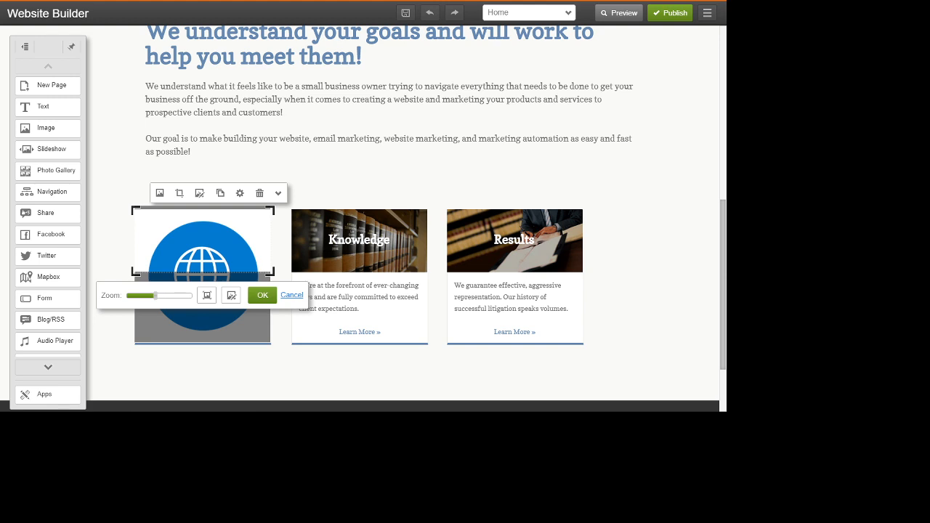
left_click_drag(155, 295, 143, 296)
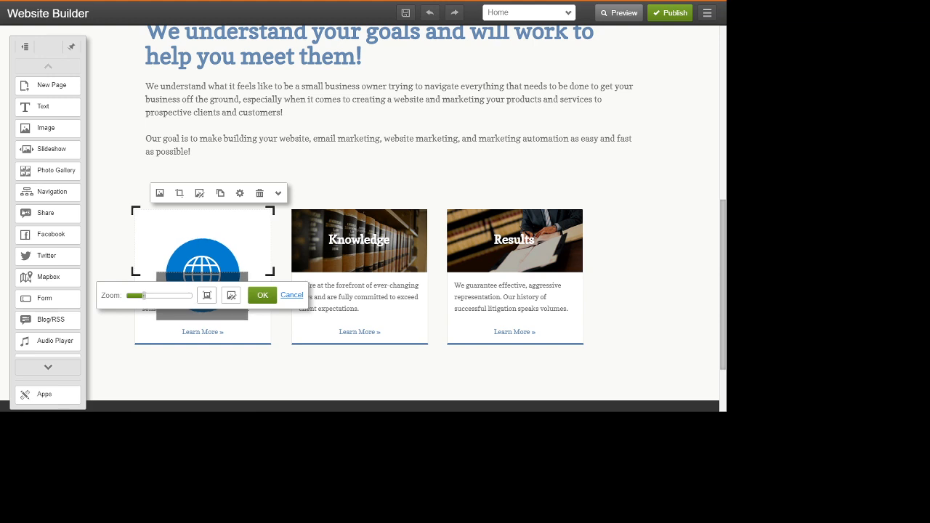
mouse_move(203, 258)
left_mouse_down()
mouse_move(206, 235)
mouse_move(205, 243)
left_mouse_up()
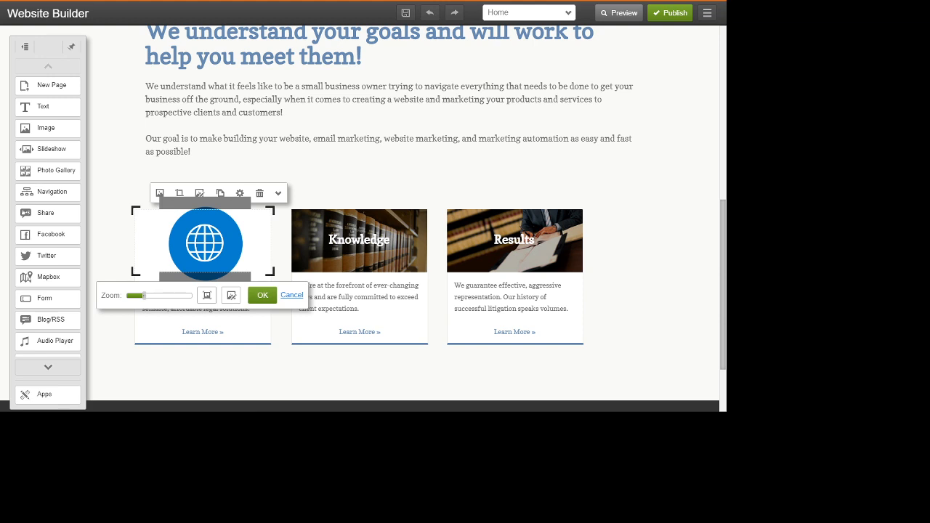
left_click_drag(144, 296, 138, 296)
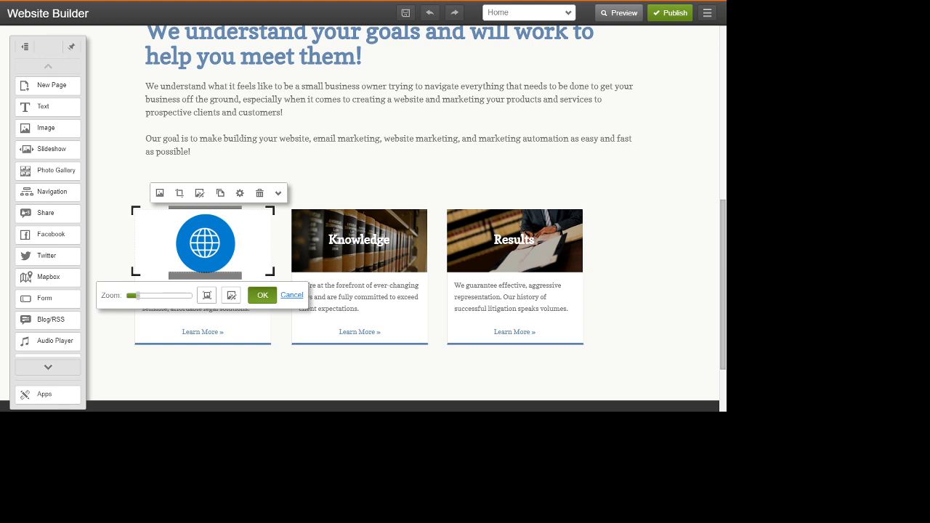
left_click(262, 295)
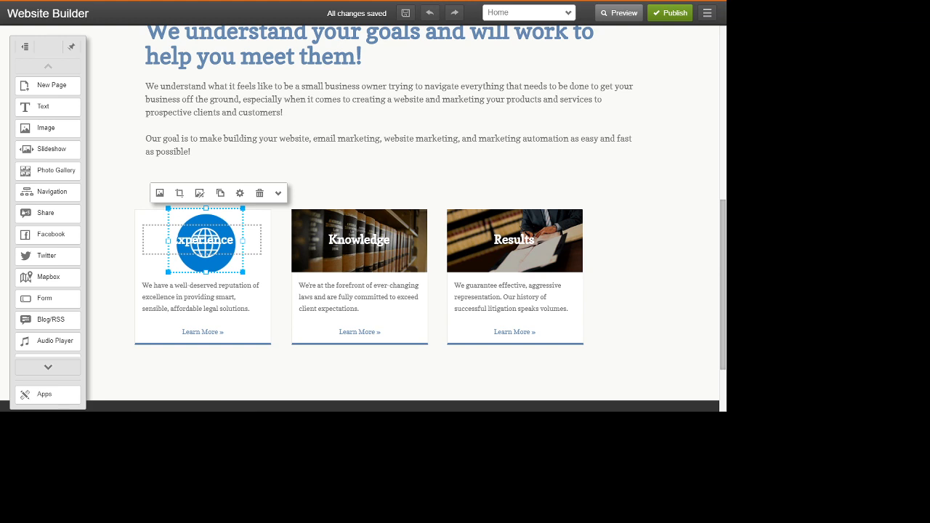
Change the Experience card heading's text color to blue
double_click(205, 240)
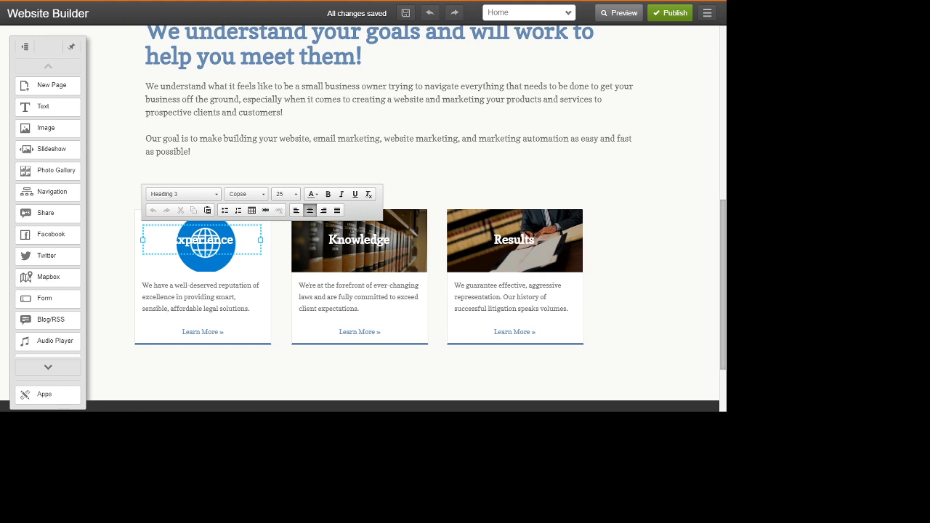
left_click_drag(233, 240, 169, 239)
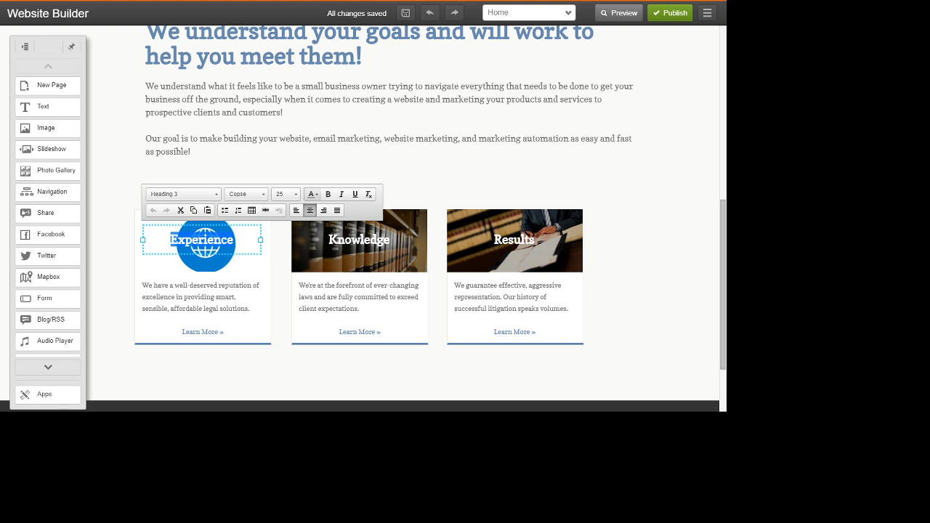
left_click(311, 194)
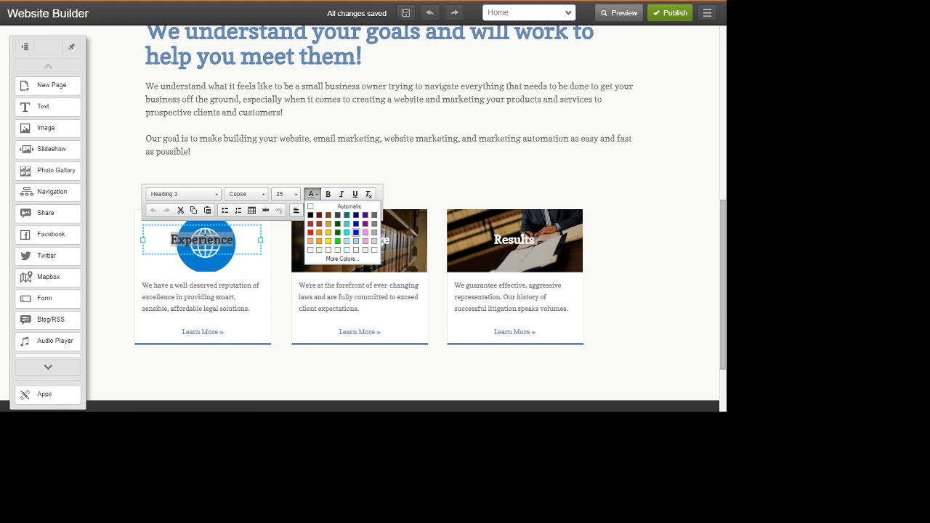
left_click(374, 250)
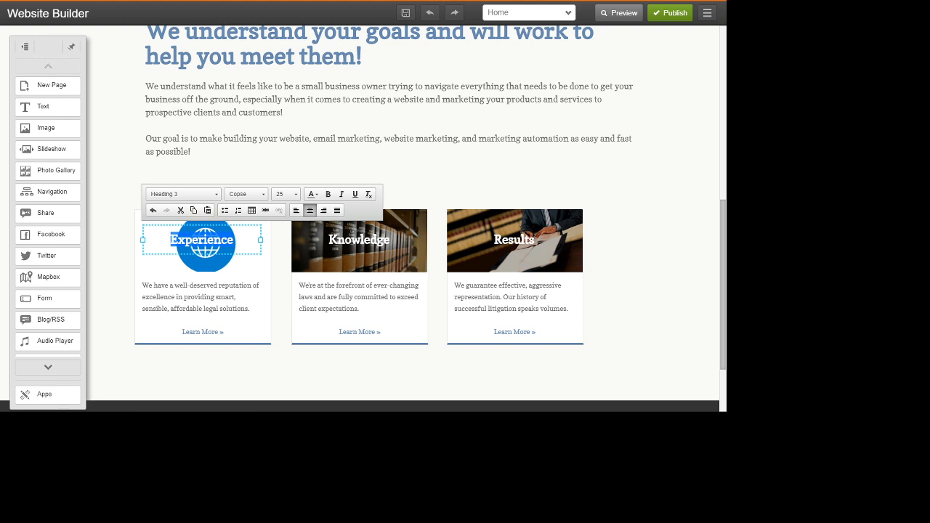
left_click(280, 369)
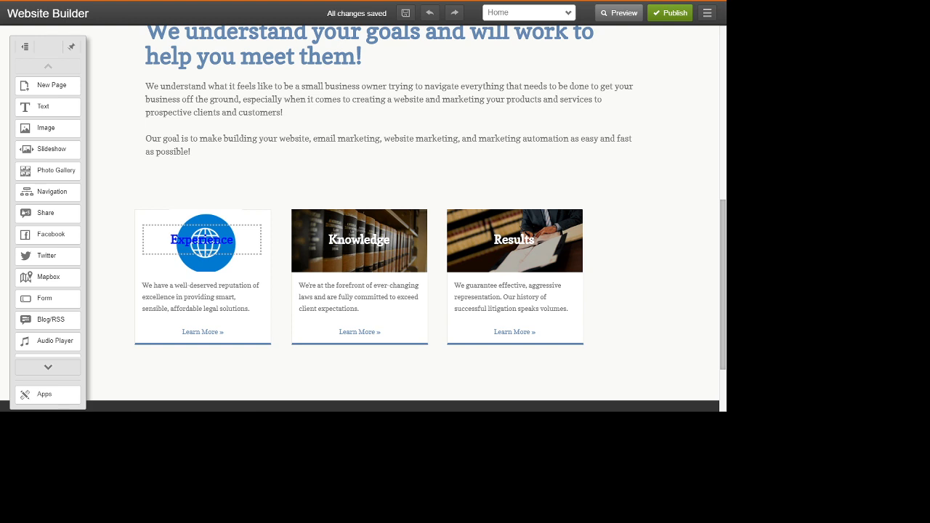
Move the Experience heading down to just below the globe icon
left_click(218, 239)
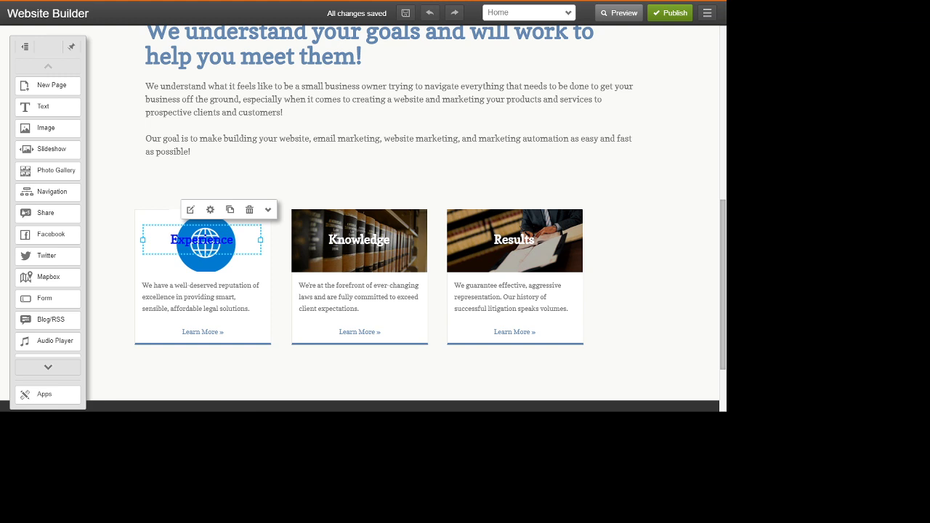
left_click_drag(217, 239, 221, 279)
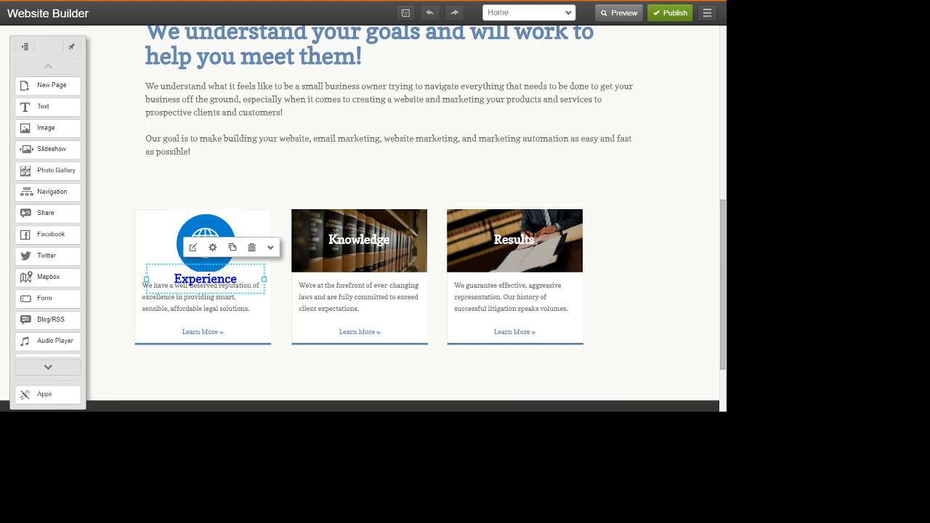
left_click(351, 186)
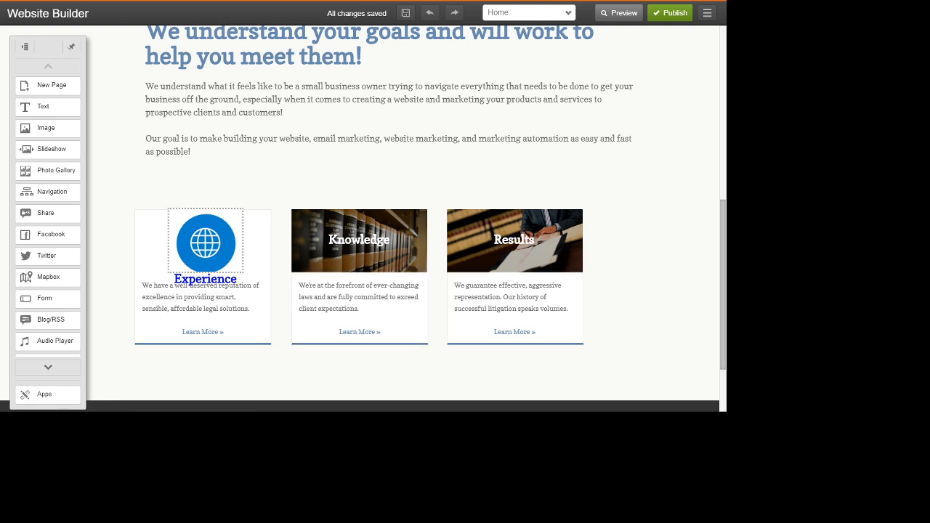
Crop the globe icon again, shifting it slightly upward to center it vertically in its frame
left_click(206, 242)
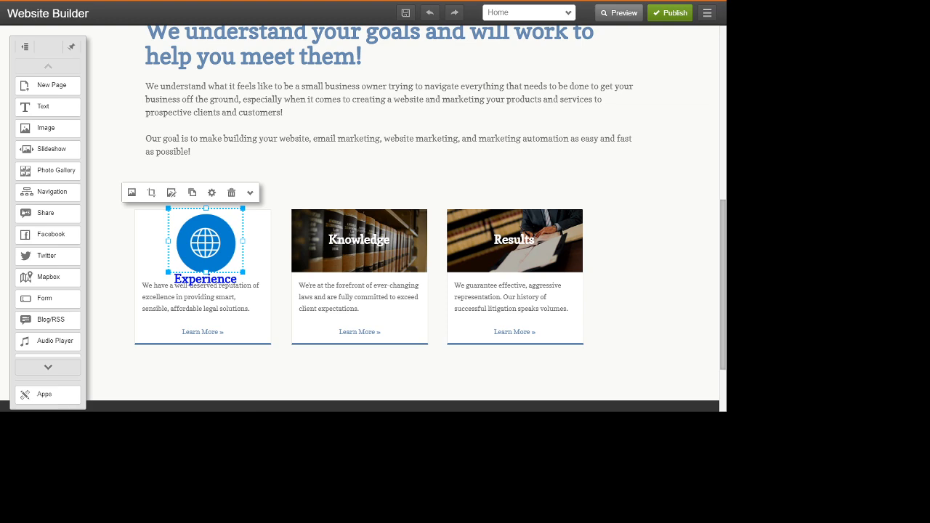
left_click(131, 192)
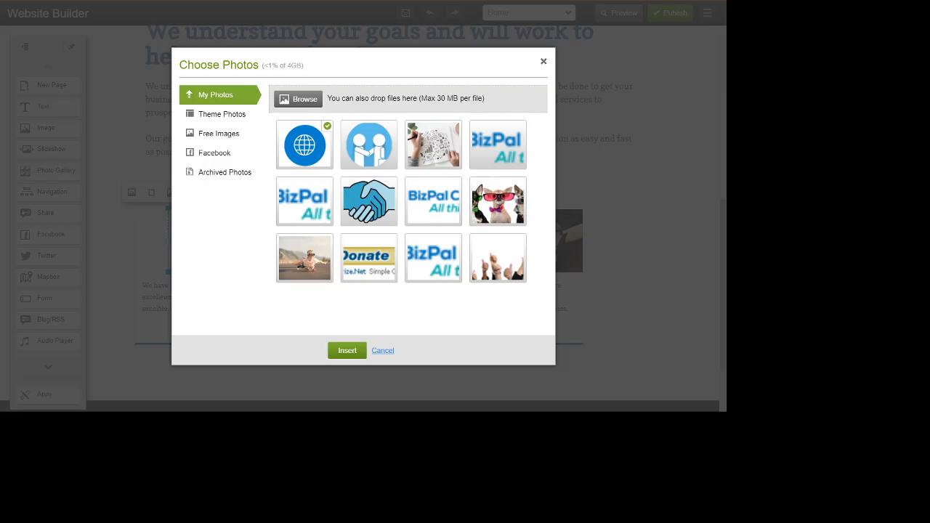
left_click(347, 351)
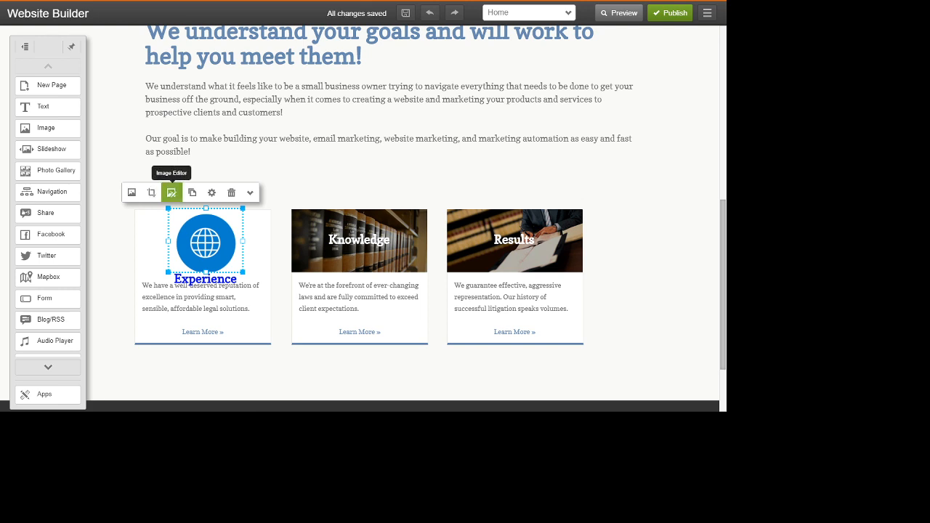
left_click(151, 193)
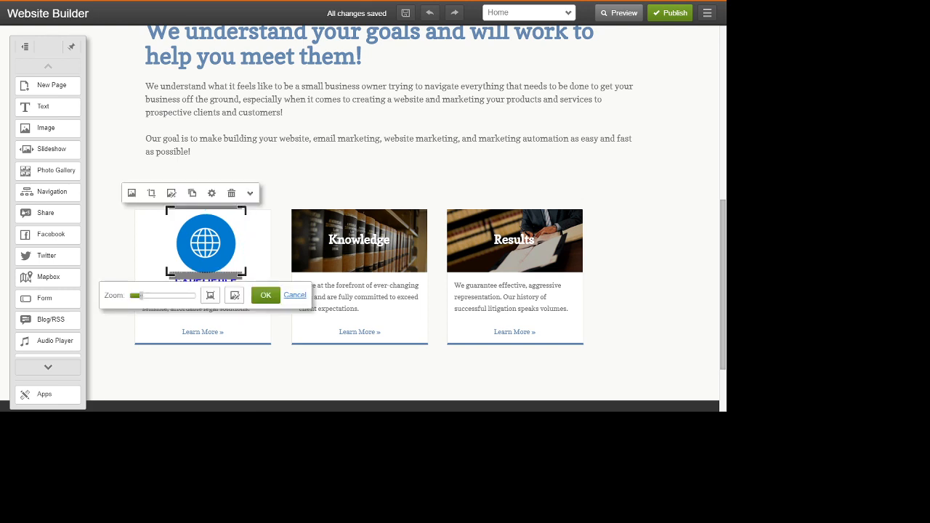
left_click_drag(205, 244, 205, 240)
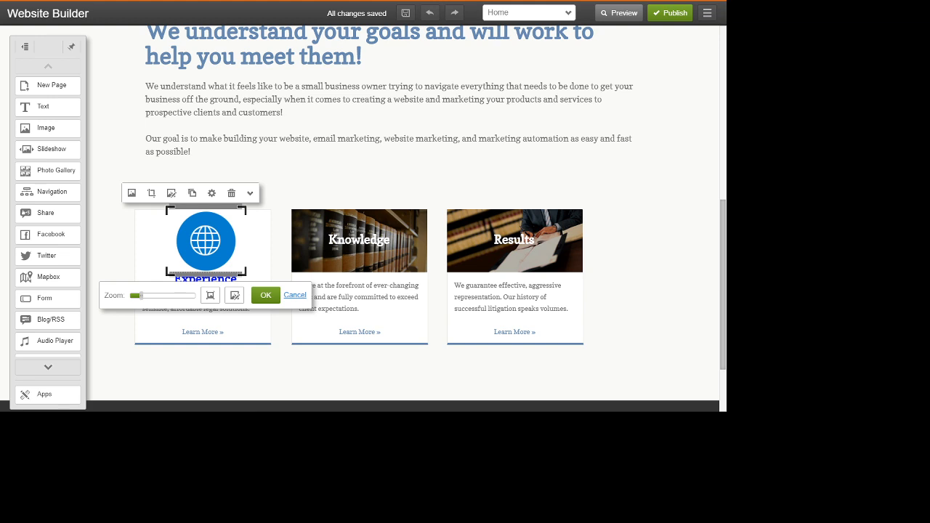
left_click(266, 294)
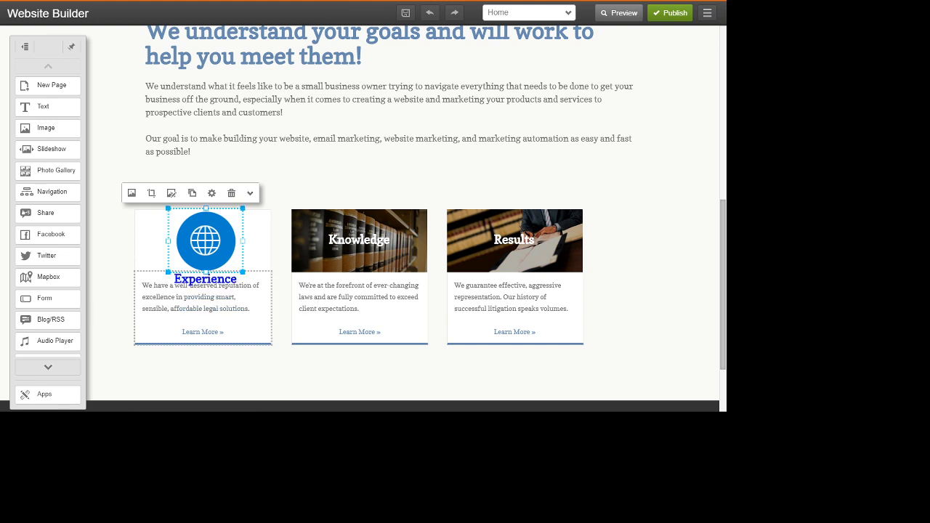
key("Escape")
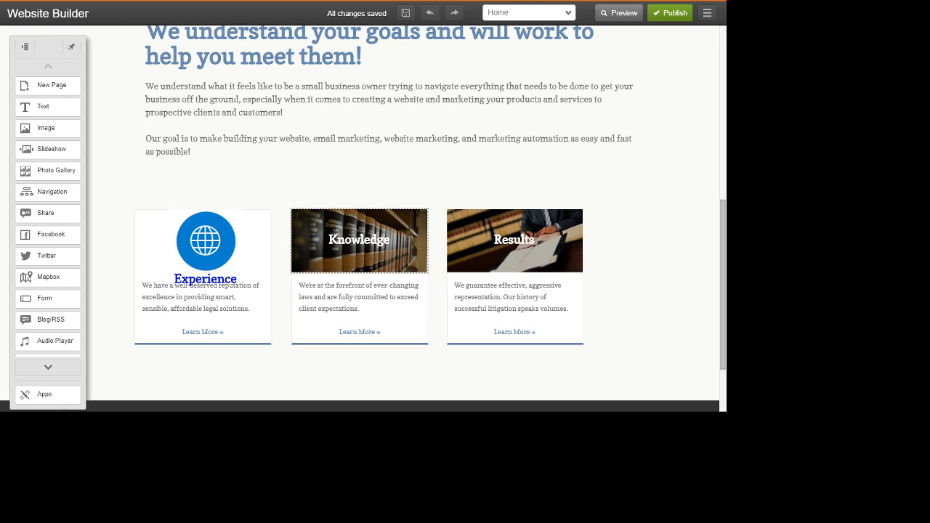
Replace the Knowledge card's bookshelf image with the blue clasped-hands handshake picture from My Photos
left_click(360, 258)
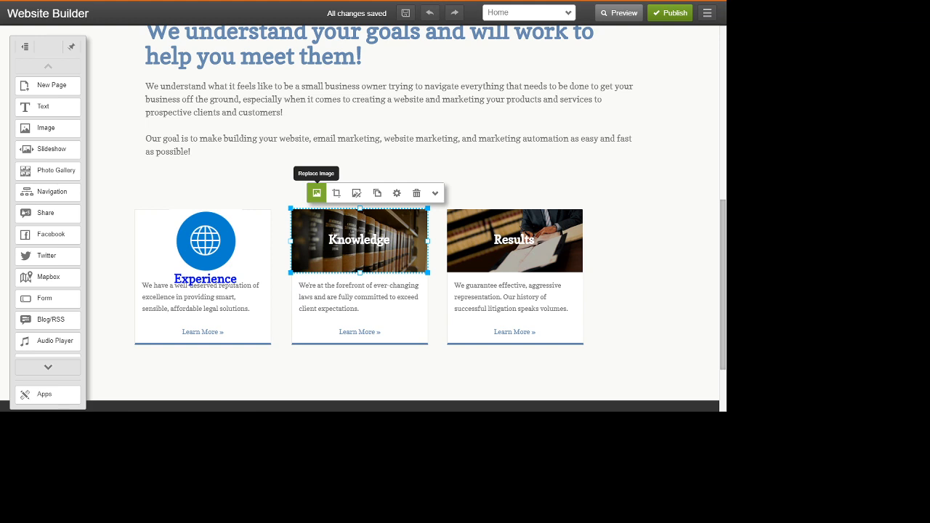
left_click(316, 192)
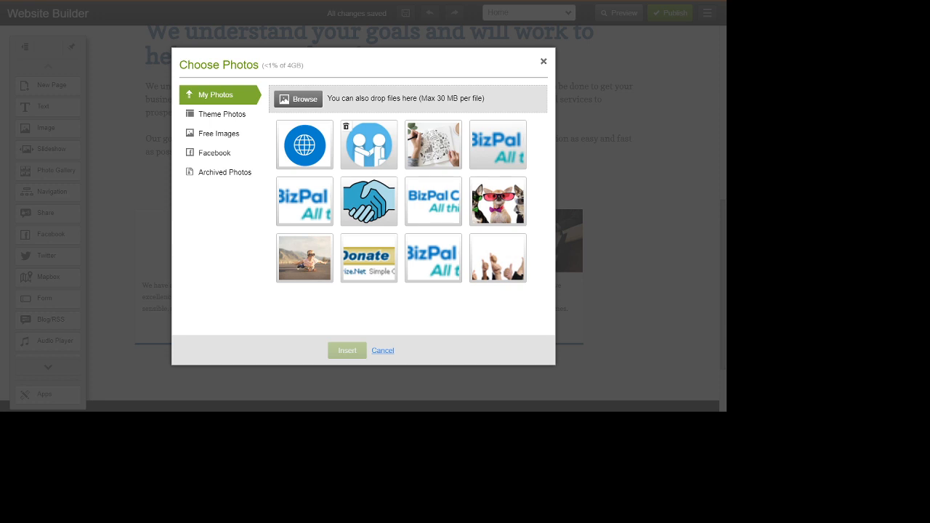
left_click(369, 145)
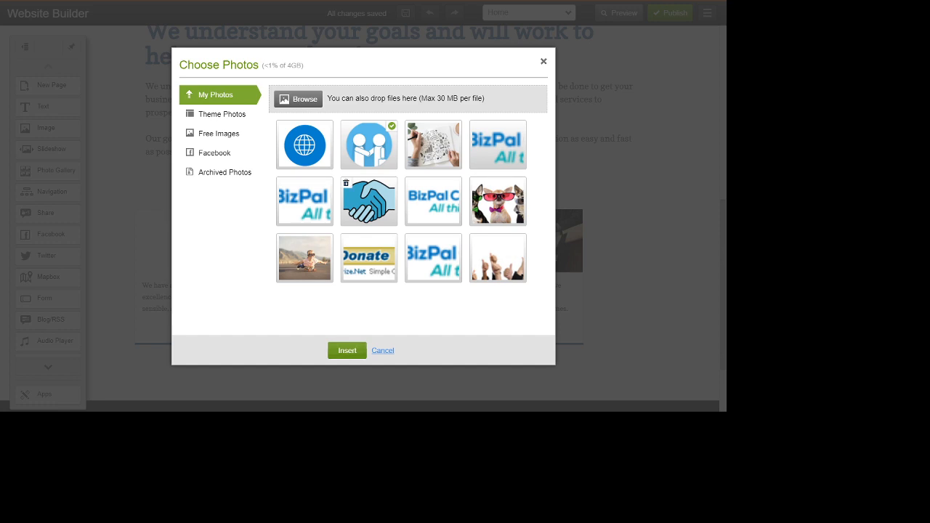
left_click(369, 201)
left_click(346, 350)
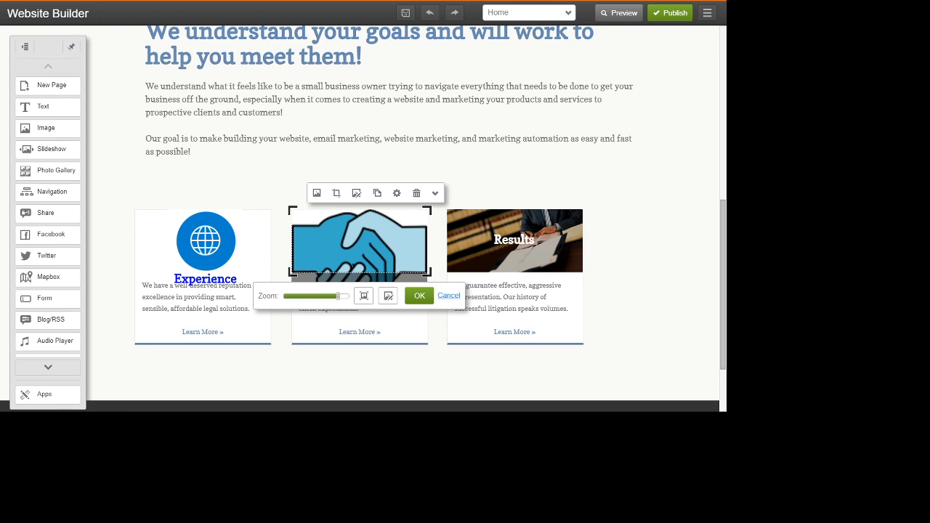
left_click(317, 193)
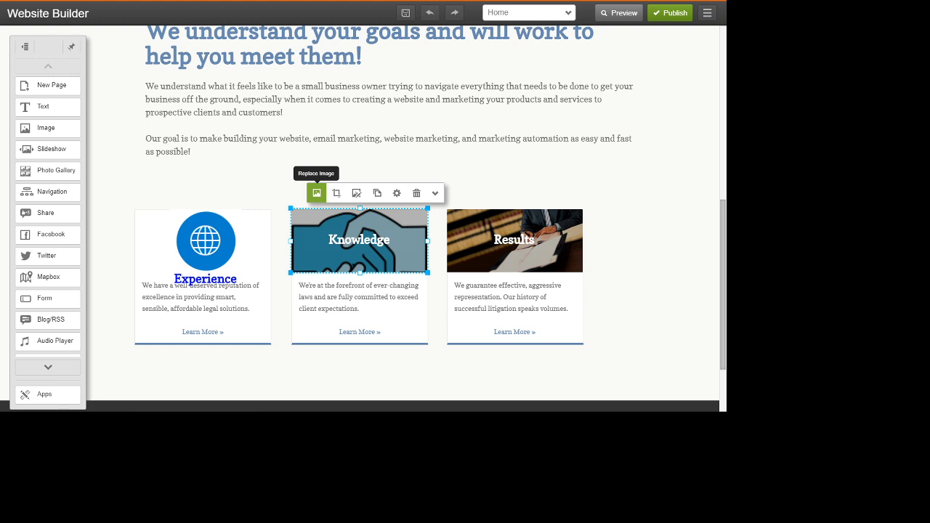
double_click(358, 239)
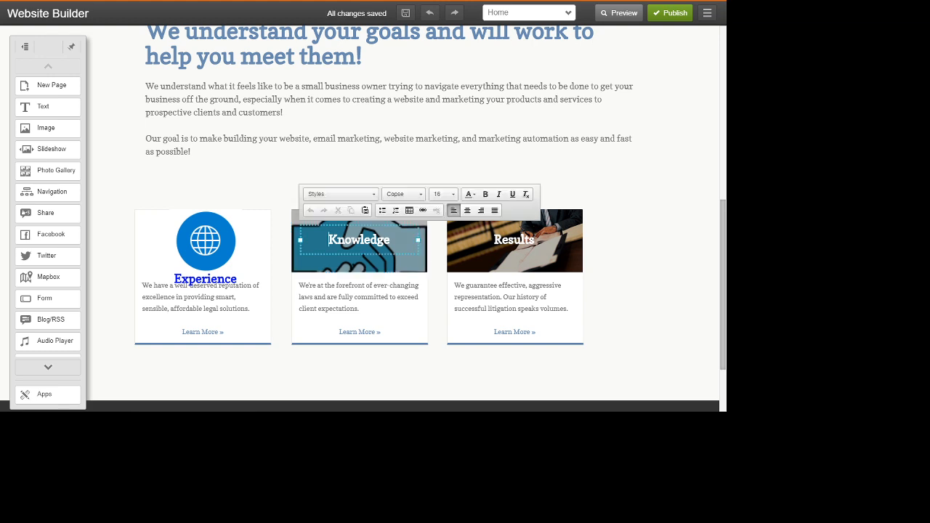
left_click(363, 264)
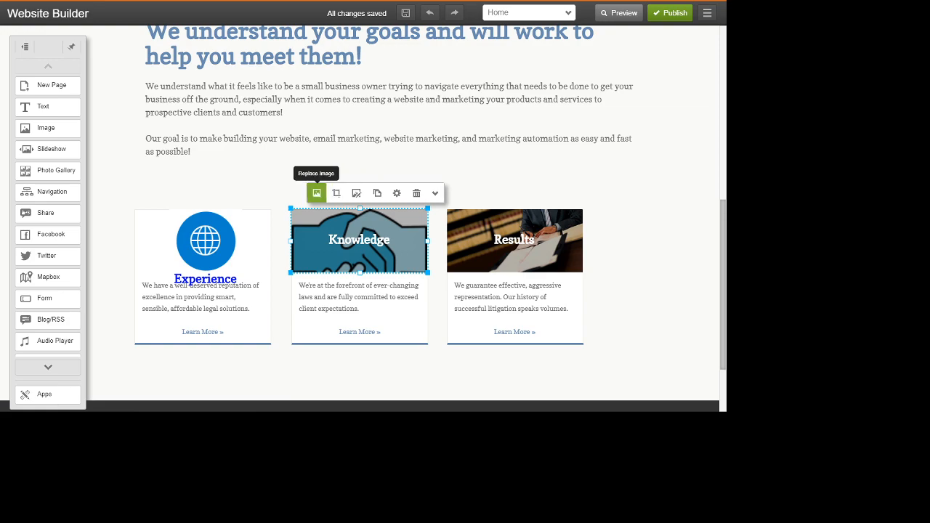
Replace the Knowledge card's image with the round blue icon of two figures shaking hands, framing the crop on the figures
left_click(316, 192)
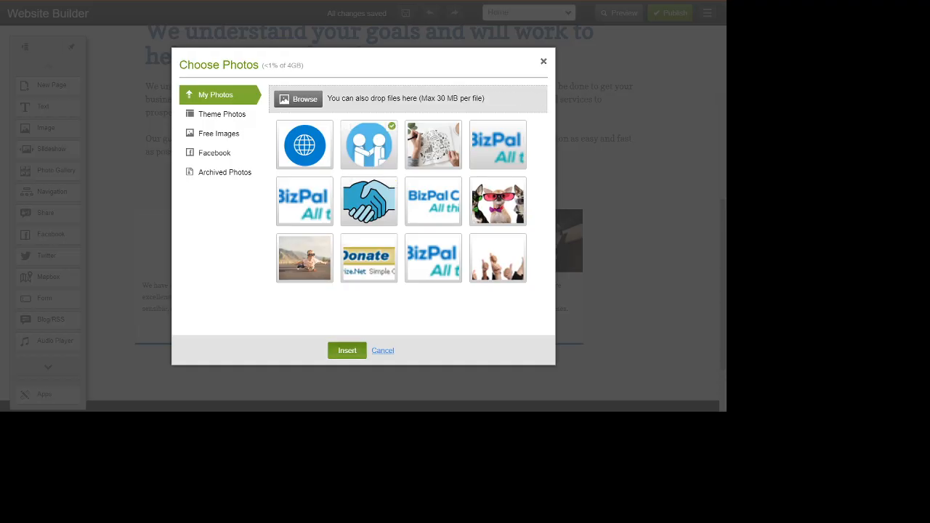
left_click(347, 350)
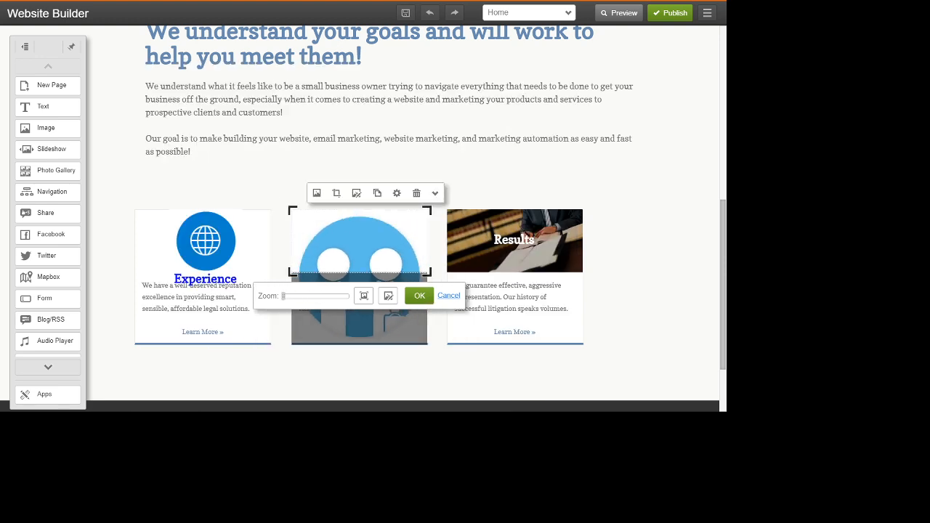
left_click_drag(360, 254, 359, 214)
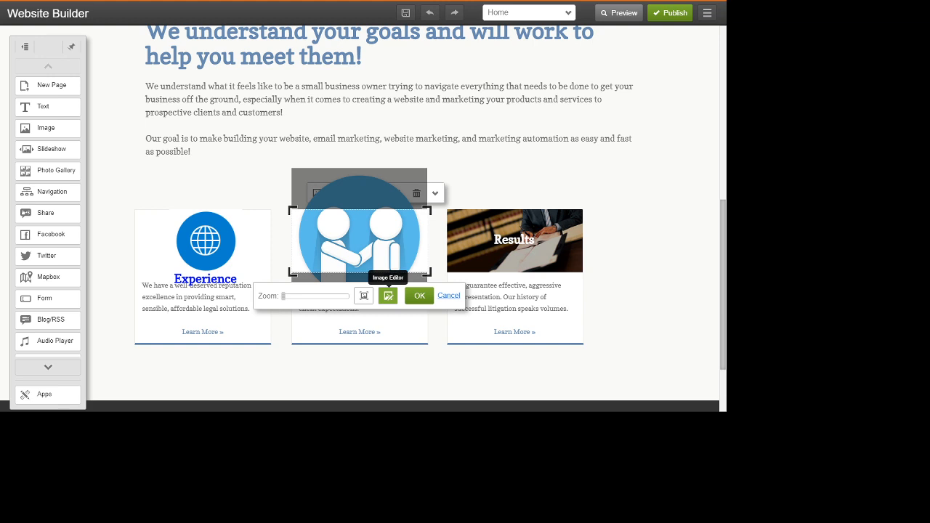
left_click(388, 295)
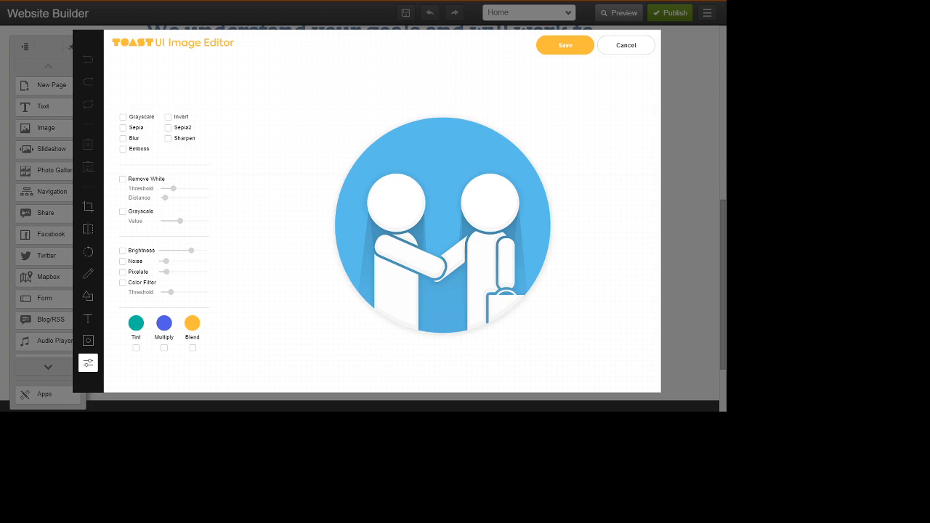
key("Escape")
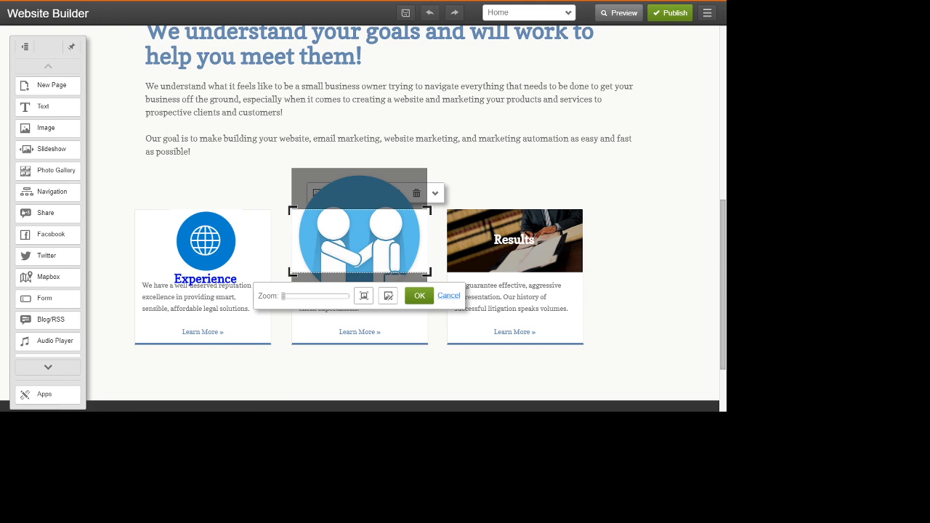
left_click_drag(359, 241, 359, 247)
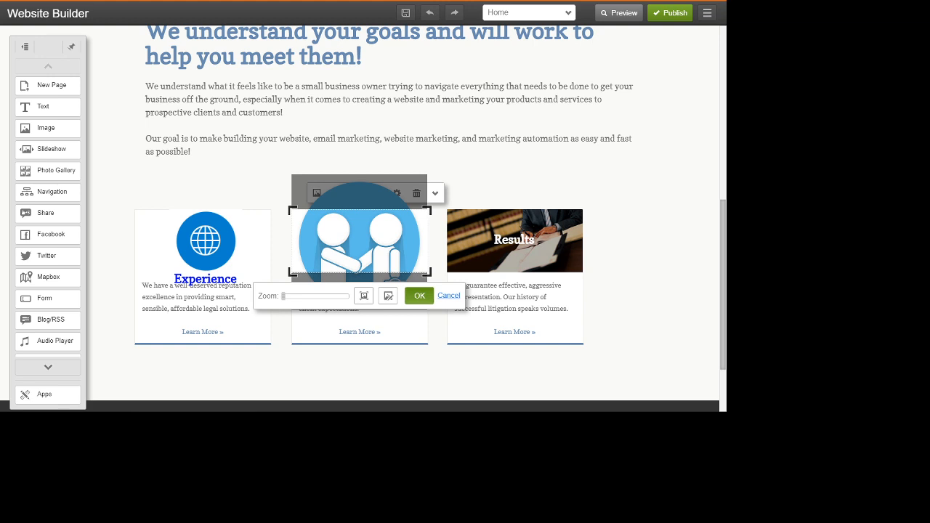
left_click(420, 296)
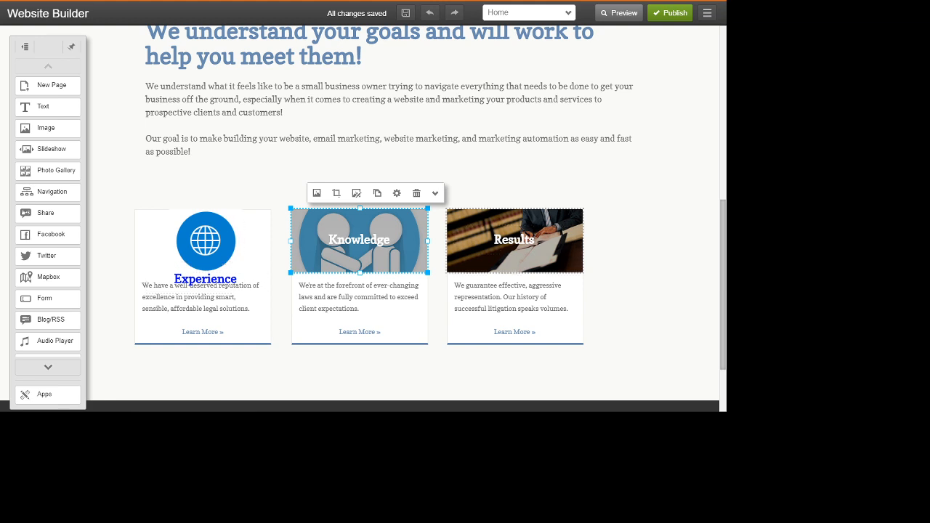
Change the Knowledge card's heading text to "Virtual Consulting"
left_click(514, 241)
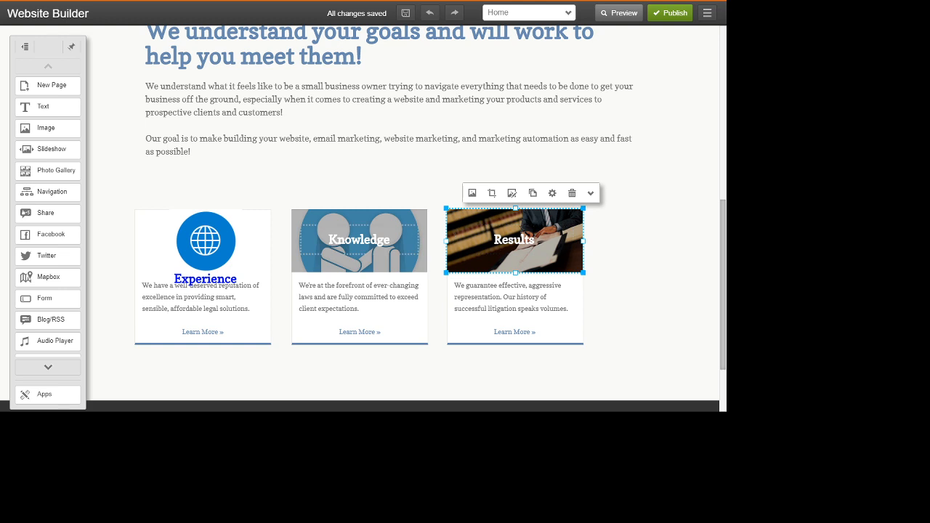
left_click(330, 239)
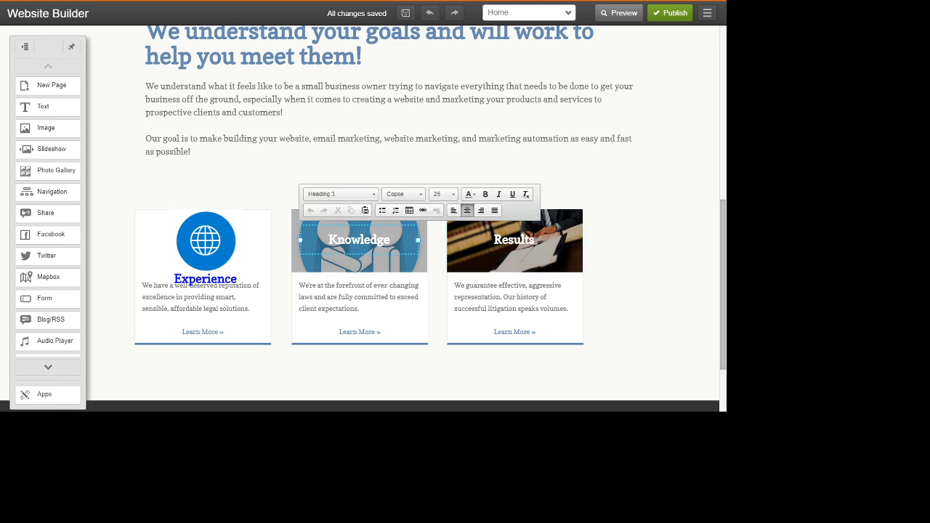
left_click_drag(391, 240, 328, 239)
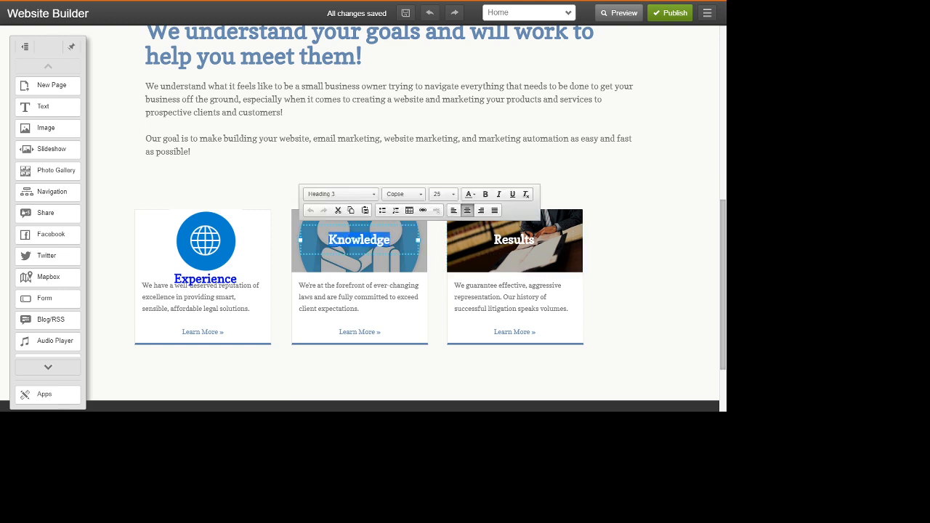
type("Virtual")
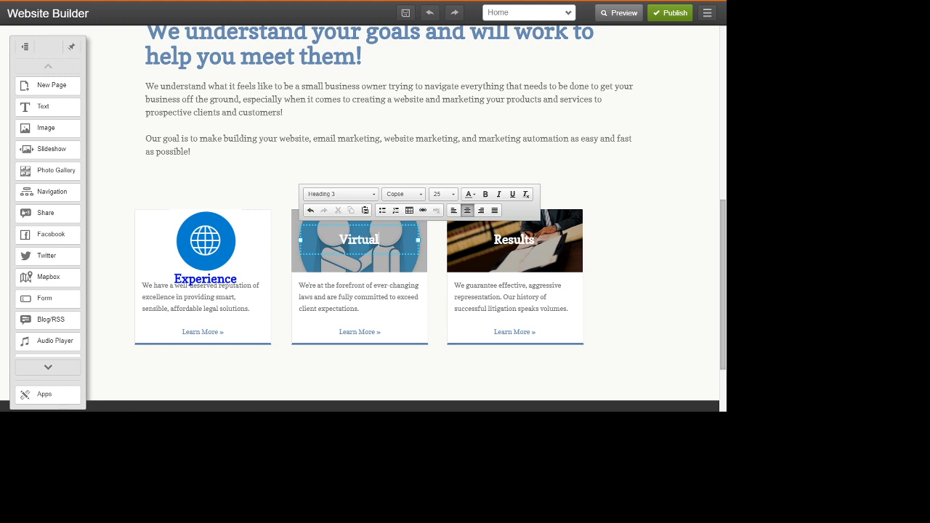
type(" Consult")
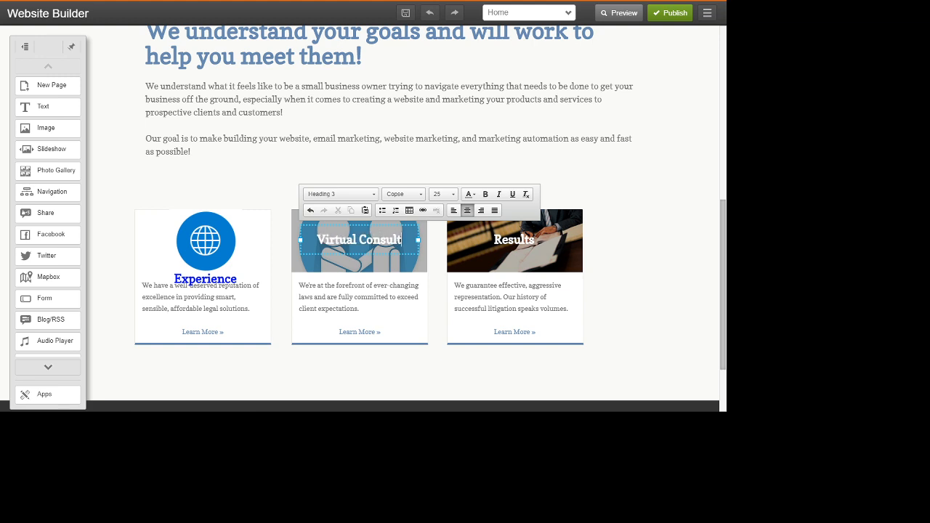
type("ing")
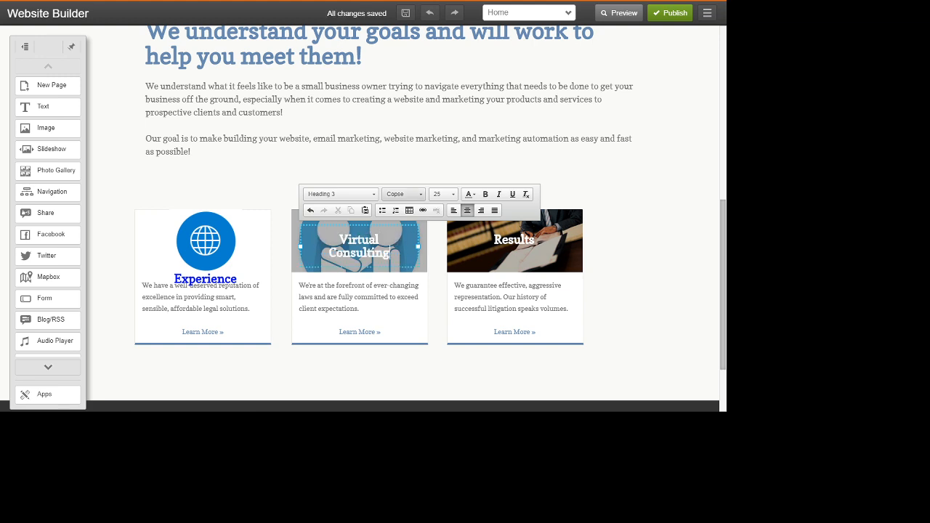
left_click(415, 169)
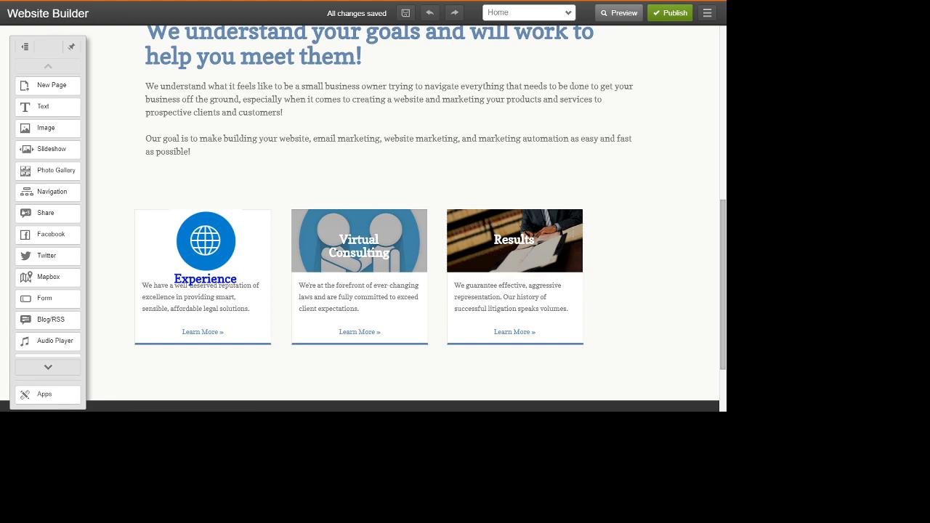
Replace the Results card's image with the red WWW letters picture from My Photos
left_click(531, 263)
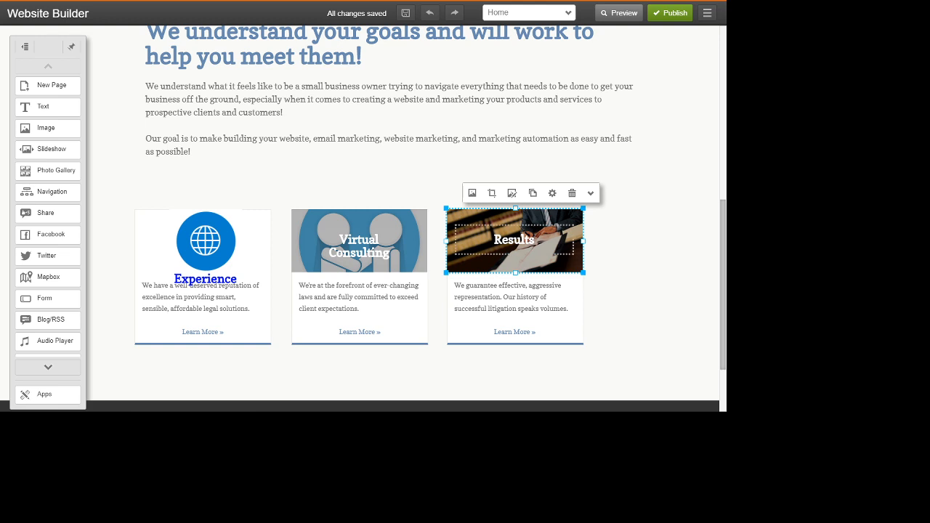
left_click(542, 240)
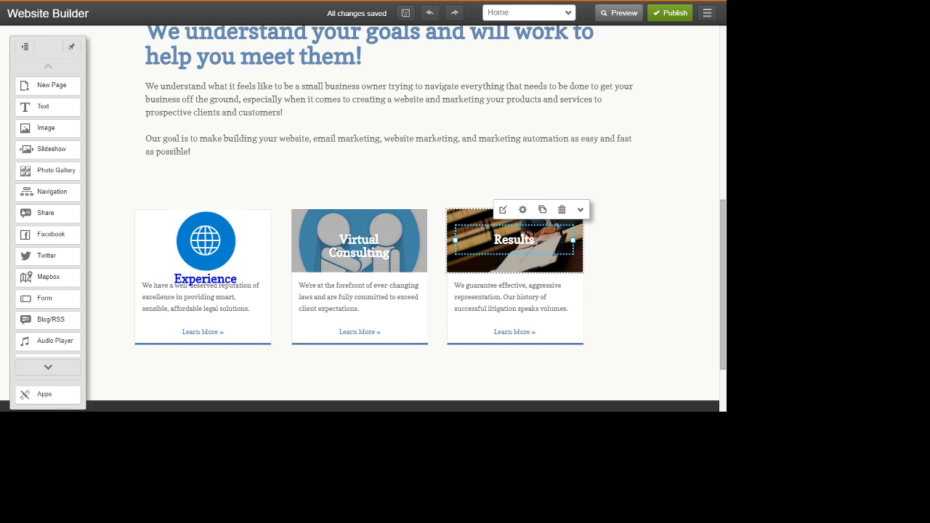
left_click(515, 264)
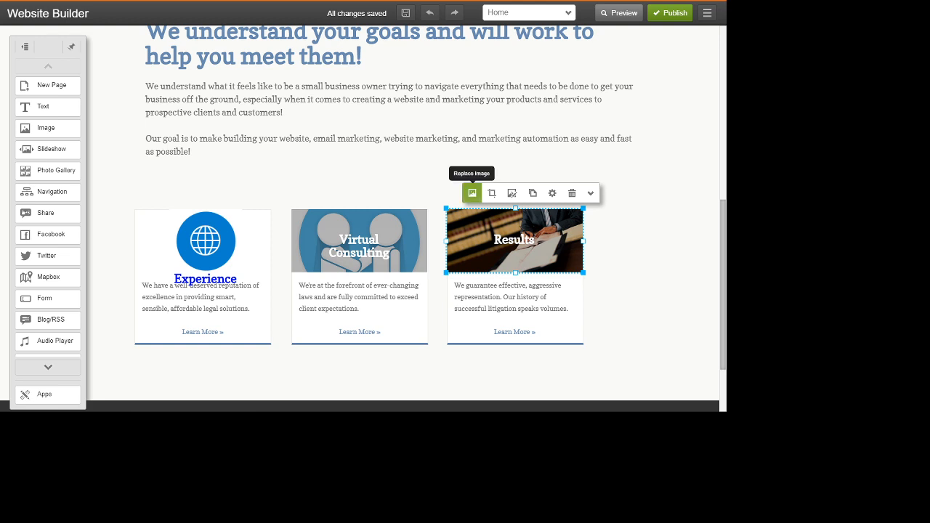
left_click(472, 193)
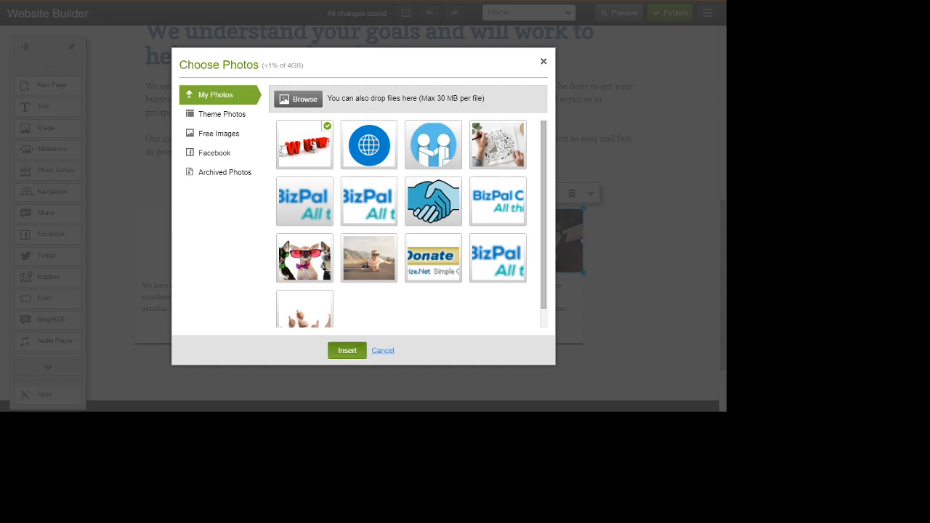
left_click(347, 350)
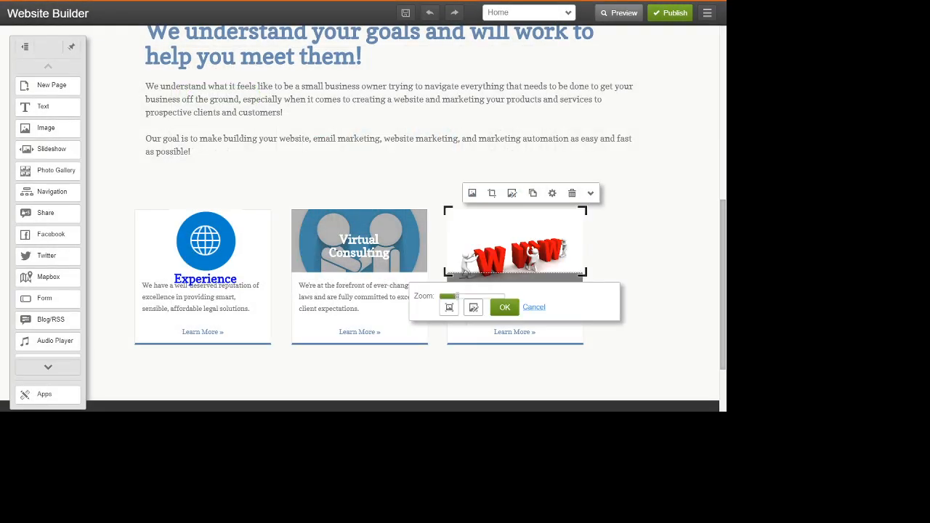
Adjust the WWW picture's zoom to fill the frame and shift it upward so the red letters are centered in the crop
left_click_drag(457, 296, 447, 296)
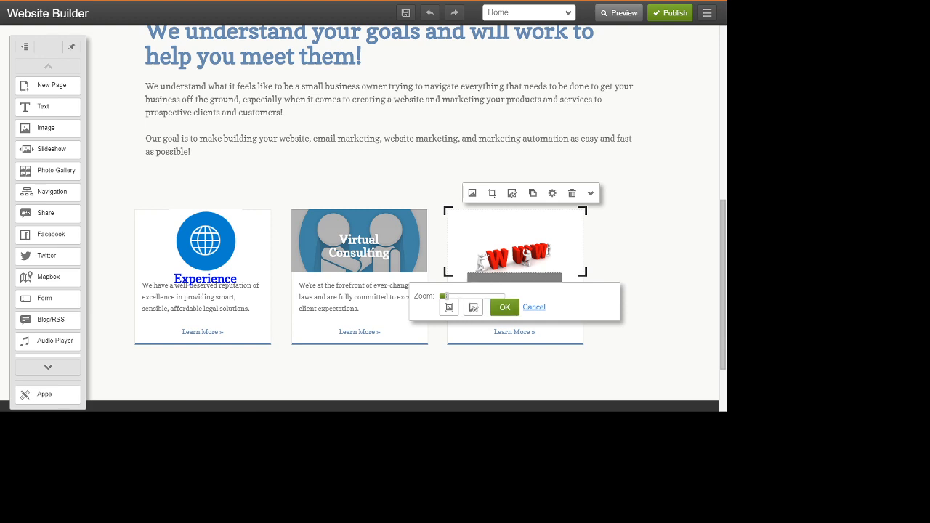
left_click_drag(444, 296, 439, 296)
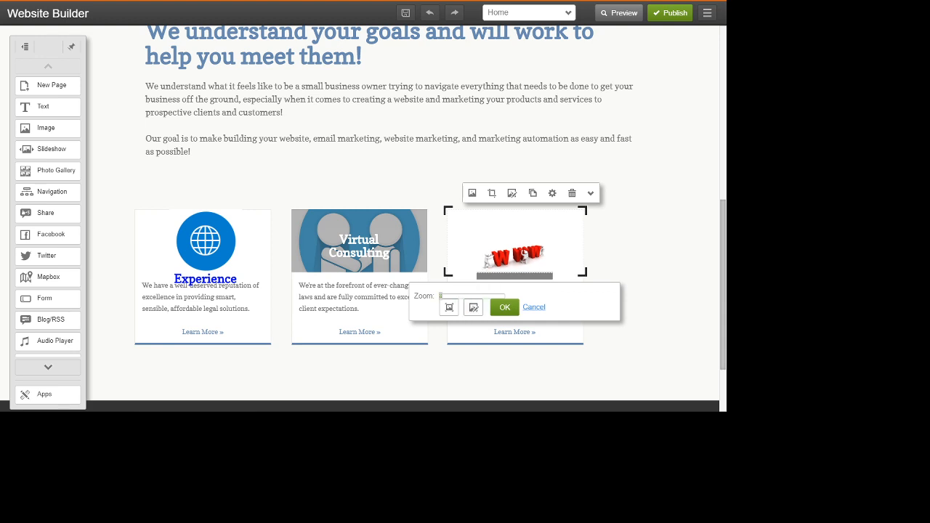
left_click_drag(440, 296, 460, 297)
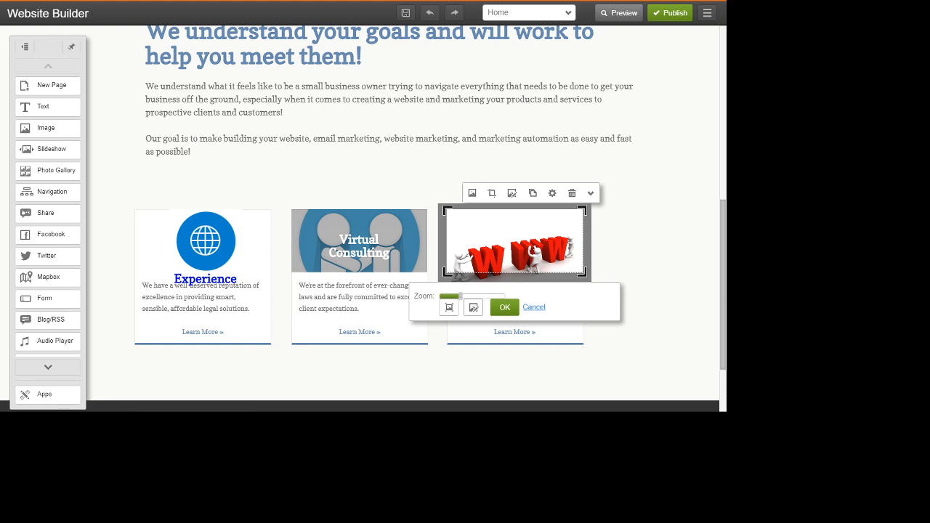
left_click_drag(515, 251, 514, 235)
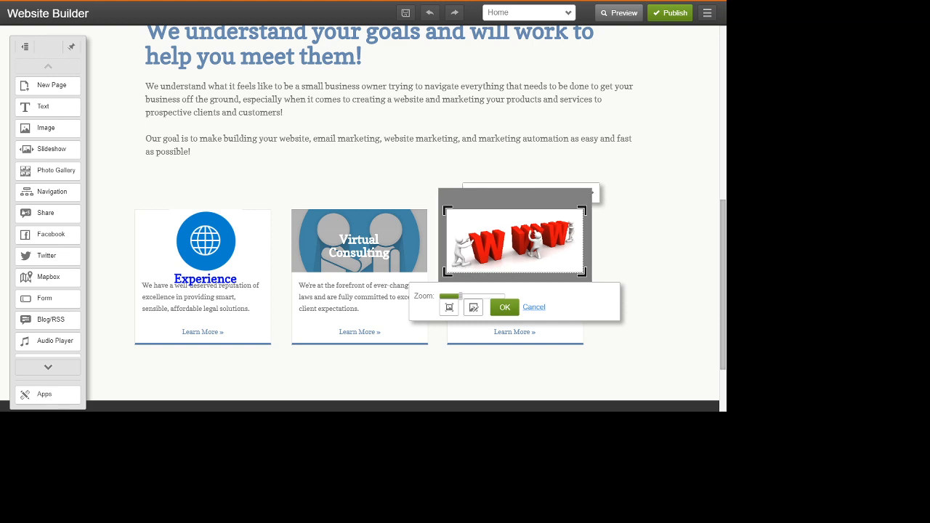
left_click(504, 307)
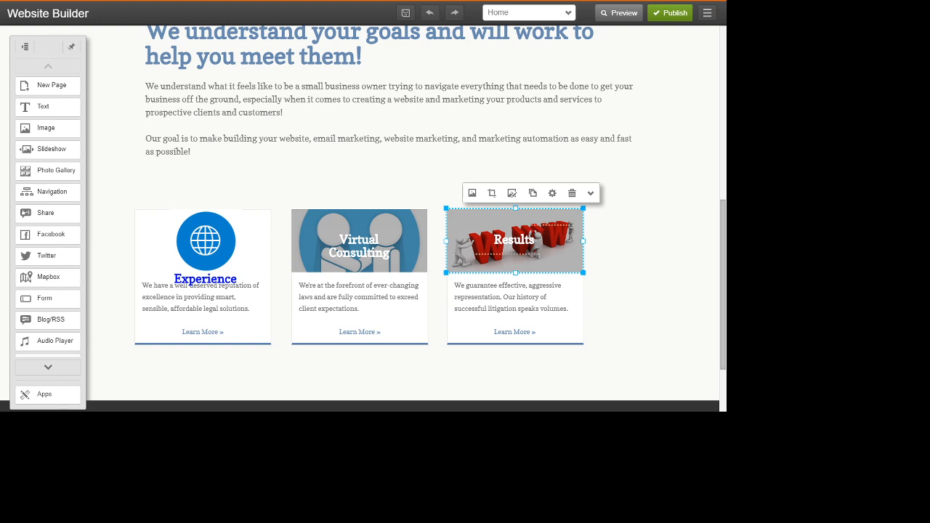
Change the Results card's heading text to "Custom Built Website"
left_click(514, 240)
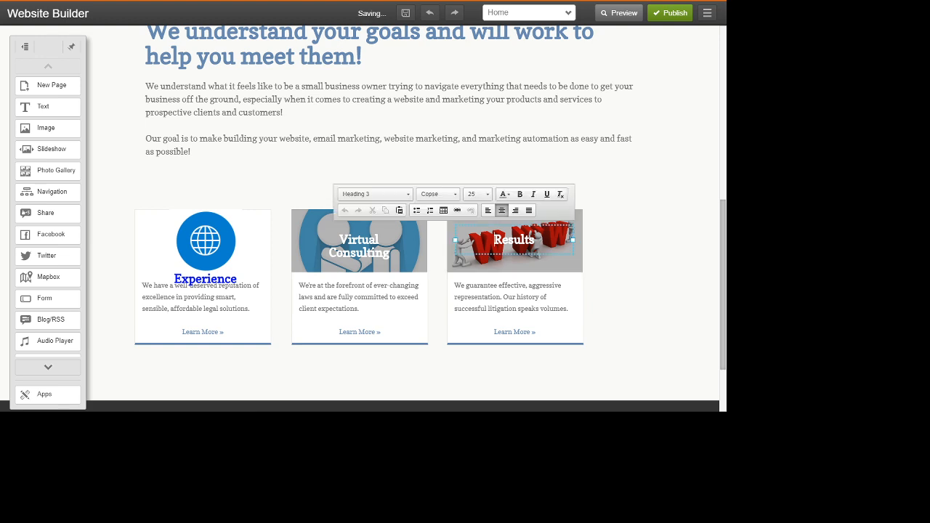
key("ctrl+a")
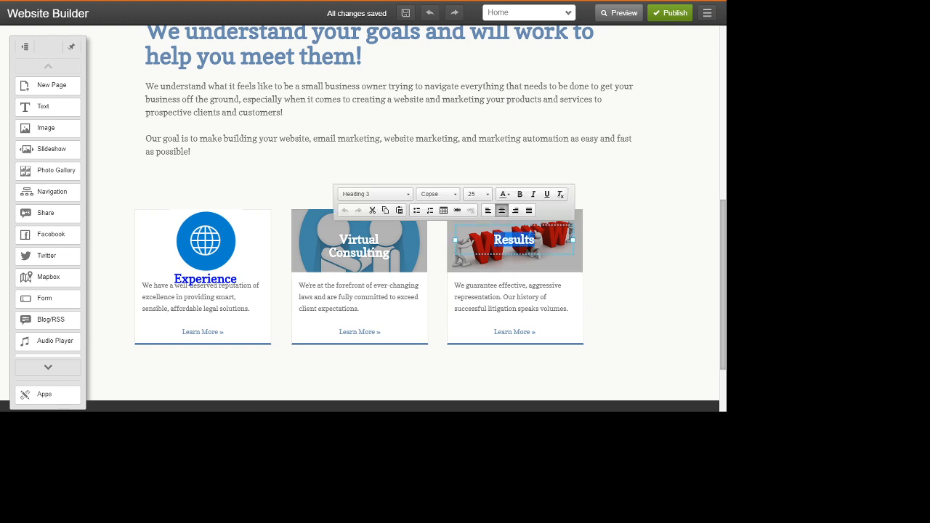
type("Cu")
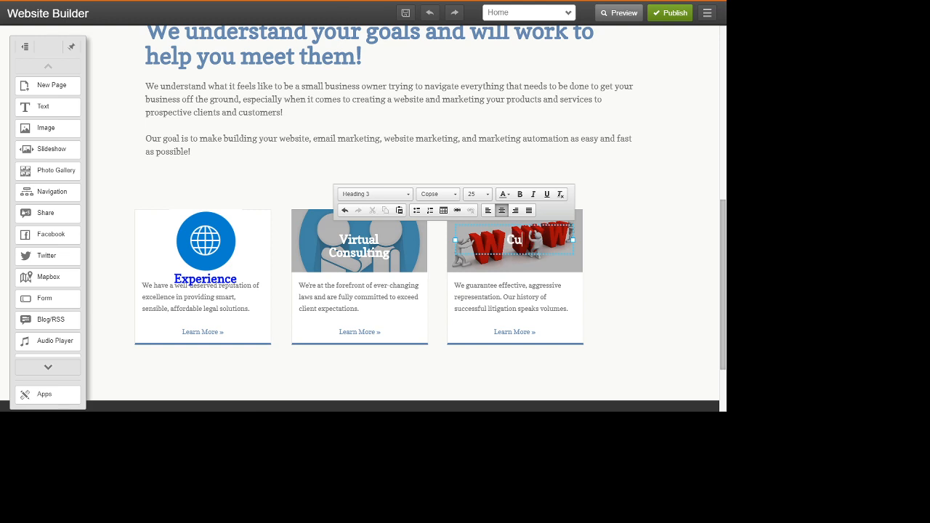
type("stom Built Website")
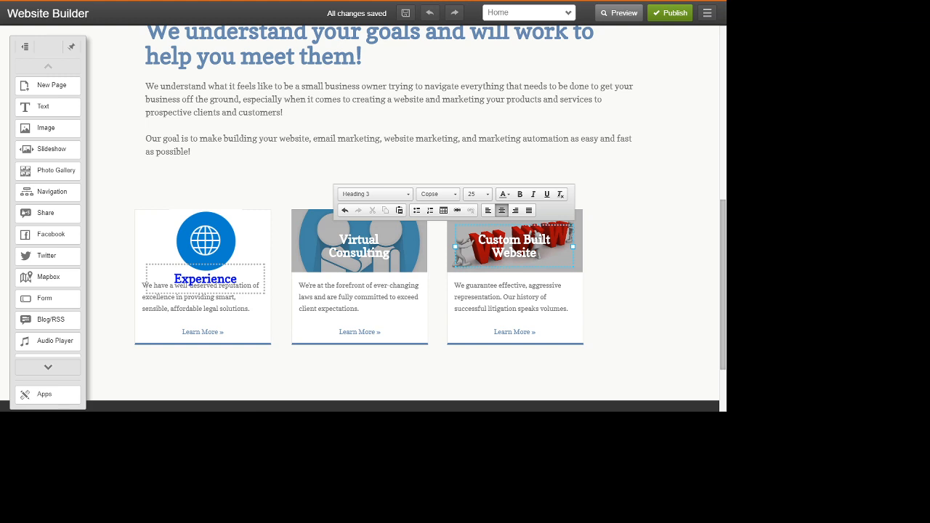
Move the Experience heading up so it overlaps the middle of the globe icon
left_click_drag(206, 279, 206, 277)
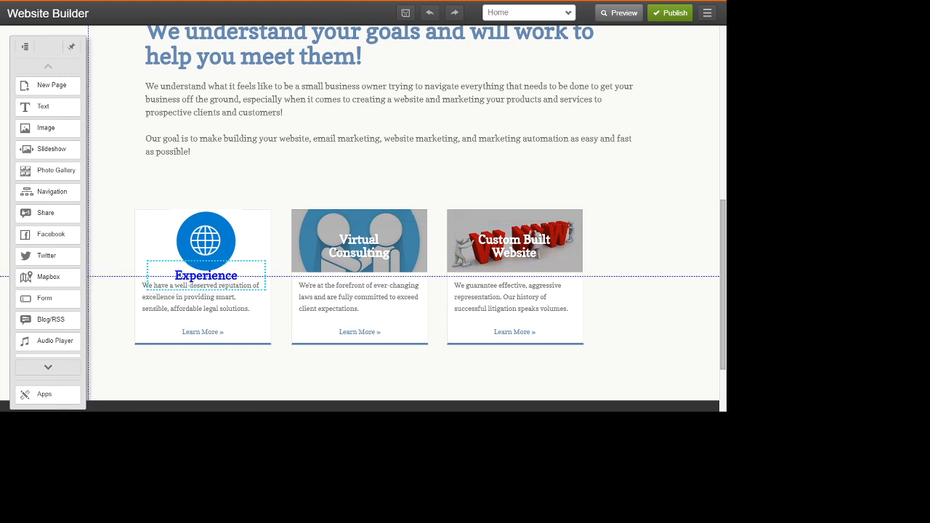
left_click_drag(206, 276, 205, 247)
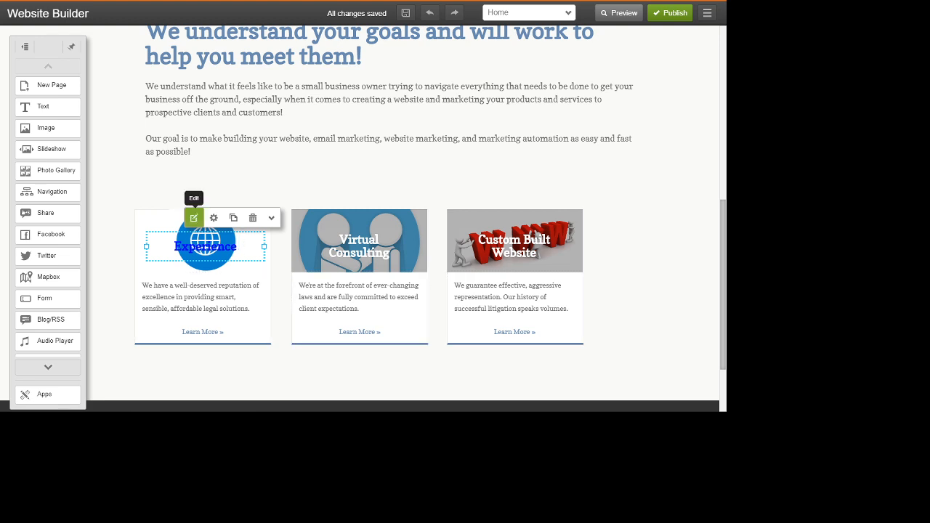
Try the Paragraph format on the Experience heading, and undo the change
left_click(194, 218)
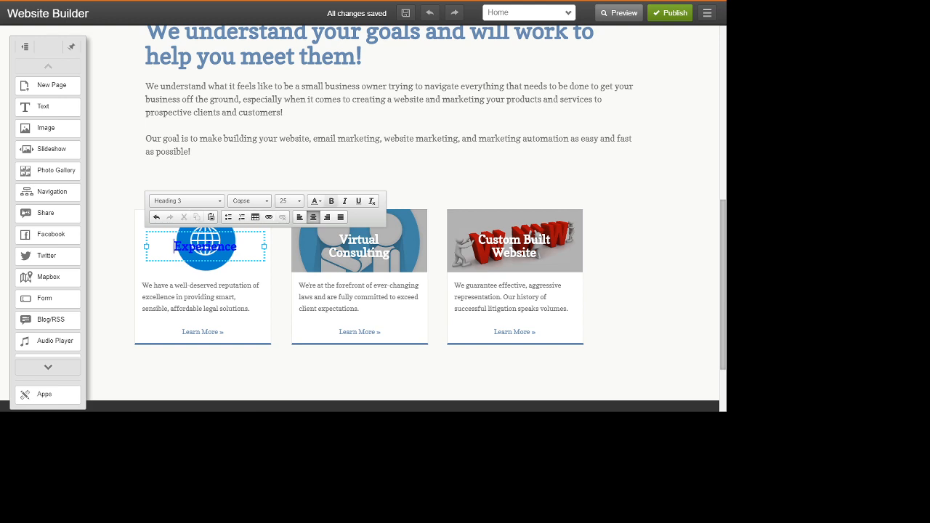
left_click(331, 202)
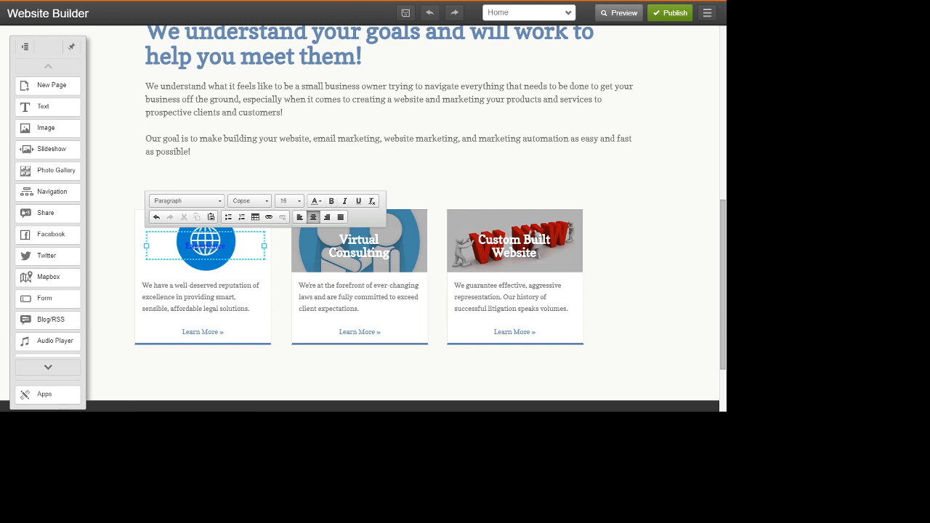
left_click(361, 177)
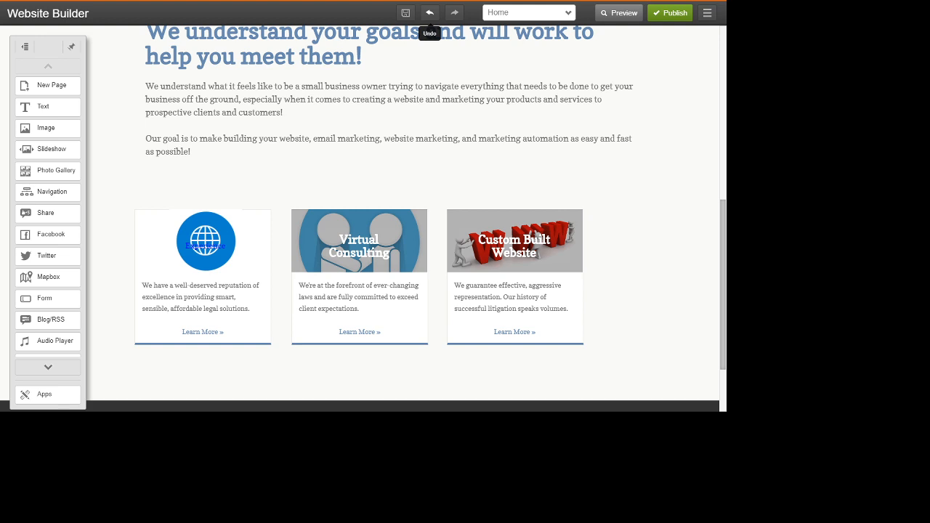
left_click(430, 13)
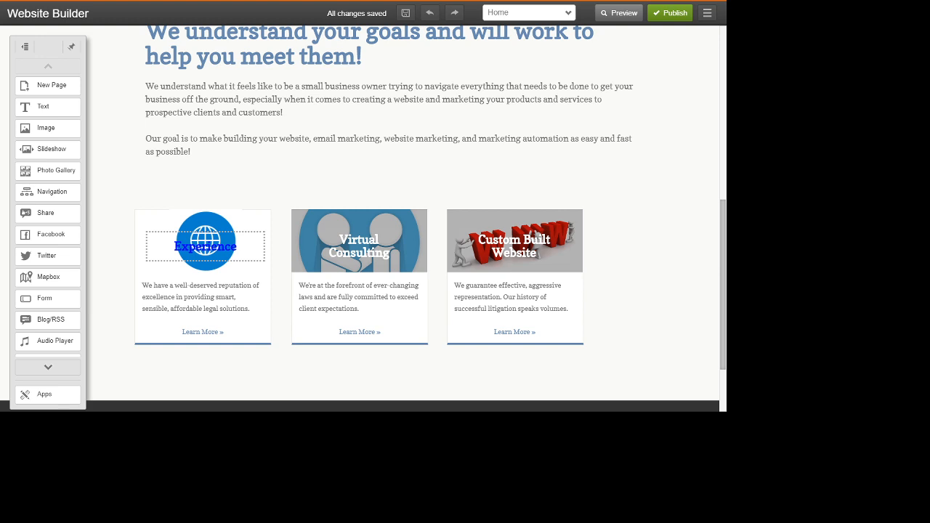
Open the Experience card's heading for editing and select its whole text
double_click(205, 246)
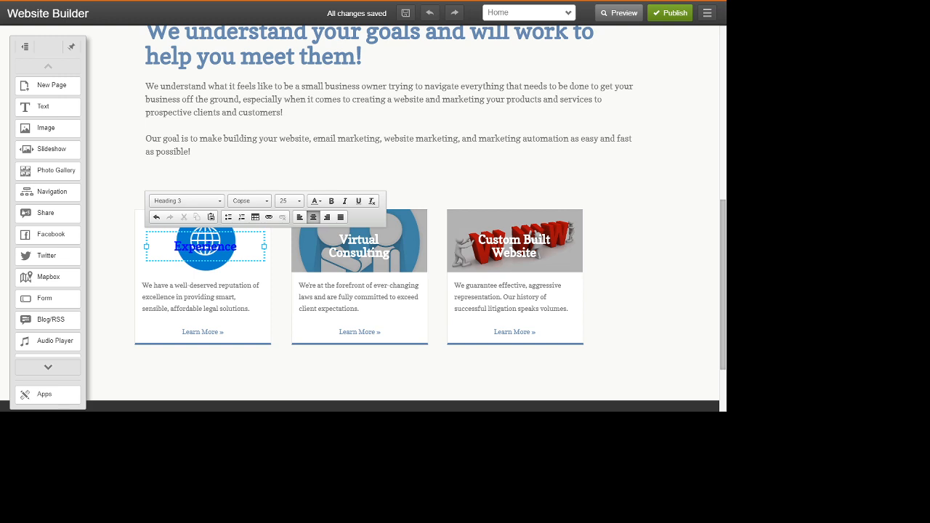
left_click_drag(174, 247, 238, 247)
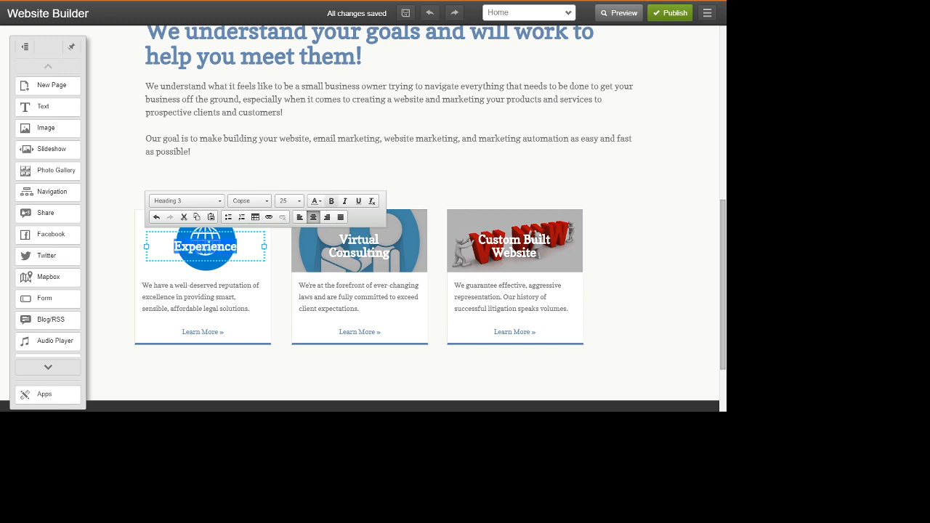
left_click(317, 200)
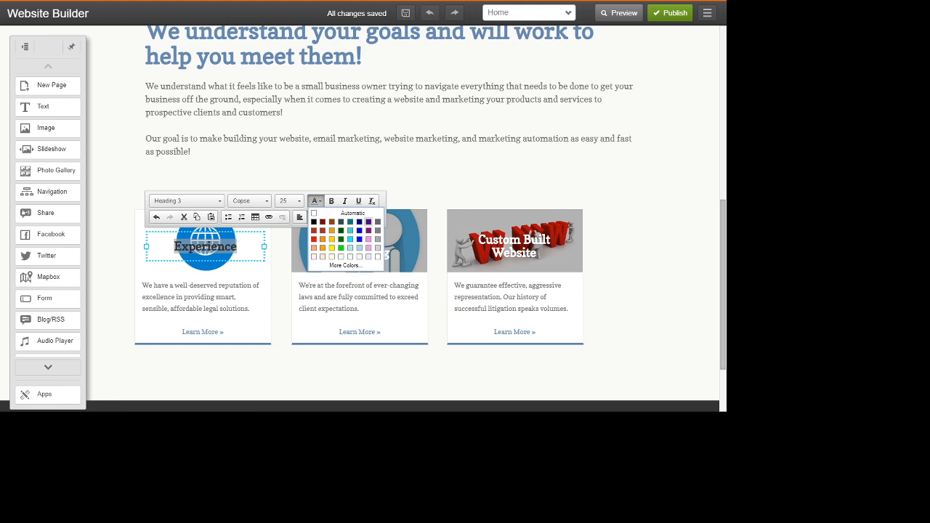
left_click(346, 265)
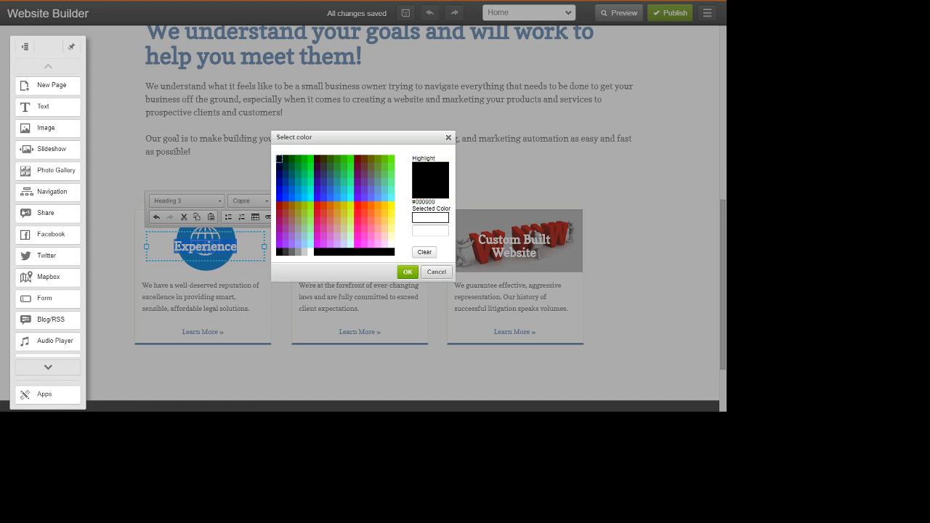
left_click(435, 272)
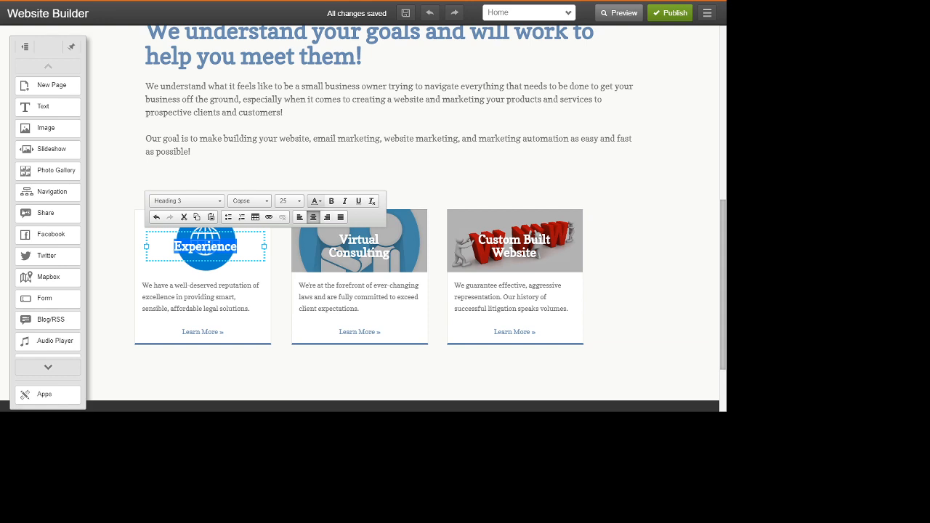
Set the Experience heading's text color to the dark navy #000066, copying that color code for reuse
left_click(316, 201)
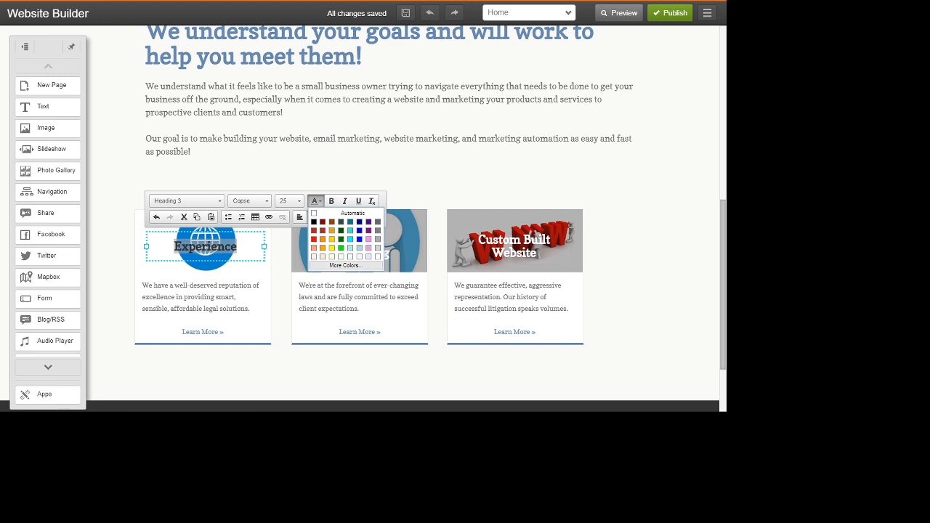
left_click(346, 265)
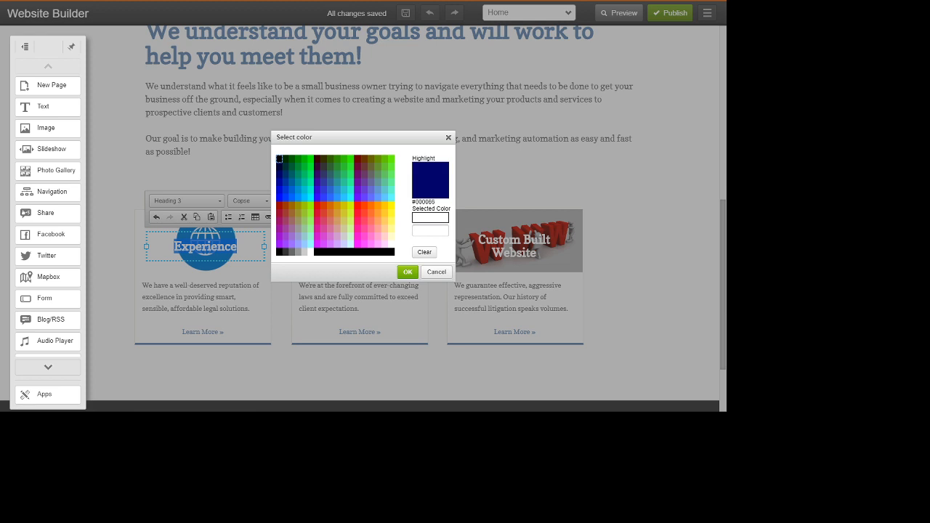
left_click(279, 174)
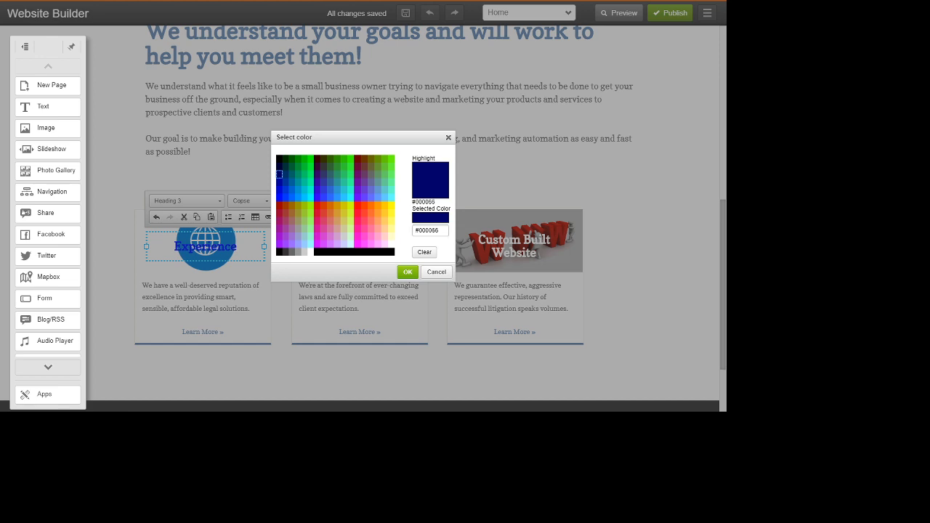
left_click_drag(440, 231, 414, 230)
key("ctrl+c")
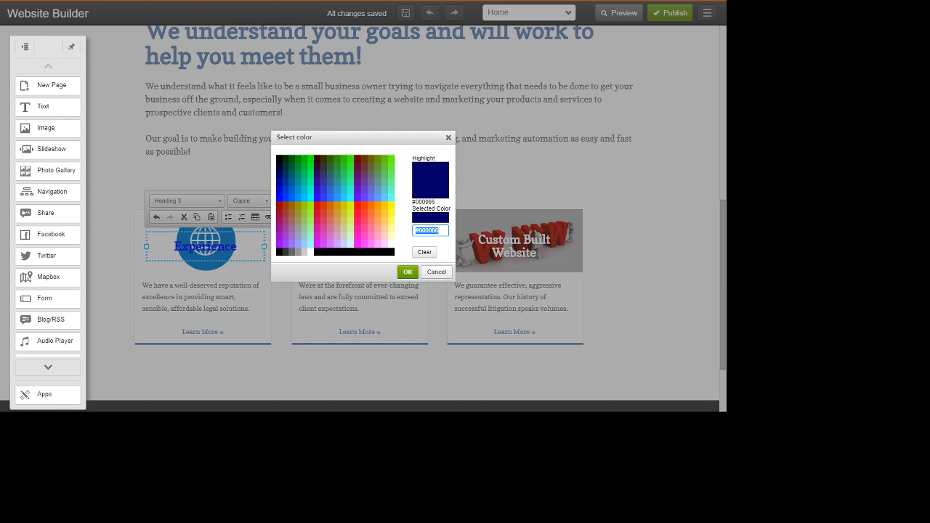
left_click(407, 272)
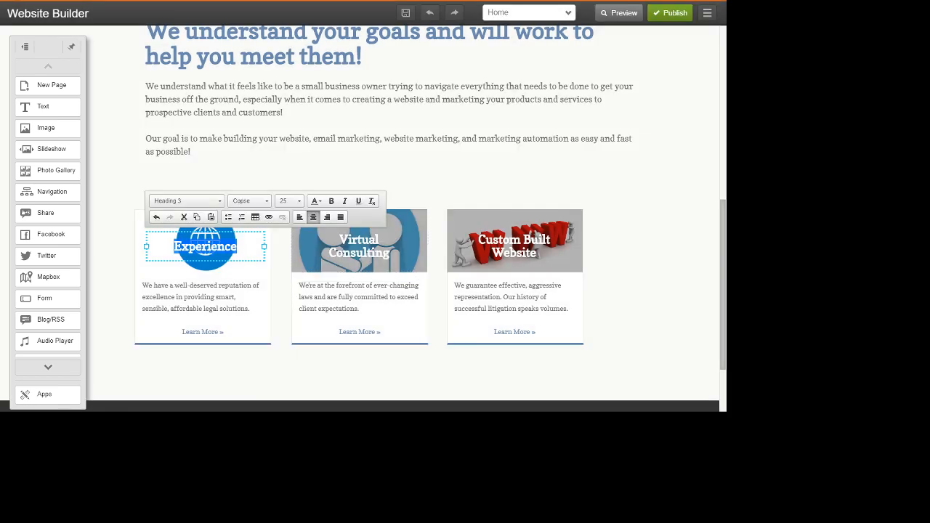
left_click(238, 320)
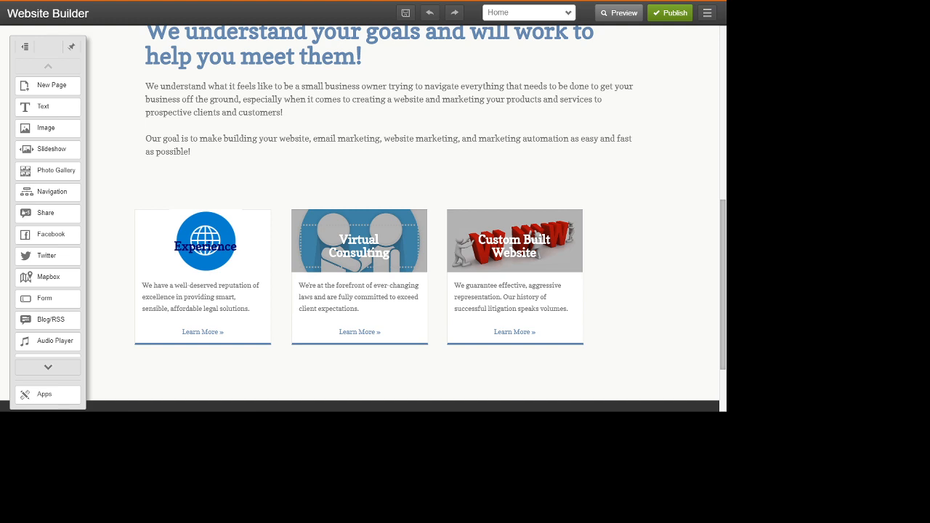
Set the Virtual Consulting heading's text color to #000066 using the copied color code
double_click(358, 246)
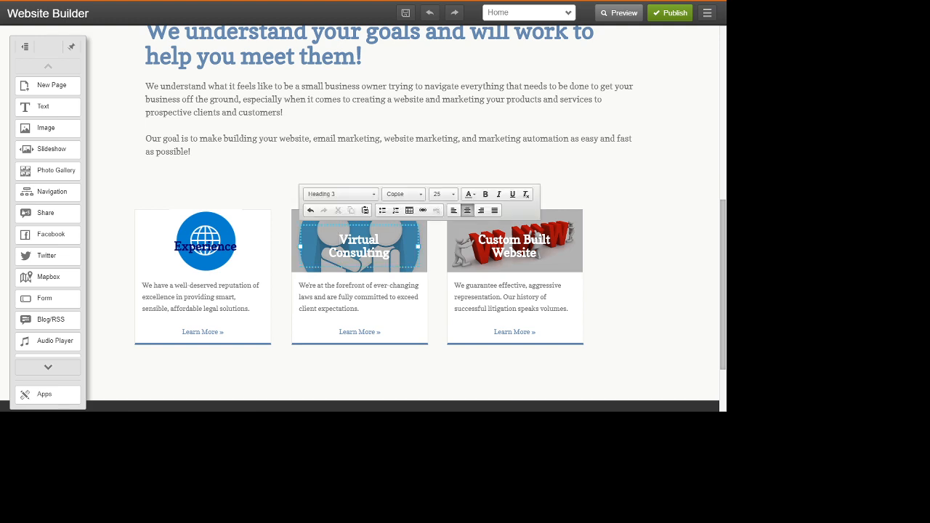
left_click_drag(339, 240, 390, 253)
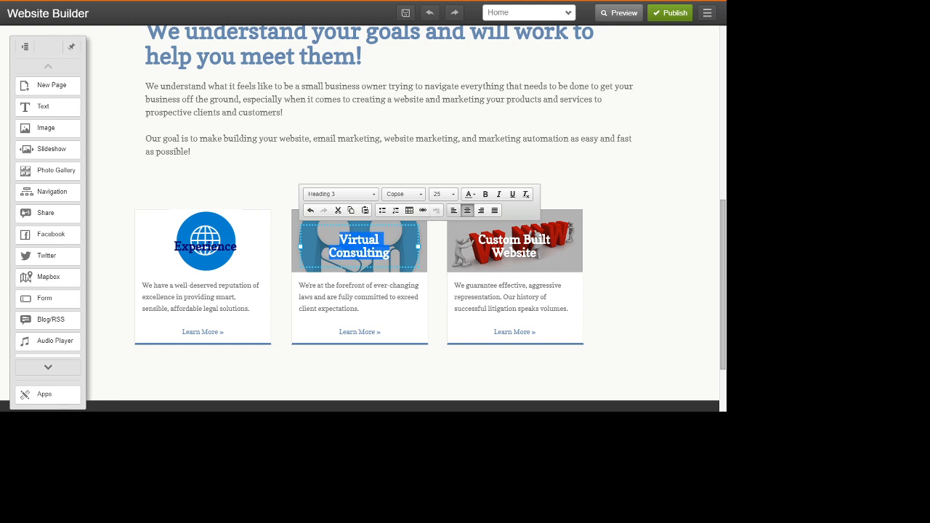
left_click(470, 194)
left_click(500, 260)
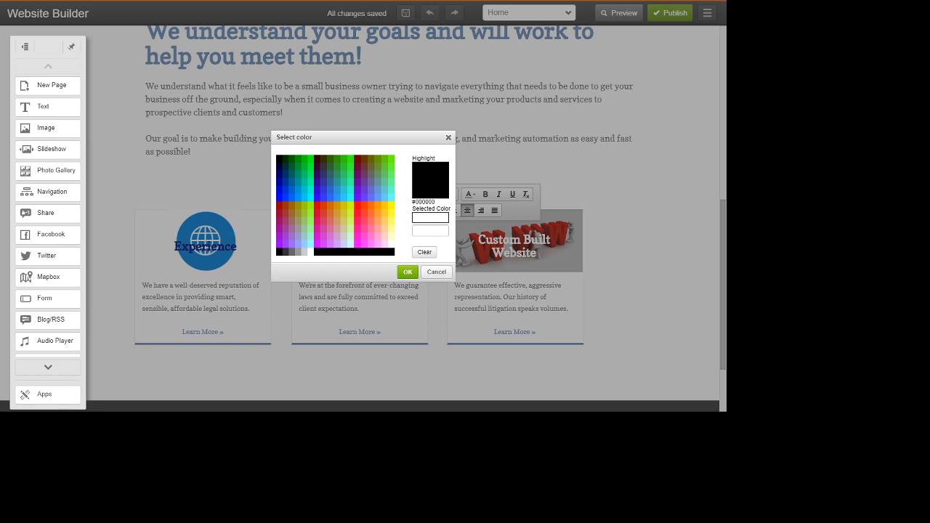
left_click(430, 231)
key("ctrl+v")
key("Return")
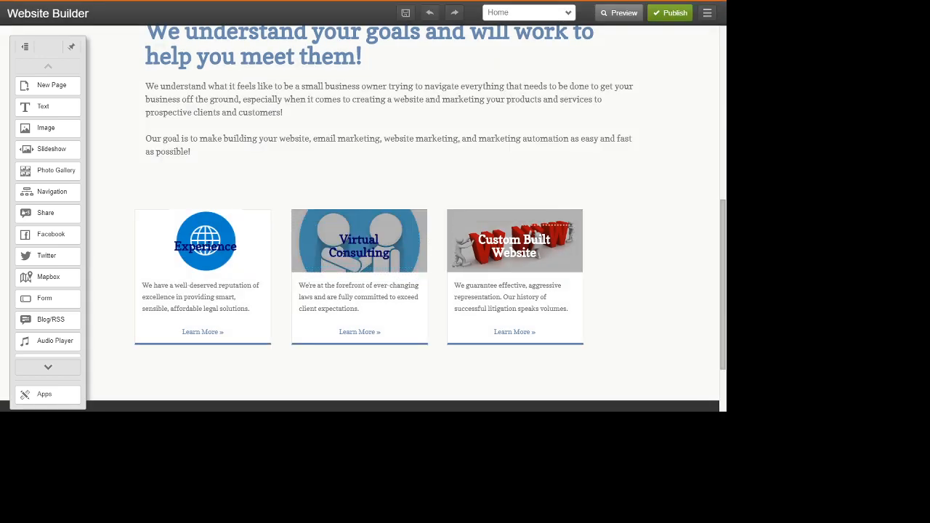
Recolor the Custom Built Website heading's text with the same dark navy #000066, and leave text editing
left_click(514, 247)
left_click_drag(479, 239, 537, 254)
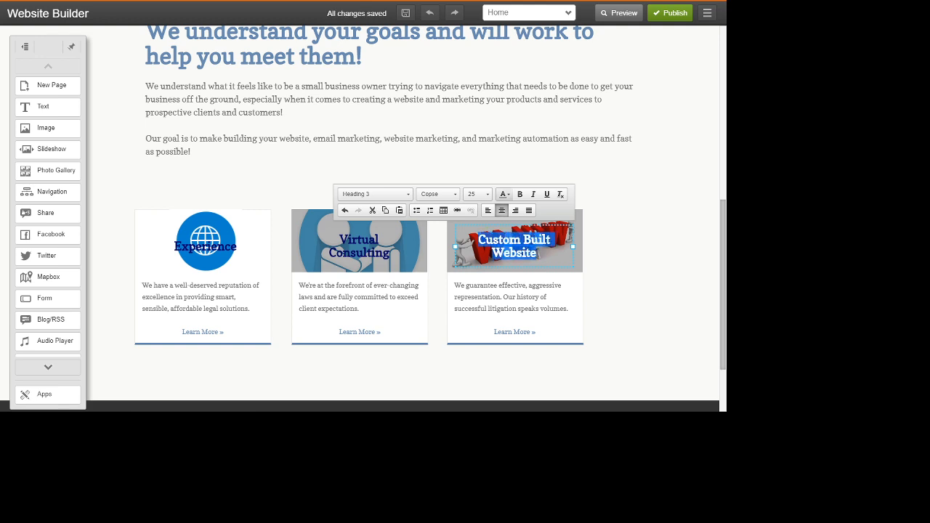
left_click(503, 194)
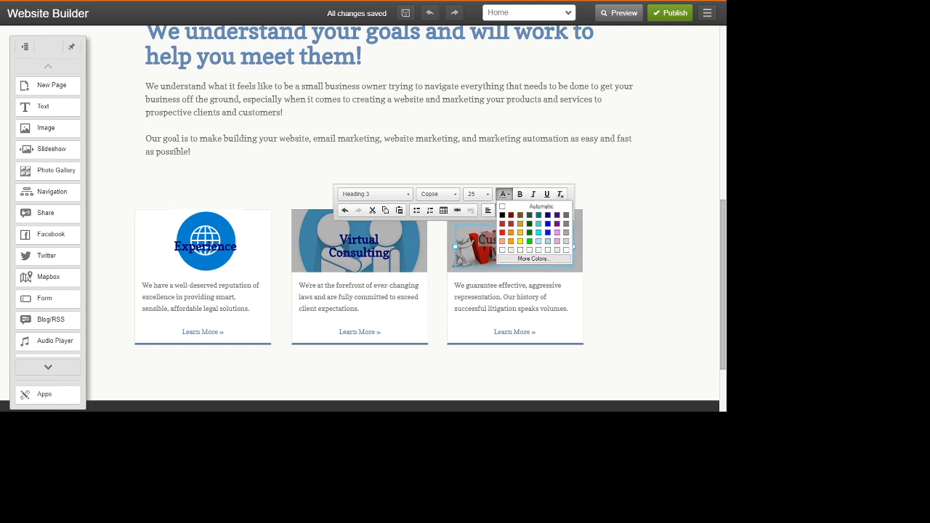
left_click(533, 258)
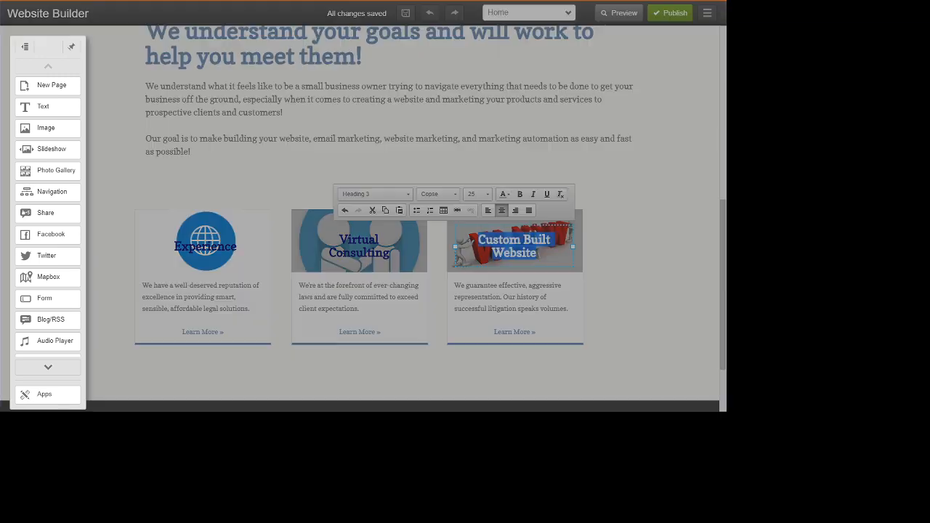
left_click(430, 230)
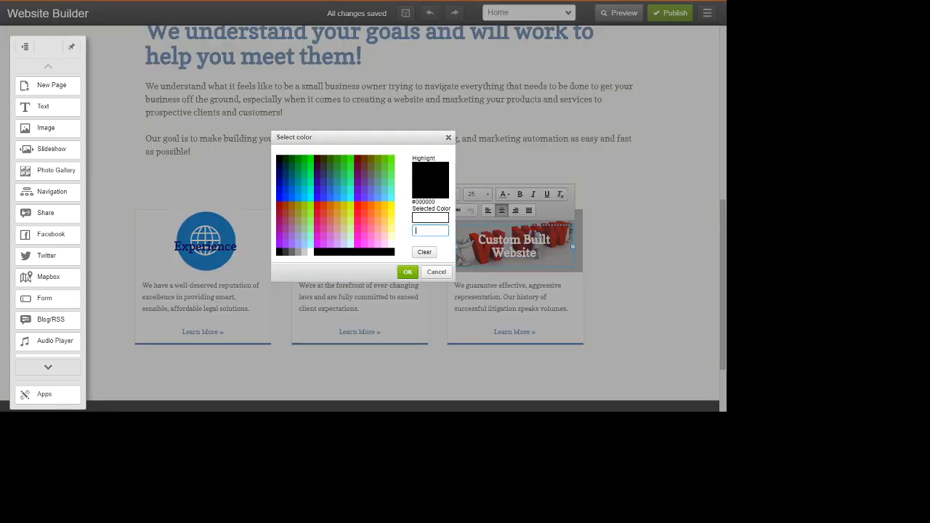
type("#000080")
left_click(408, 272)
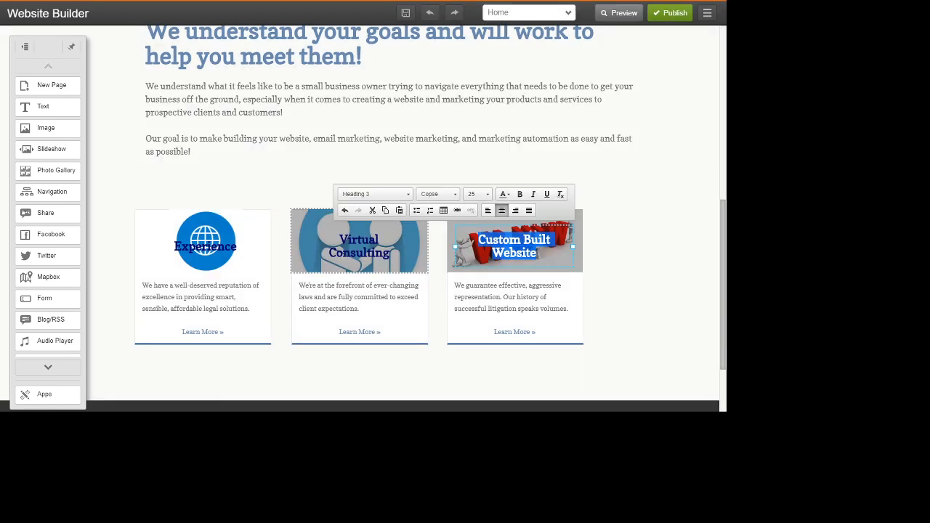
left_click(639, 276)
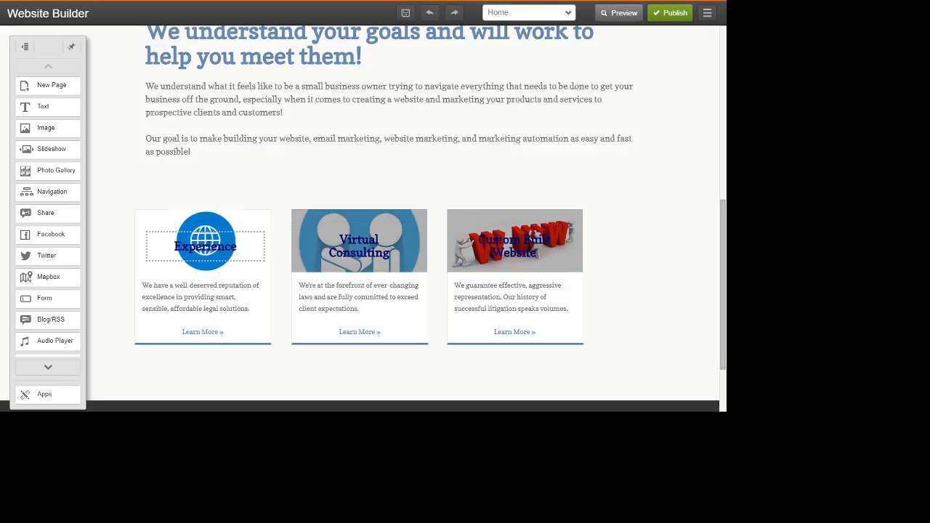
Move the Experience heading below the globe image, keeping it centred in the first card
left_click_drag(206, 246, 208, 278)
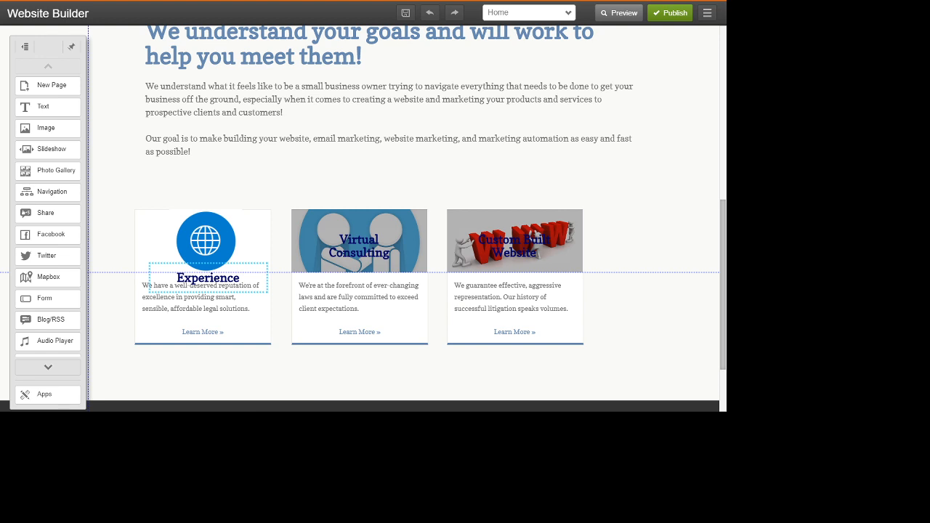
left_click_drag(208, 279, 193, 283)
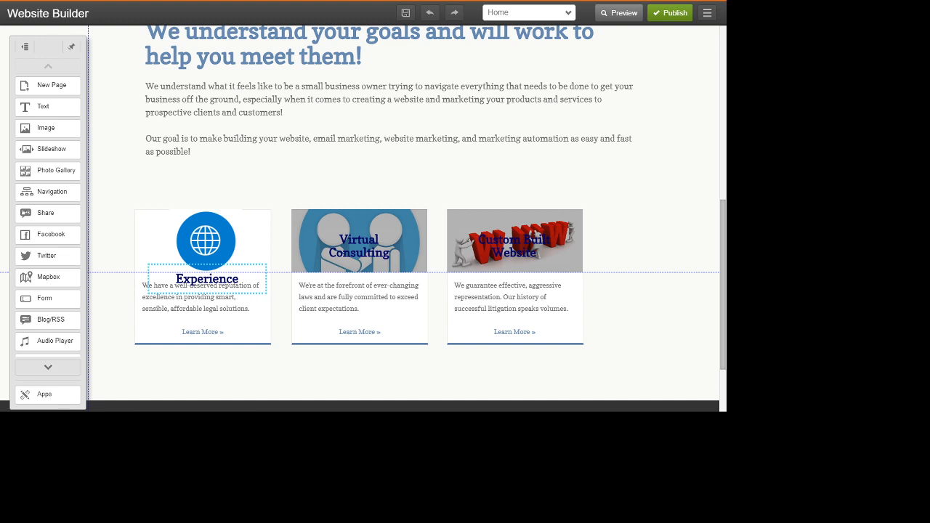
left_click_drag(207, 279, 205, 279)
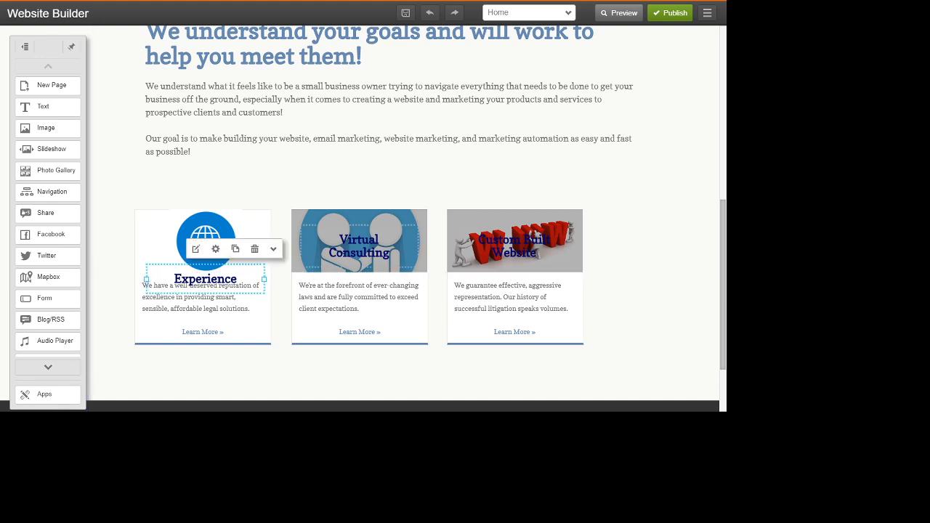
Move the Virtual Consulting and Custom Built Website headings down so they sit just below their card images
left_click(359, 246)
left_click_drag(359, 246, 351, 287)
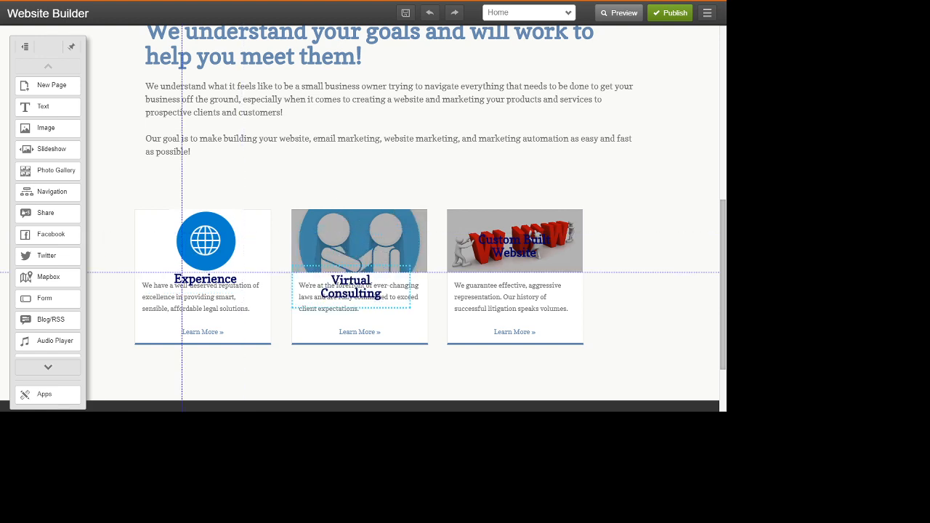
left_click_drag(351, 287, 350, 286)
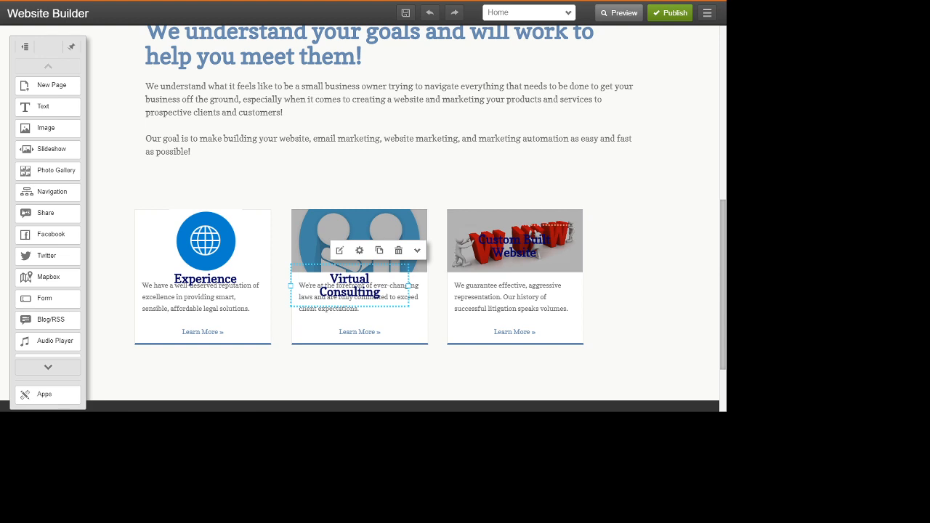
left_click(515, 246)
left_click_drag(514, 245, 505, 285)
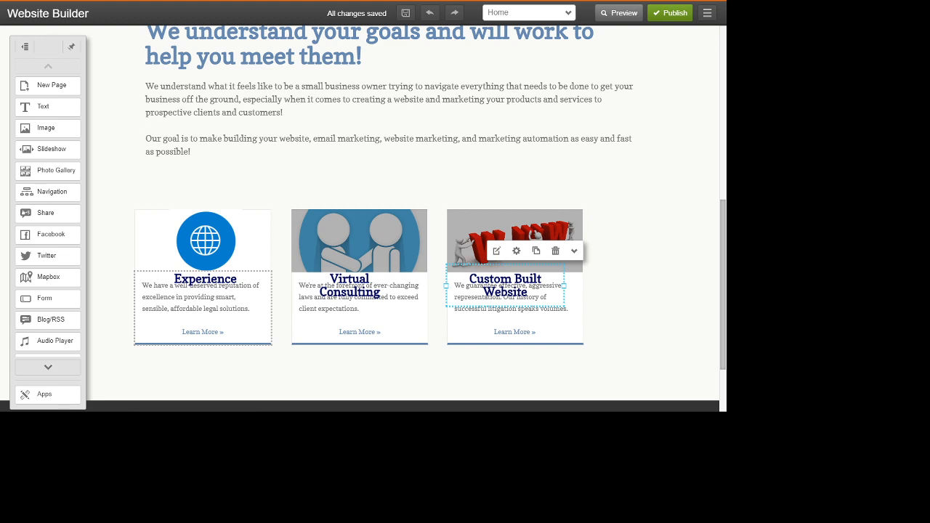
left_click(450, 373)
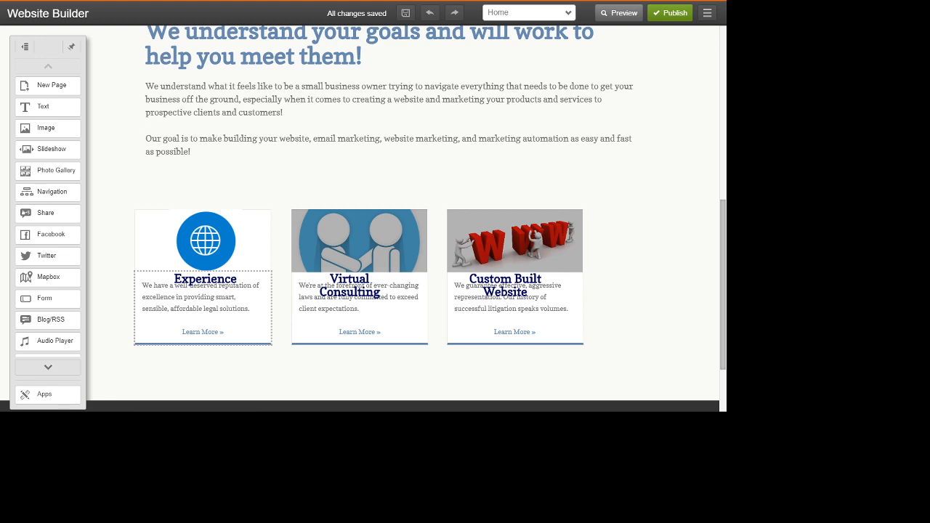
Replace the first card's Experience heading text with "Website Products"
left_click(218, 308)
left_click(201, 255)
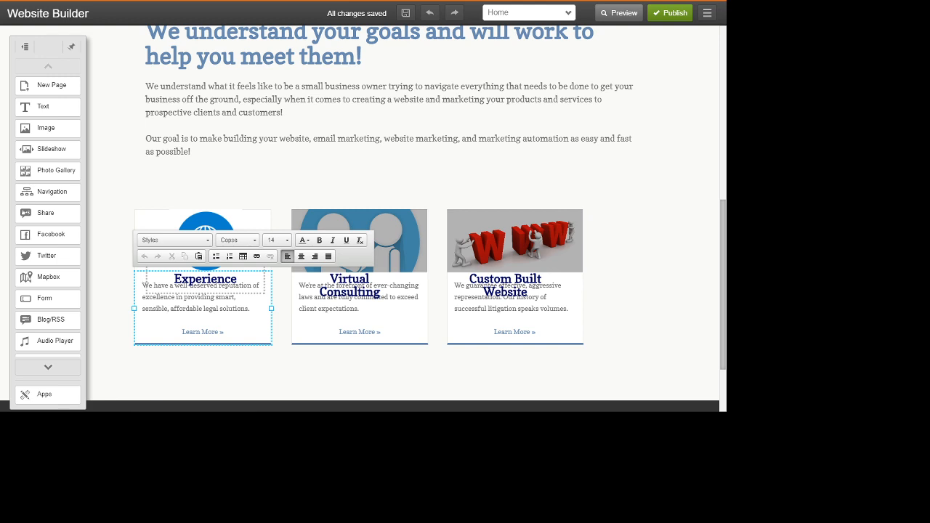
double_click(205, 278)
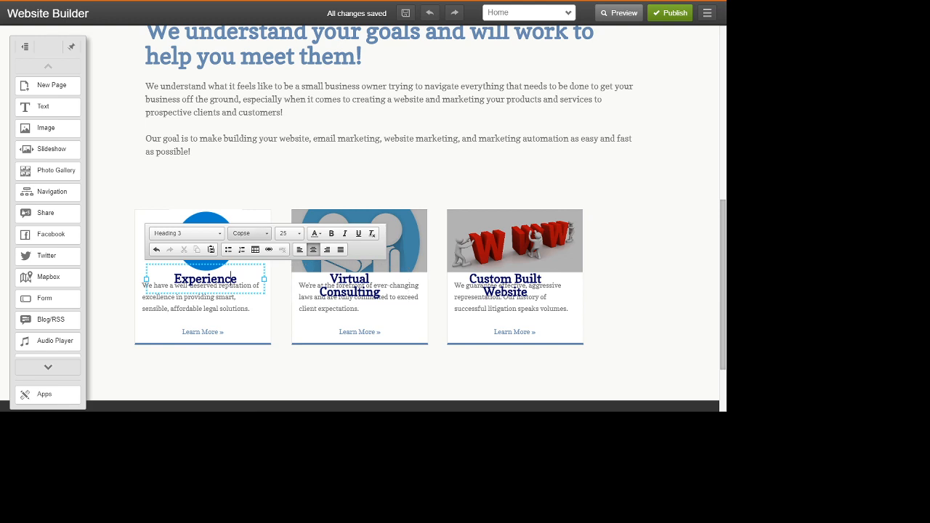
key("BackSpace")
key("BackSpace")
key("BackSpace")
key("BackSpace")
key("BackSpace")
key("BackSpace")
key("BackSpace")
key("BackSpace")
key("BackSpace")
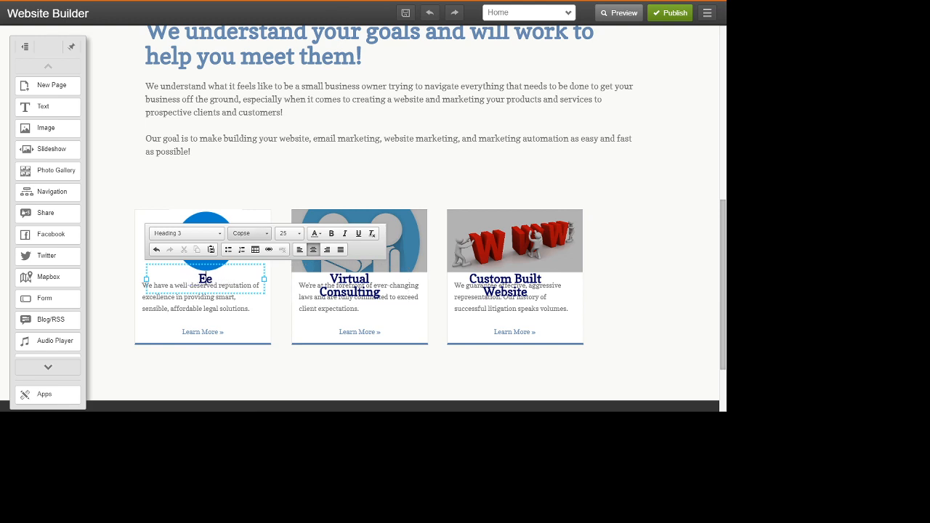
type("Website Pe")
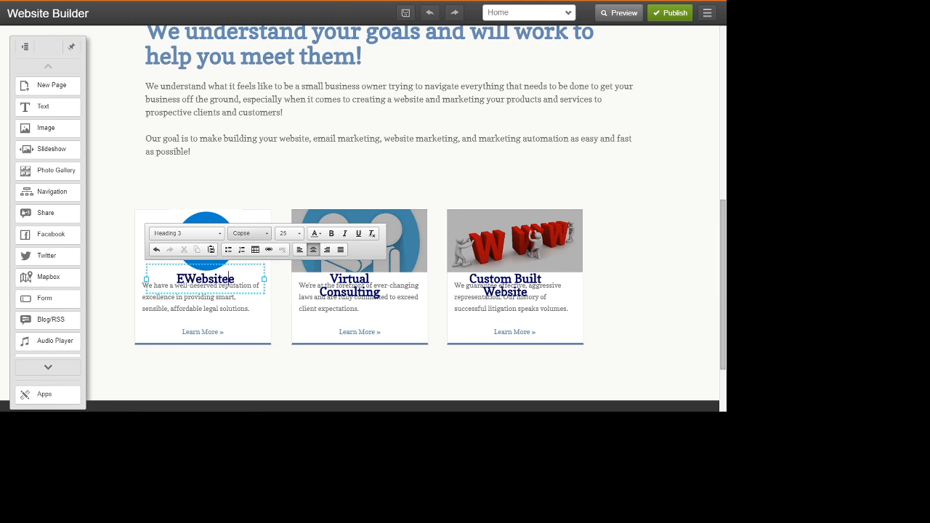
type("roduct")
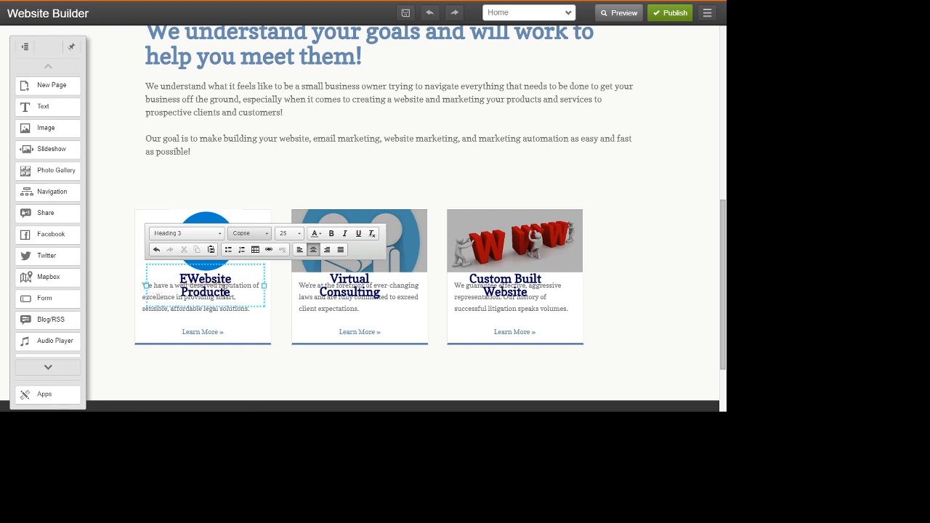
key("Delete")
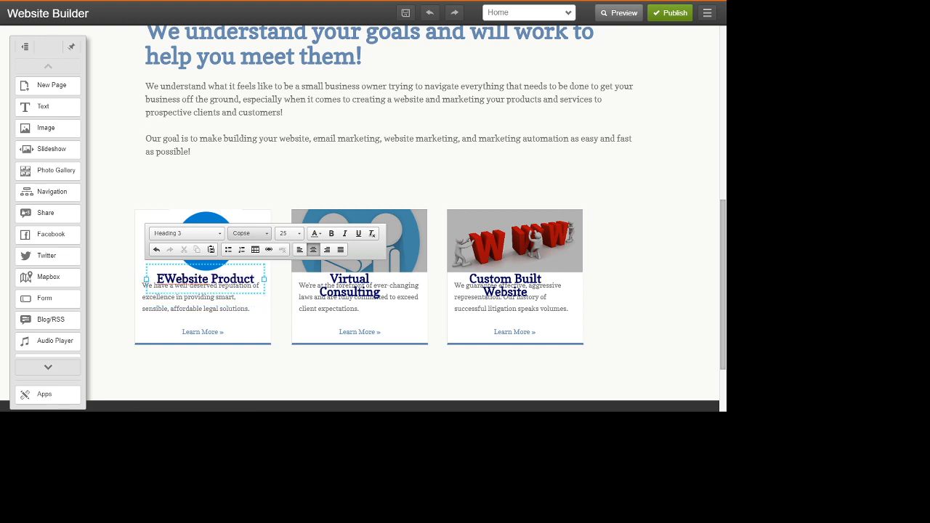
type("s")
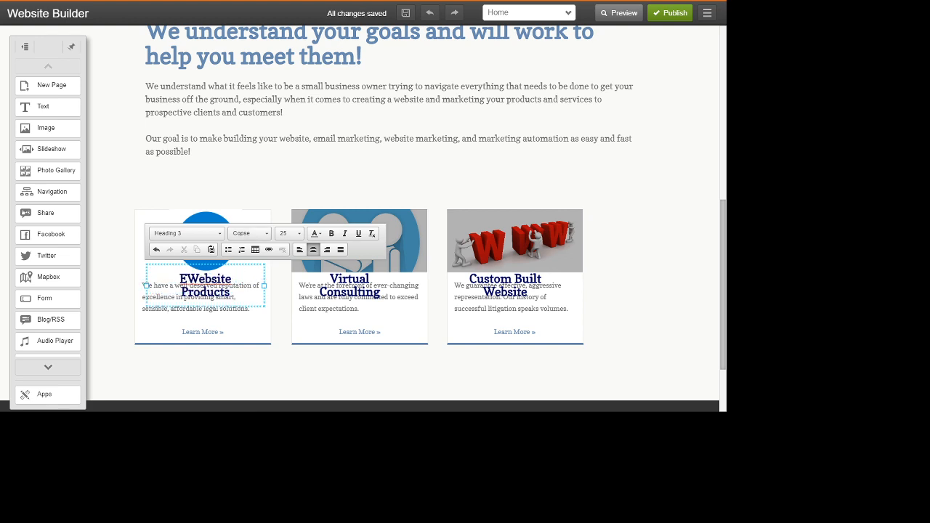
key("Home")
key("Delete")
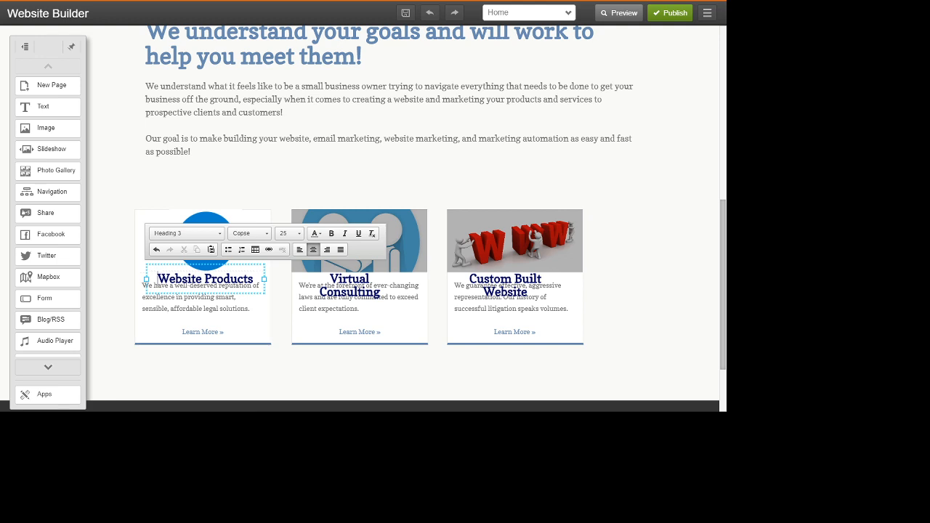
key("Escape")
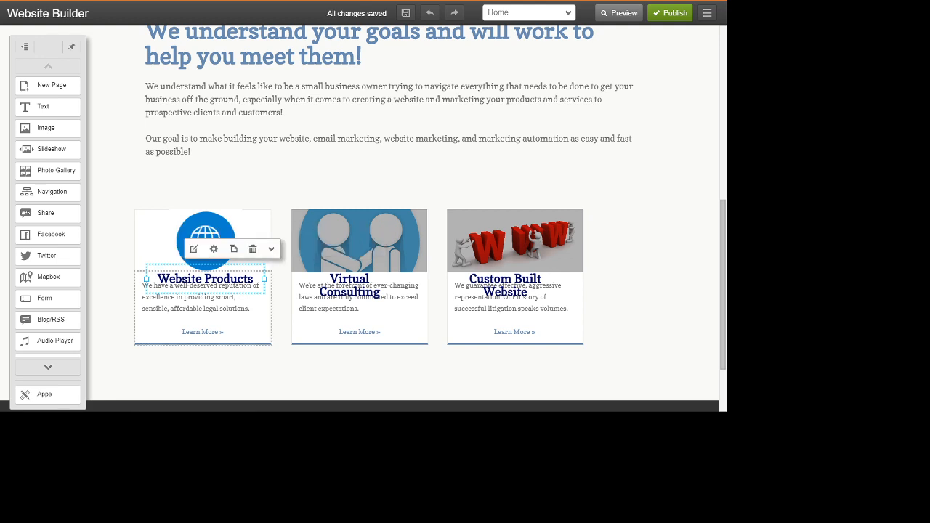
Set the font size of the Website Products card's description and Learn More link to 18
left_click(203, 313)
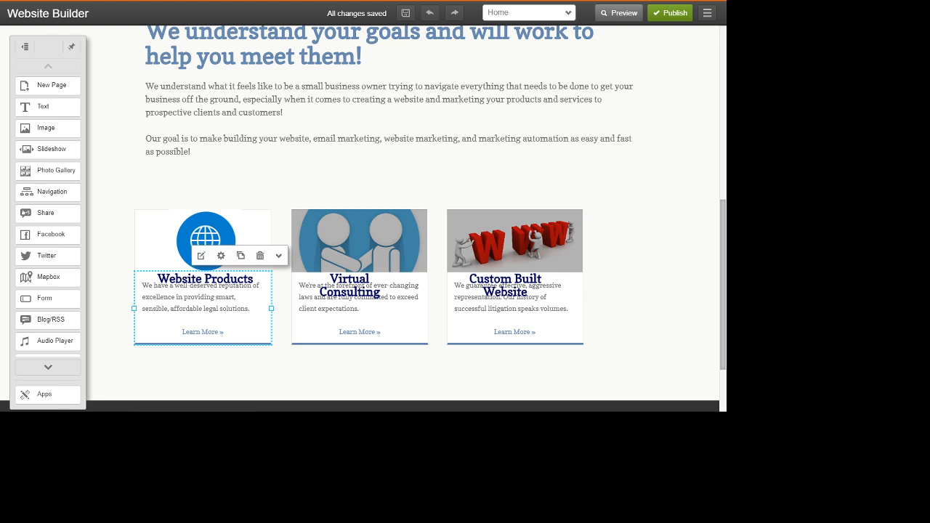
left_click(202, 256)
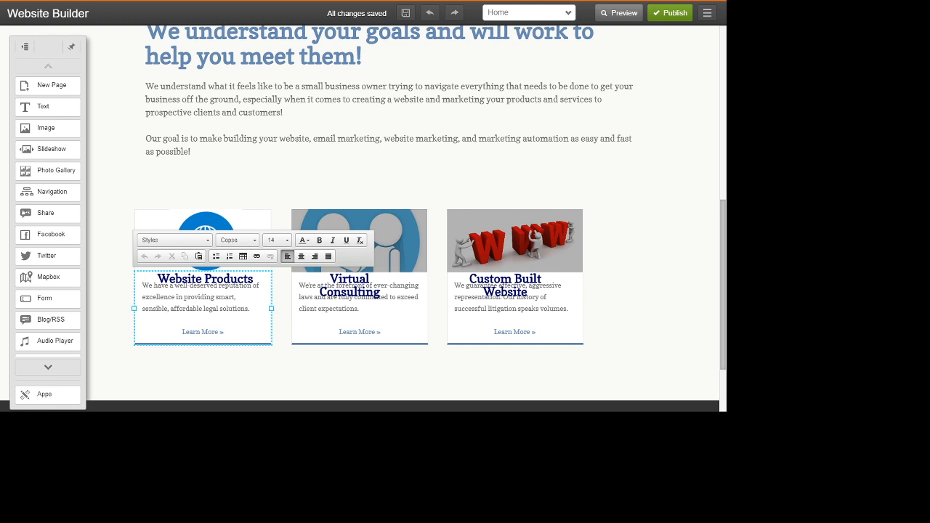
left_click_drag(142, 285, 224, 332)
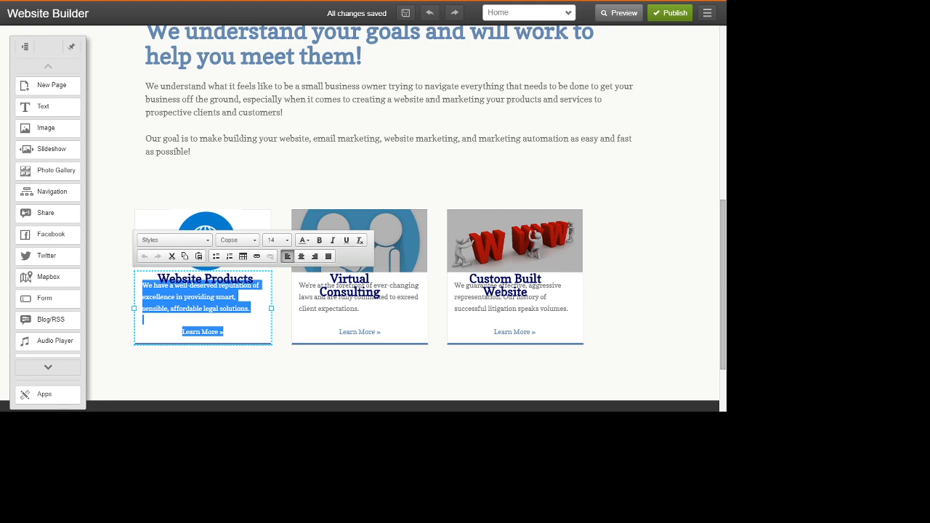
left_click(276, 240)
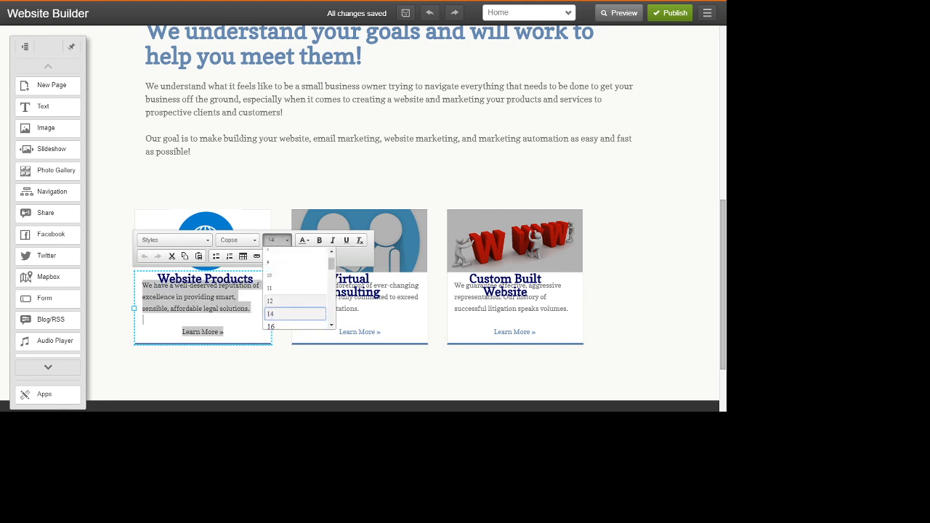
scroll(294, 290, "down", 3)
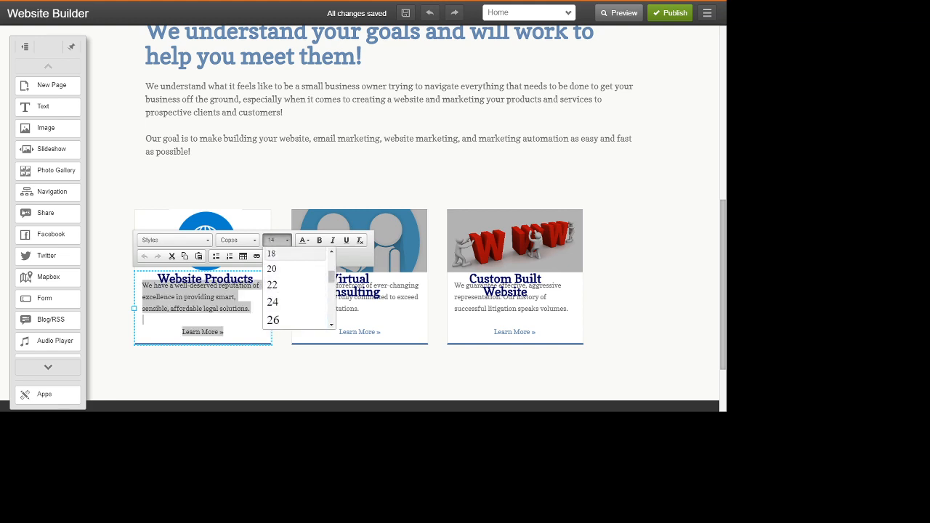
left_click(275, 253)
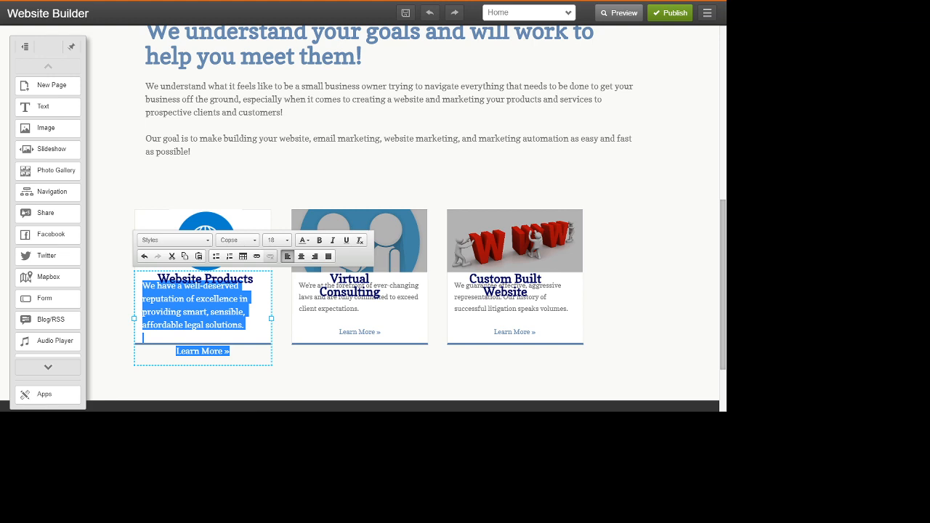
key("Escape")
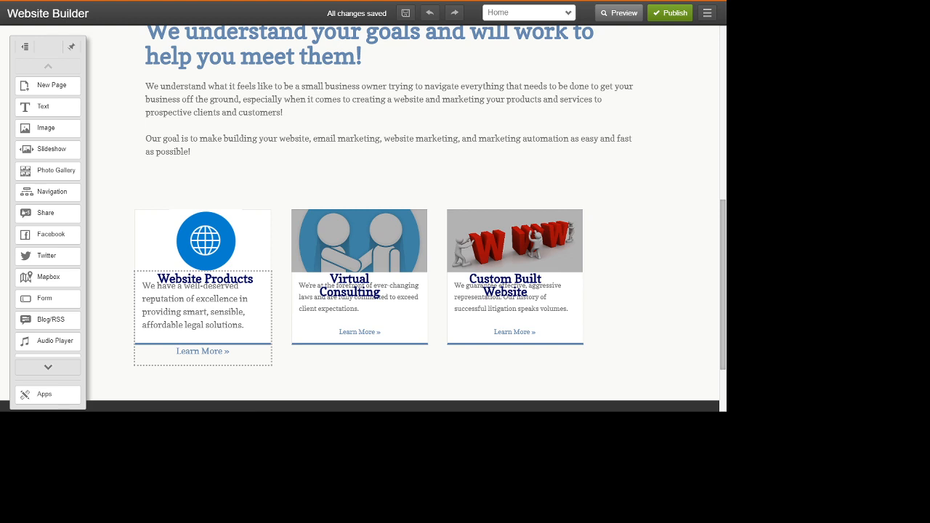
Move the first card's description text box down so it clears the Website Products heading
left_click(203, 312)
left_click_drag(203, 312, 205, 331)
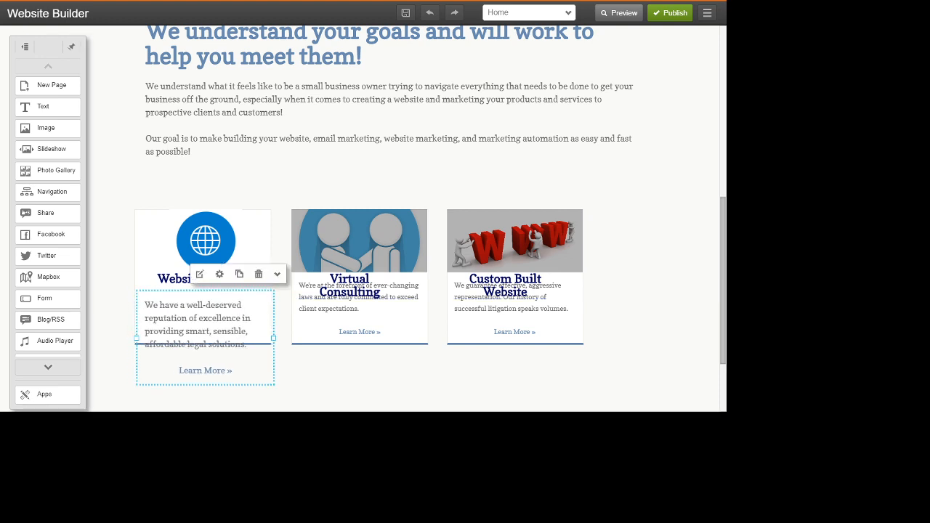
key("Escape")
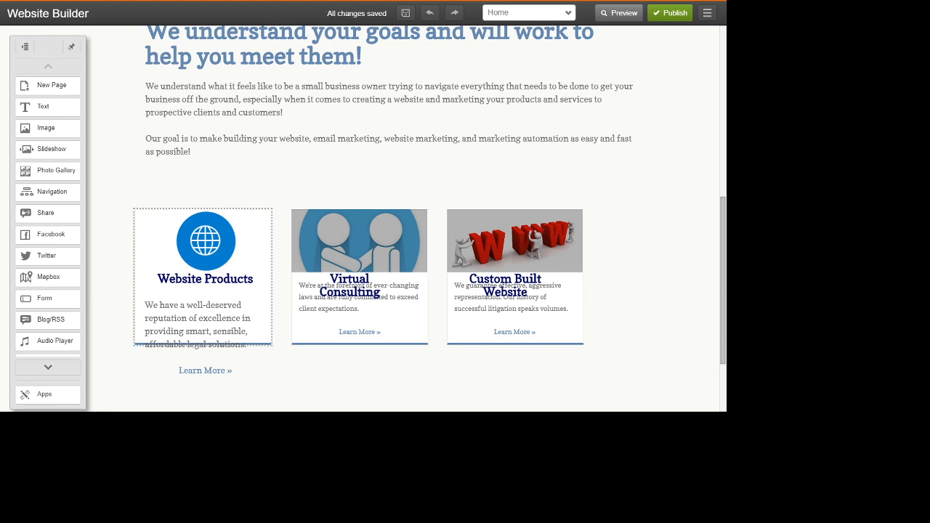
Extend the first card's background box downward to enclose the Learn More link, and lower the Website Products heading slightly
left_click(206, 279)
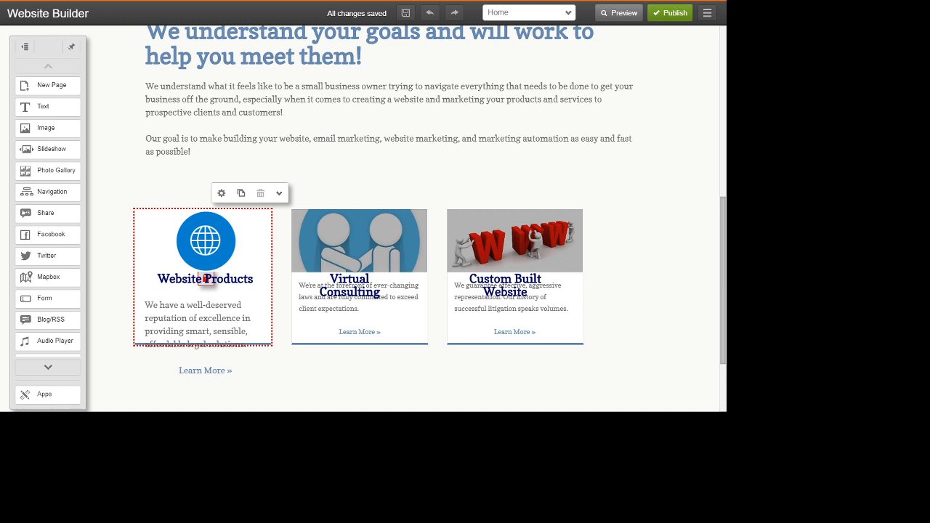
left_click(279, 192)
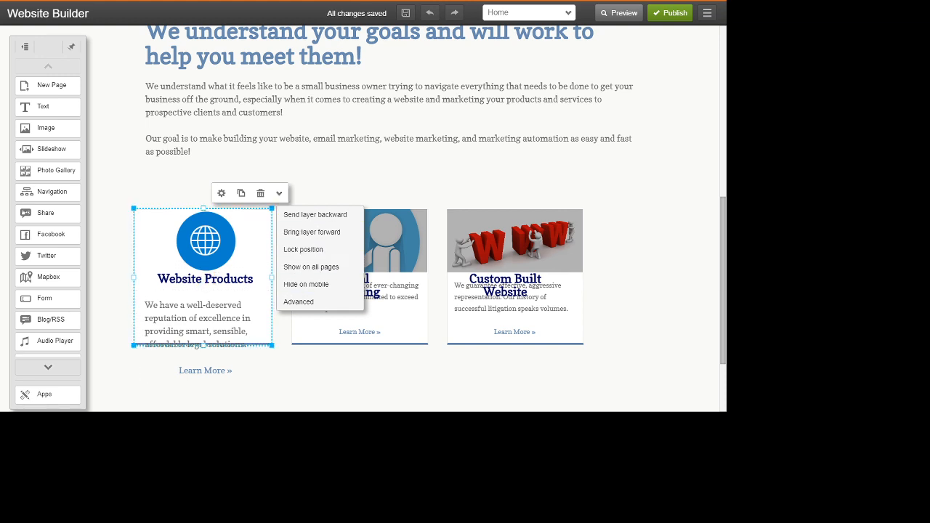
left_click_drag(203, 345, 203, 388)
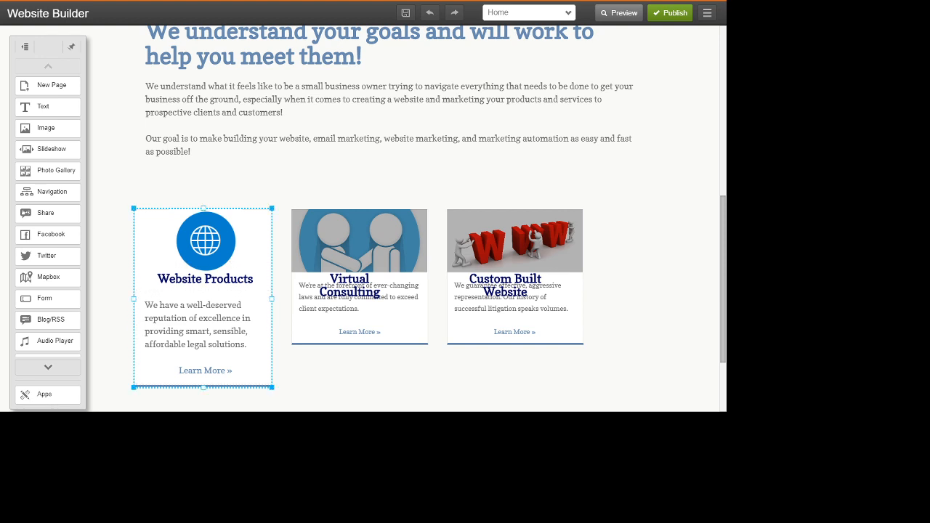
left_click_drag(205, 278, 205, 285)
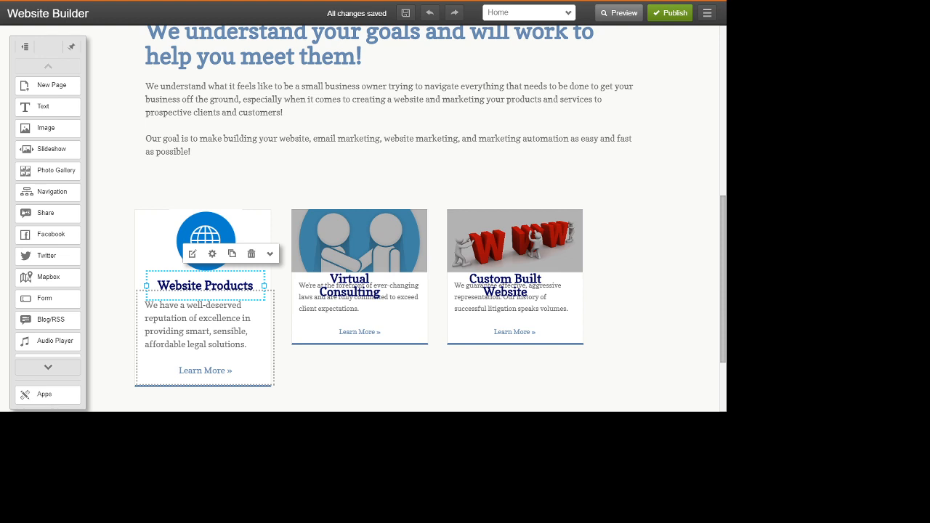
Replace the Website Products description with the paragraph from "We offer a full range of website products and services" through "also have 24/7 support."
double_click(204, 332)
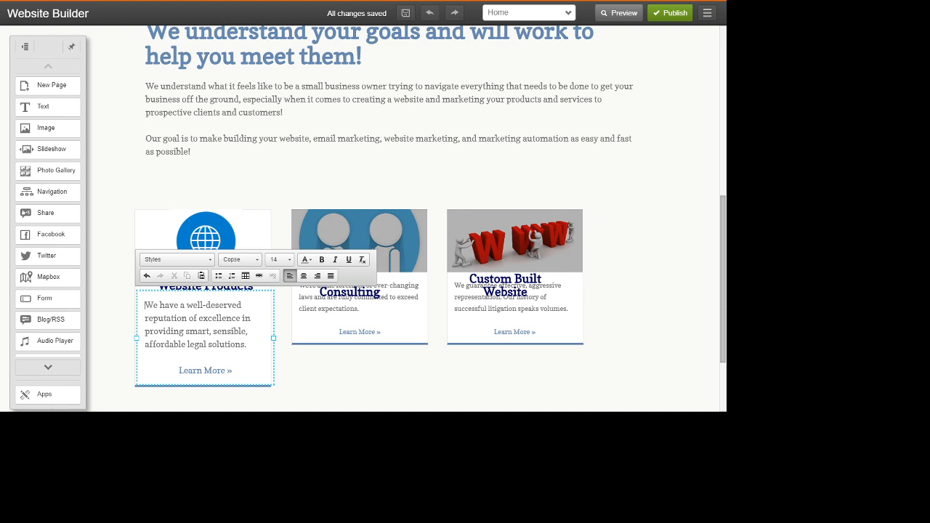
key("Escape")
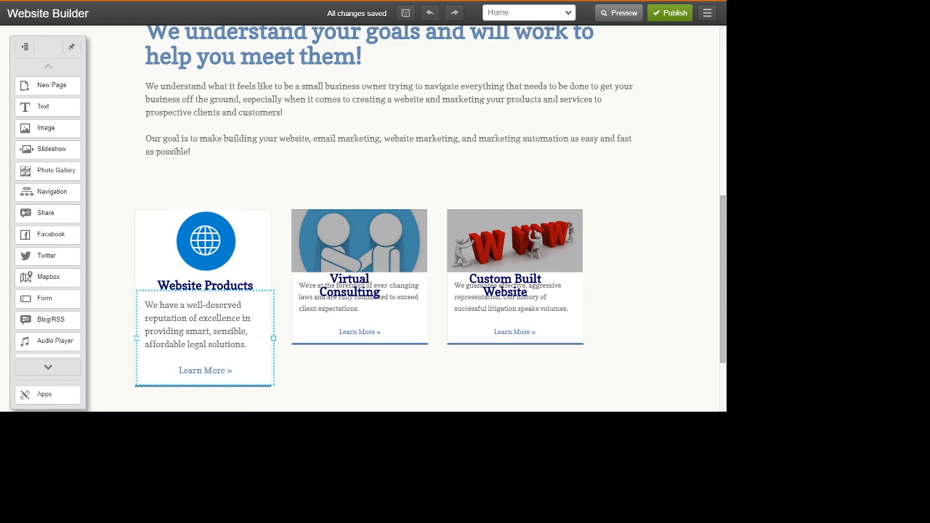
double_click(198, 325)
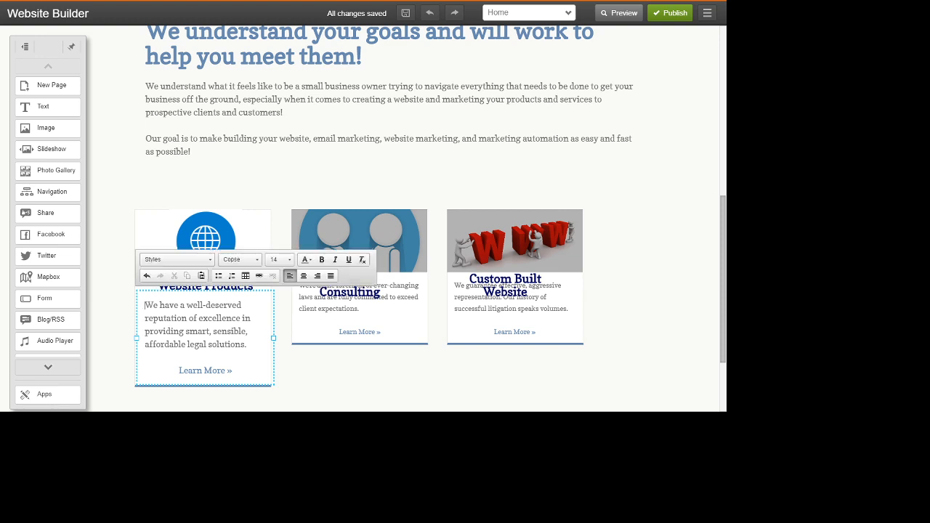
left_click_drag(159, 305, 247, 344)
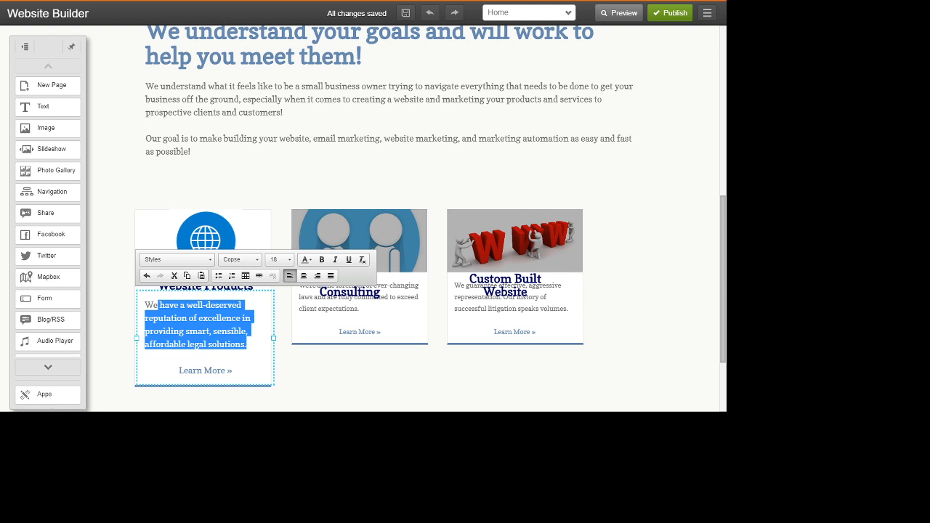
type("We offer a full range of website products and services to help you get online with confidence.  From registering your domain name to choosing either our Website Builder Tool or WordPress Hosting, we have you covered. Our website products and service also have 24/7 support.")
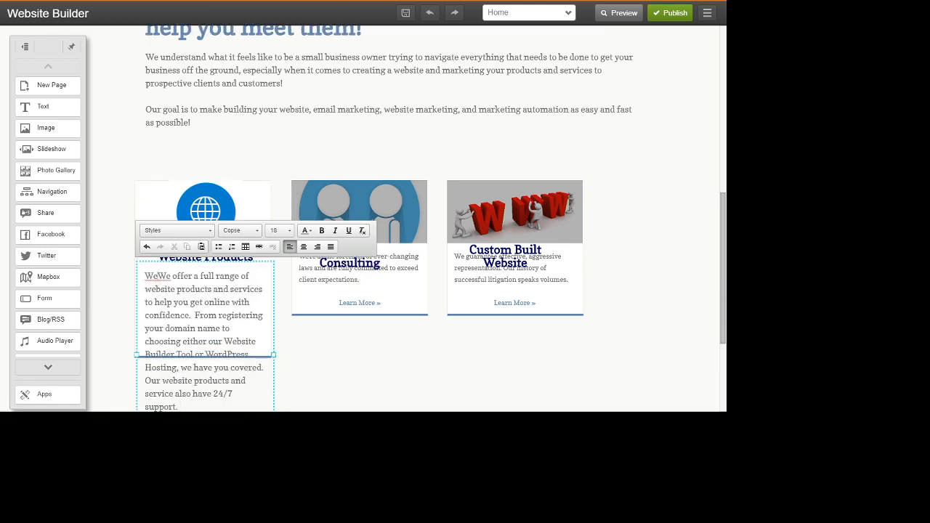
key("BackSpace")
key("BackSpace")
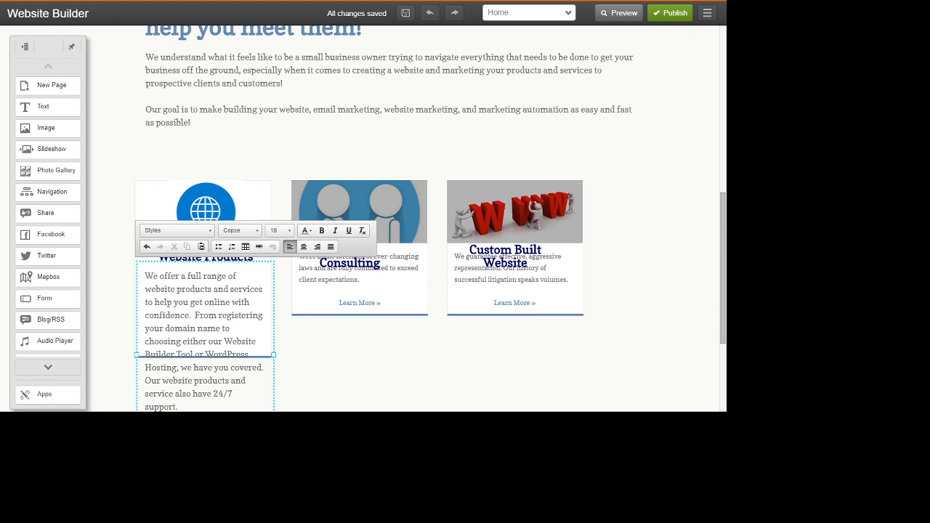
Shorten the Website Products description so it ends with "Hosting....", removing the rest of the paragraph through "support."
type("....")
key("Delete")
key("Delete")
key("Delete")
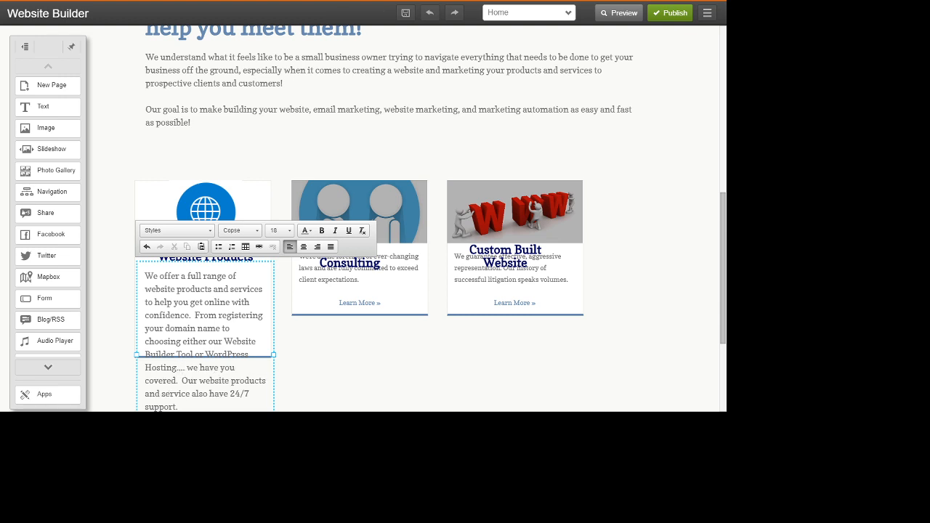
key("Delete")
key("Delete")
key("Delete")
key("Delete")
key("Delete")
key("Delete")
key("Delete")
key("Delete")
key("Delete")
key("Delete")
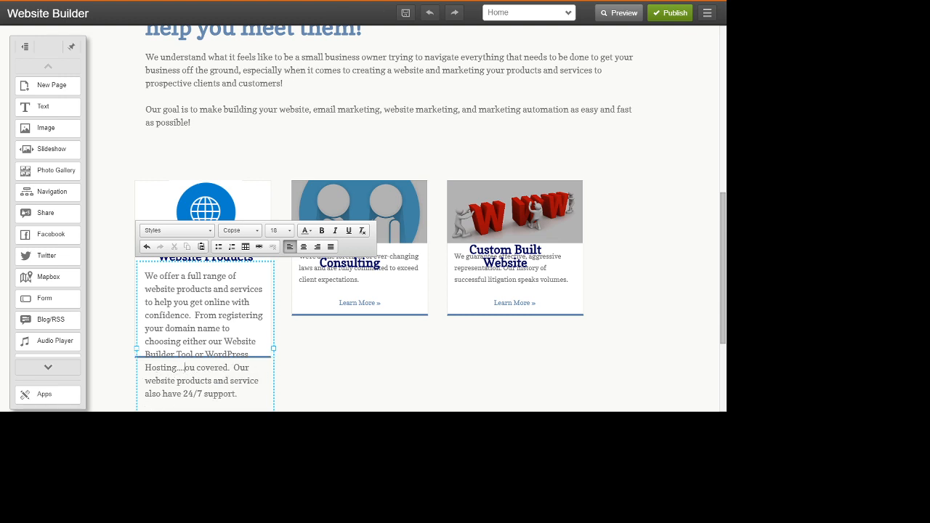
key("Delete")
key("Delete")
key("Delete")
key("Delete")
key("Delete")
key("Delete")
key("Delete")
key("Delete")
key("Delete")
key("Delete")
key("Delete")
key("Delete")
key("Delete")
key("Delete")
key("Delete")
key("Delete")
key("Delete")
key("Delete")
key("Delete")
key("Delete")
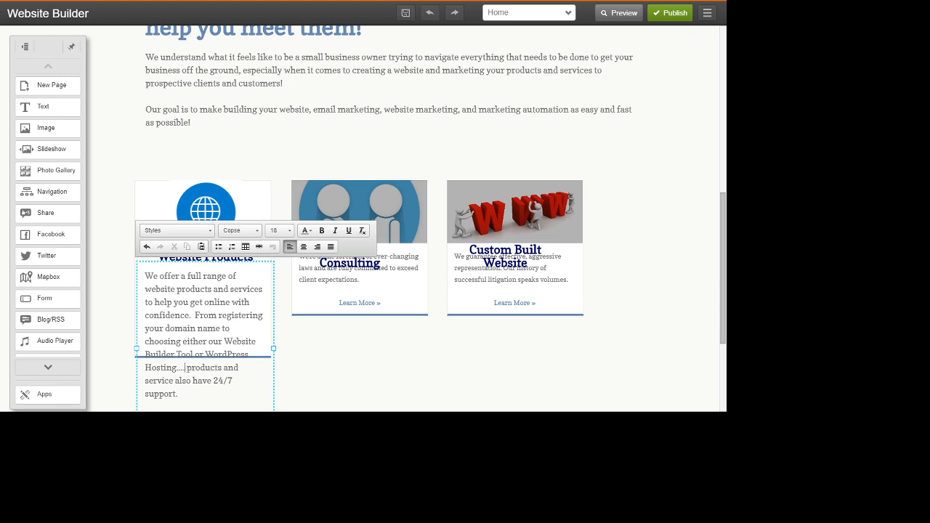
key("Delete")
key("Delete")
key("Delete")
key("Delete")
key("Delete")
key("Delete")
key("Delete")
key("Delete")
key("Delete")
key("Delete")
key("Delete")
key("Delete")
key("Delete")
key("Delete")
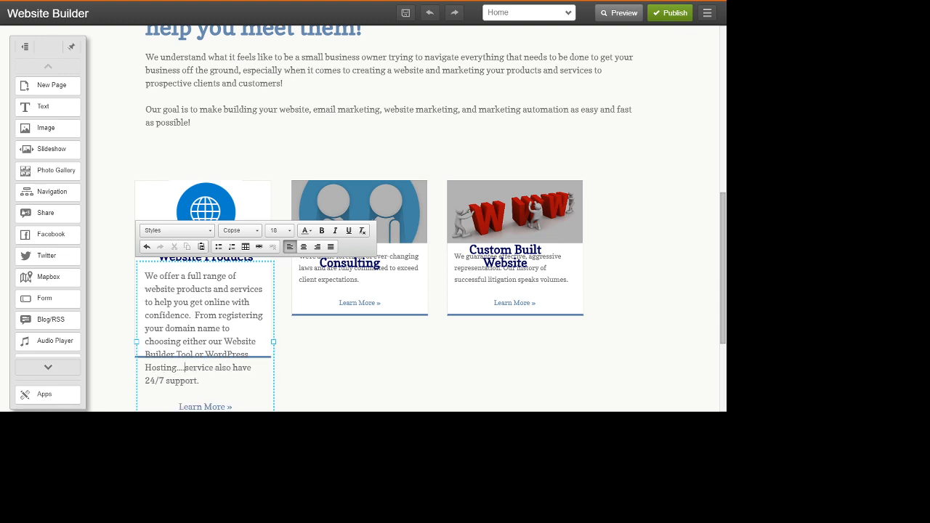
key("Delete")
key("Delete")
key("Delete")
key("Delete")
key("Delete")
key("Delete")
key("Delete")
key("Delete")
key("Delete")
key("Delete")
key("Delete")
key("Delete")
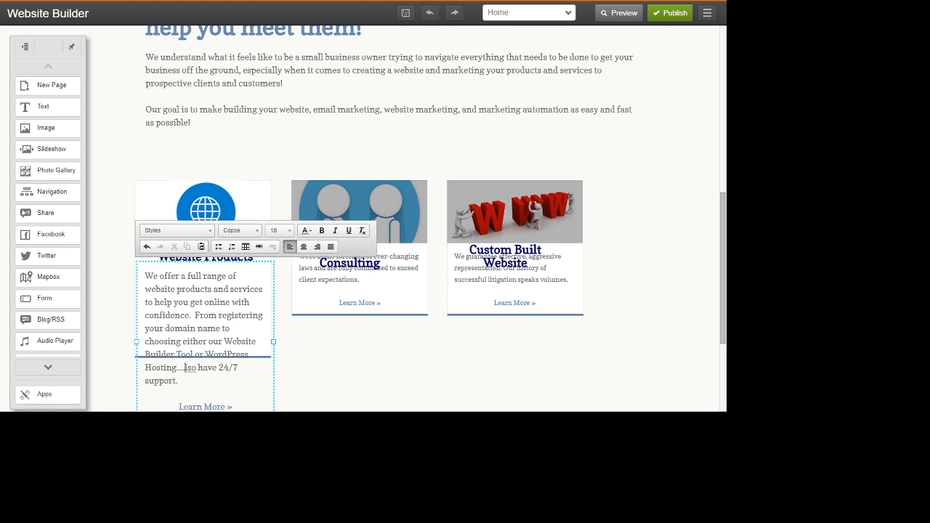
key("Delete")
key("Delete")
key("Delete")
key("Delete")
key("Delete")
key("Delete")
key("Delete")
key("Delete")
key("Delete")
key("Delete")
key("Delete")
key("Delete")
key("Delete")
key("Delete")
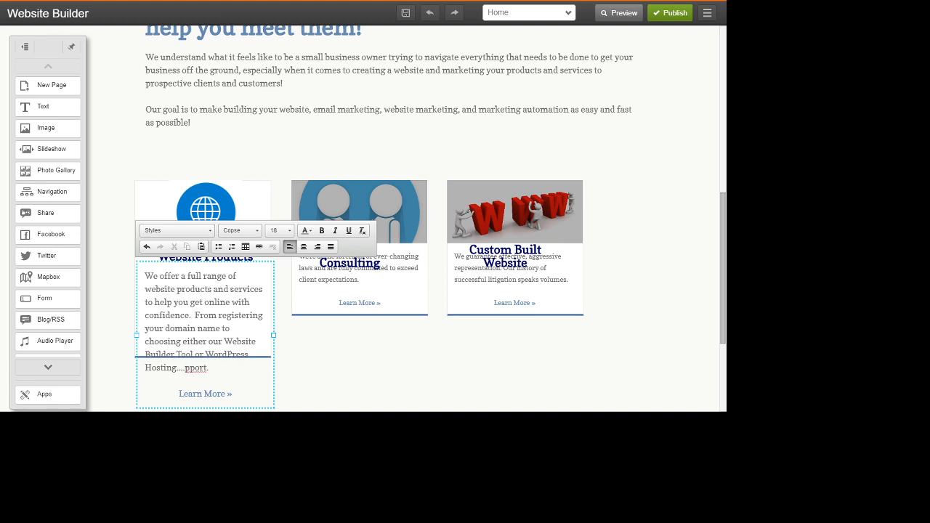
key("Delete")
key("Delete")
key("Delete")
key("Escape")
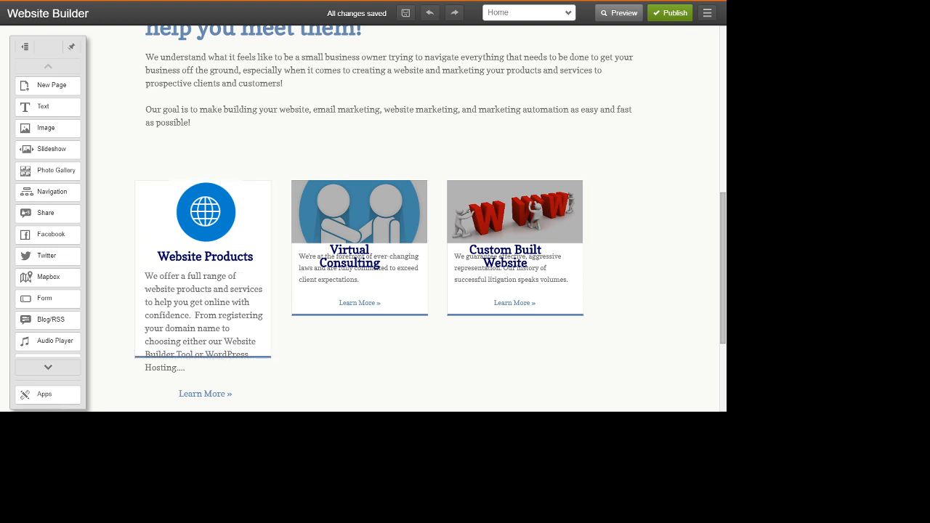
Shift the Website Products card's background box slightly right and extend it downward to enclose the Learn More link
left_click_drag(250, 218, 253, 218)
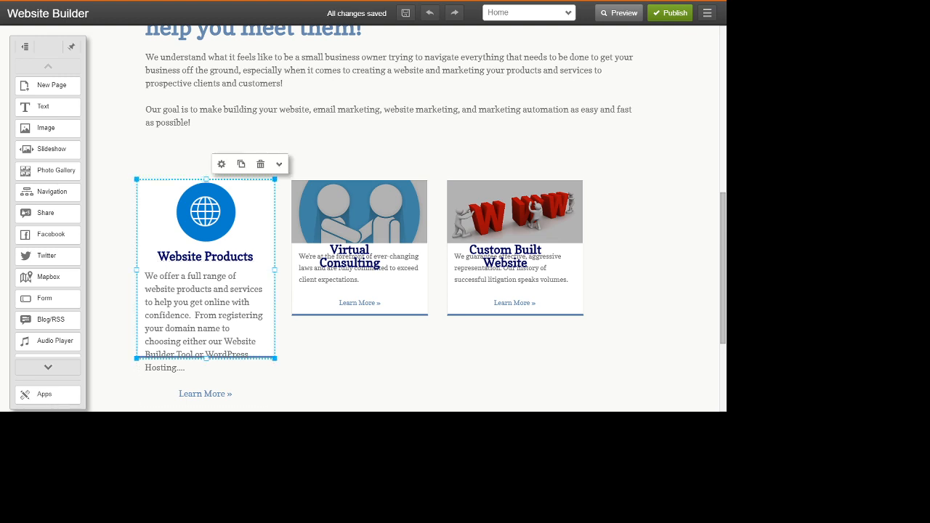
left_click_drag(206, 358, 206, 411)
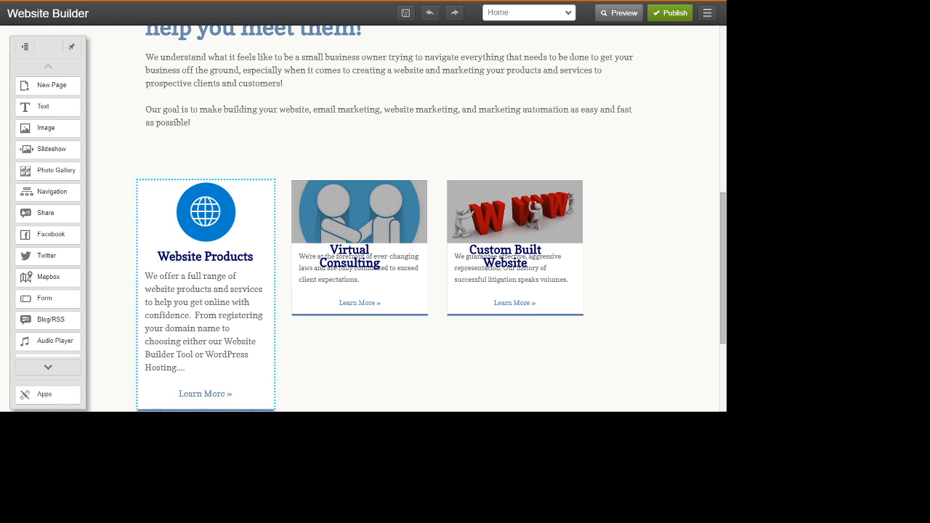
scroll(363, 218, "down", 2)
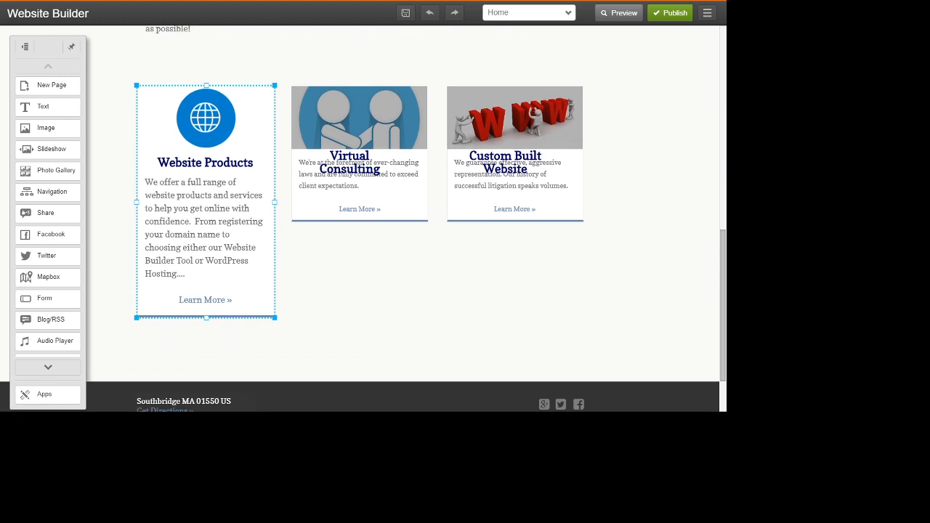
key("Escape")
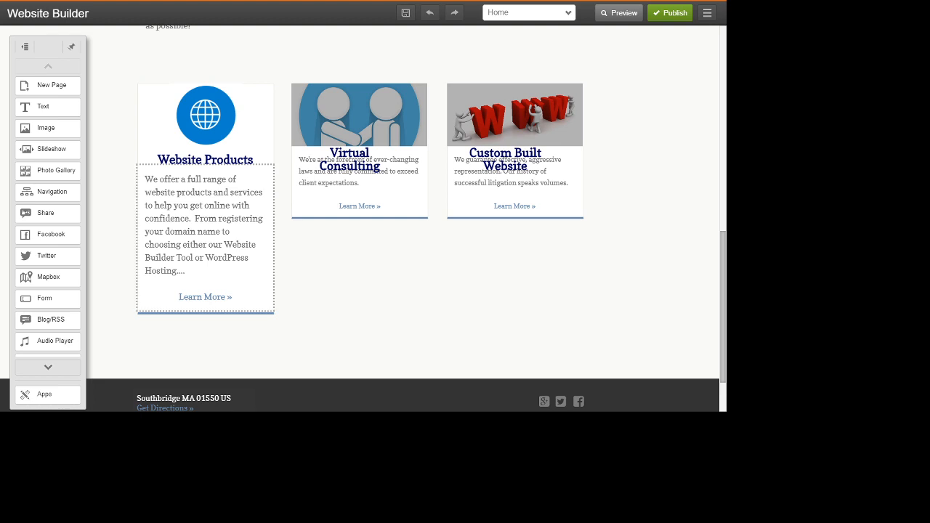
left_click(205, 238)
left_click_drag(204, 238, 204, 238)
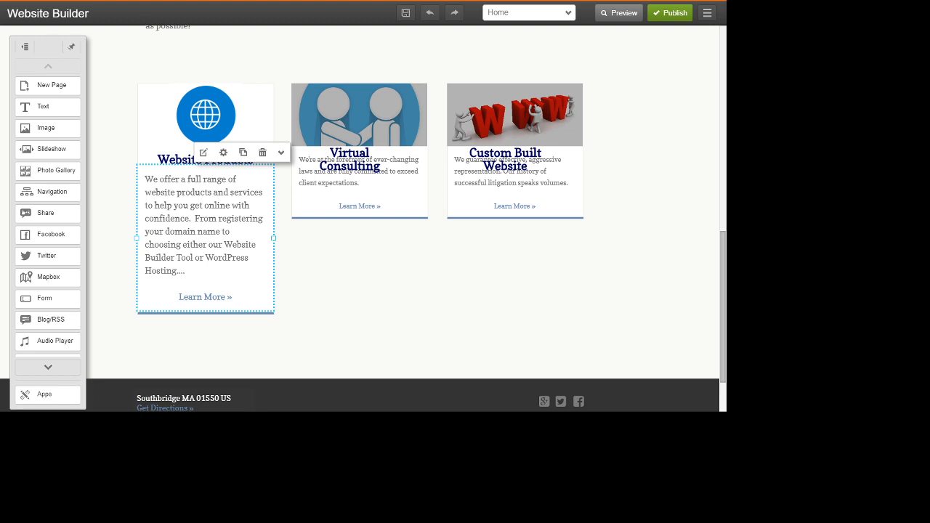
left_click(349, 284)
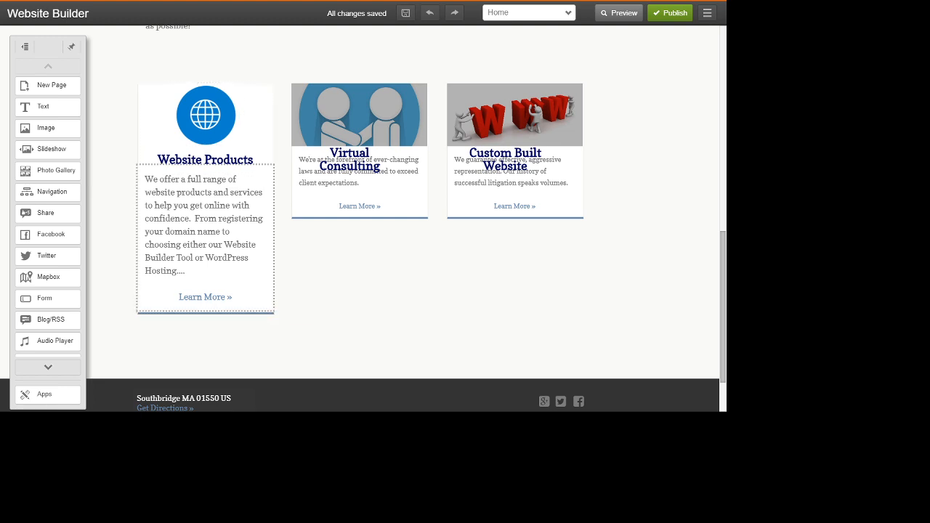
left_click(218, 233)
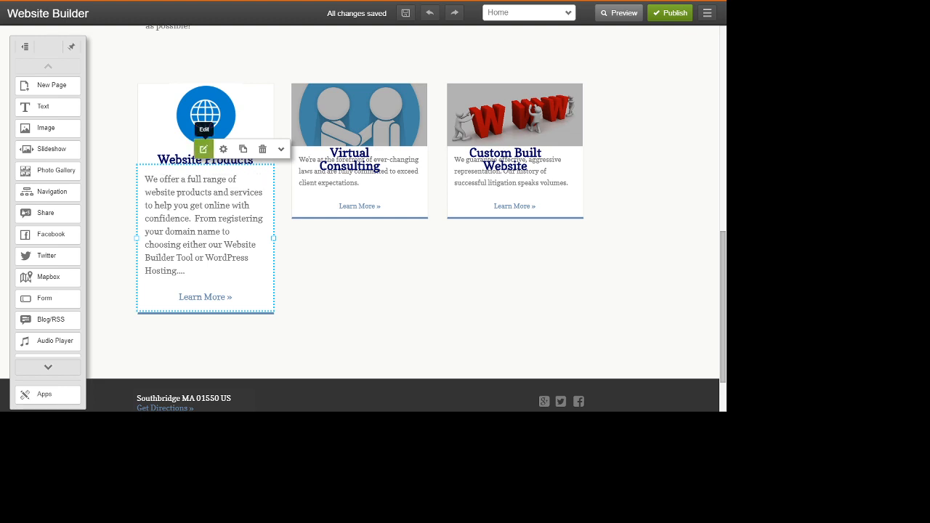
left_click(203, 149)
left_click(348, 276)
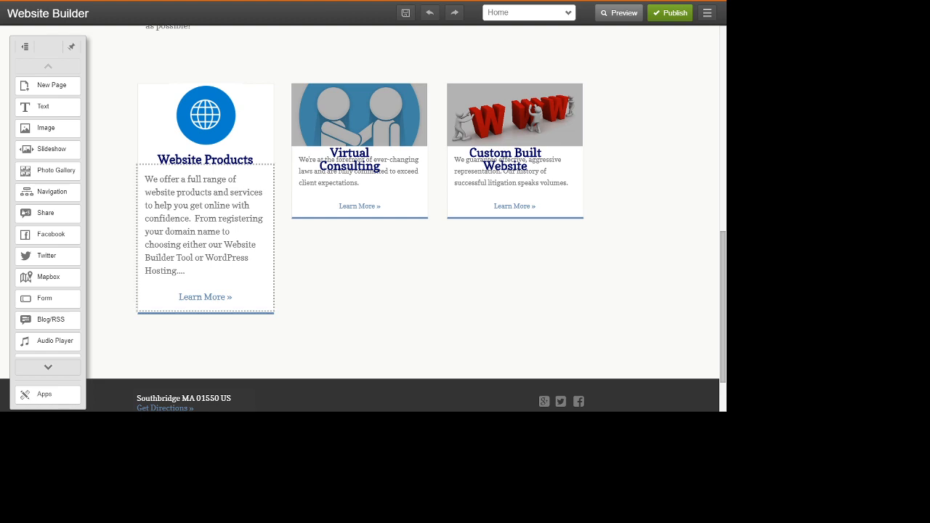
left_click_drag(218, 232, 194, 232)
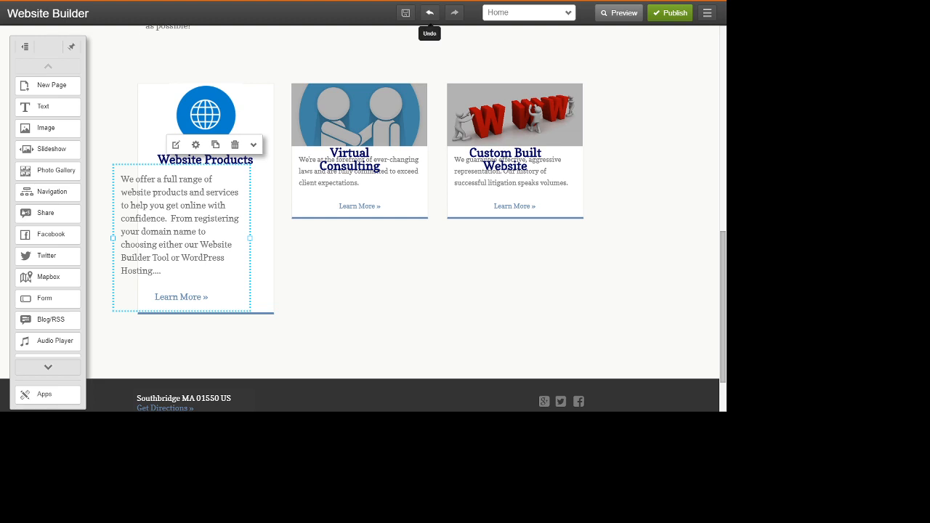
left_click(430, 12)
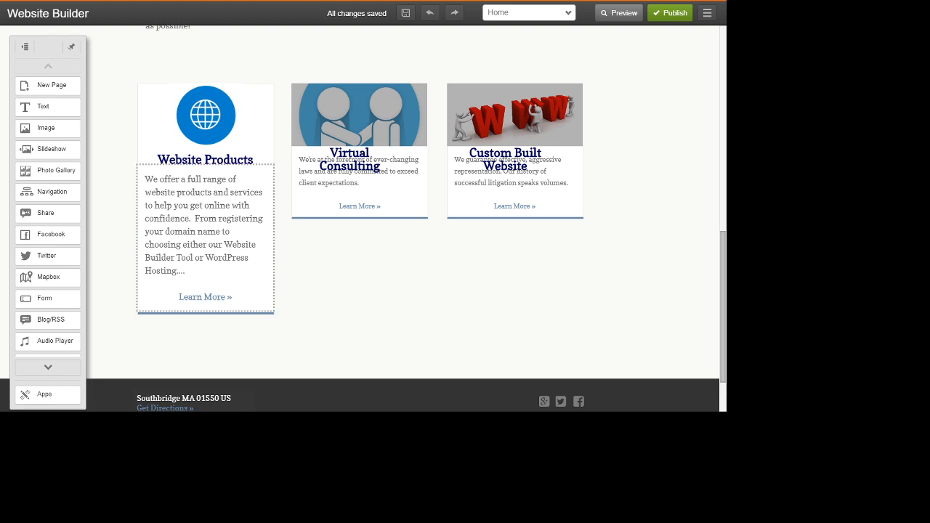
Nudge the Website Products description text box slightly right to align it with the card's background box
left_click(226, 231)
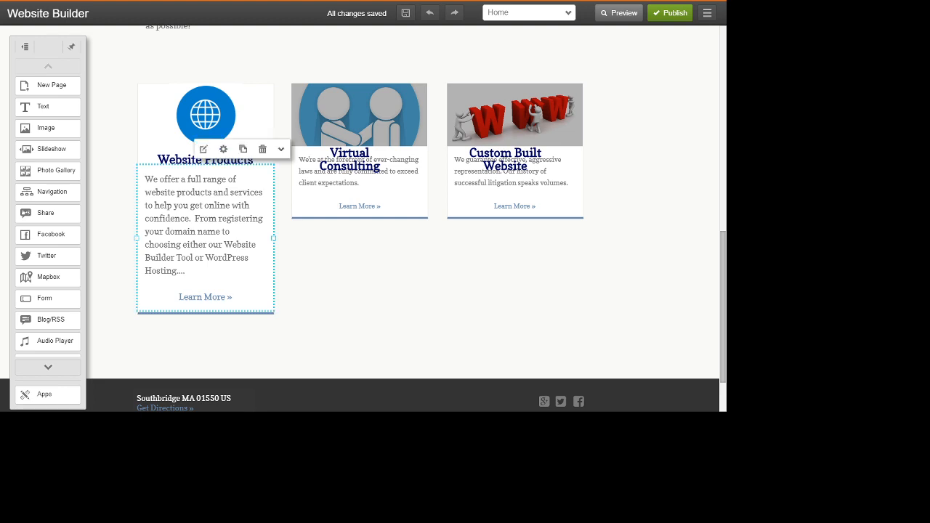
mouse_move(226, 231)
left_mouse_down()
mouse_move(236, 232)
mouse_move(228, 231)
left_mouse_up()
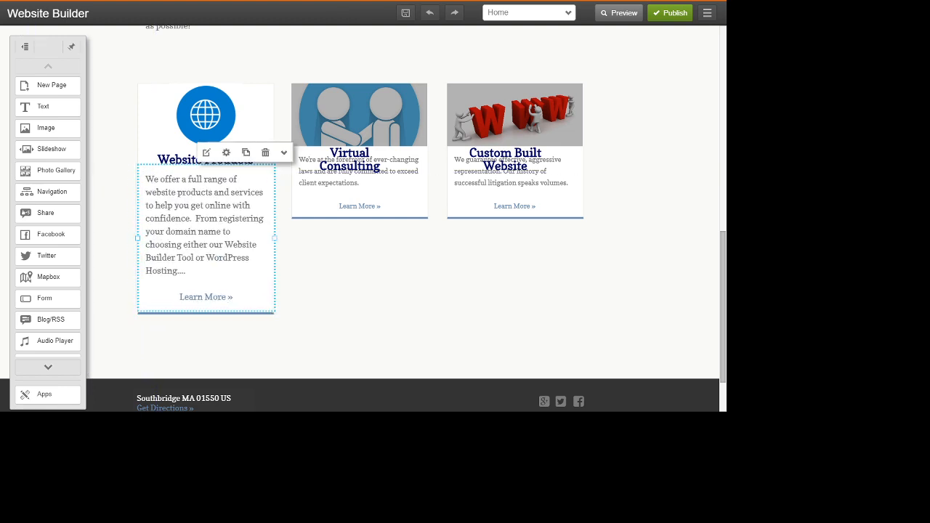
double_click(227, 231)
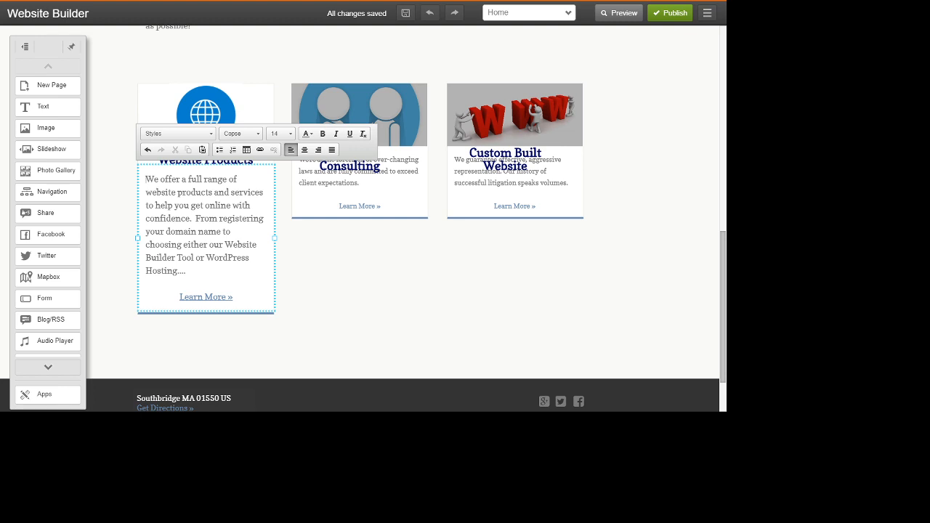
left_click(327, 291)
Examine the text settings and the additional layer and position options of the Website Products description text box
left_click(233, 243)
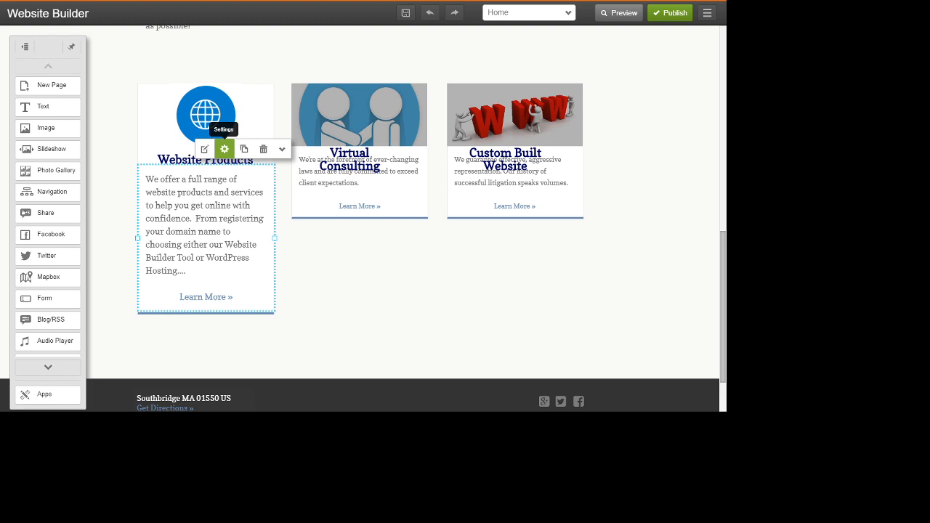
left_click(224, 149)
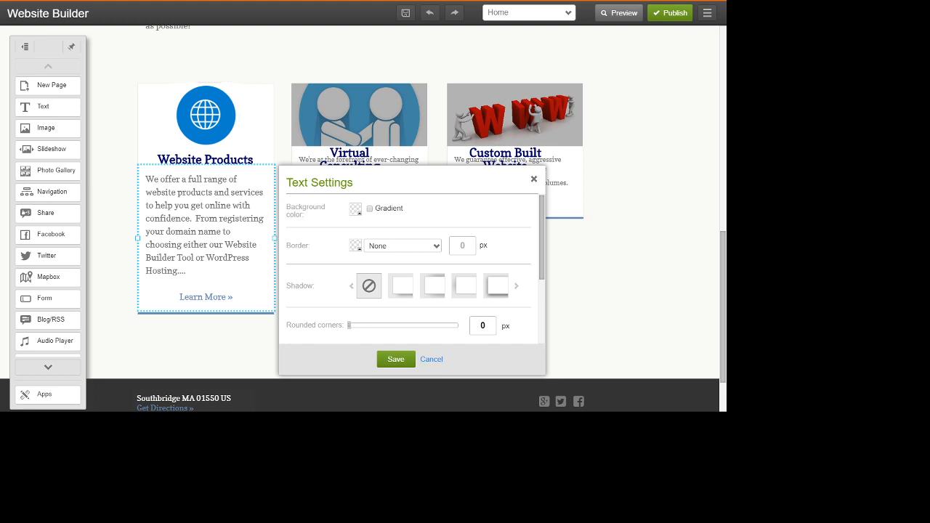
left_click(534, 180)
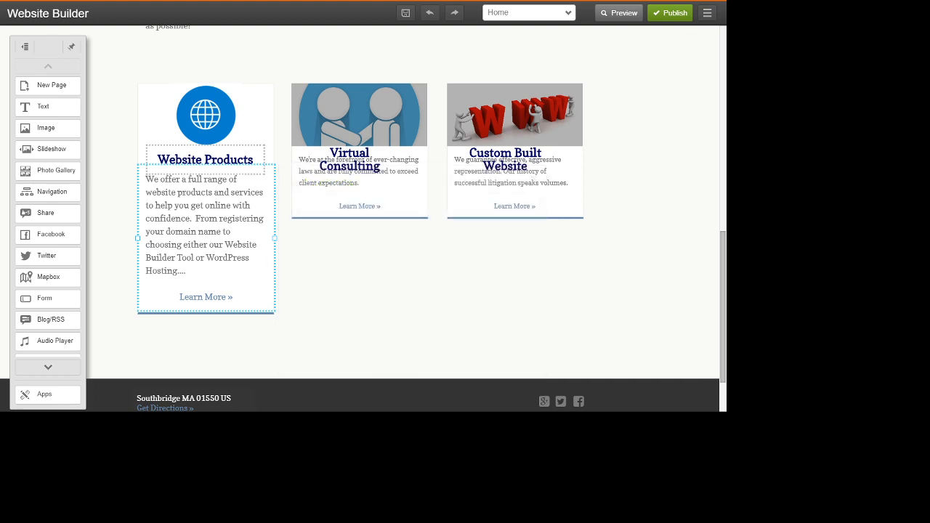
left_click(243, 205)
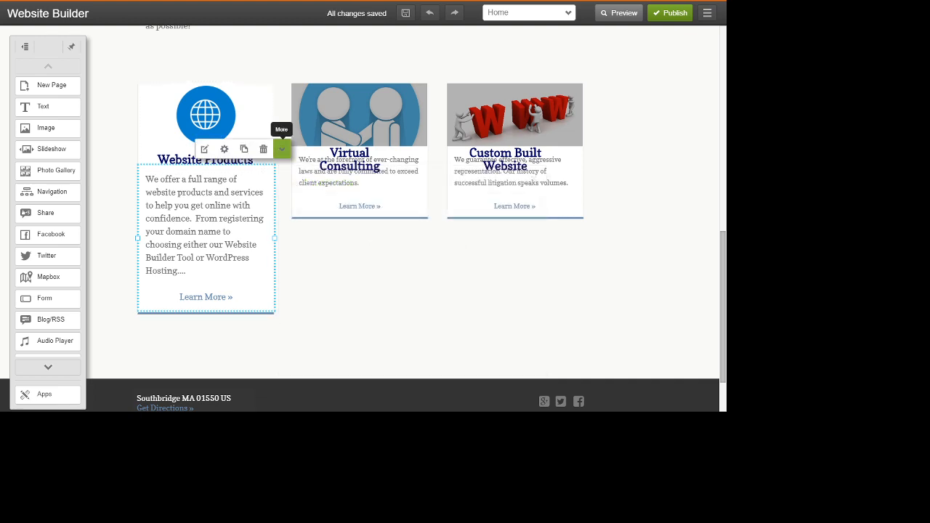
left_click(282, 149)
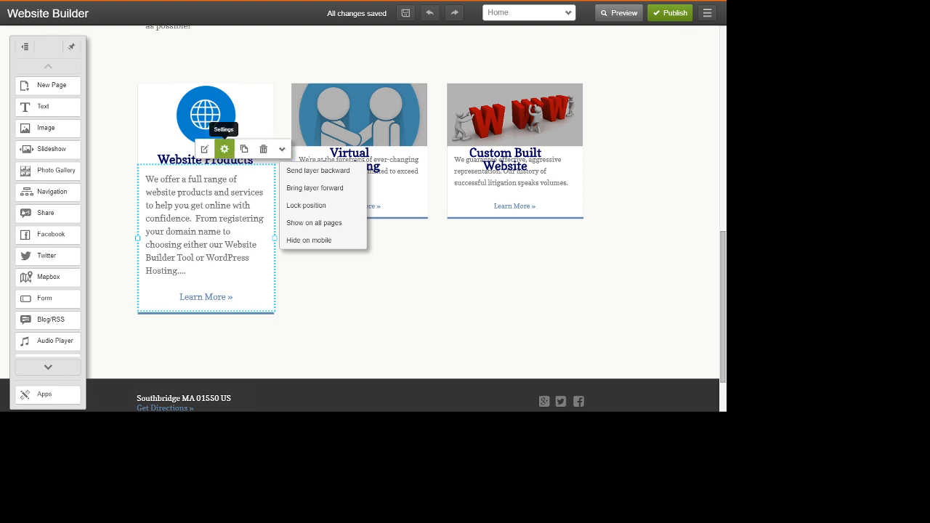
left_click(218, 207)
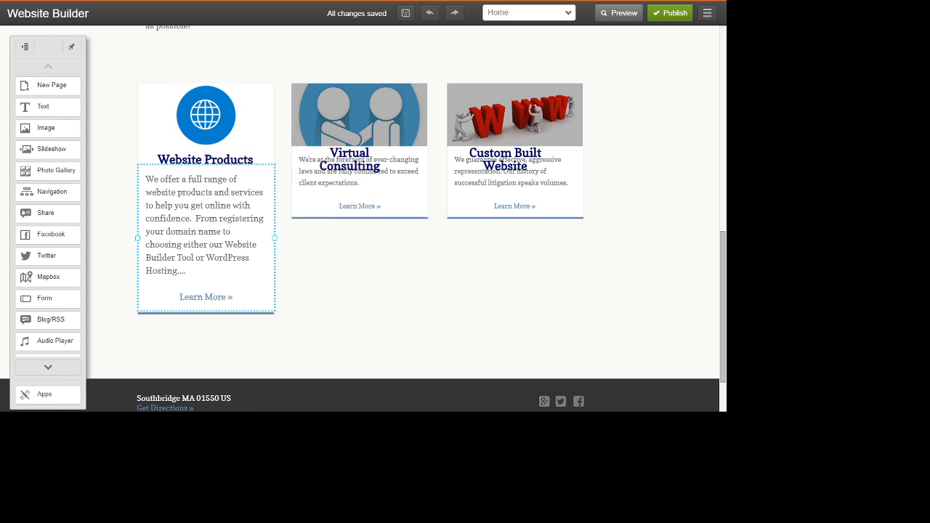
left_click(218, 207)
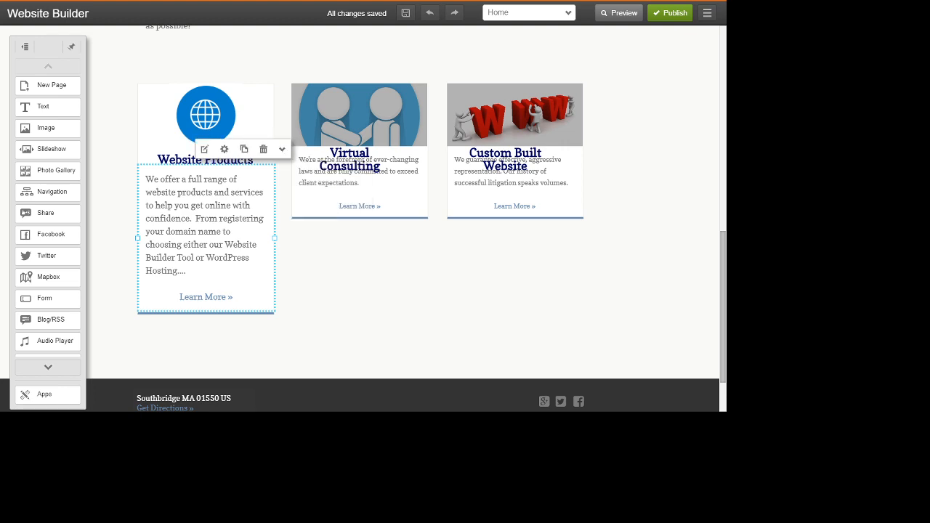
double_click(207, 226)
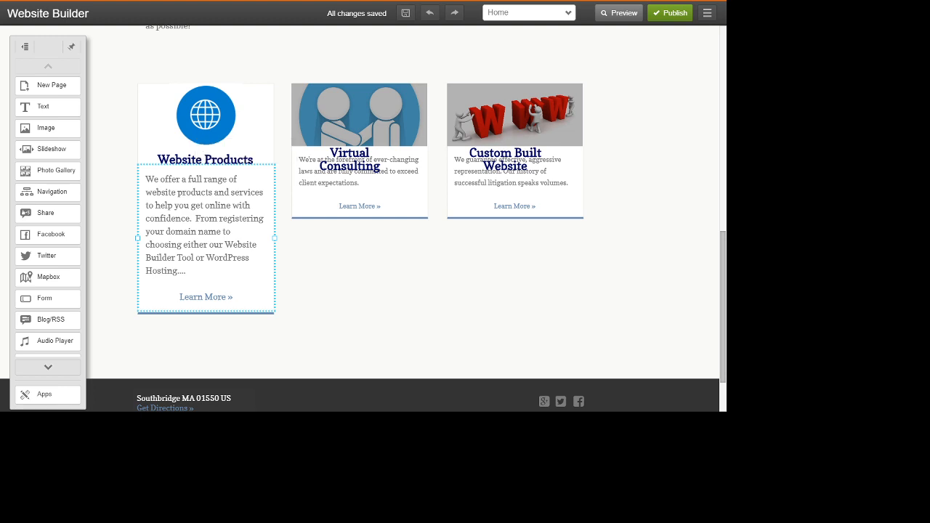
key("Escape")
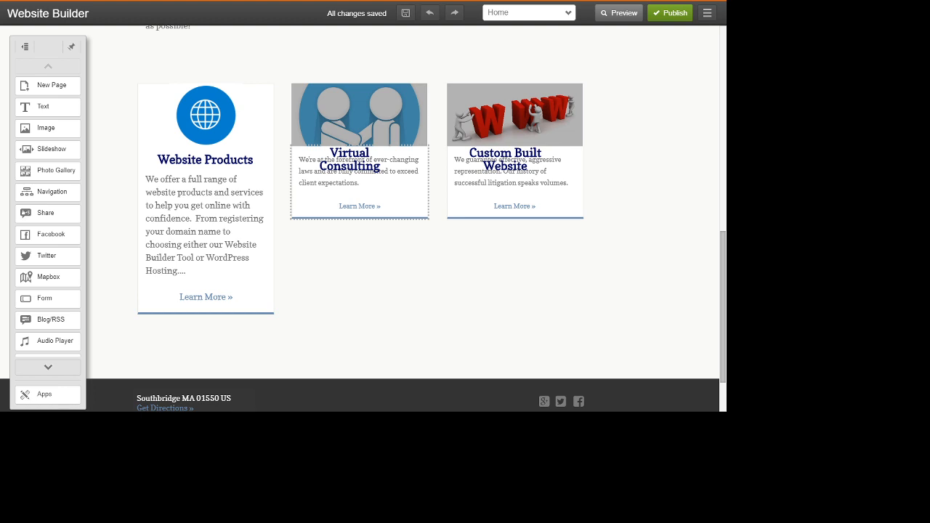
Move the Virtual Consulting description text box straight down, level with the Website Products description
left_click(371, 184)
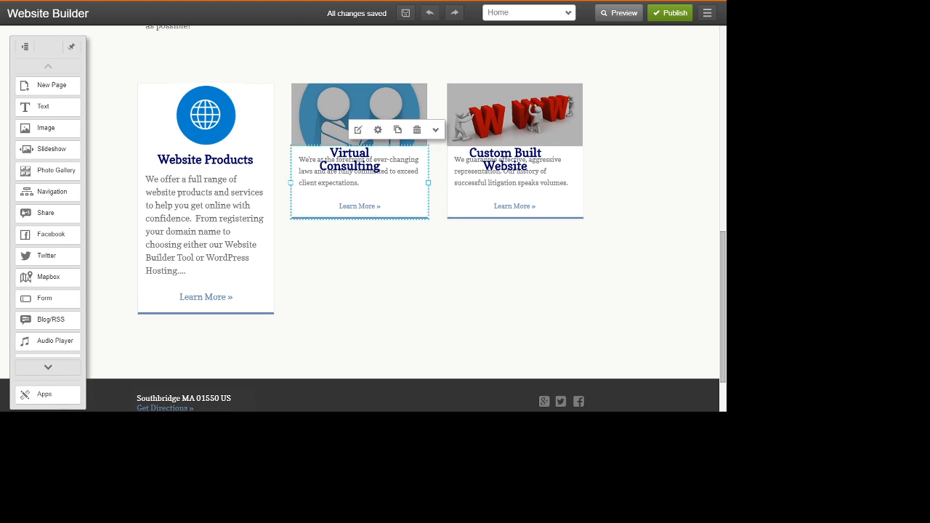
left_click_drag(370, 183, 372, 203)
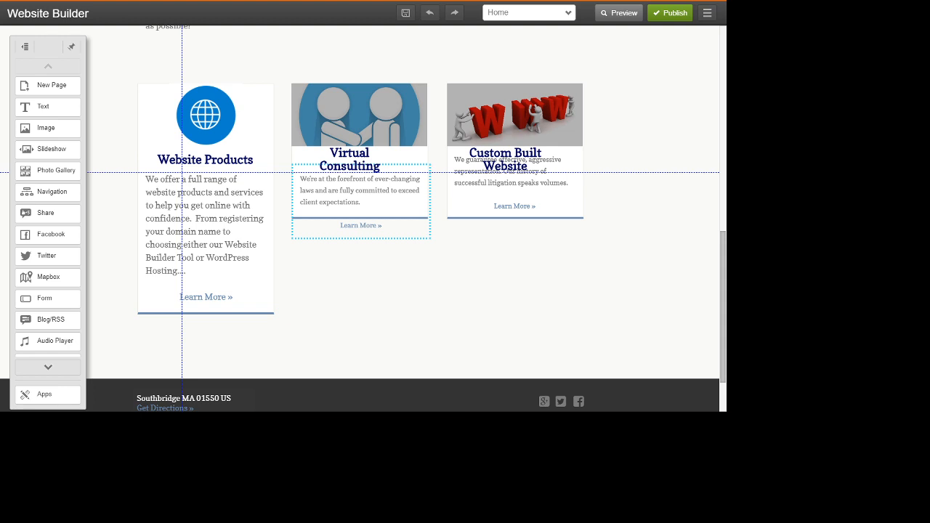
left_click_drag(372, 202, 371, 203)
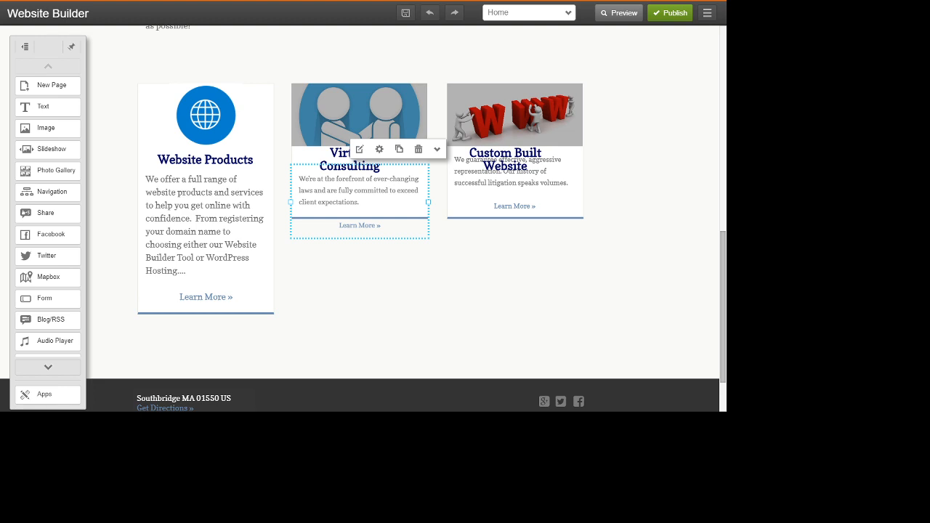
mouse_move(371, 203)
left_mouse_down()
mouse_move(333, 196)
mouse_move(380, 202)
left_mouse_up()
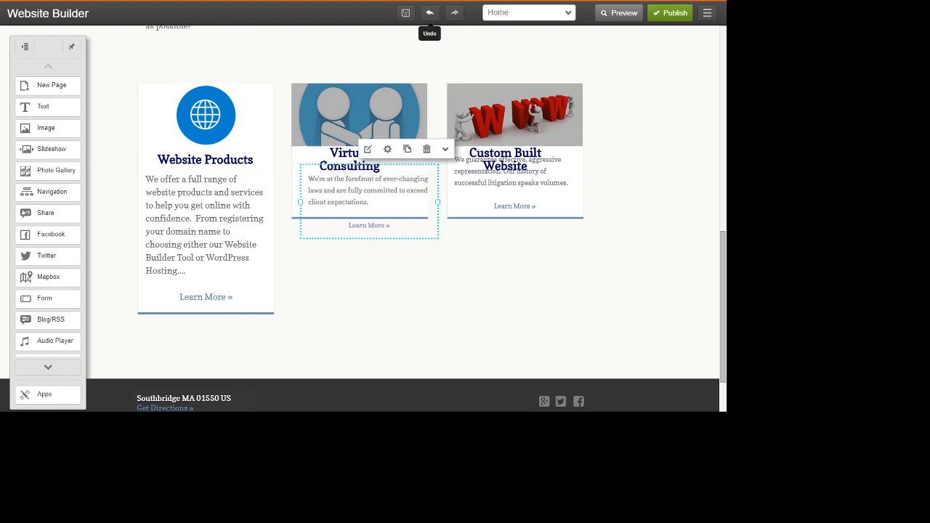
left_click(429, 12)
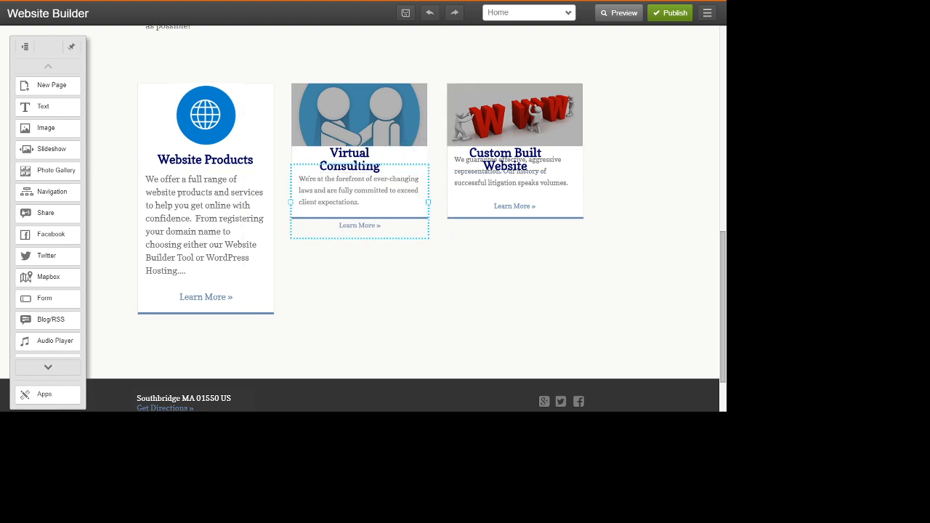
Insert a blank line above the text of the Virtual Consulting description
left_click(360, 196)
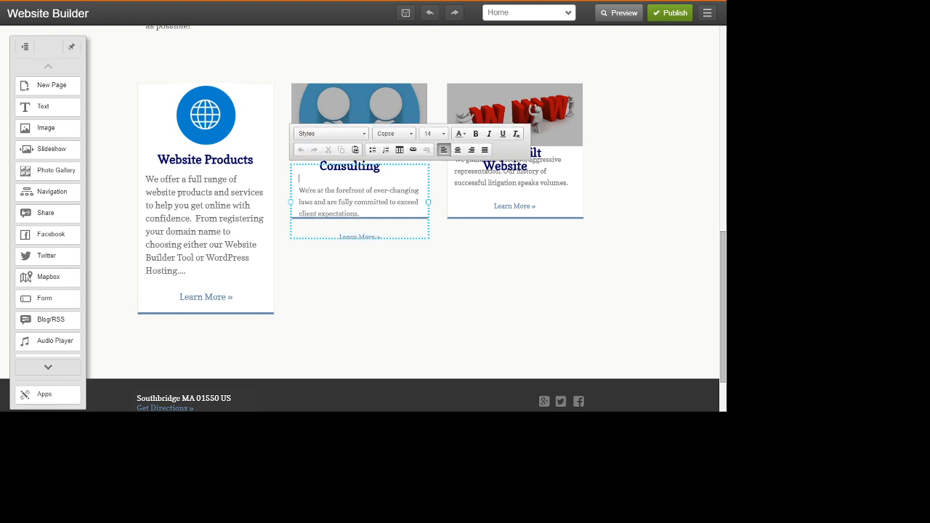
key("Escape")
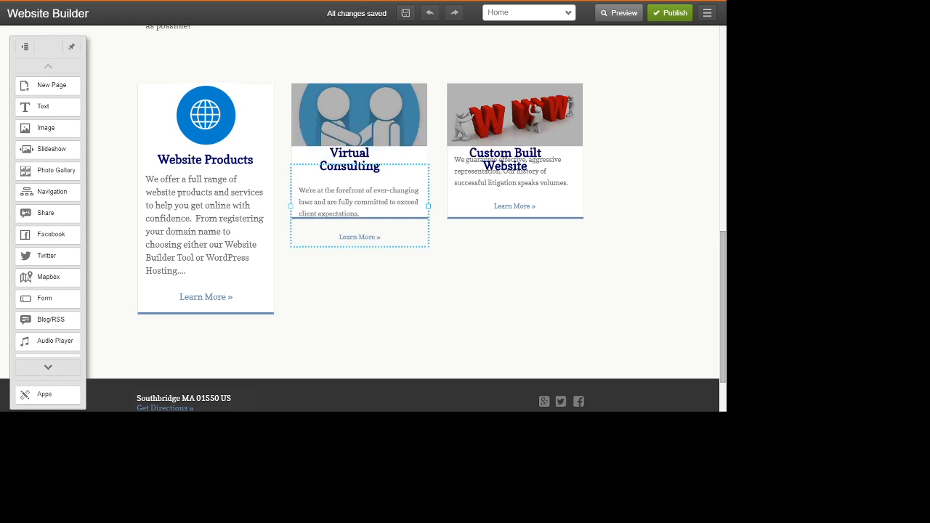
mouse_move(359, 196)
left_mouse_down()
mouse_move(351, 194)
mouse_move(360, 196)
left_mouse_up()
Set the Virtual Consulting template description text to font size 18
double_click(360, 196)
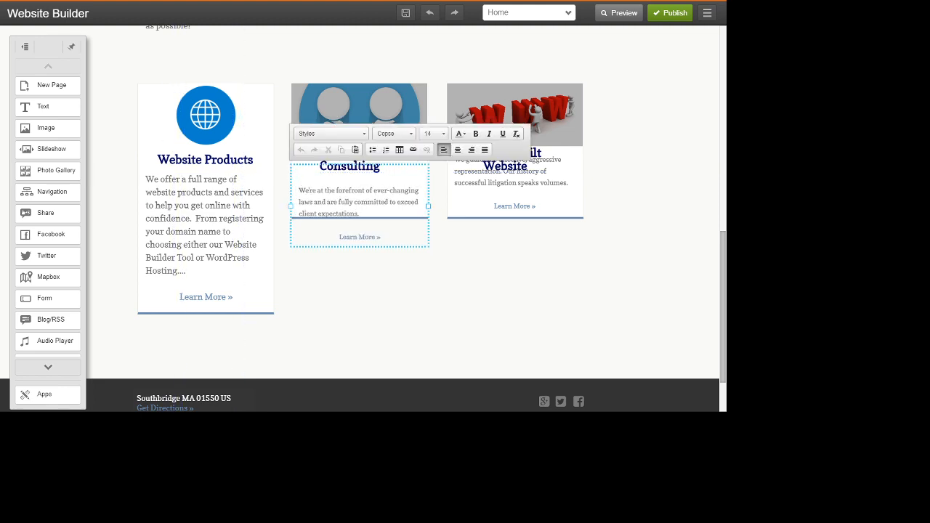
left_click_drag(299, 190, 360, 214)
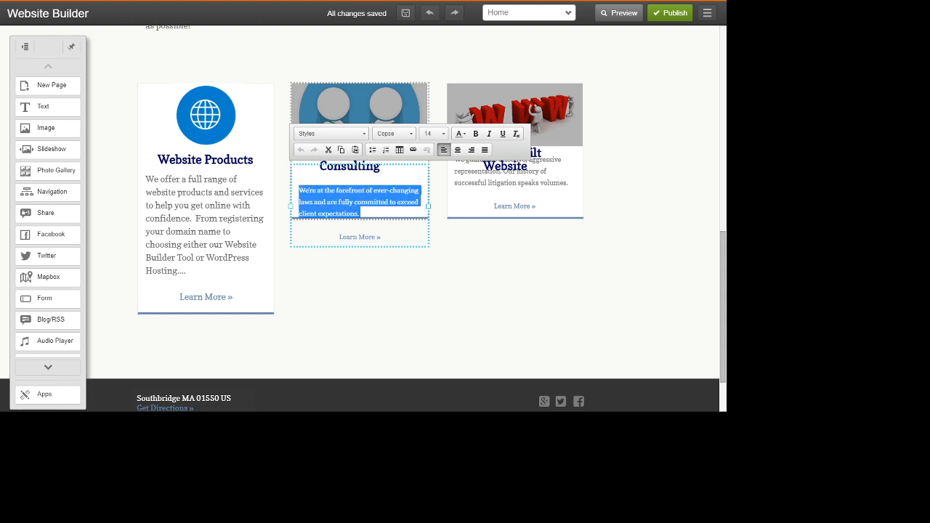
left_click(434, 134)
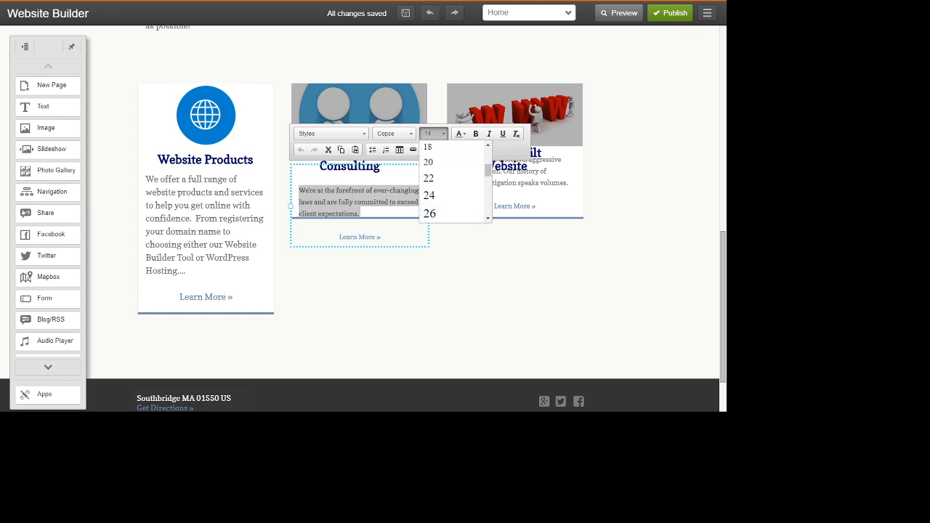
left_click(436, 147)
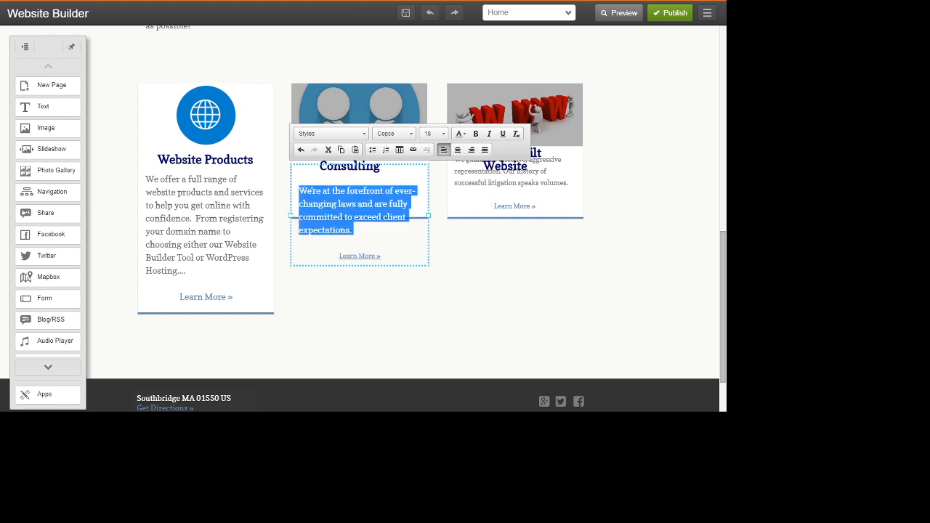
left_click(356, 230)
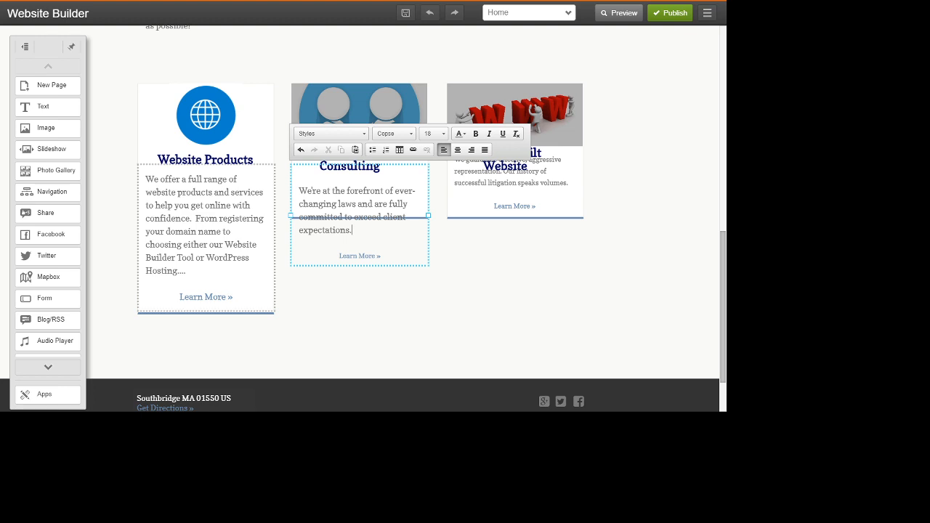
Return the Virtual Consulting template description text to font size 14
left_click(218, 236)
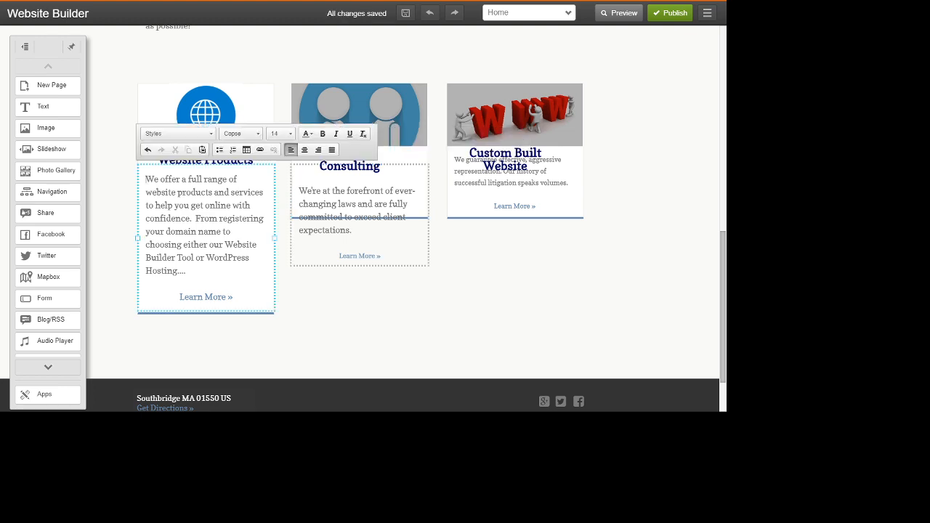
left_click(356, 211)
left_click_drag(352, 230, 299, 190)
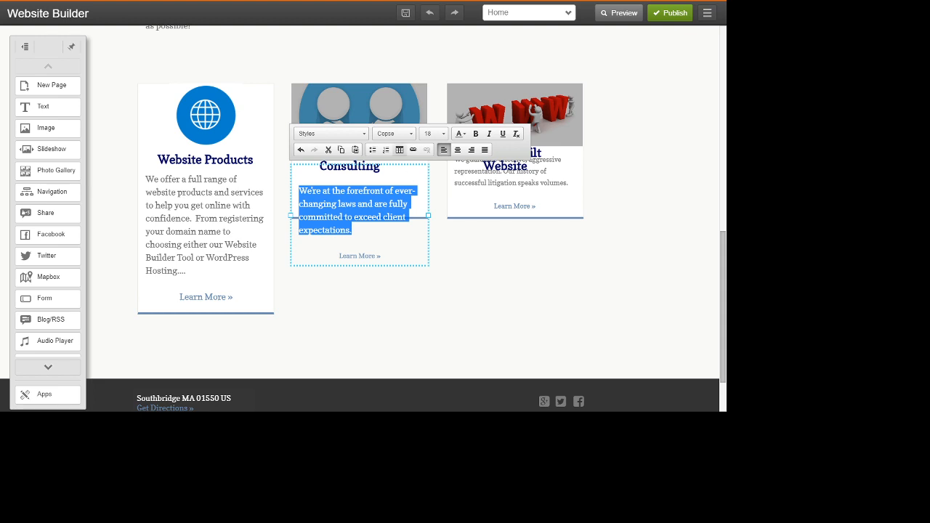
left_click(434, 134)
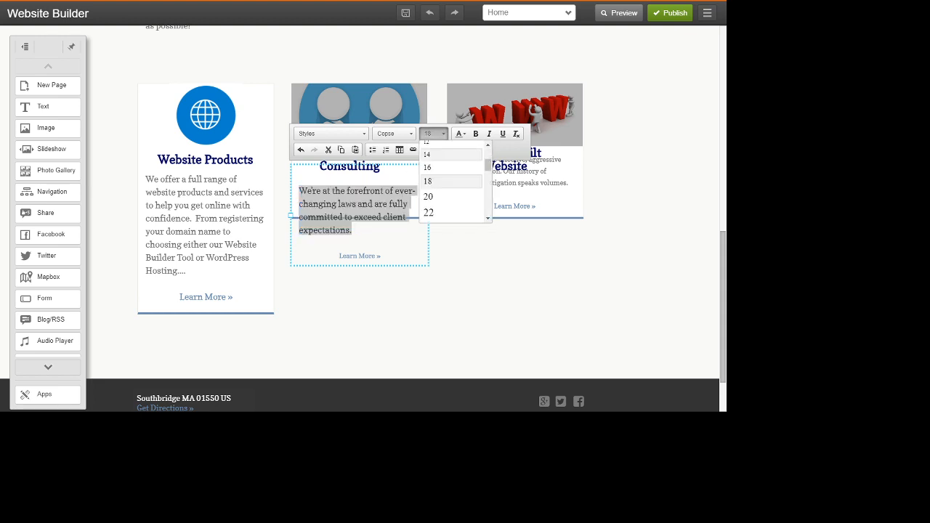
left_click(436, 154)
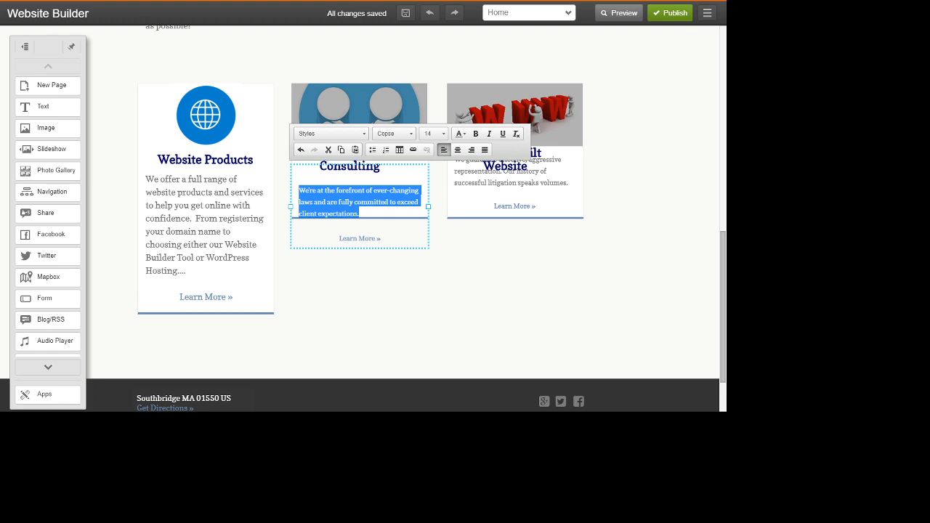
Check the text formatting of the Website Products description
left_click(361, 202)
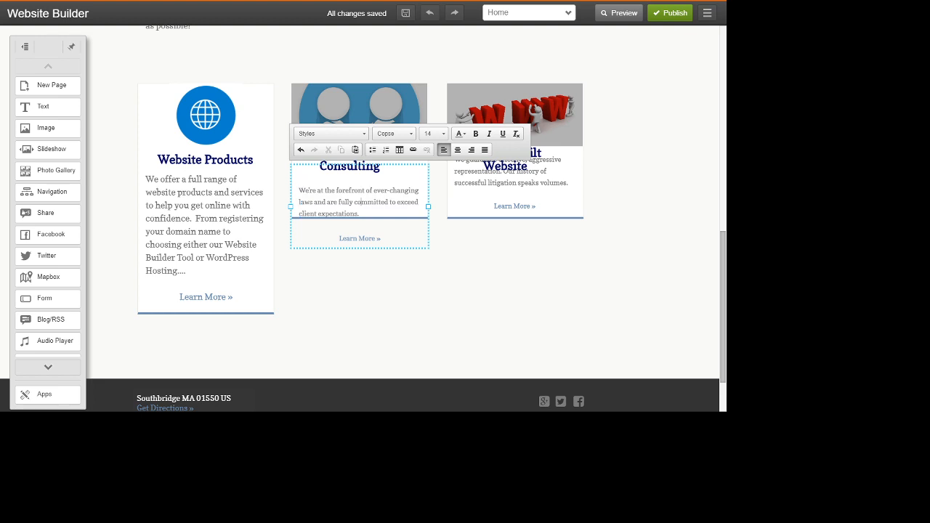
left_click(206, 225)
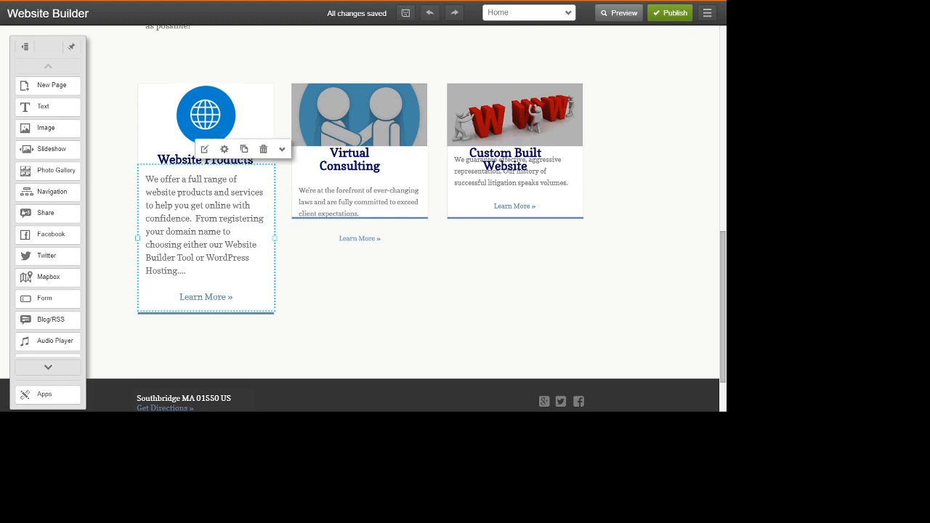
left_click(204, 149)
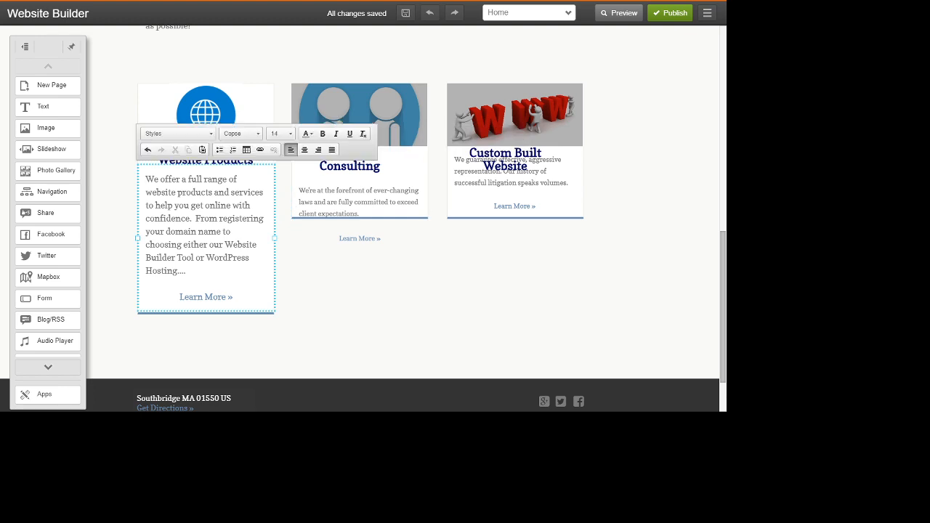
Shift the Virtual Consulting description text box slightly right at the same height
left_click(359, 203)
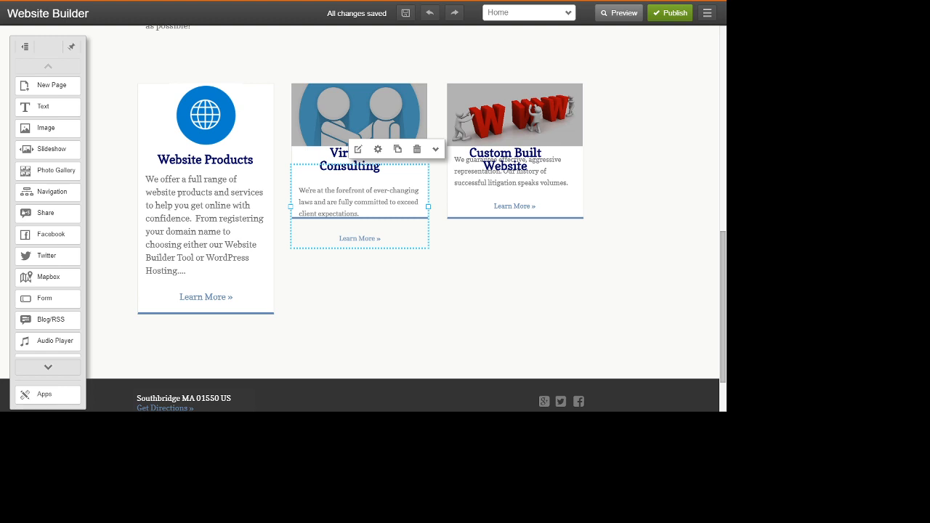
left_click_drag(359, 204, 359, 203)
left_click(431, 13)
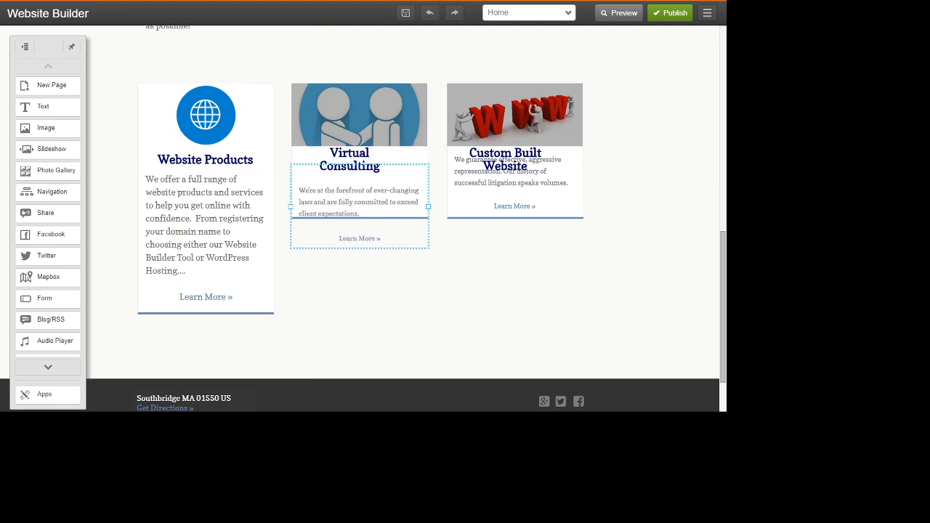
left_click(299, 179)
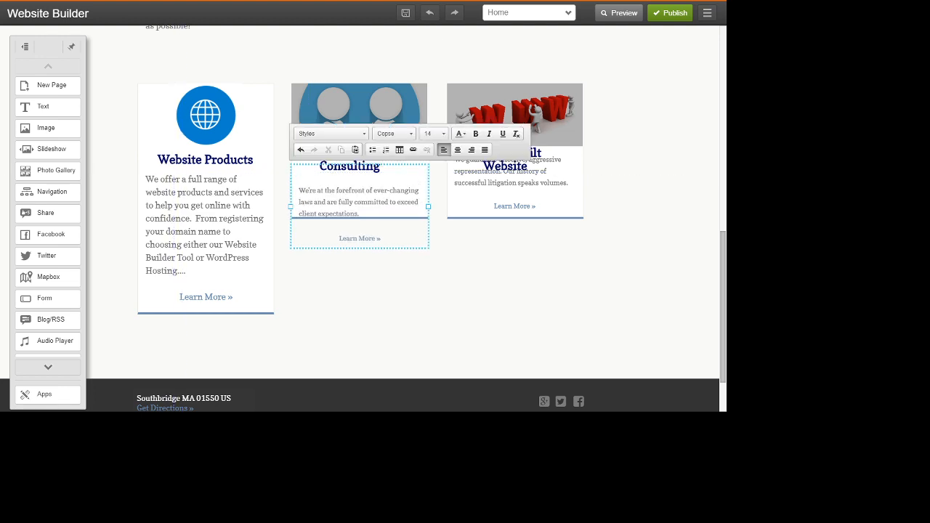
mouse_move(359, 203)
left_mouse_down()
mouse_move(377, 206)
mouse_move(366, 204)
left_mouse_up()
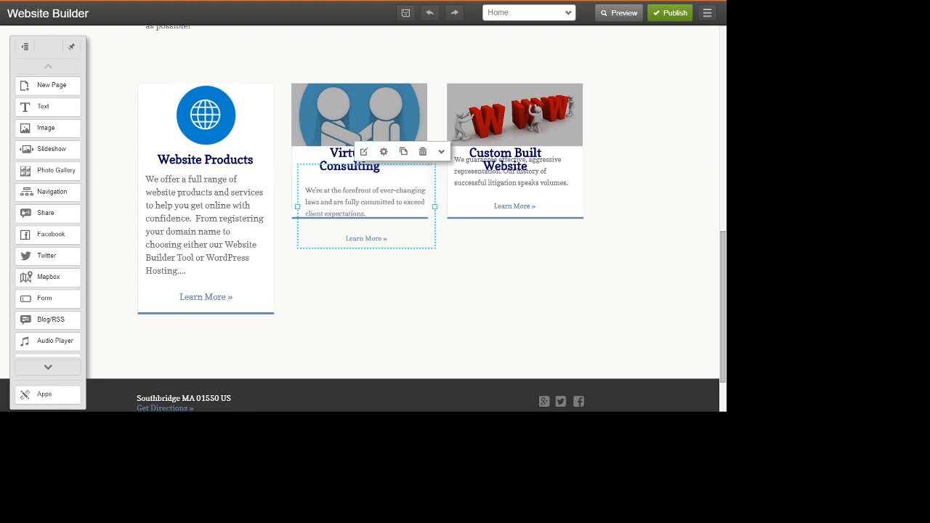
left_click(429, 12)
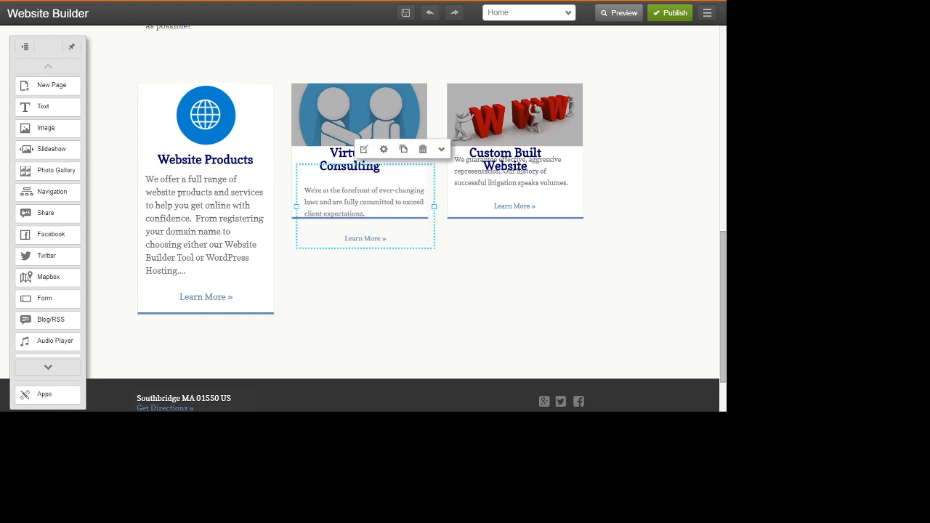
left_click(306, 178)
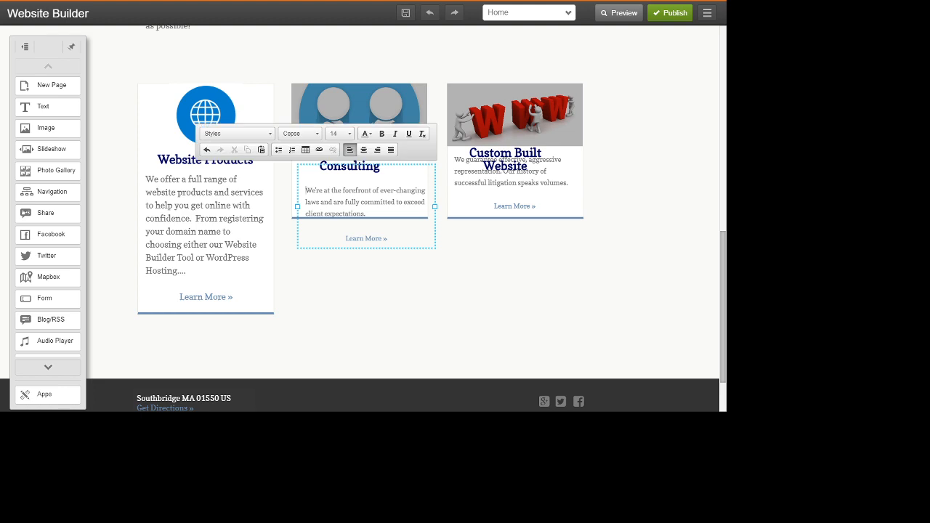
left_click_drag(306, 190, 365, 213)
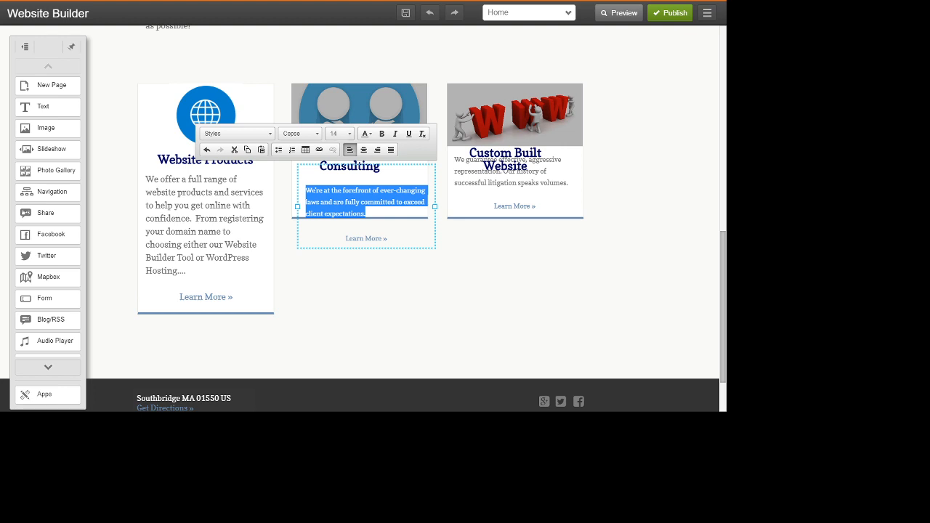
left_click(375, 202)
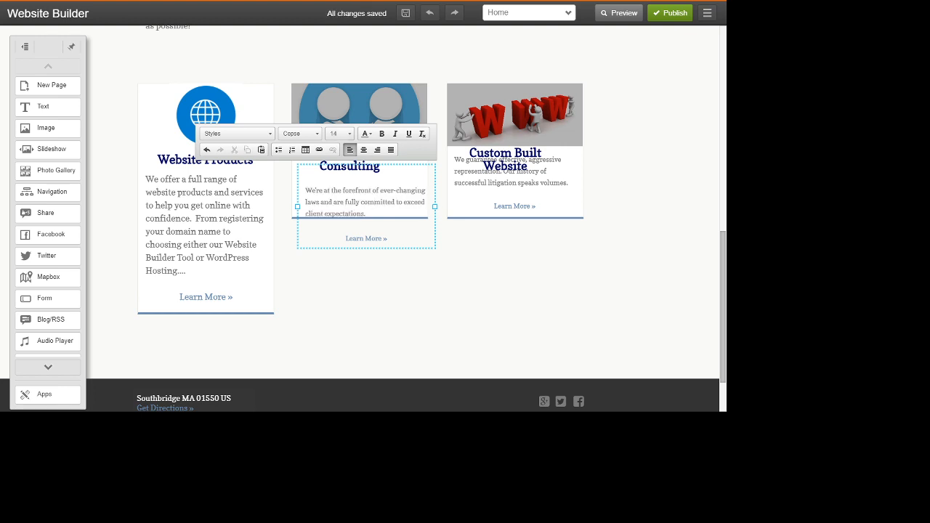
key("Escape")
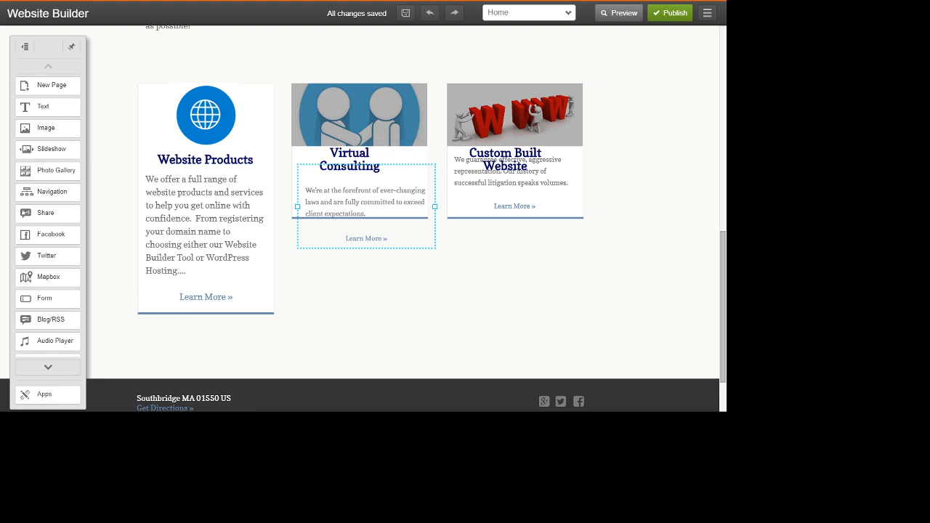
Replace the Virtual Consulting template text with copy running from "We offer virtual consulting and training." to "point you in the right direction!"
left_click(307, 179)
left_click_drag(311, 191, 363, 214)
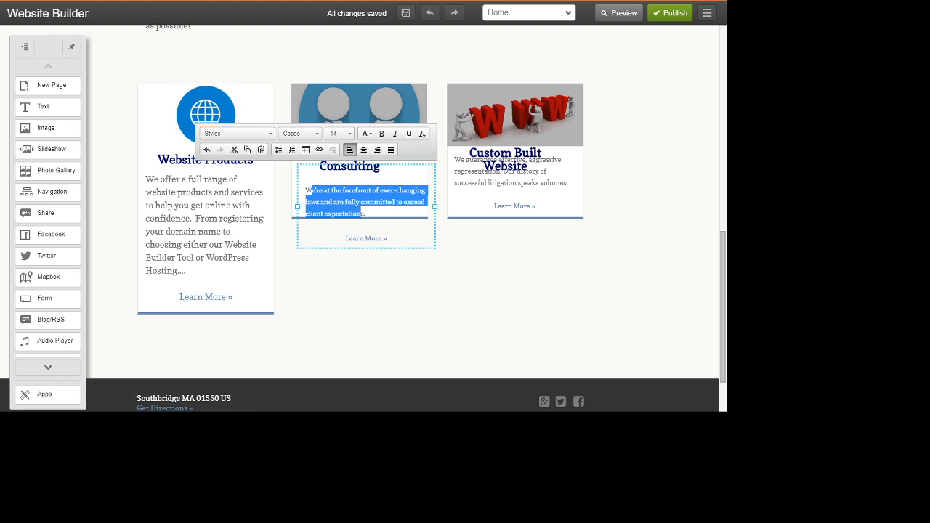
type("We offer virtual consulting and training. You may schedule your own time by viewing availability on our Calendar. Sometimes all you need to get started is to talk with someone who has the expertise to point you in the right direction!")
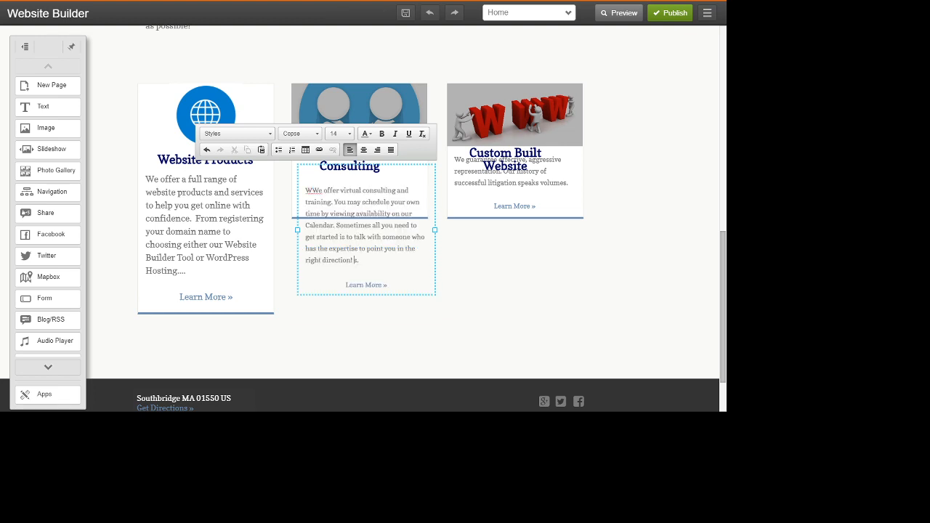
key("BackSpace")
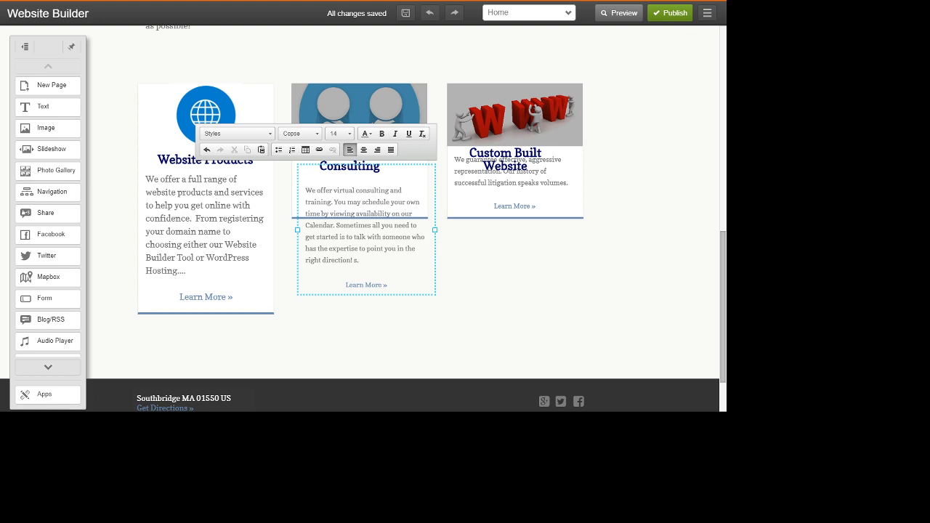
Set the new Virtual Consulting description to font size 18 and move its text box slightly up, close beneath the card title
double_click(306, 178)
left_click_drag(305, 190, 359, 260)
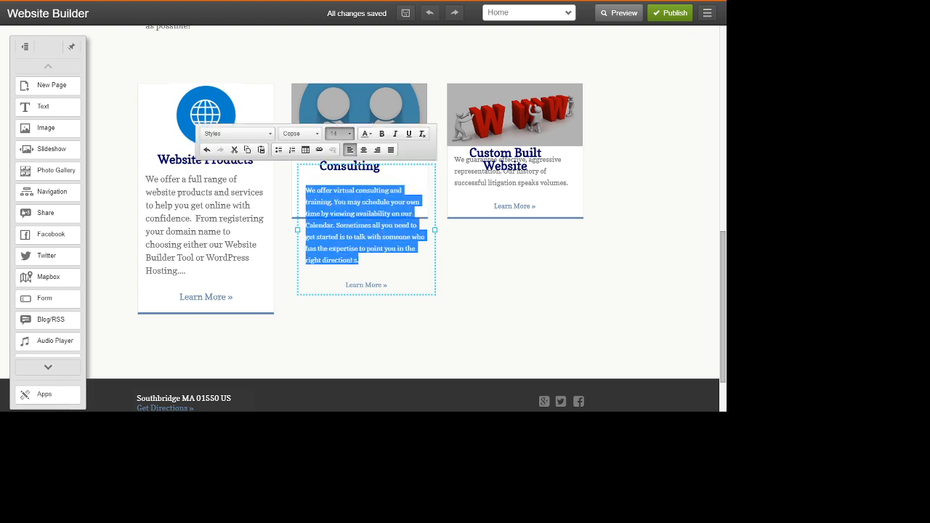
left_click(340, 133)
scroll(357, 211, "down", 1)
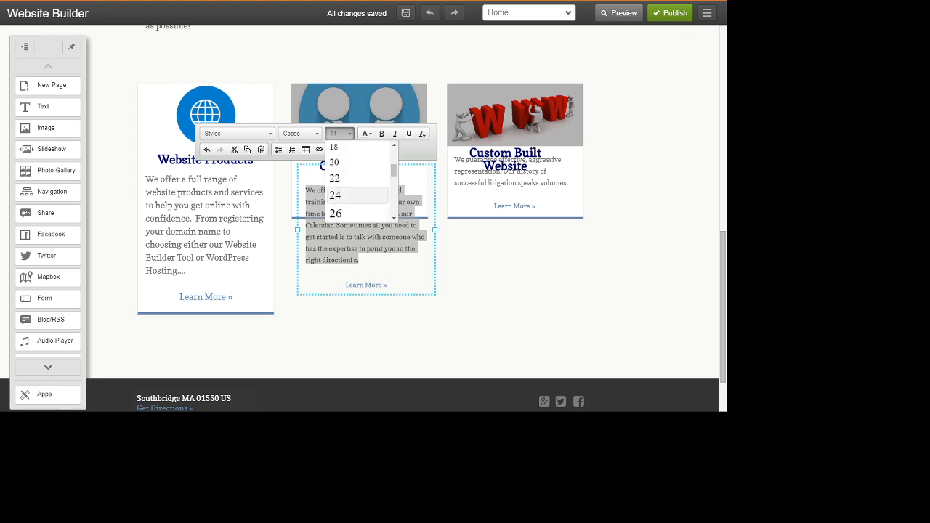
left_click(349, 147)
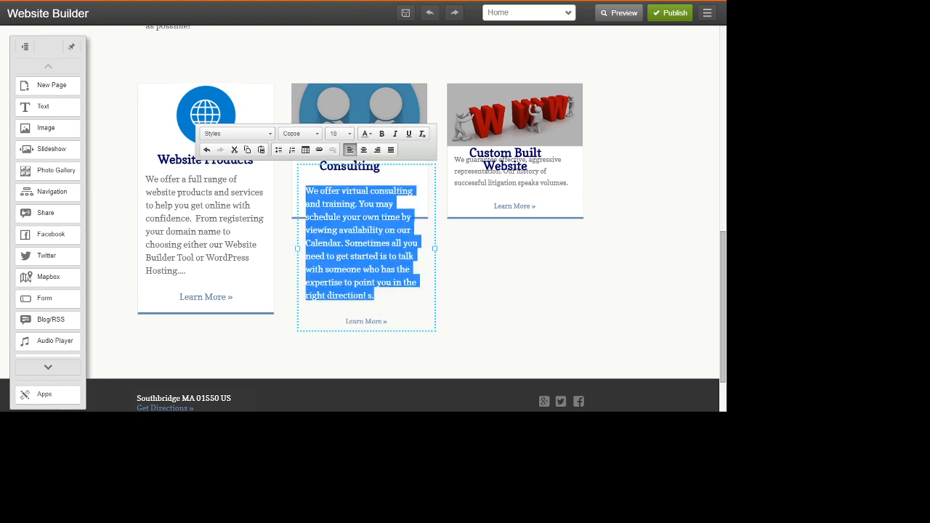
left_click(501, 283)
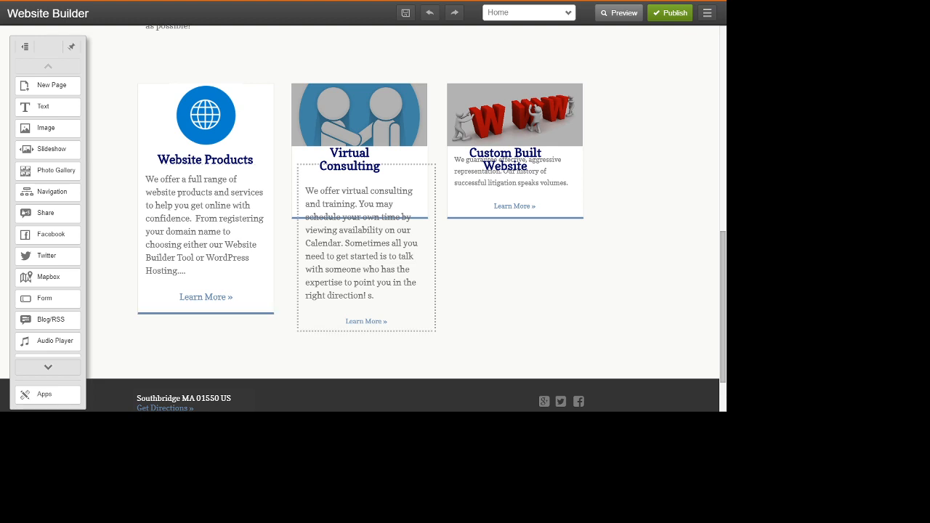
left_click_drag(366, 247, 363, 238)
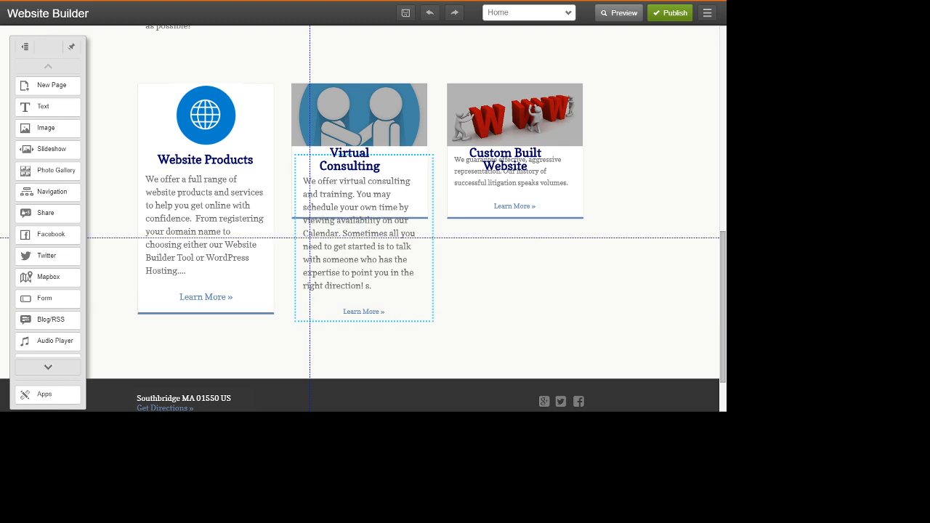
left_click_drag(364, 238, 366, 237)
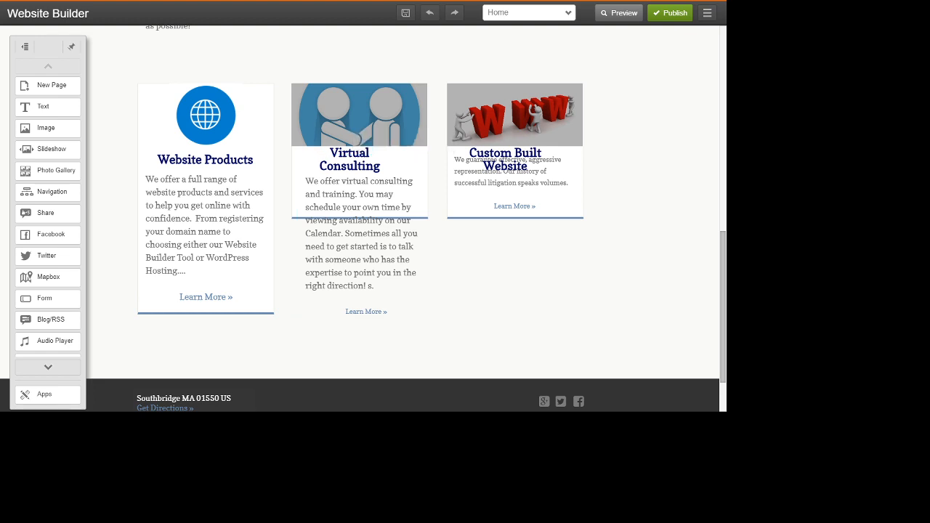
Delete the sentence about scheduling time by viewing availability on the Calendar from the Virtual Consulting description
left_click(366, 237)
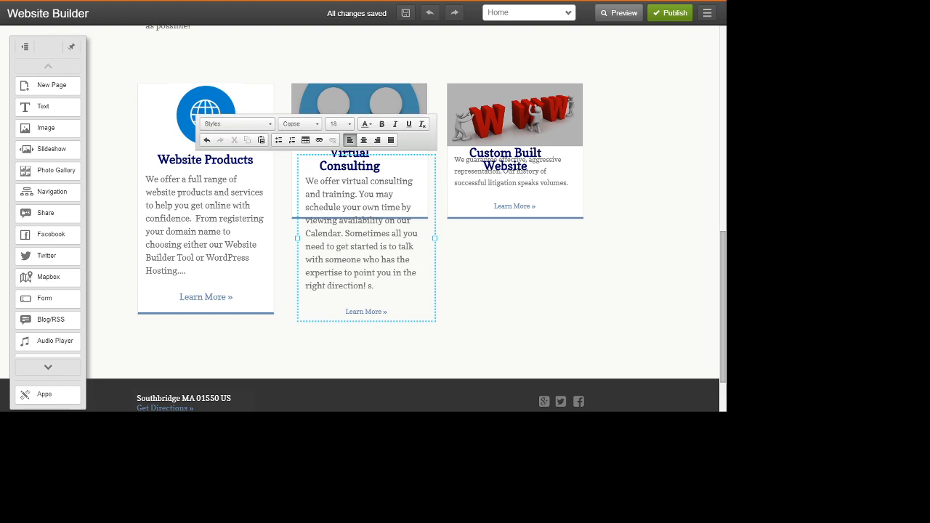
key("BackSpace")
key("BackSpace")
key("BackSpace")
key("BackSpace")
key("BackSpace")
key("BackSpace")
key("BackSpace")
key("BackSpace")
key("BackSpace")
key("BackSpace")
key("BackSpace")
key("BackSpace")
key("BackSpace")
key("BackSpace")
key("BackSpace")
key("BackSpace")
key("BackSpace")
key("BackSpace")
key("BackSpace")
key("BackSpace")
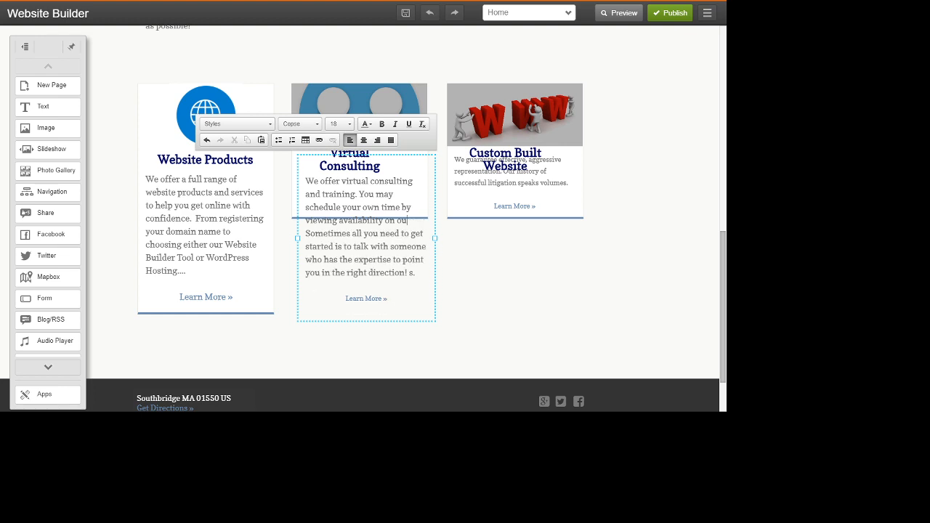
key("BackSpace")
key("BackSpace")
key("BackSpace")
key("BackSpace")
key("BackSpace")
key("BackSpace")
key("BackSpace")
key("BackSpace")
key("BackSpace")
key("BackSpace")
key("BackSpace")
key("BackSpace")
key("BackSpace")
key("BackSpace")
key("BackSpace")
key("BackSpace")
key("BackSpace")
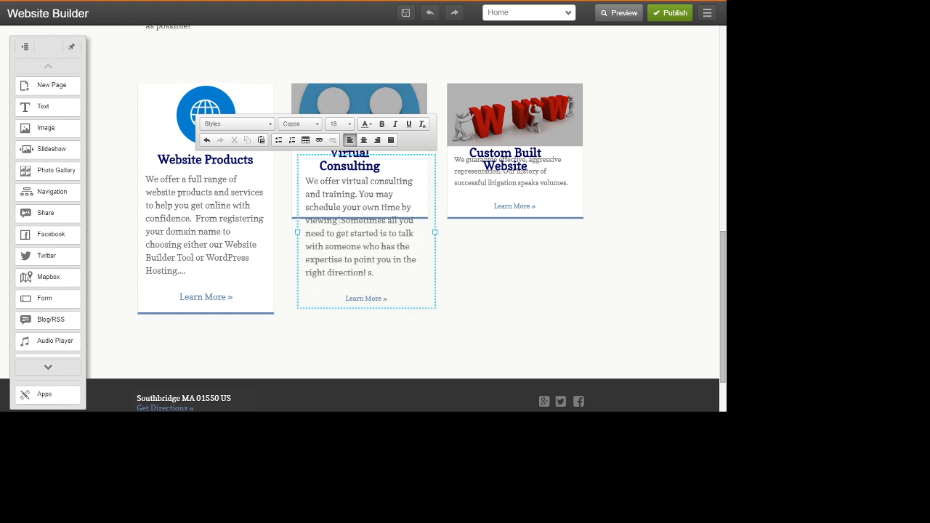
key("BackSpace")
key("BackSpace")
key("BackSpace")
key("BackSpace")
key("BackSpace")
key("BackSpace")
key("BackSpace")
key("BackSpace")
key("BackSpace")
key("BackSpace")
key("BackSpace")
key("BackSpace")
key("BackSpace")
key("BackSpace")
key("BackSpace")
key("BackSpace")
key("BackSpace")
key("BackSpace")
key("BackSpace")
key("BackSpace")
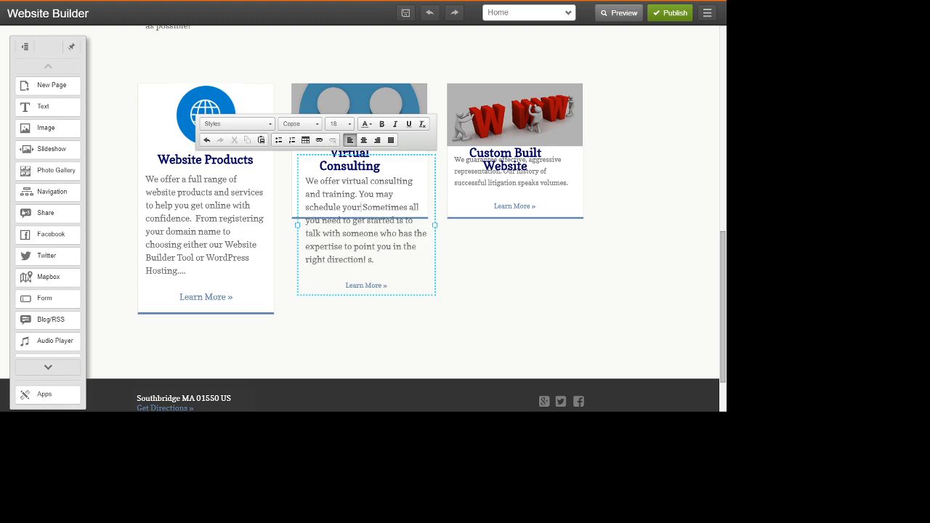
key("BackSpace")
key("BackSpace")
key("BackSpace")
key("BackSpace")
key("BackSpace")
key("BackSpace")
key("BackSpace")
key("BackSpace")
key("BackSpace")
key("BackSpace")
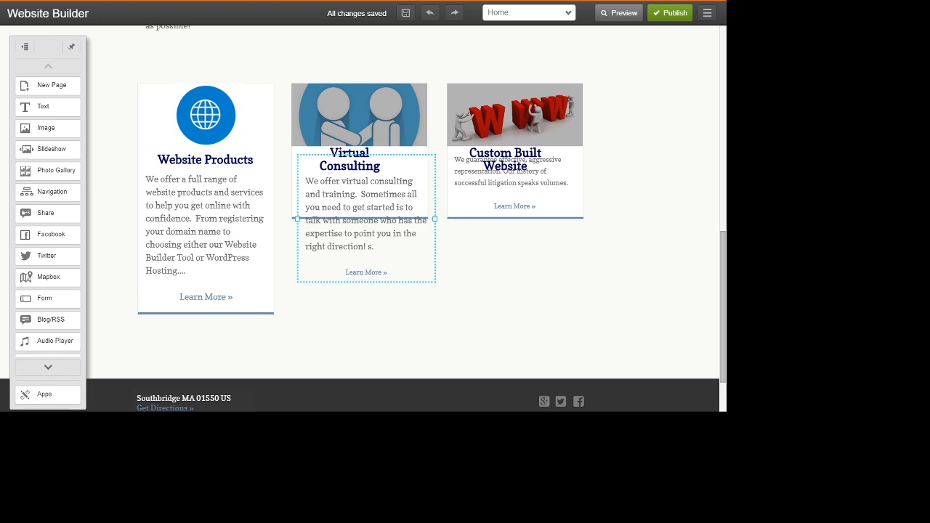
Replace the stray "s" after "right direction!" in the Virtual Consulting description with "We have just the help you need to get you going"
double_click(356, 218)
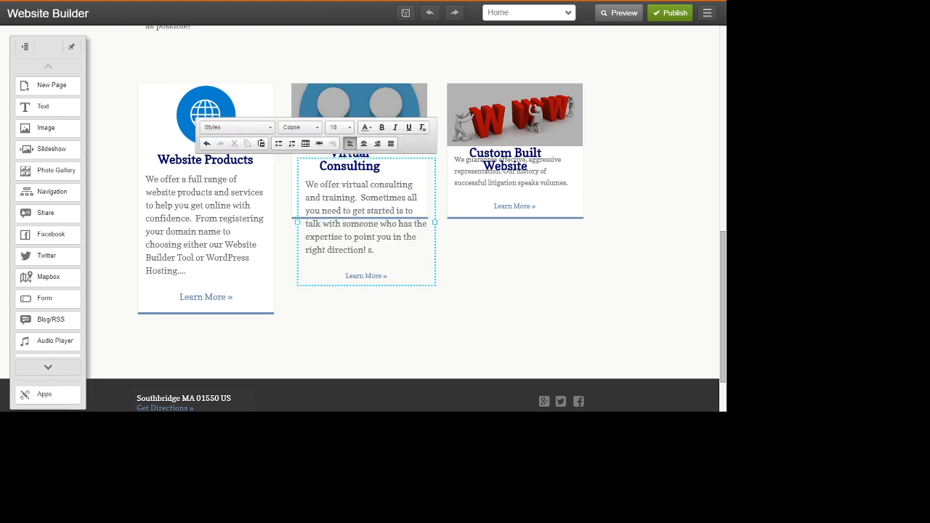
key("BackSpace")
key("BackSpace")
type("We have just the help you need to get you going")
type("We have just the help you need to get you going")
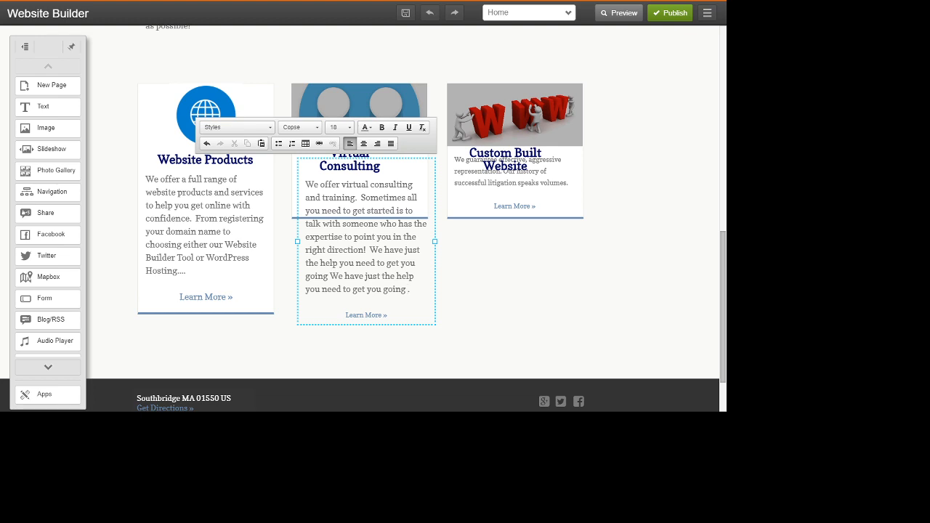
Remove the repeated closing sentence from the Virtual Consulting description and end the text with "get you going.."
key("BackSpace")
key("BackSpace")
key("BackSpace")
key("BackSpace")
key("BackSpace")
key("BackSpace")
key("BackSpace")
key("BackSpace")
key("BackSpace")
key("BackSpace")
key("BackSpace")
key("BackSpace")
key("BackSpace")
key("BackSpace")
key("BackSpace")
key("BackSpace")
key("BackSpace")
key("BackSpace")
key("BackSpace")
key("BackSpace")
key("BackSpace")
key("BackSpace")
key("BackSpace")
key("BackSpace")
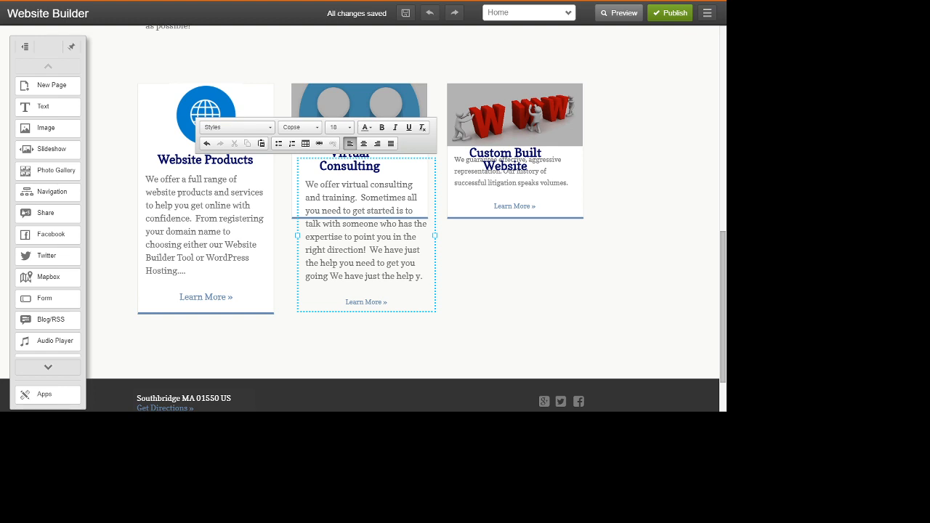
key("BackSpace")
key("BackSpace")
key("BackSpace")
key("BackSpace")
key("BackSpace")
key("BackSpace")
key("BackSpace")
key("BackSpace")
key("BackSpace")
key("BackSpace")
key("BackSpace")
key("BackSpace")
key("BackSpace")
key("BackSpace")
key("BackSpace")
key("BackSpace")
key("BackSpace")
key("BackSpace")
key("BackSpace")
key("BackSpace")
key("BackSpace")
key("BackSpace")
key("BackSpace")
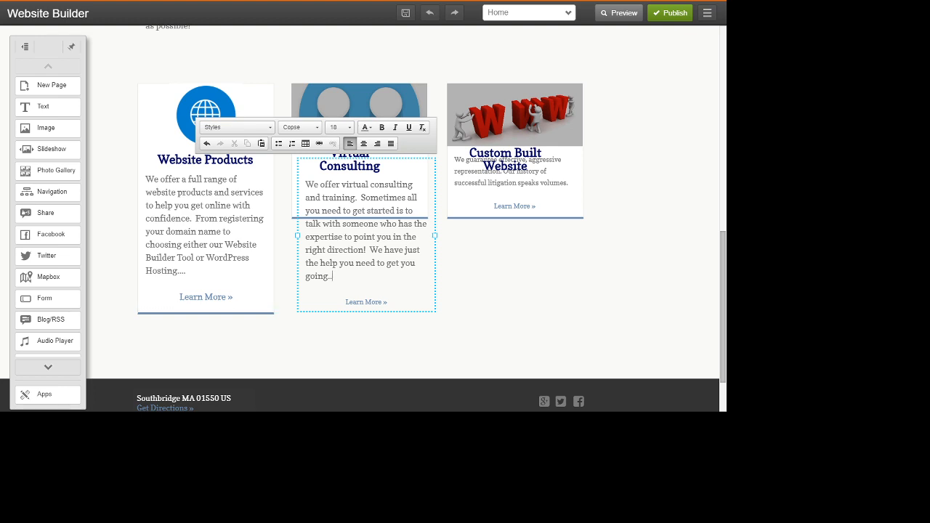
Set the Virtual Consulting card's "Learn More »" link text to font size 18
left_click(388, 302)
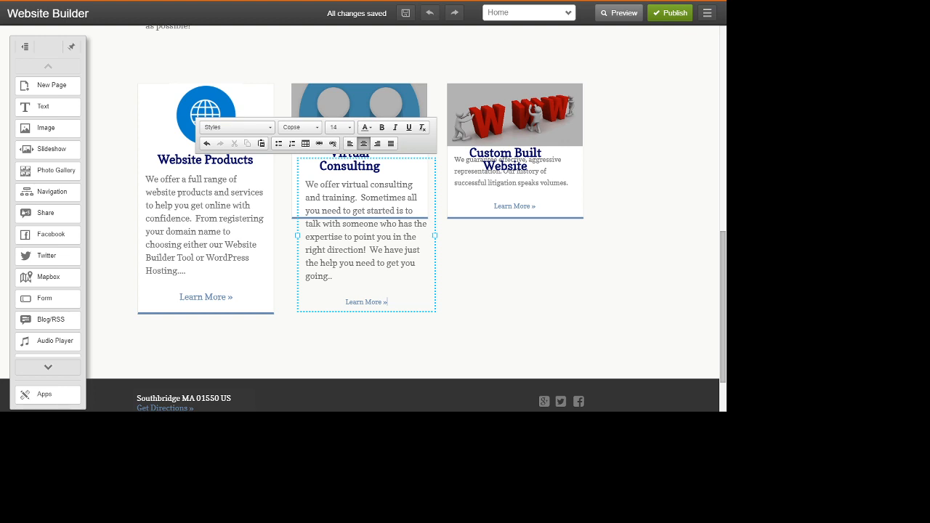
left_click_drag(345, 301, 387, 301)
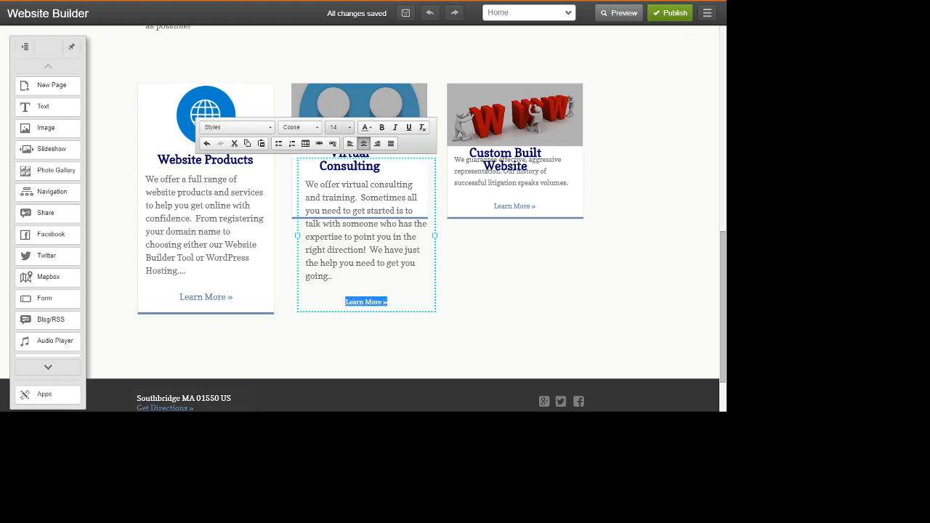
left_click(340, 127)
scroll(358, 196, "down", 2)
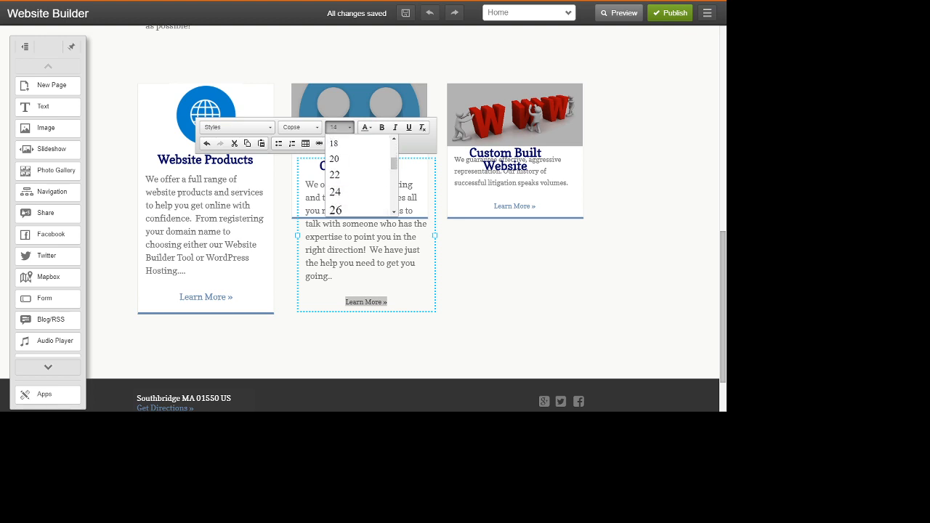
left_click(342, 141)
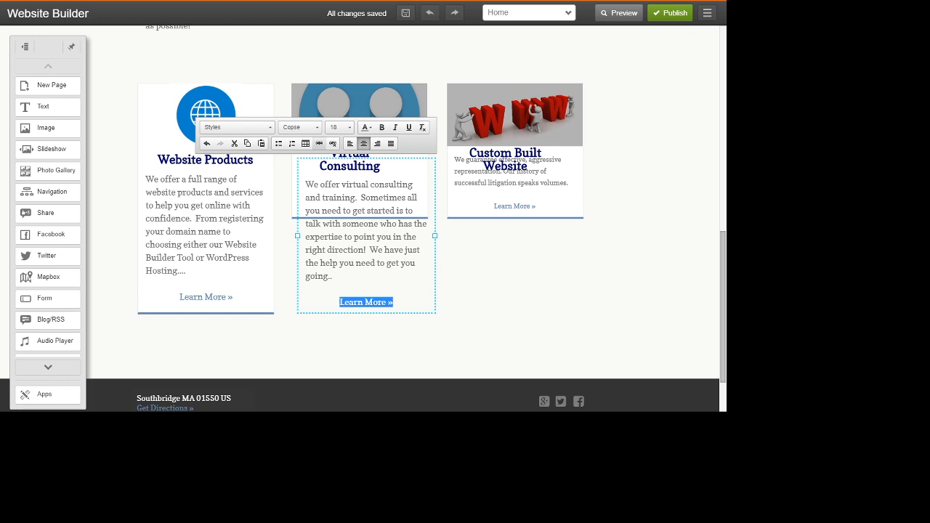
Check the available link targets for the Virtual Consulting "Learn More »" link, keep Home, and finish editing the text
left_click(319, 144)
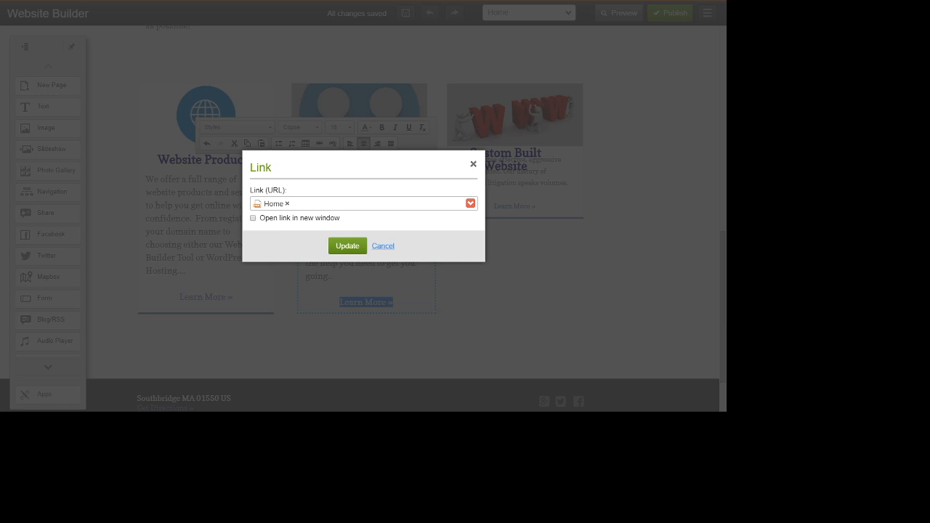
left_click(471, 203)
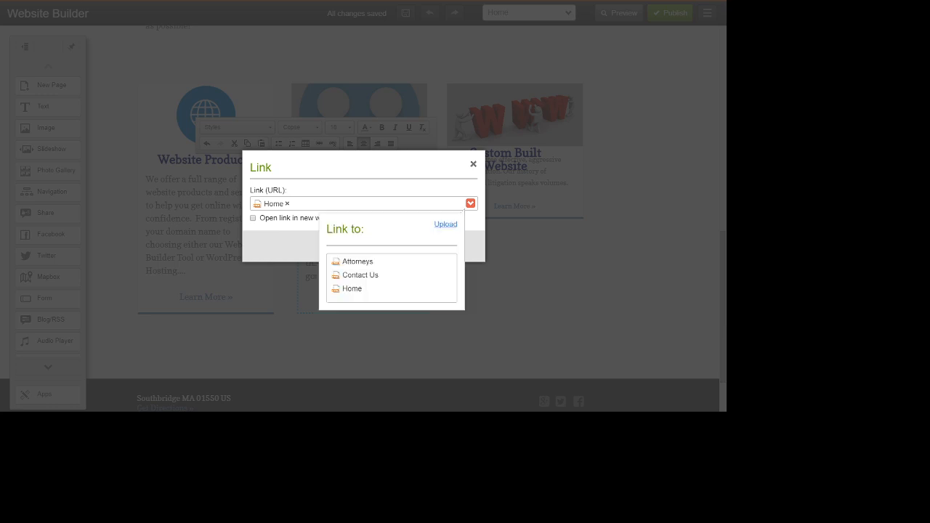
left_click(470, 203)
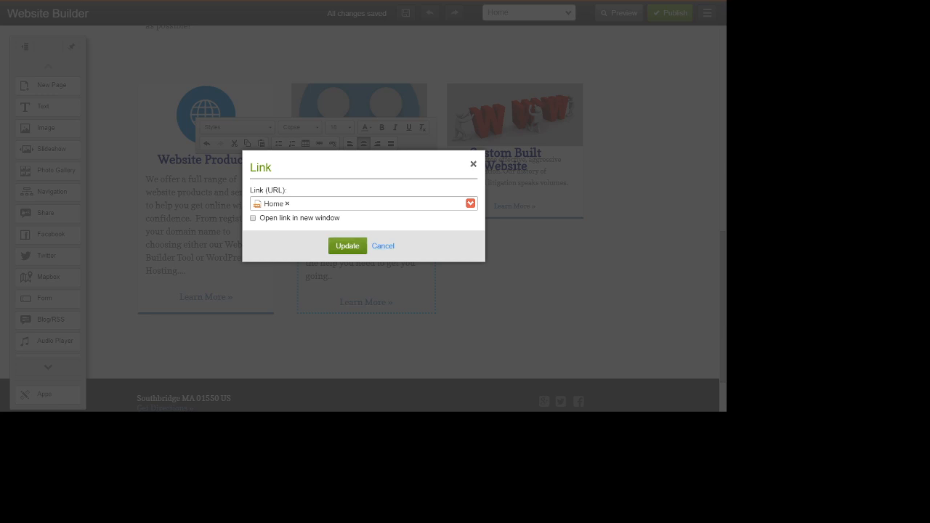
left_click(347, 246)
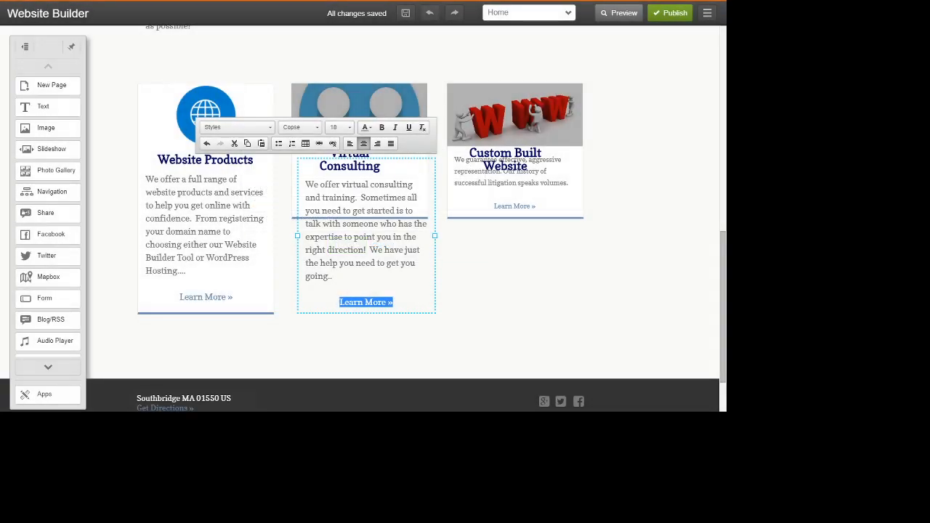
left_click(334, 276)
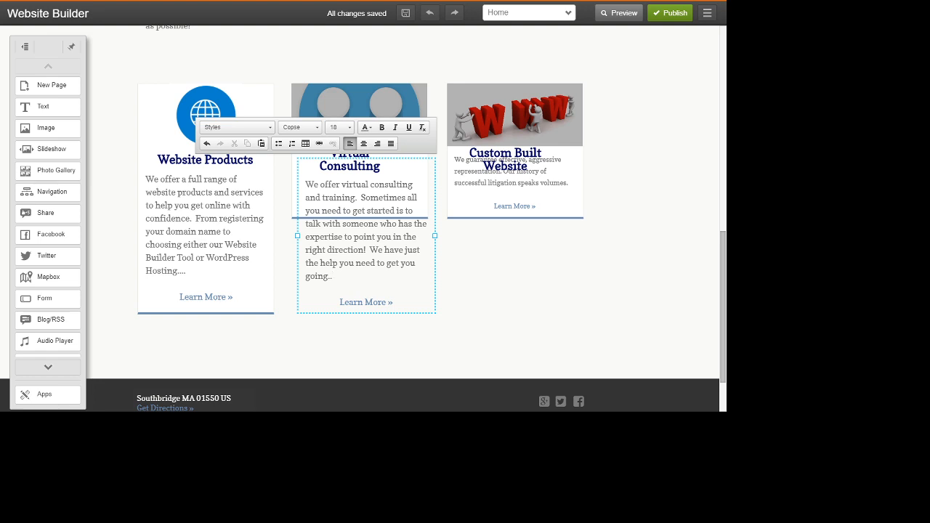
left_click(502, 276)
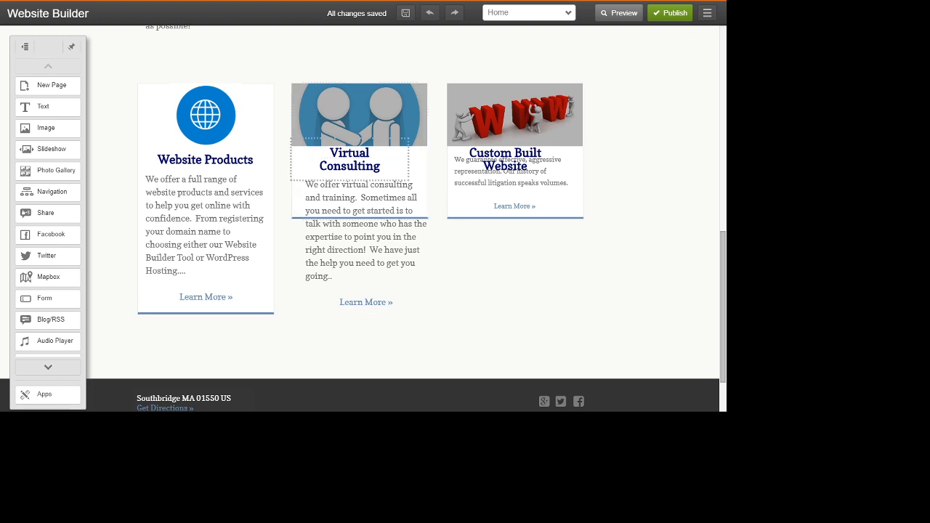
Unlock the Virtual Consulting background box and extend its lower edge to enclose the full description and "Learn More »" link
left_click(359, 123)
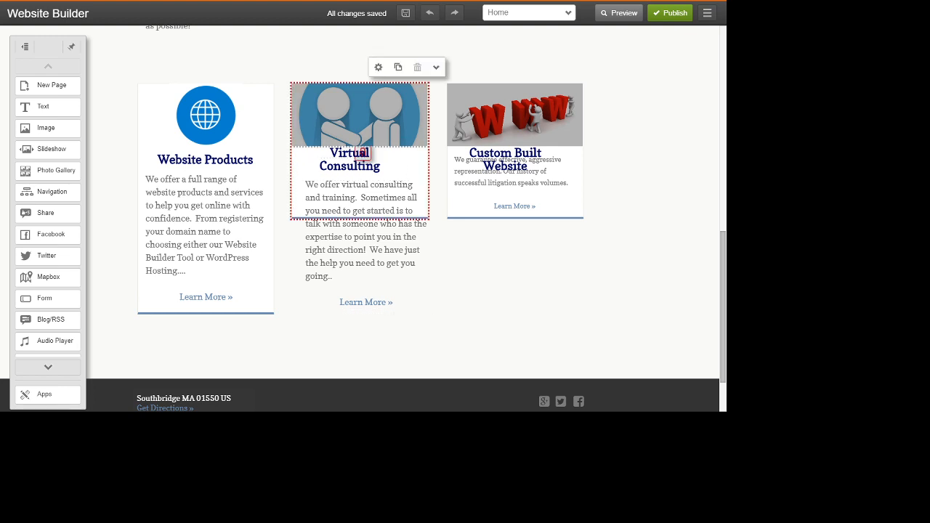
left_click(436, 67)
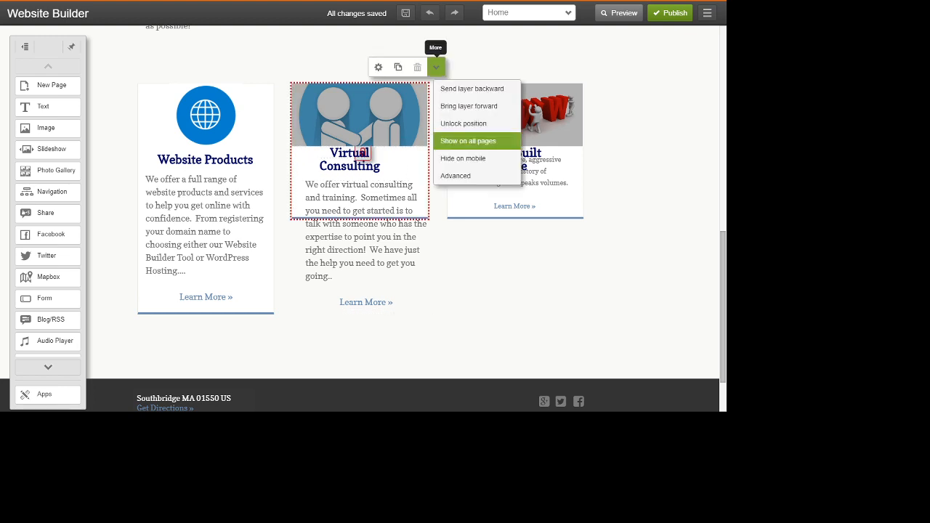
left_click(465, 123)
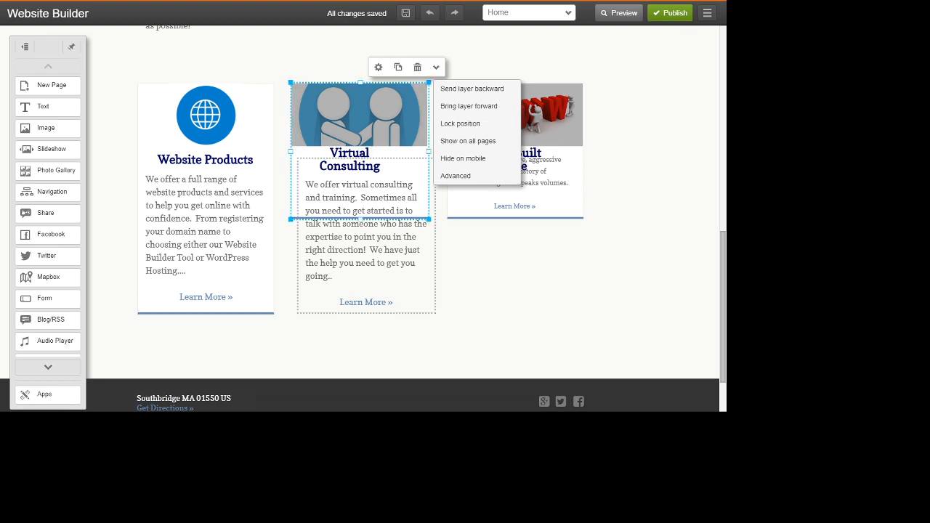
mouse_move(367, 251)
left_mouse_down()
mouse_move(363, 332)
mouse_move(365, 253)
left_mouse_up()
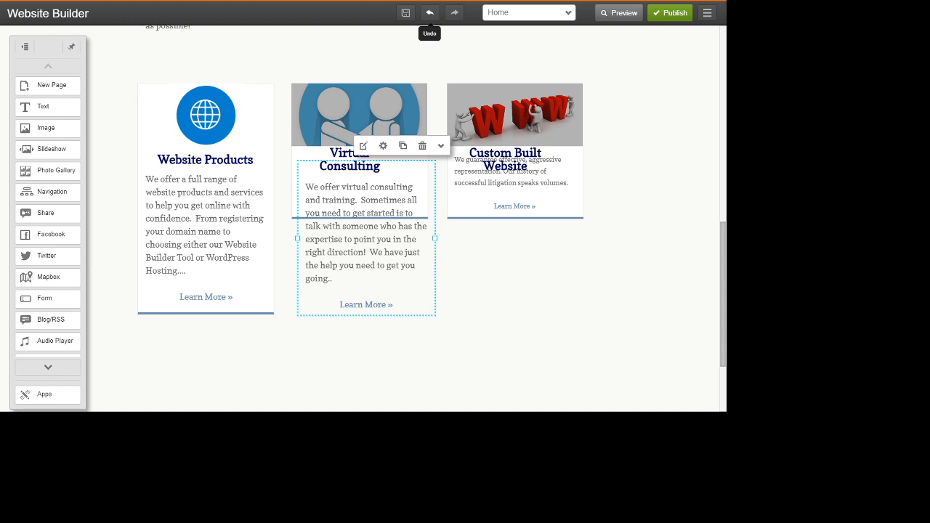
left_click(429, 13)
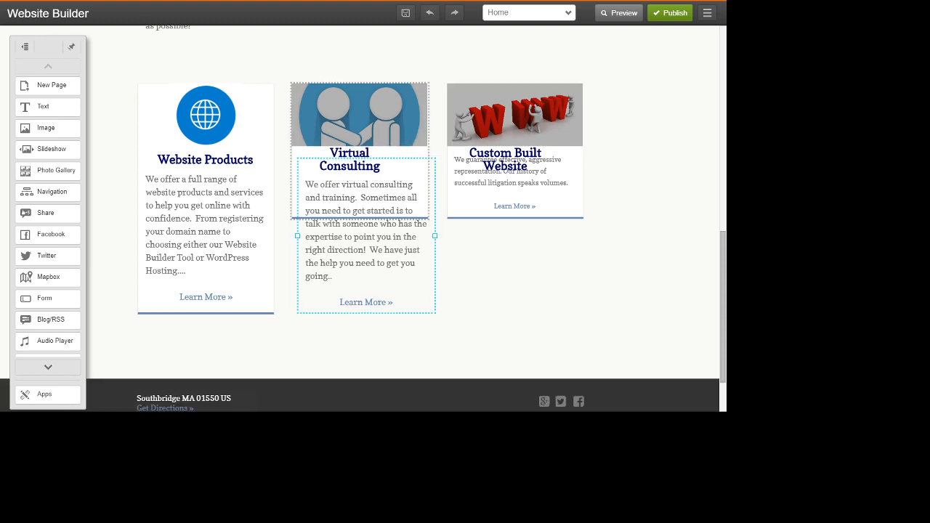
left_click(399, 133)
left_click_drag(360, 219, 360, 316)
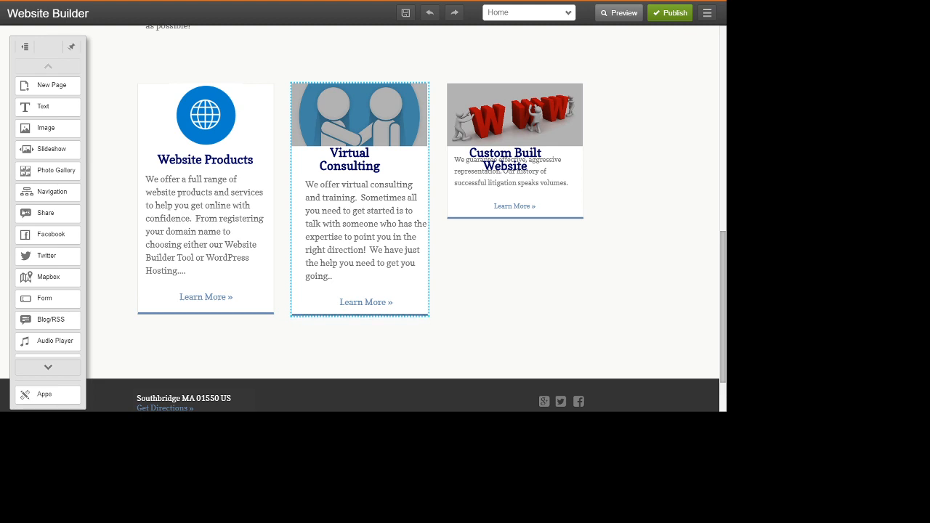
left_click_drag(360, 314, 361, 316)
Widen the Virtual Consulting title box so the title fits on one line, and lower it level with the Website Products title
left_click(364, 160)
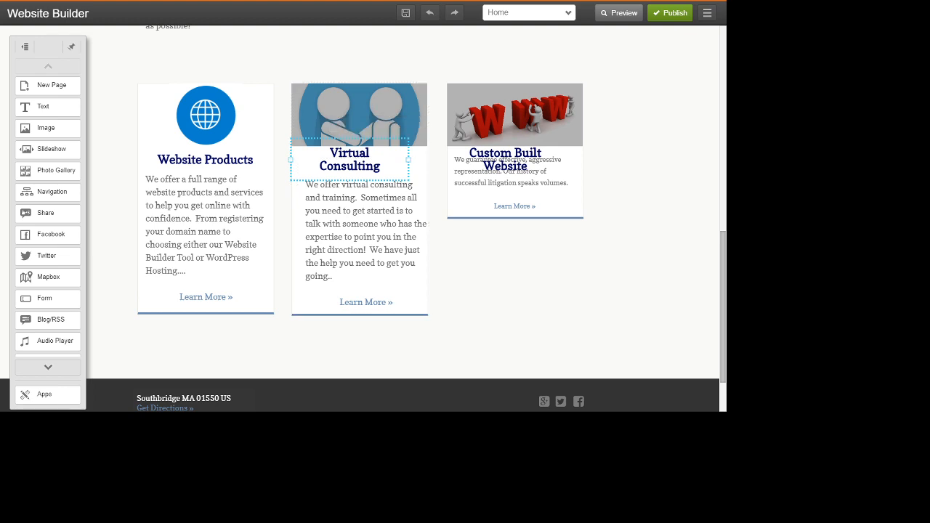
left_click(378, 120)
left_click(378, 158)
left_click(376, 159)
left_click_drag(408, 159, 418, 159)
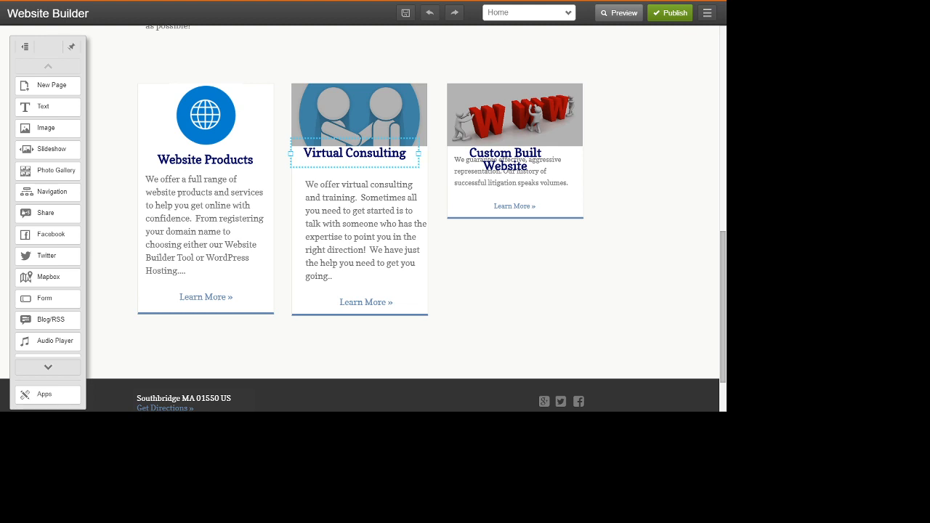
left_click_drag(354, 153, 358, 161)
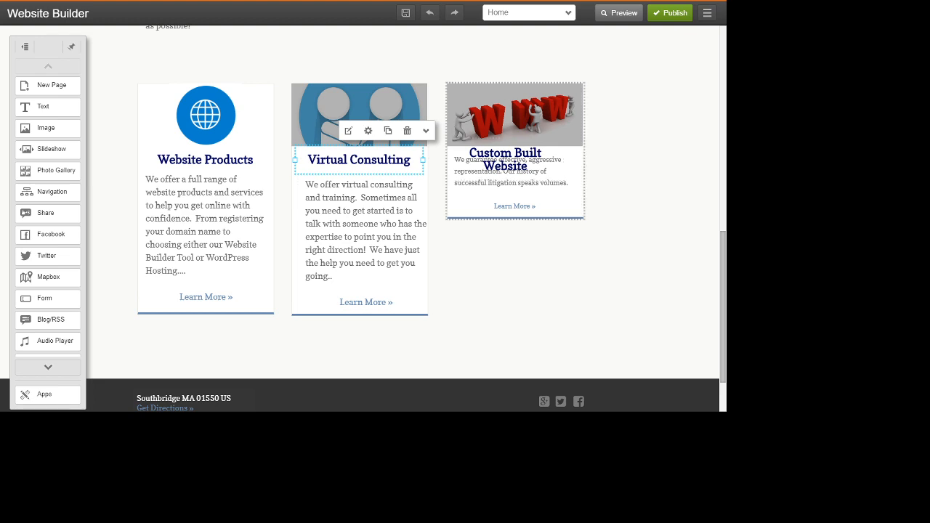
Move the Custom Built Website description text box straight down so it sits below the card's two-line title
left_click(514, 191)
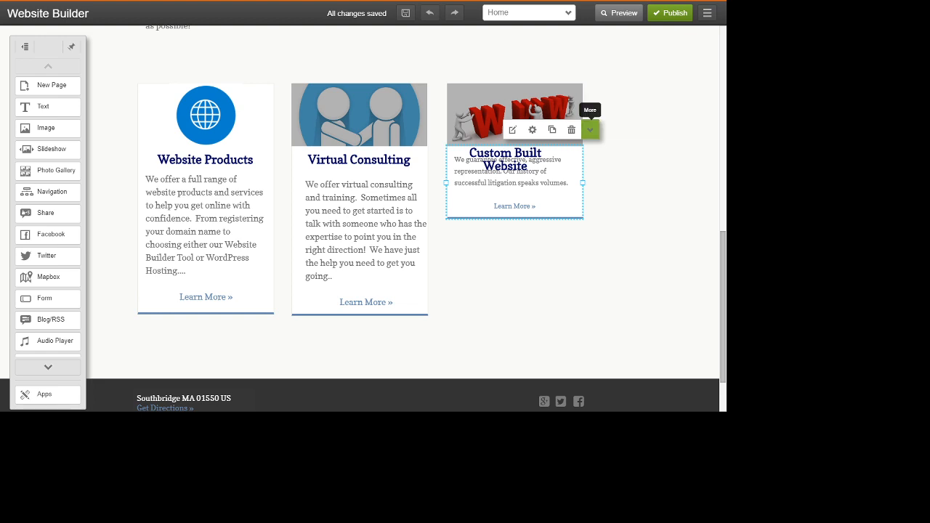
left_click(590, 129)
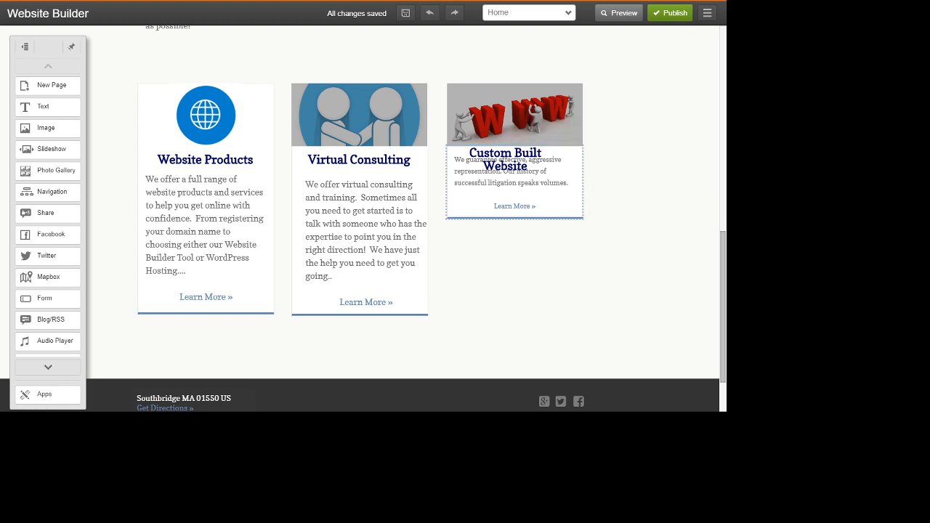
left_click(505, 159)
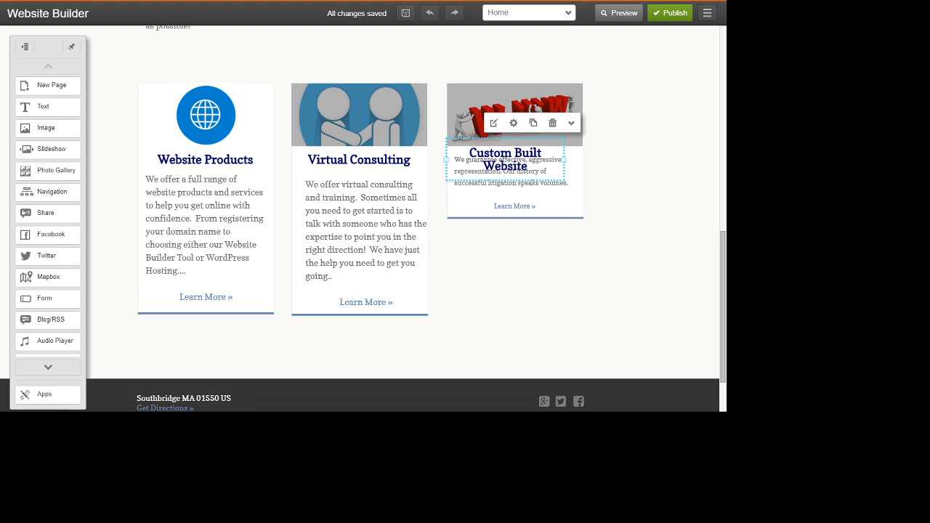
left_click(514, 194)
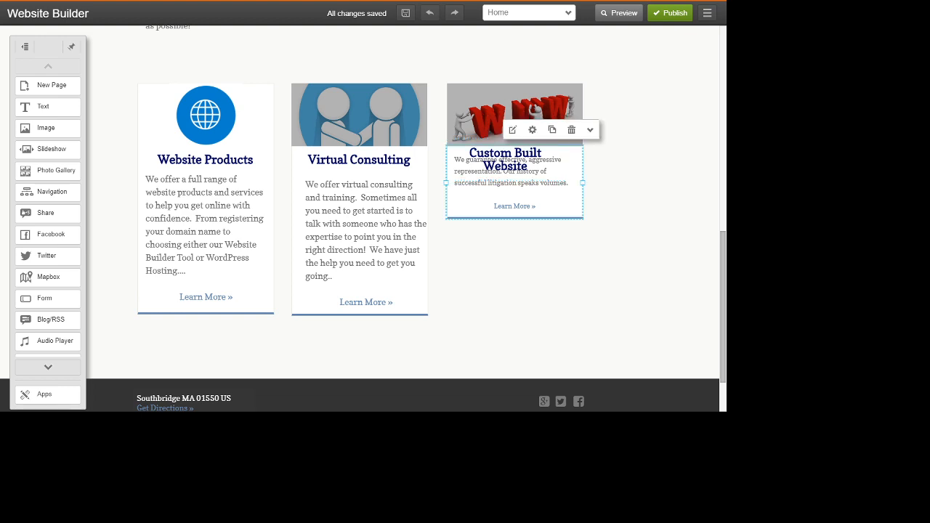
left_click_drag(515, 194, 515, 224)
Unlock the position of the Custom Built Website card's background box
left_click(505, 160)
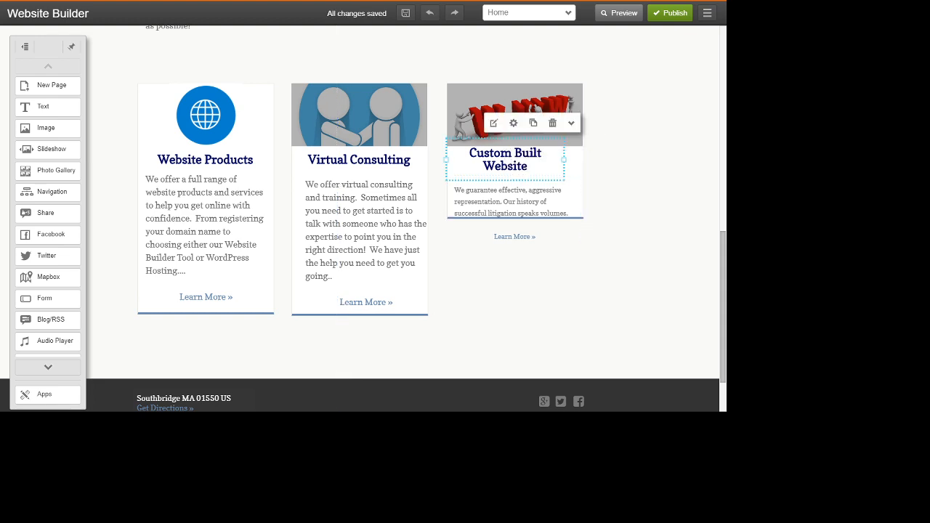
left_click(517, 154)
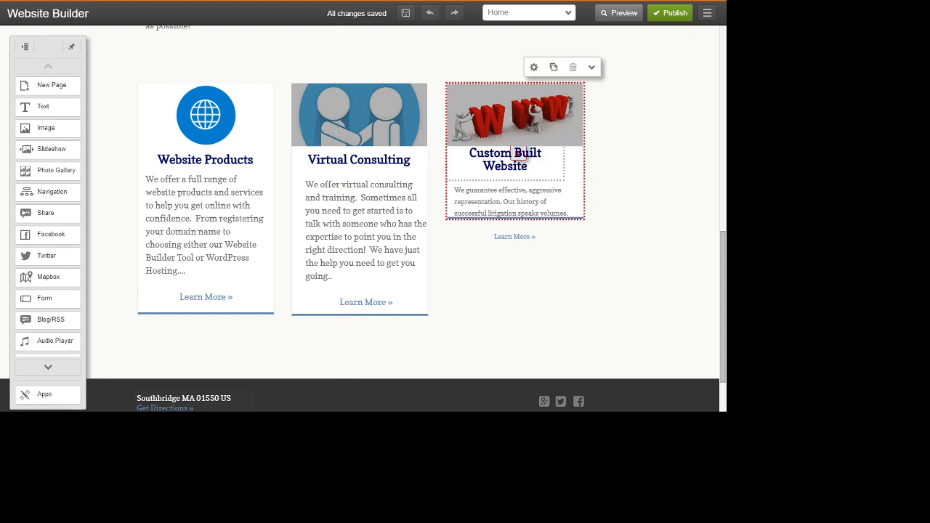
left_click(591, 66)
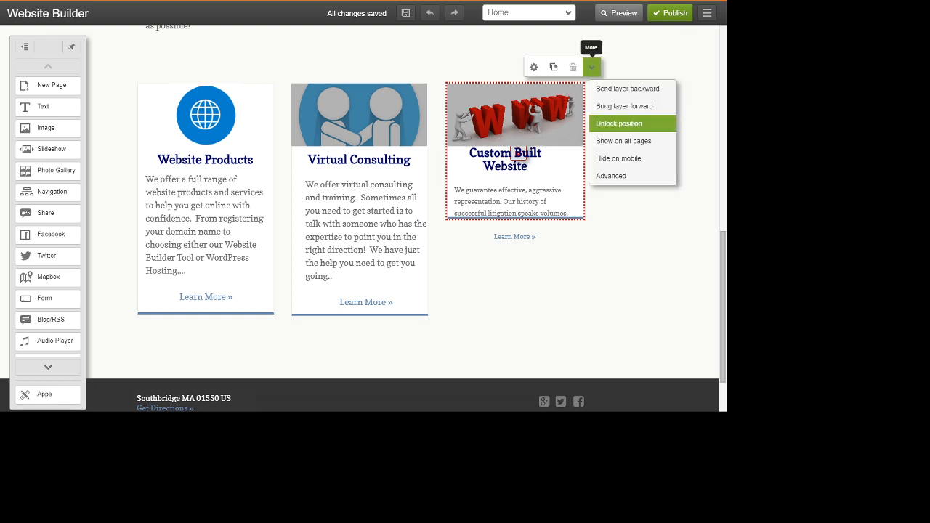
left_click(619, 123)
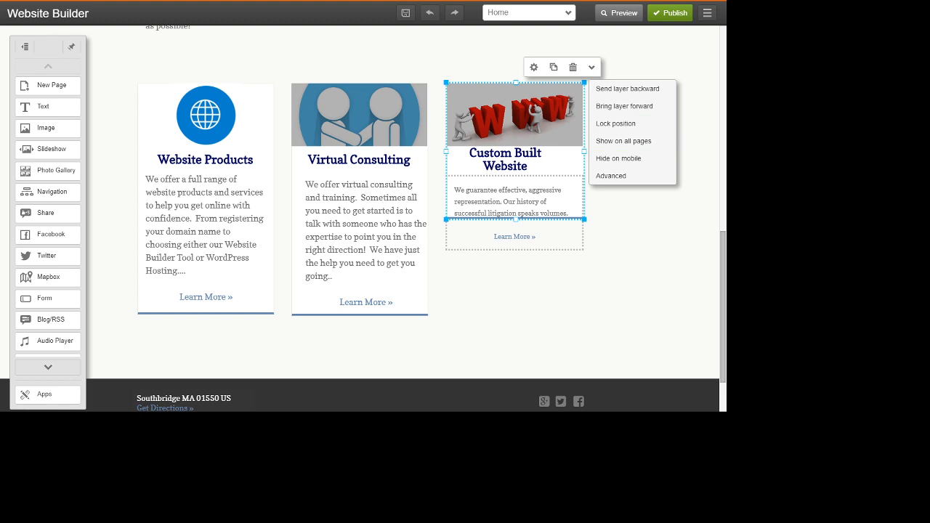
Move the Custom Built Website description text box out of the card to the empty area beside it
mouse_move(514, 232)
left_mouse_down()
mouse_move(516, 297)
mouse_move(516, 220)
left_mouse_up()
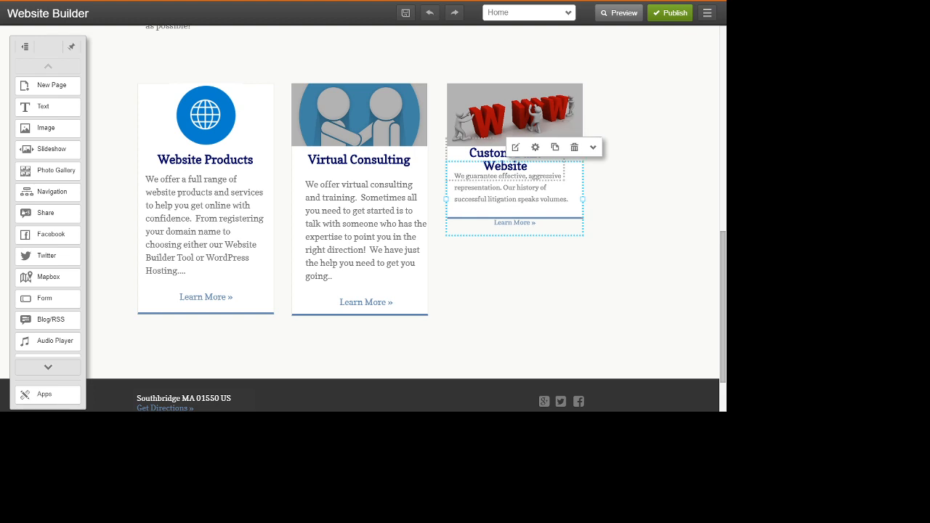
left_click(490, 155)
left_click(515, 206)
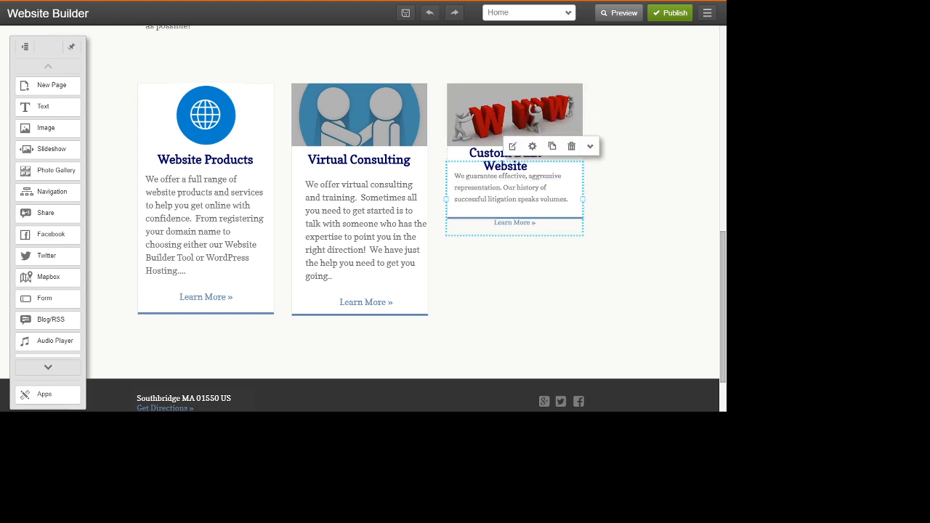
left_click(491, 154)
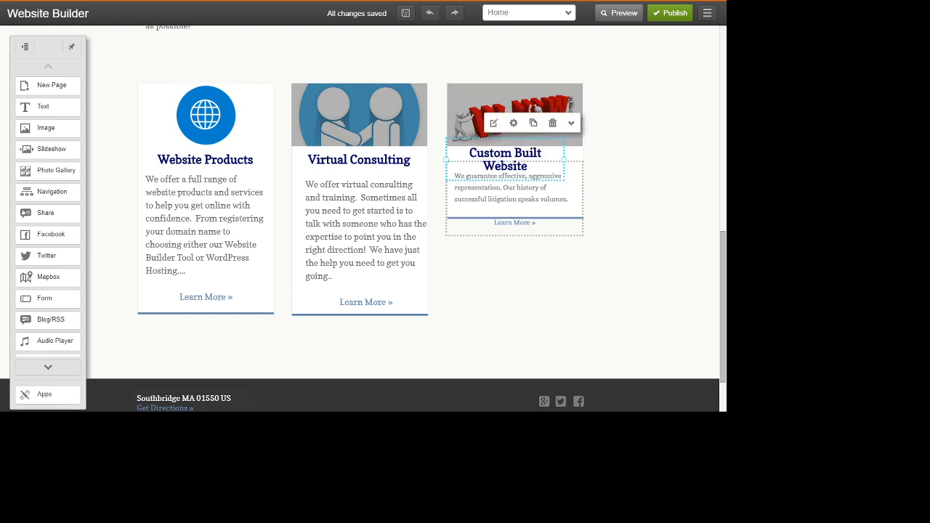
left_click(574, 154)
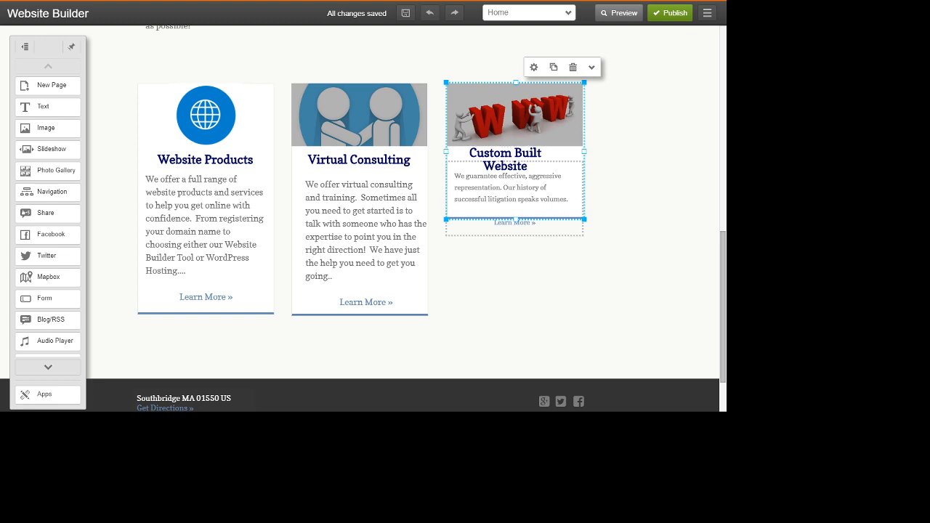
left_click_drag(515, 189, 642, 104)
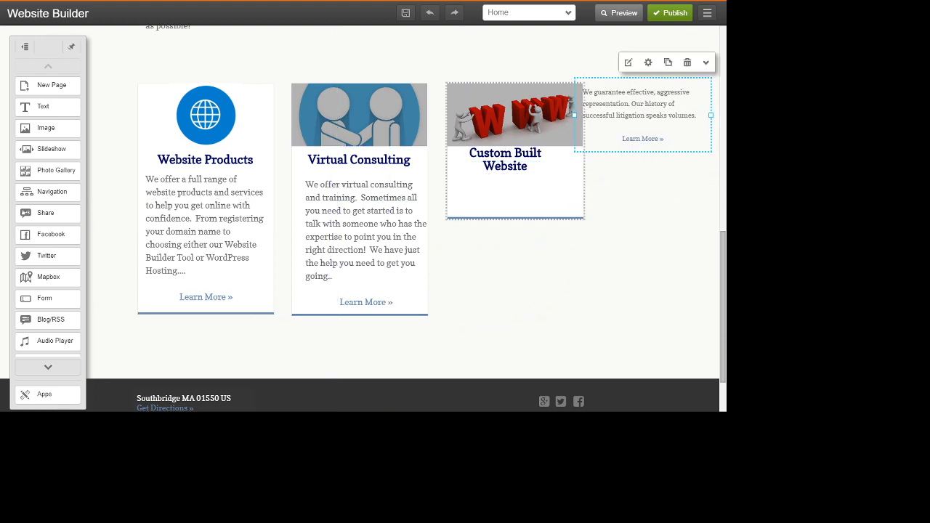
Extend the Custom Built Website background box downward until its lower edge lines up with the Virtual Consulting card
left_click(552, 191)
left_click_drag(516, 220, 516, 316)
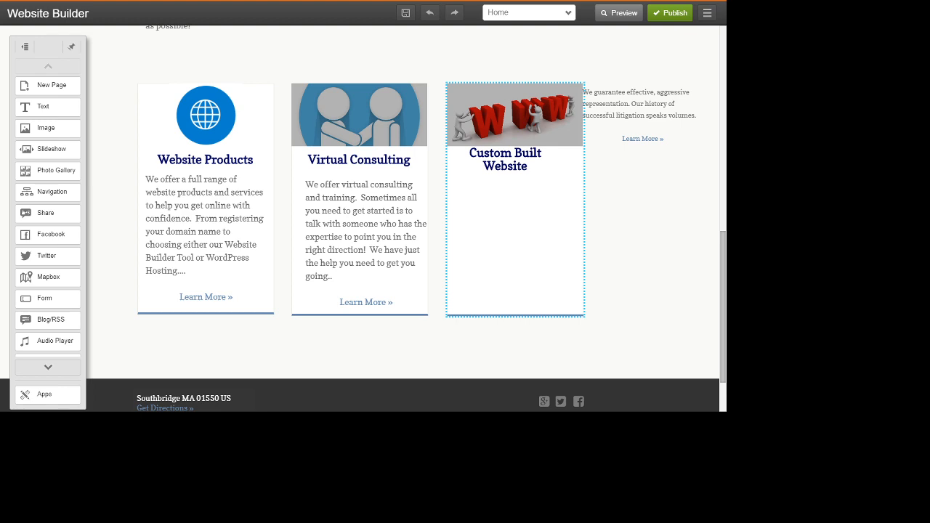
left_click_drag(515, 316, 515, 316)
Widen the Custom Built Website title box so the title fits on one line, and lower it level with the neighboring titles
left_click(519, 160)
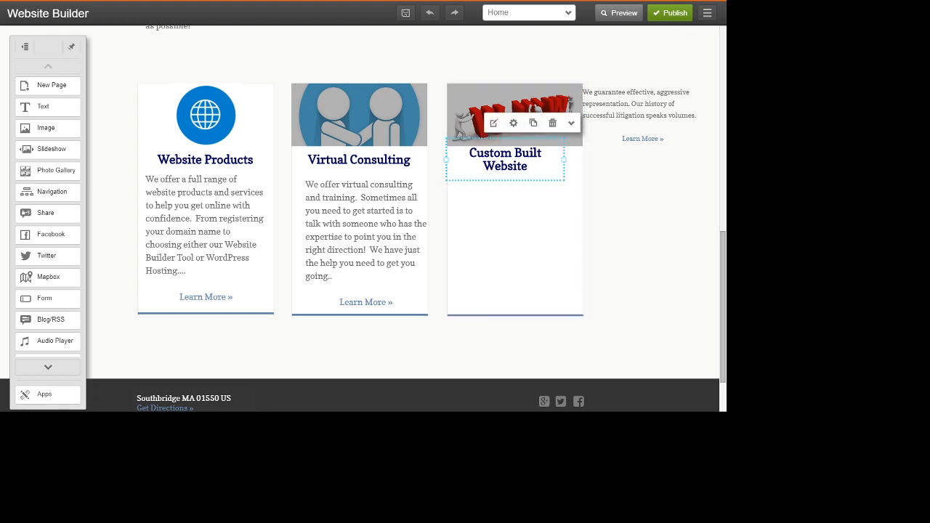
left_click_drag(564, 159, 583, 159)
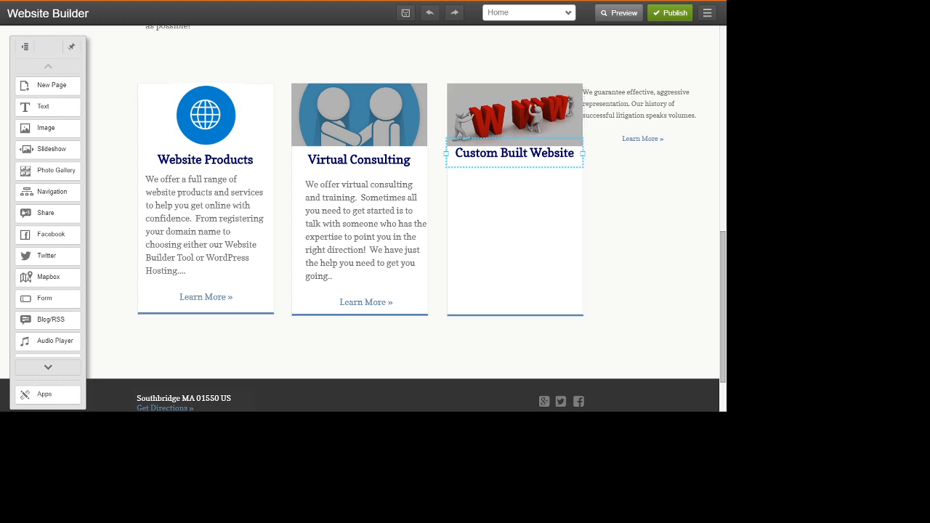
left_click_drag(514, 153, 514, 160)
Move the description text box back into the card below the Custom Built Website title and set all its text to size 18
left_click(642, 114)
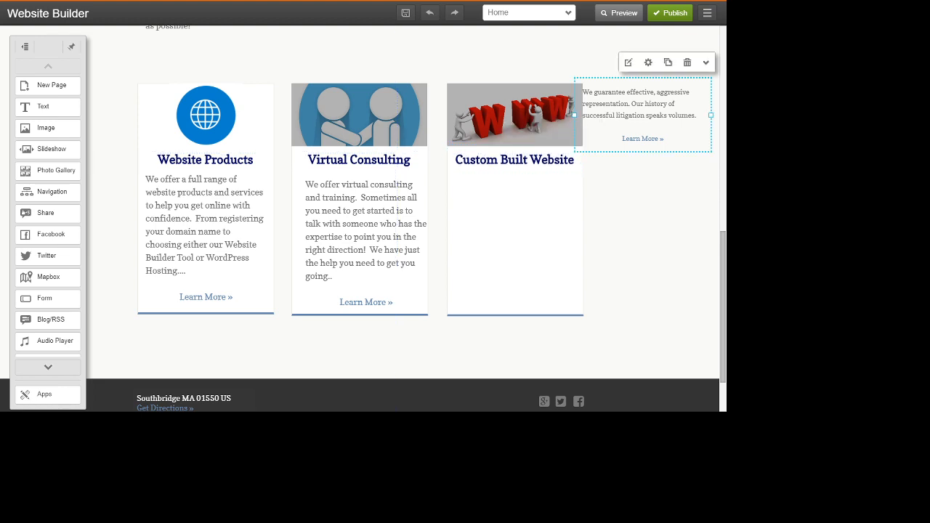
left_click_drag(642, 115, 522, 209)
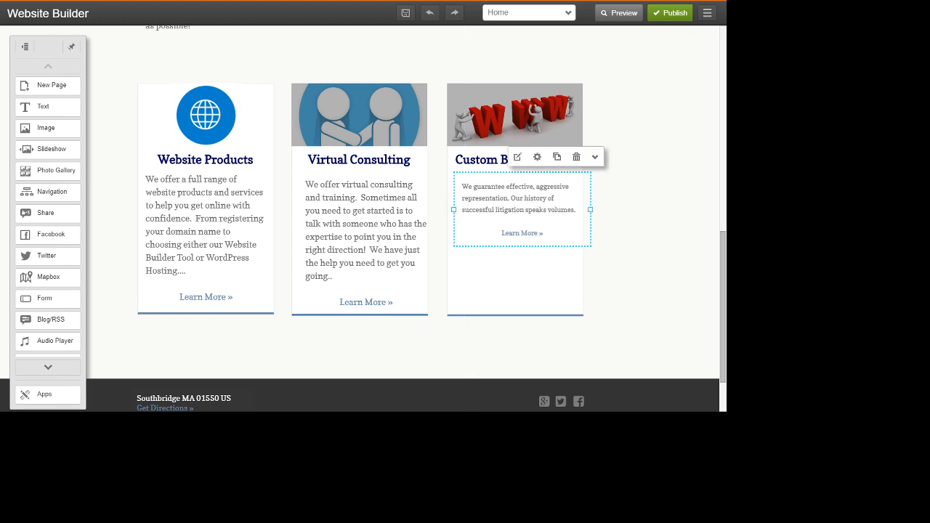
double_click(521, 209)
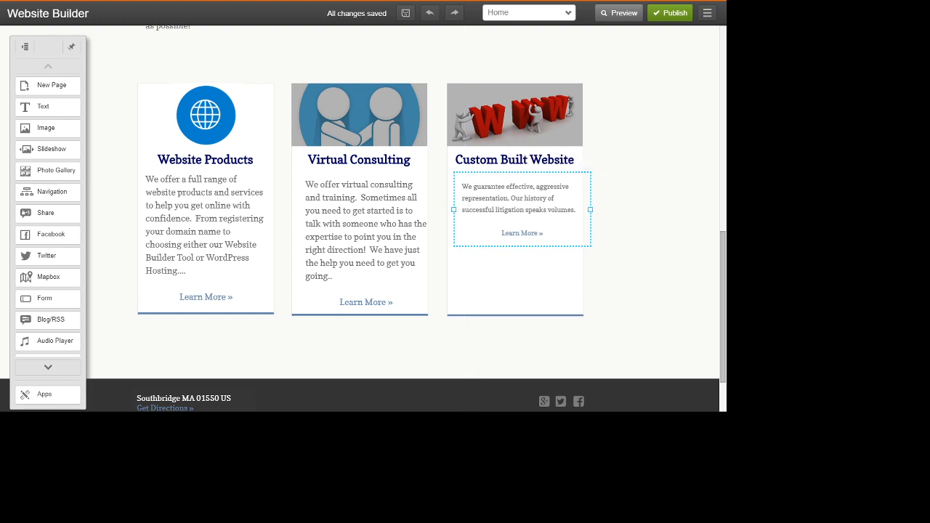
left_click_drag(462, 187, 486, 198)
key("ctrl+a")
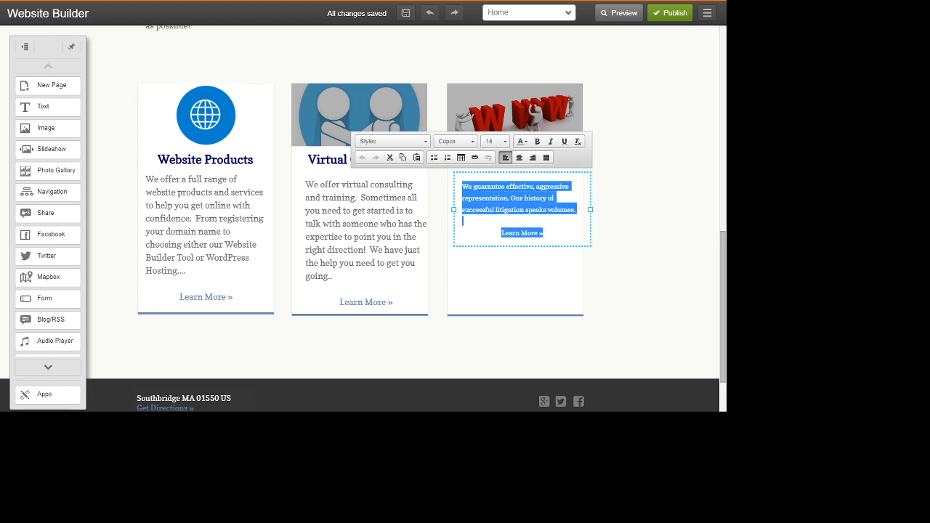
left_click(495, 141)
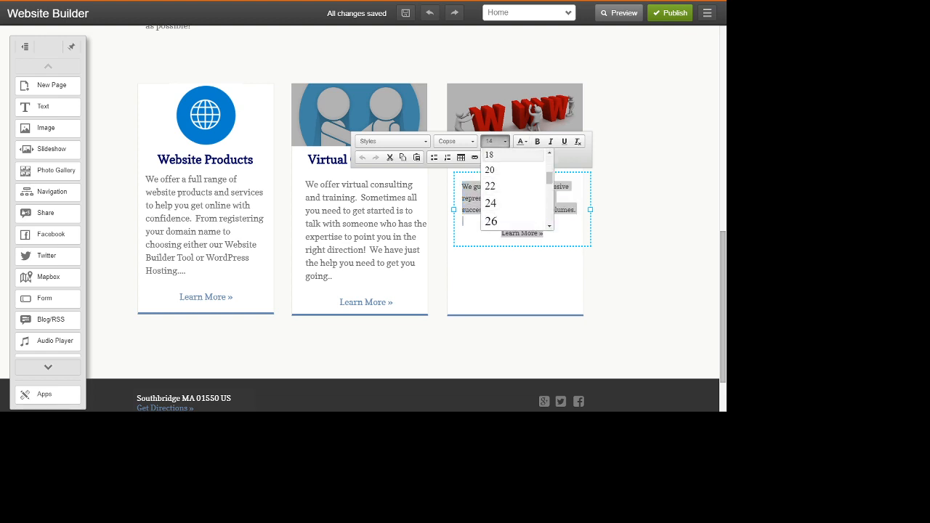
left_click(490, 158)
left_click(633, 225)
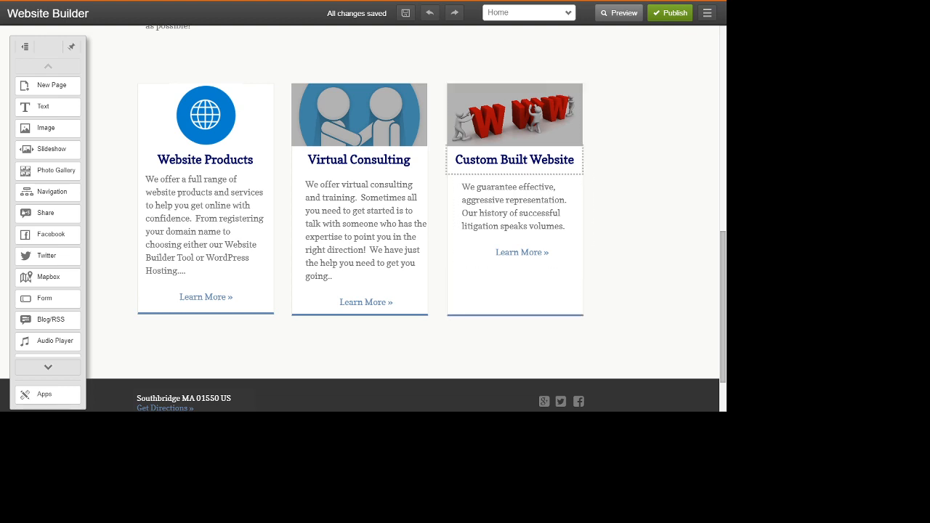
Change the title to "Custom Built Websites", widening its box to keep it on one line and centering it over the card
left_click(542, 160)
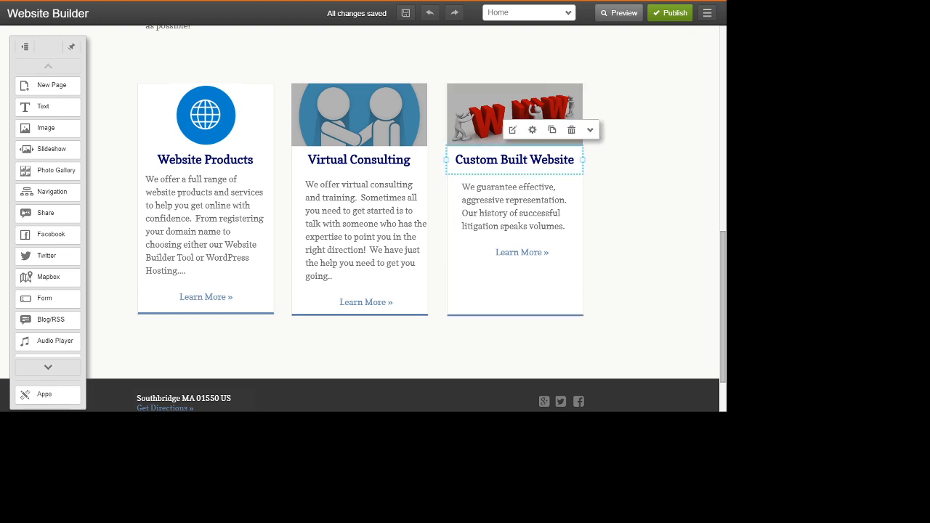
double_click(542, 161)
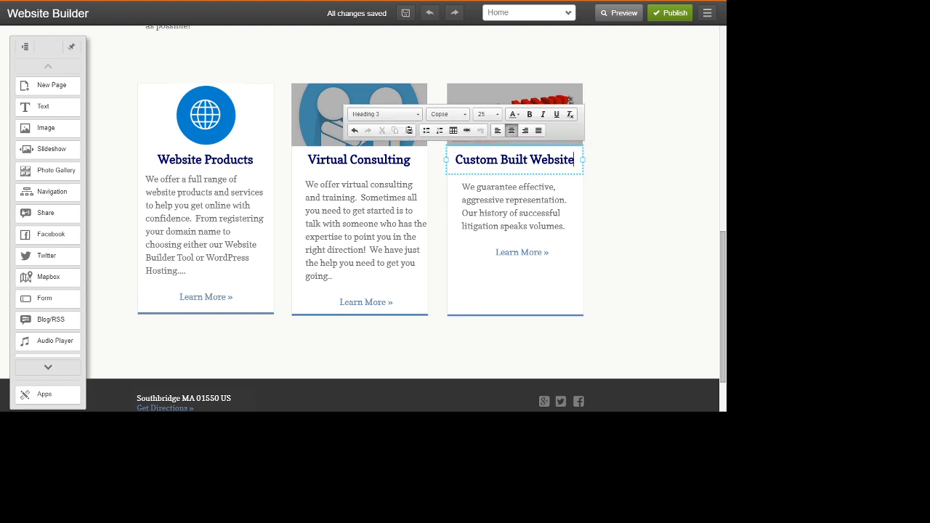
type("s")
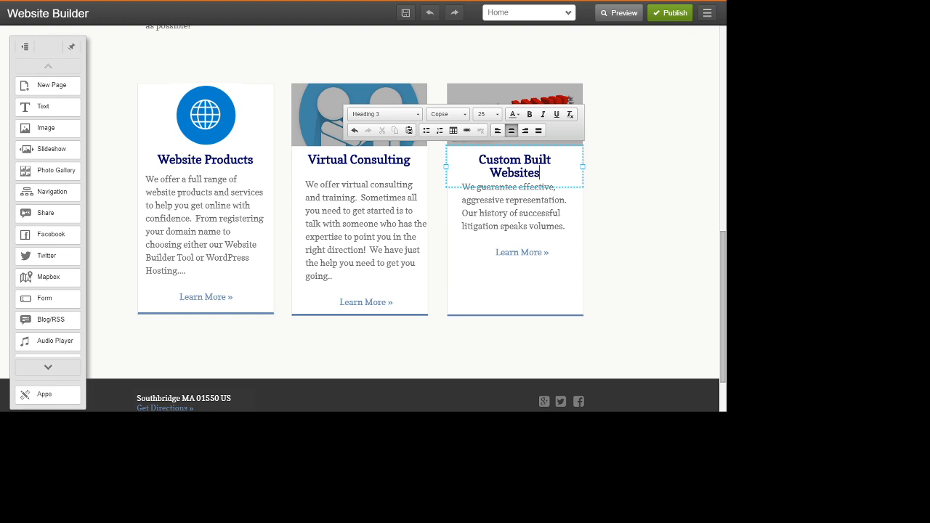
left_click_drag(583, 167, 590, 167)
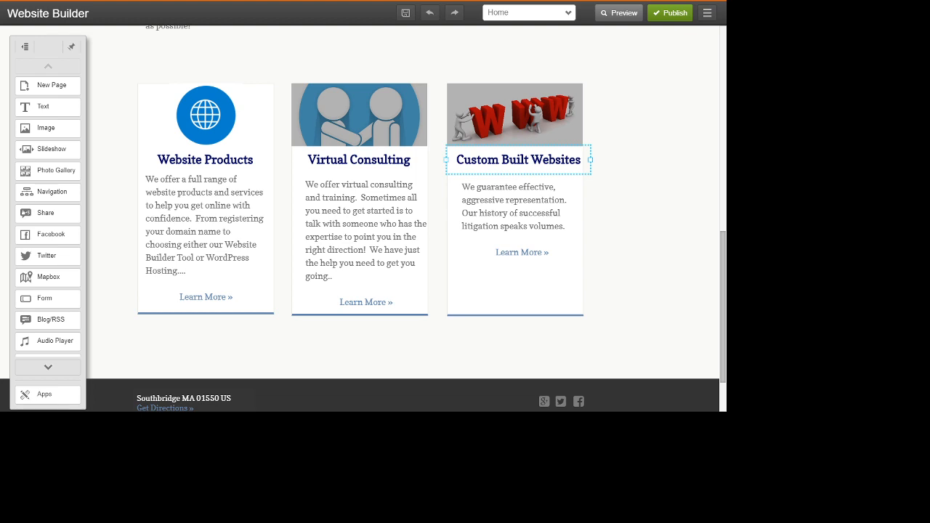
left_click_drag(518, 159, 514, 159)
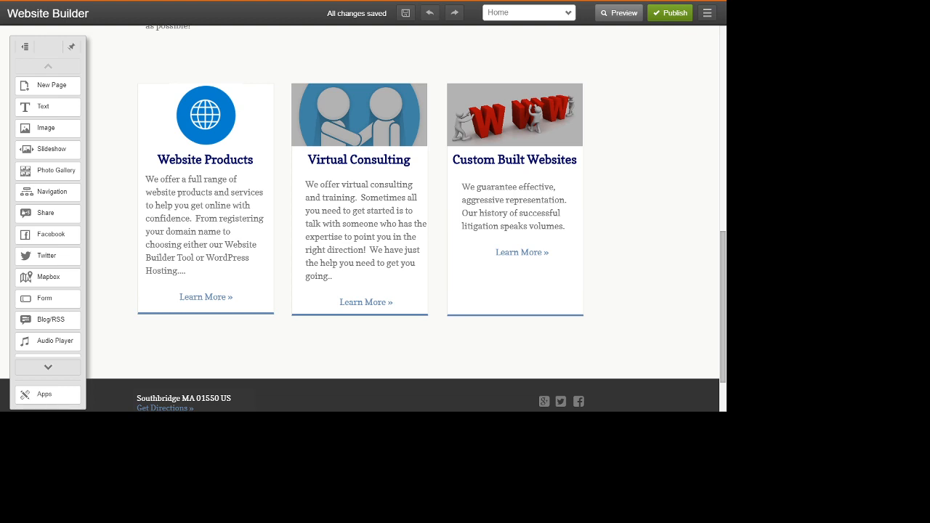
Replace the Custom Built Websites description with copy running from "We will build a fabulous customized mobile responsive website" to "system that represents your business."
left_click(462, 188)
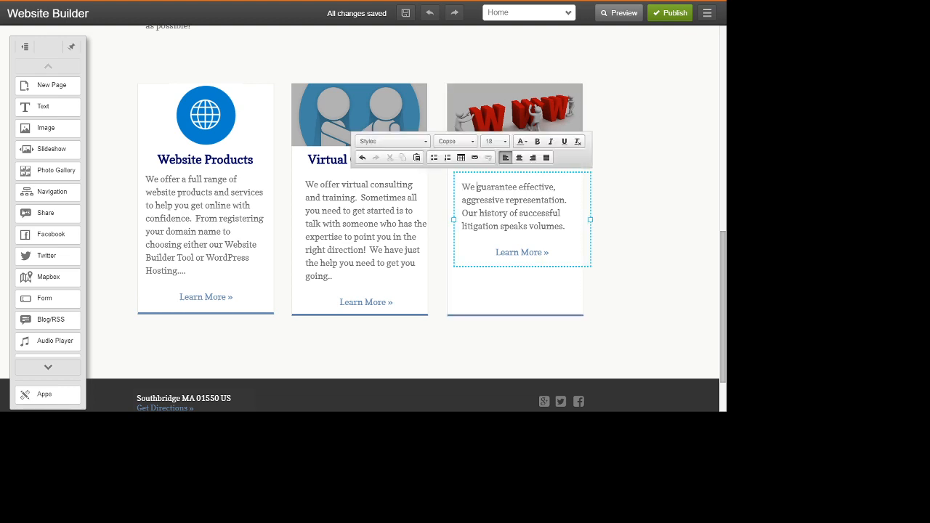
left_click_drag(477, 188, 565, 225)
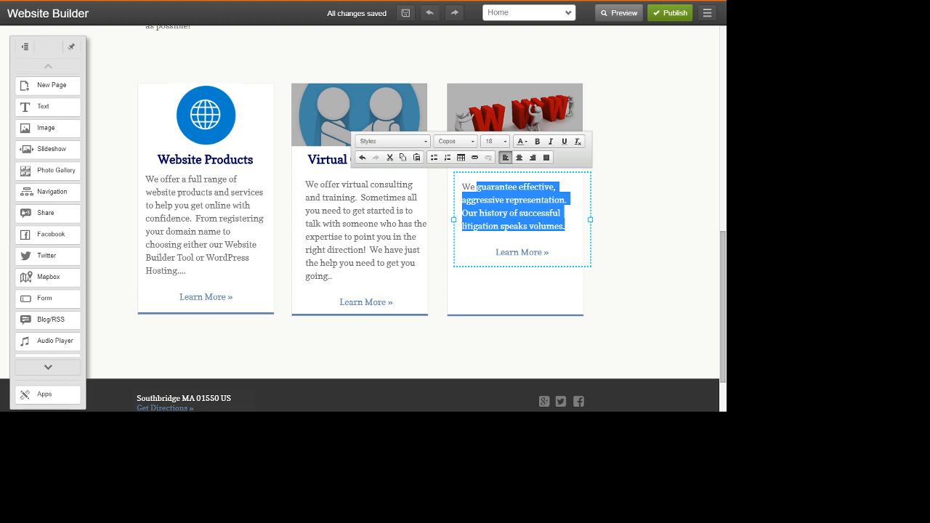
type("We will build a fabulous customized mobile responsive website to showcase your products and services.  Each website is tailored to your individual business. We get to know you and your customers so that we can create a website and a website marketing system that represents your business.")
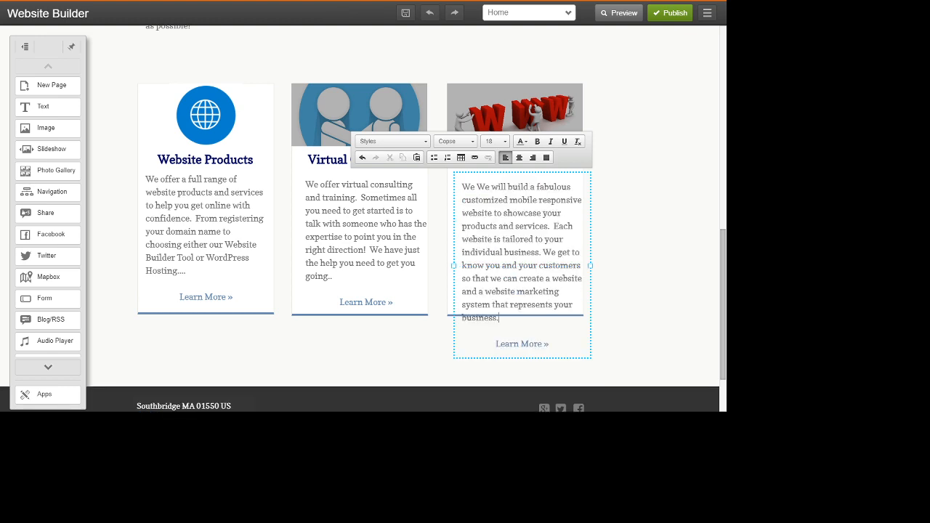
key("BackSpace")
key("BackSpace")
key("BackSpace")
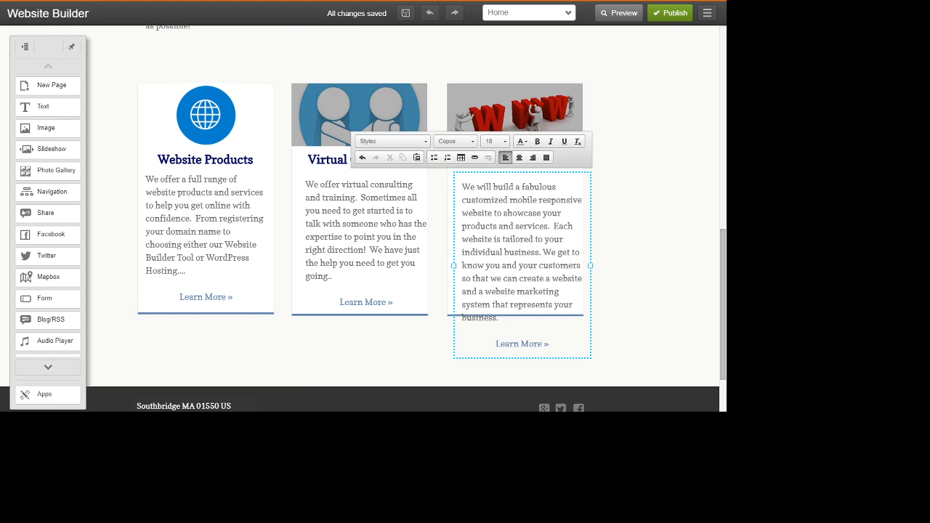
Delete the end of the Custom Built Websites description, from "We get to know you and your customers" through "represents your business."
key("BackSpace")
key("BackSpace")
key("BackSpace")
key("BackSpace")
key("BackSpace")
key("BackSpace")
key("BackSpace")
key("BackSpace")
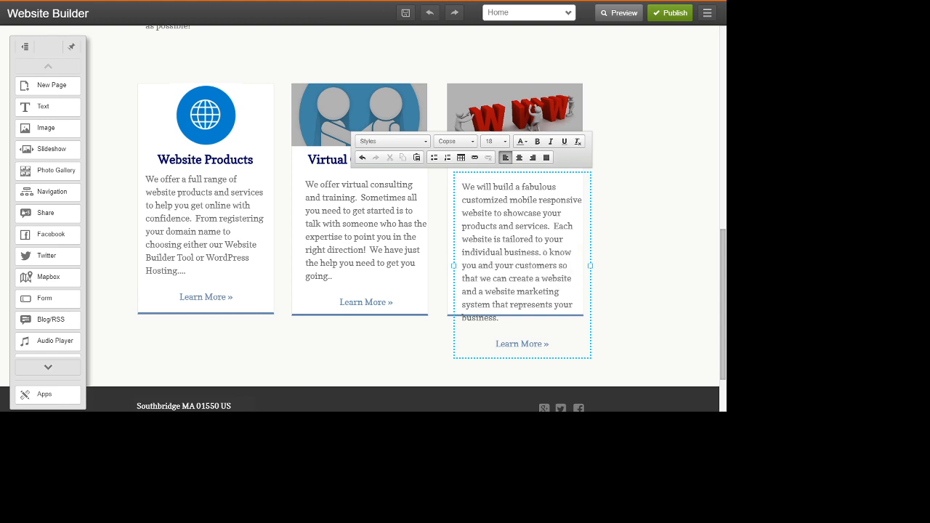
key("Delete")
key("Delete")
key("Delete")
key("Delete")
key("Delete")
key("Delete")
key("Delete")
key("Delete")
key("Delete")
key("Delete")
key("Delete")
key("Delete")
key("Delete")
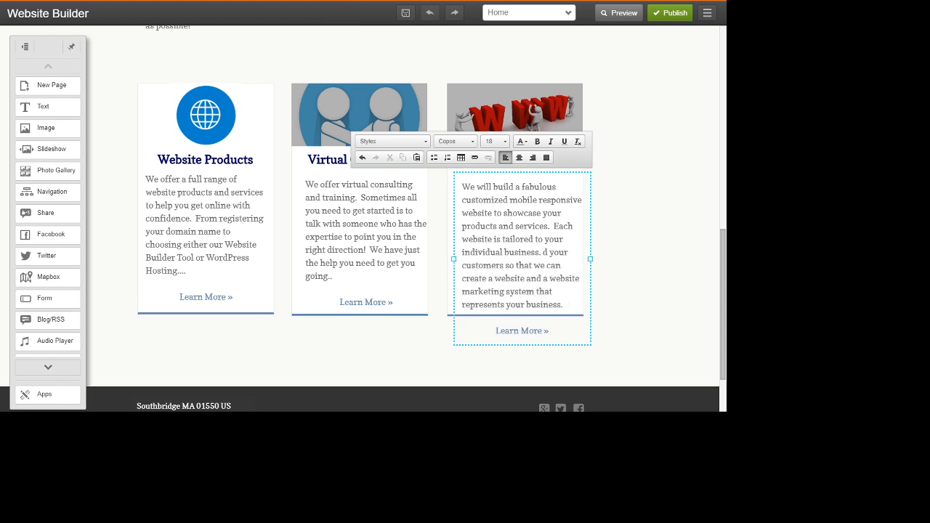
key("Delete")
key("Delete")
key("Delete")
key("Delete")
key("Delete")
key("Delete")
key("Delete")
key("Delete")
key("Delete")
key("Delete")
key("Delete")
key("Delete")
key("Delete")
key("Delete")
key("Delete")
key("Delete")
key("Delete")
key("Delete")
key("Delete")
key("Delete")
key("Delete")
key("Delete")
key("Delete")
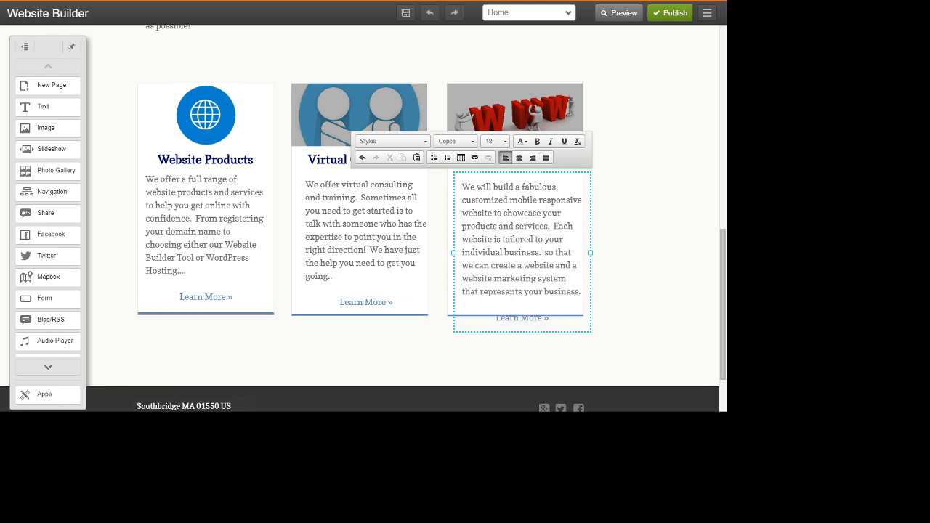
key("Delete")
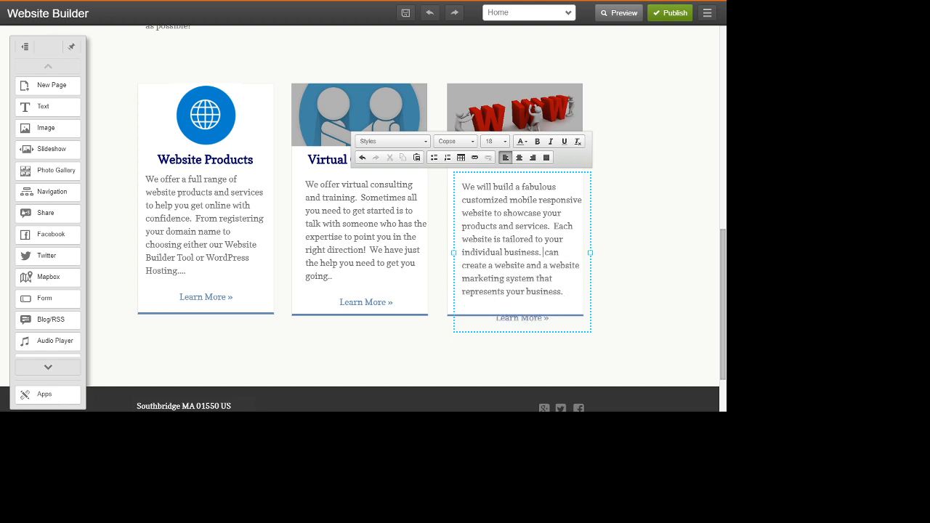
key("Delete")
key("Delete")
key("Delete")
key("Delete")
key("Delete")
key("Delete")
key("Delete")
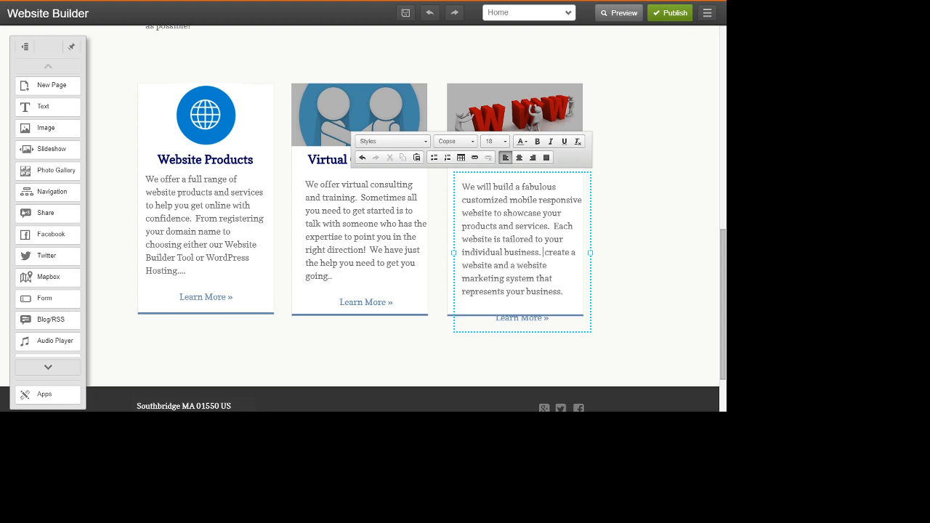
key("Delete")
key("Delete")
key("Delete")
key("Delete")
key("Delete")
key("Delete")
key("Delete")
key("Delete")
key("Delete")
key("Delete")
key("Delete")
key("Delete")
key("Delete")
key("Delete")
key("Delete")
key("Delete")
key("Delete")
key("Delete")
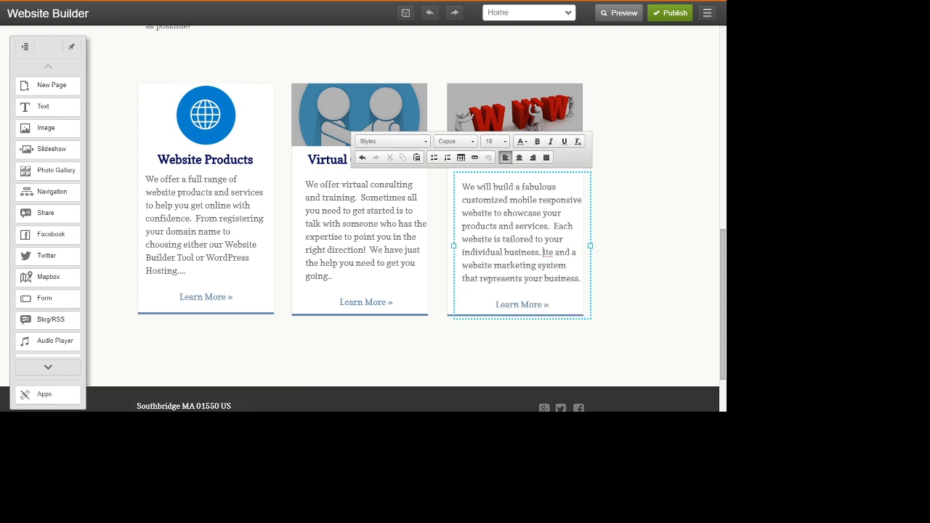
key("Delete")
key("Delete")
key("Delete")
key("Delete")
key("Delete")
key("Delete")
key("Delete")
key("Delete")
key("Delete")
key("Delete")
key("Delete")
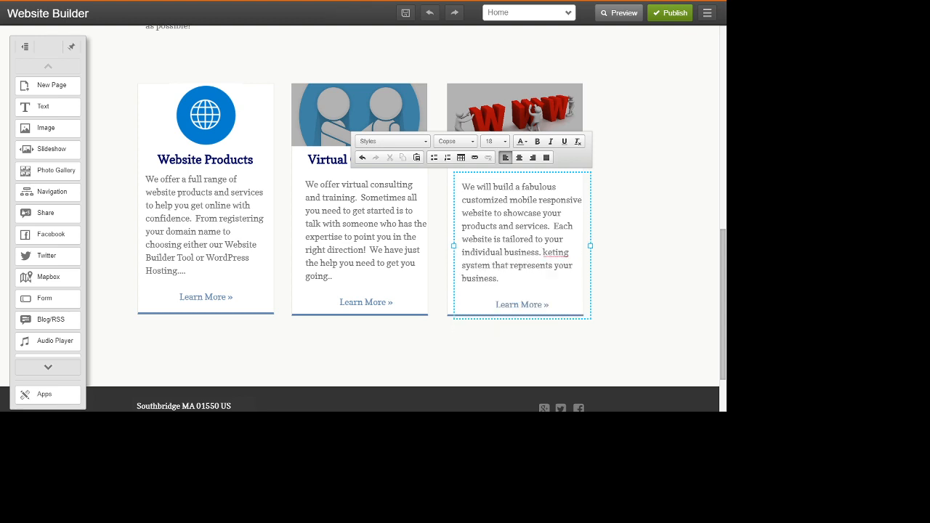
key("Delete")
key("Delete")
key("Delete")
key("Delete")
key("Delete")
key("Delete")
key("Delete")
key("Delete")
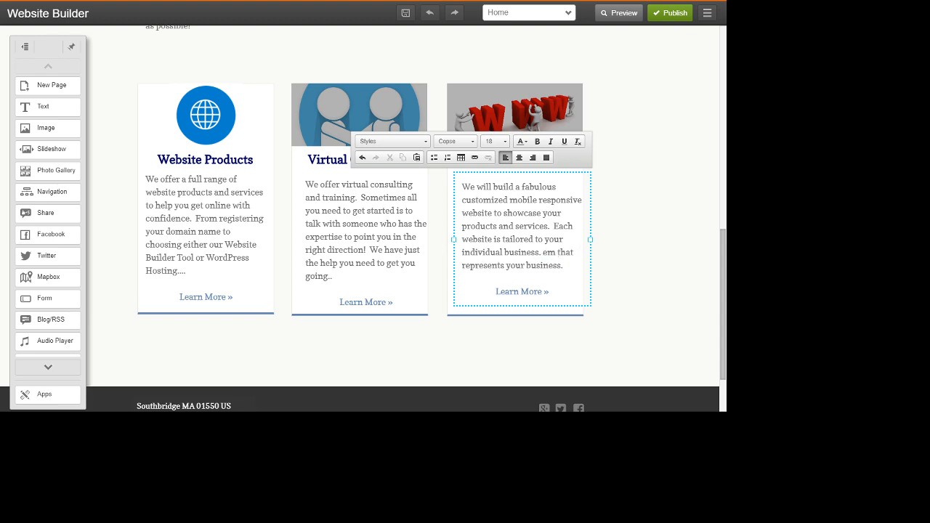
key("Delete")
key("Delete")
key("Delete")
key("Delete")
key("Delete")
key("Delete")
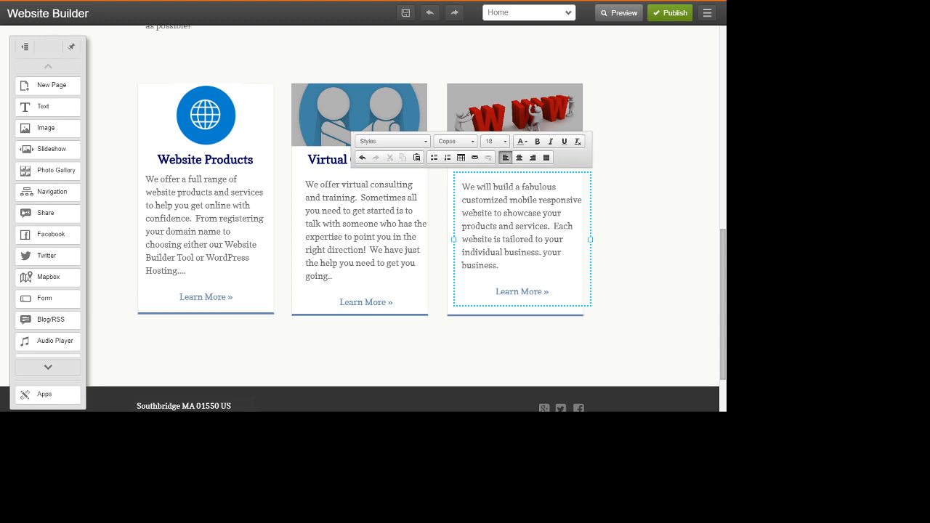
key("Delete")
key("Delete")
key("Delete")
key("Delete")
key("Delete")
key("Delete")
key("Delete")
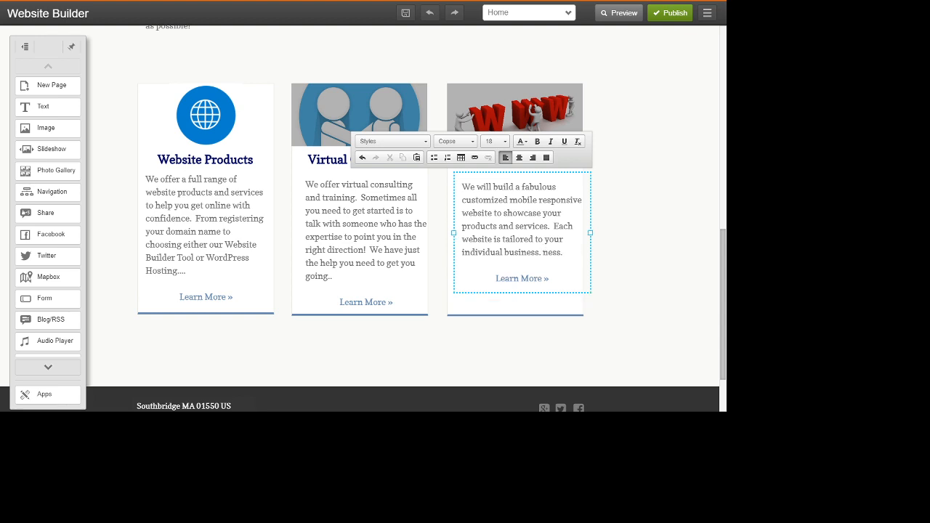
key("Delete")
key("Delete")
Try lowering the Custom Built Websites description box so its Learn More link sits near the card's bottom edge, and move it back up
left_click_drag(523, 293, 522, 296)
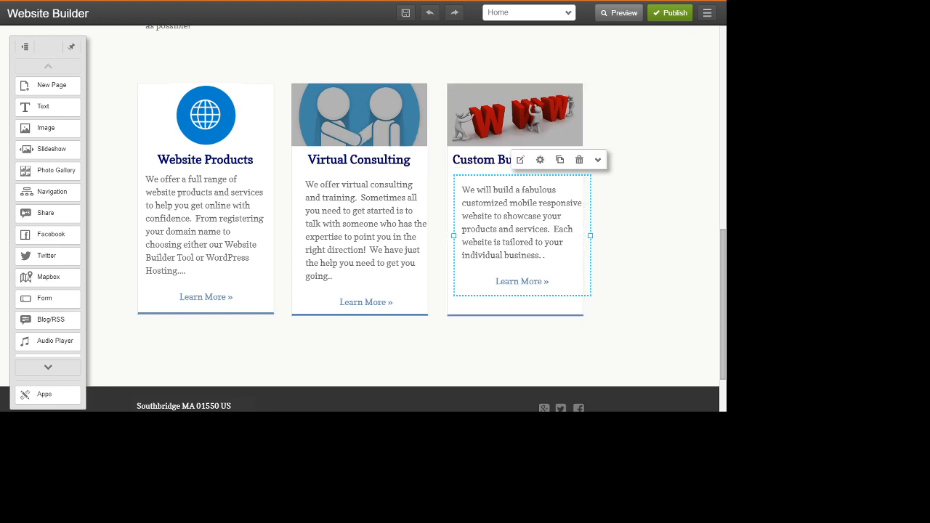
left_click_drag(522, 236, 514, 253)
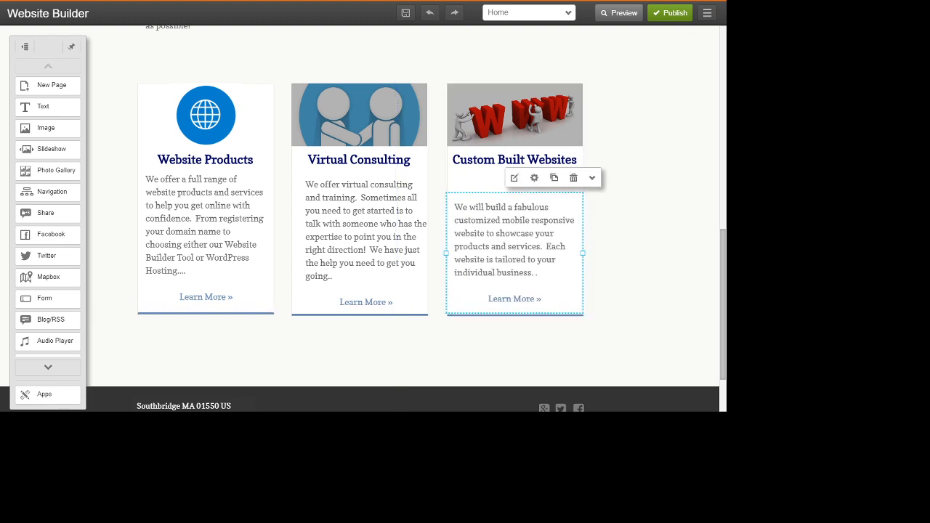
left_click(480, 182)
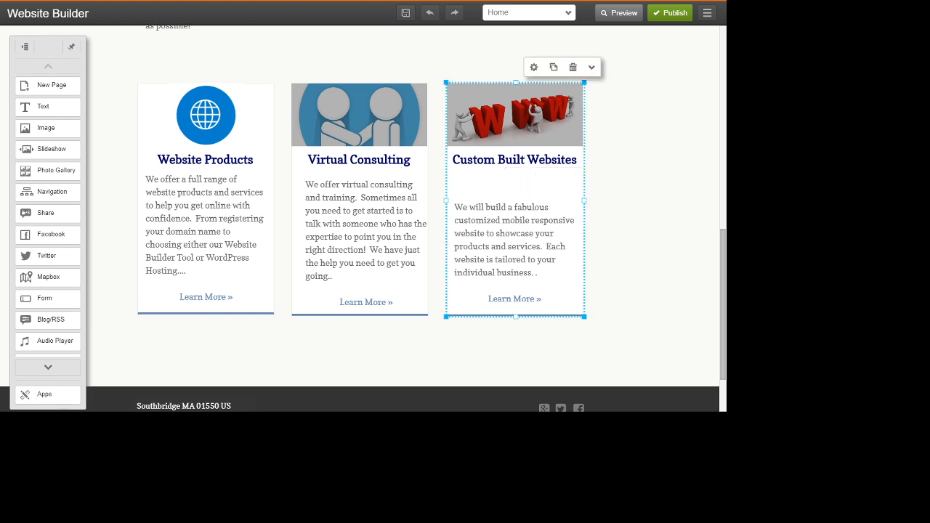
left_click_drag(515, 316, 516, 317)
left_click_drag(480, 183, 479, 182)
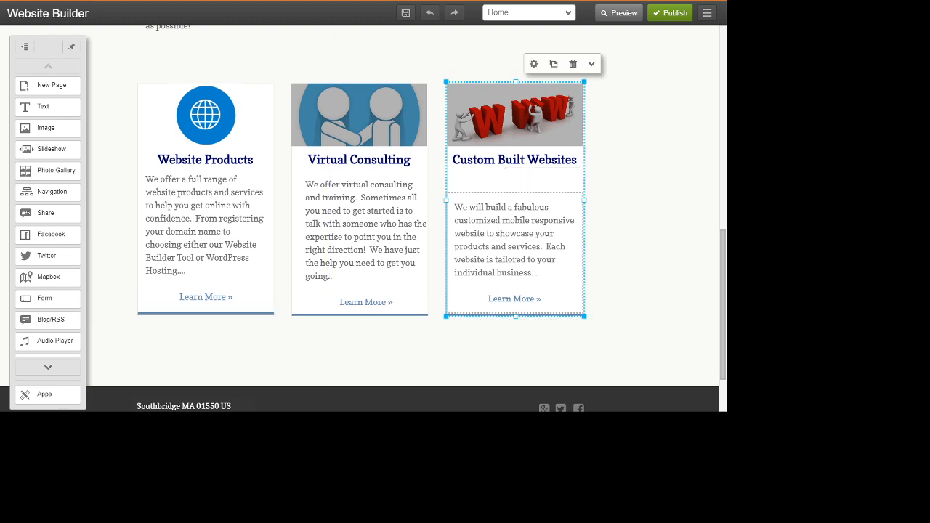
mouse_move(460, 247)
left_mouse_down()
mouse_move(460, 229)
mouse_move(467, 233)
left_mouse_up()
left_click(465, 234)
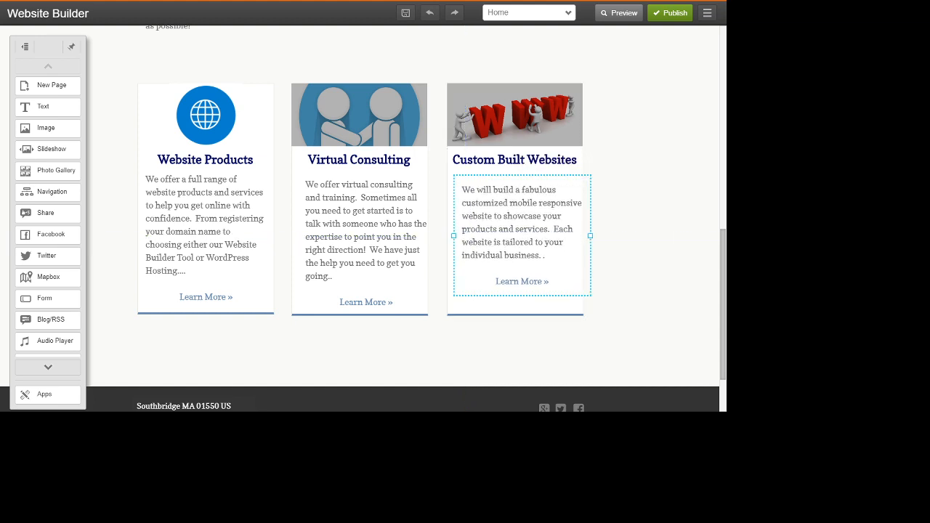
Remove the stray period after "individual business." and add one blank line above the Learn More link in the Custom Built Websites card
double_click(465, 235)
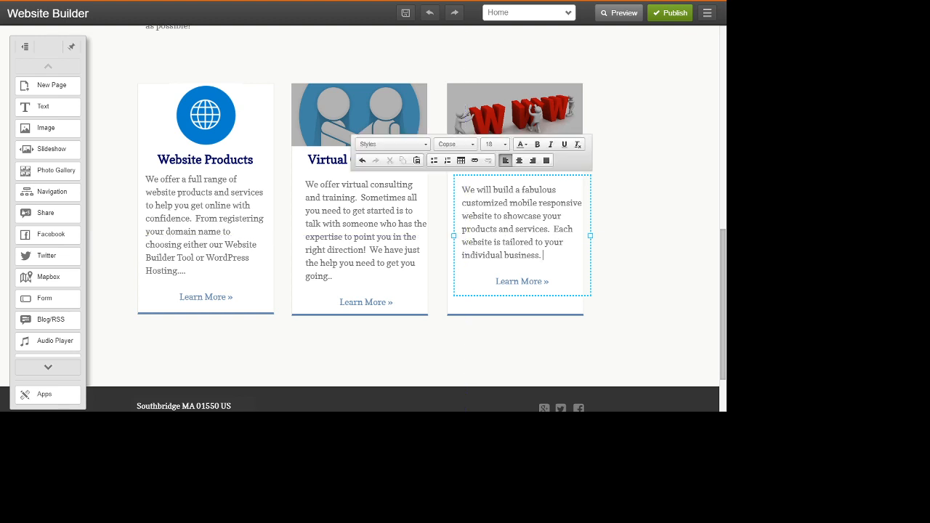
key("Return")
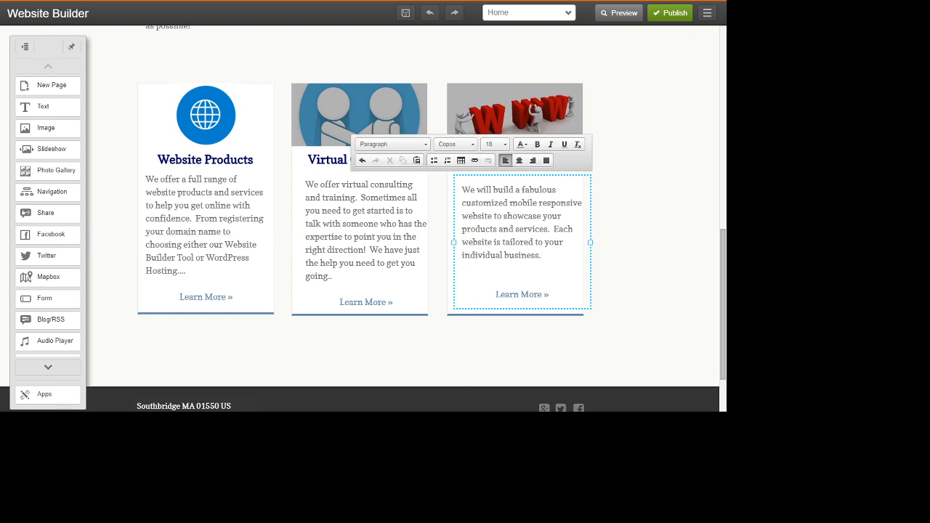
key("Return")
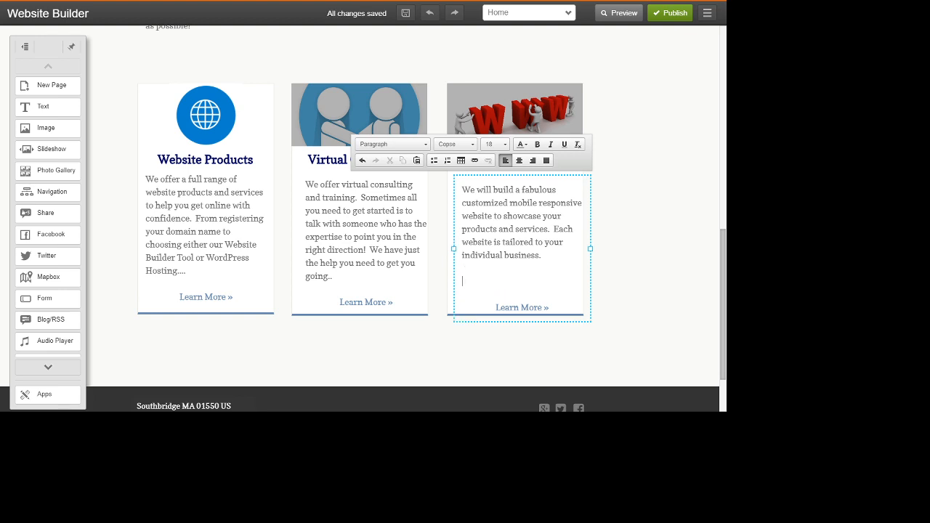
key("BackSpace")
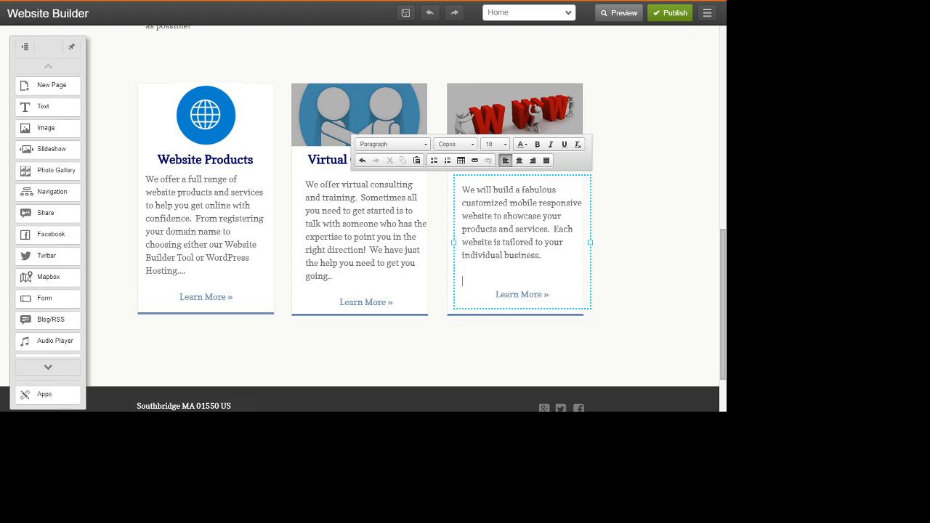
Try adding a blank line above the Learn More link in the Virtual Consulting card, and undo it
left_click(366, 236)
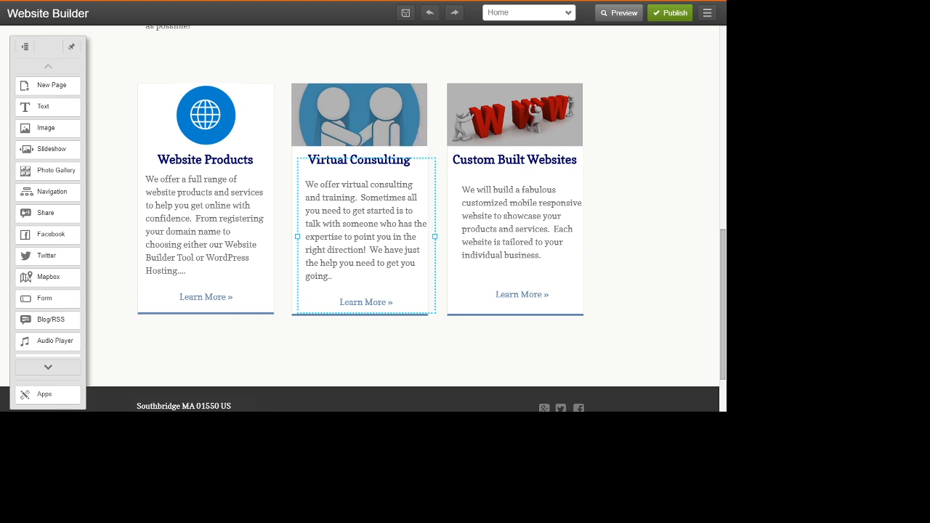
left_click(333, 276)
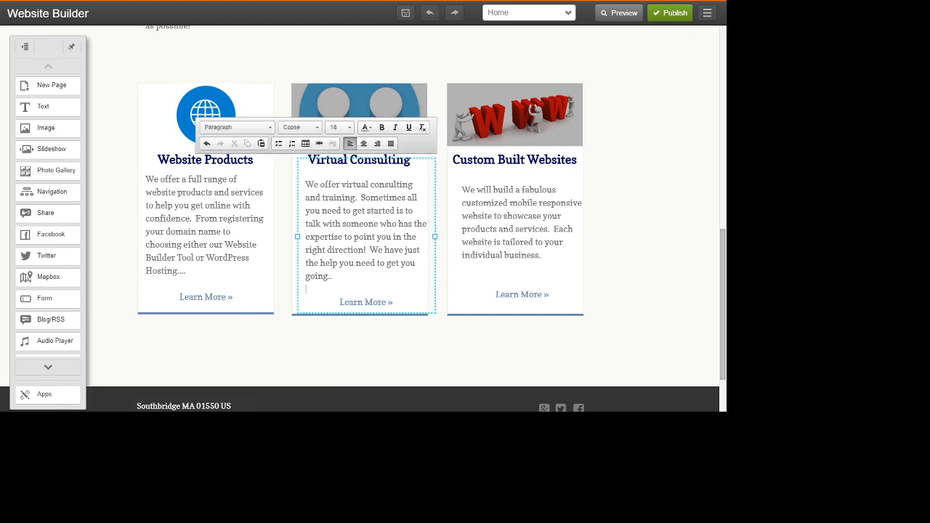
key("Return")
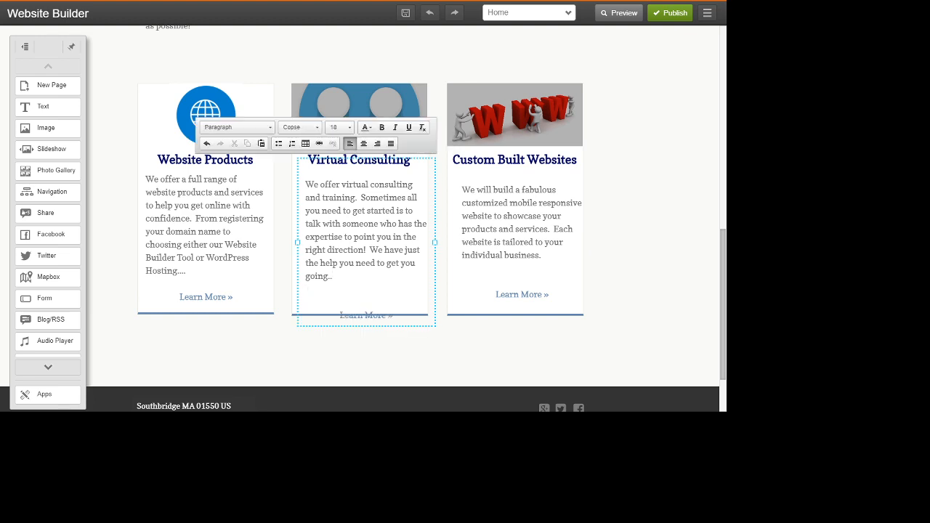
left_click(218, 244)
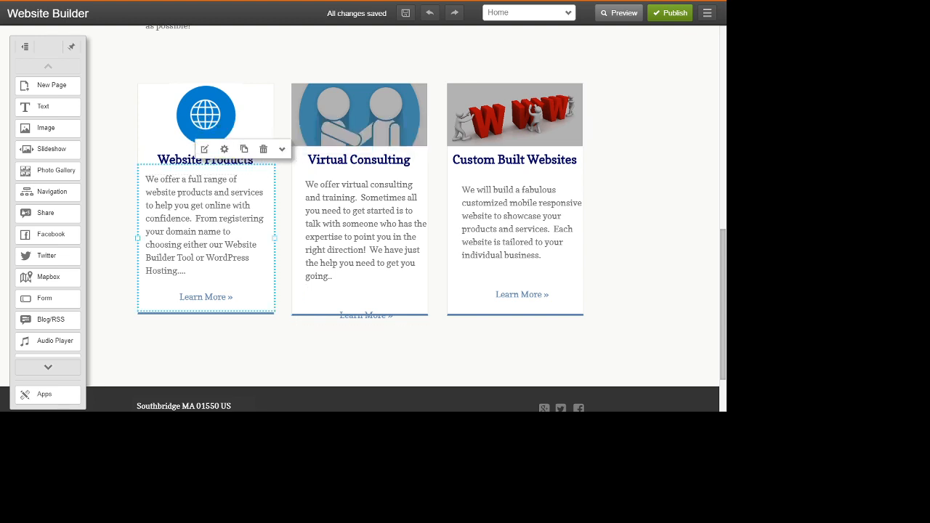
left_click(429, 13)
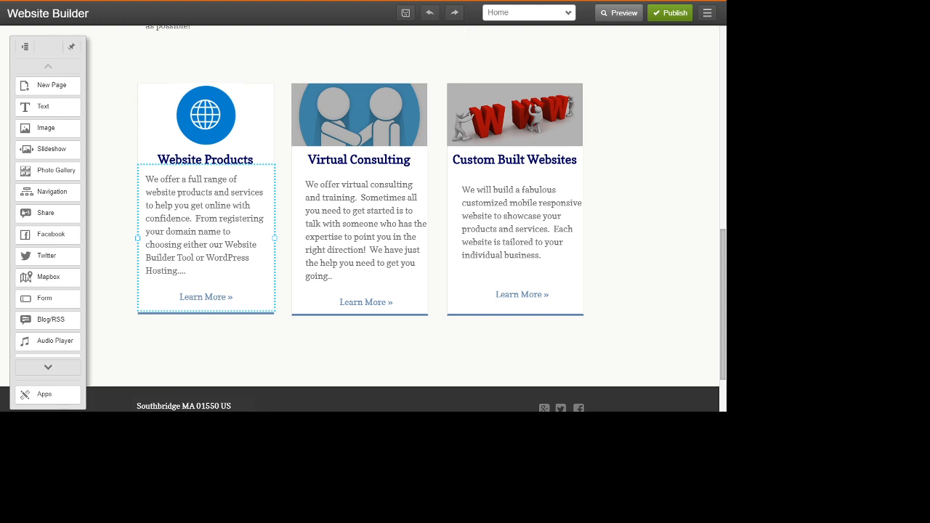
Move the Custom Built Websites description box to line up with the card's side edges, directly under the title
left_click_drag(519, 236, 511, 232)
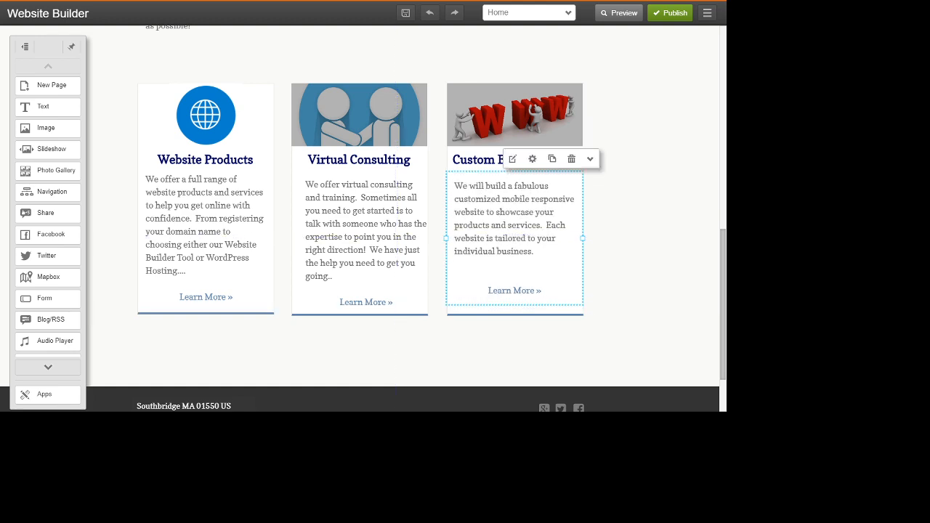
key("Up")
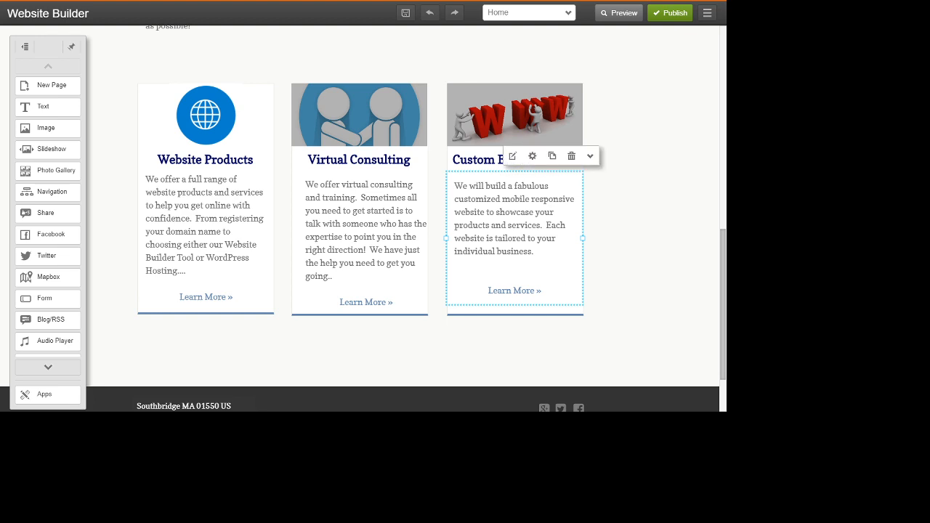
double_click(512, 232)
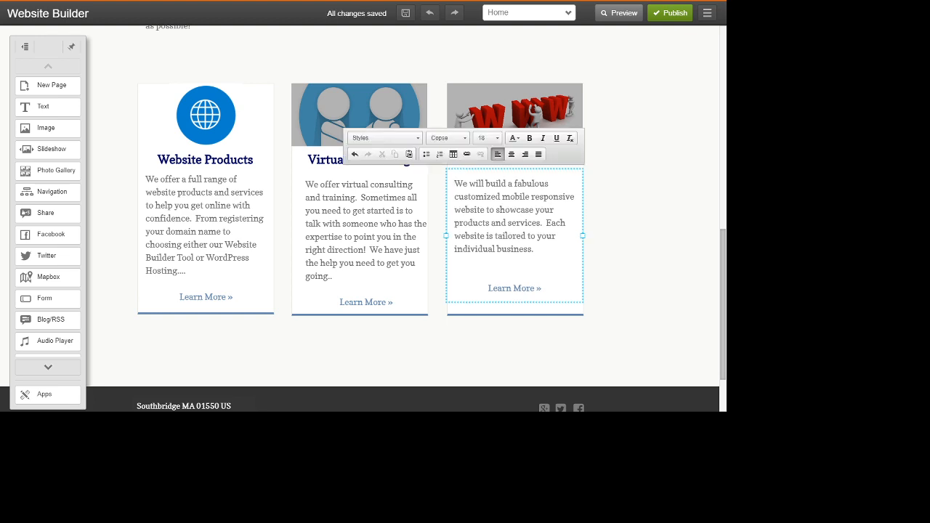
key("Escape")
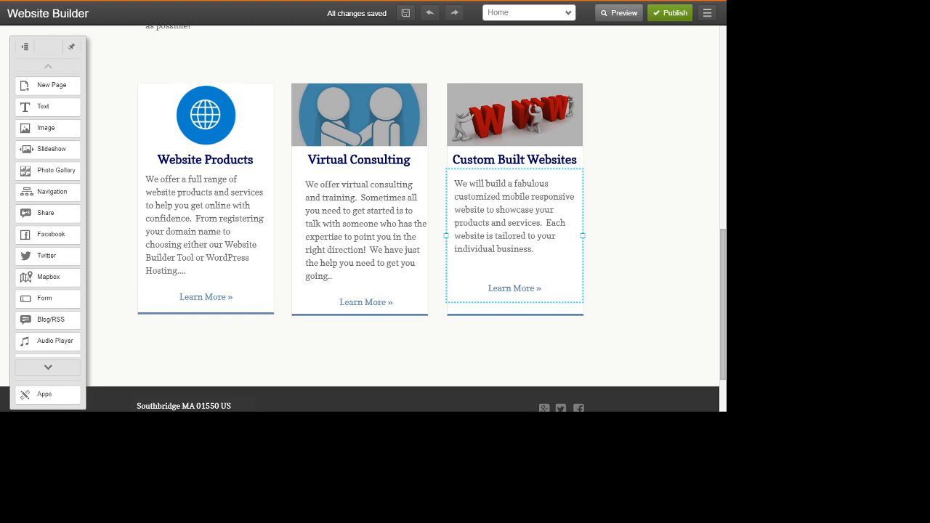
End the Custom Built Websites description with the sentence "We'll create just the website that represents your business."
left_click(455, 184)
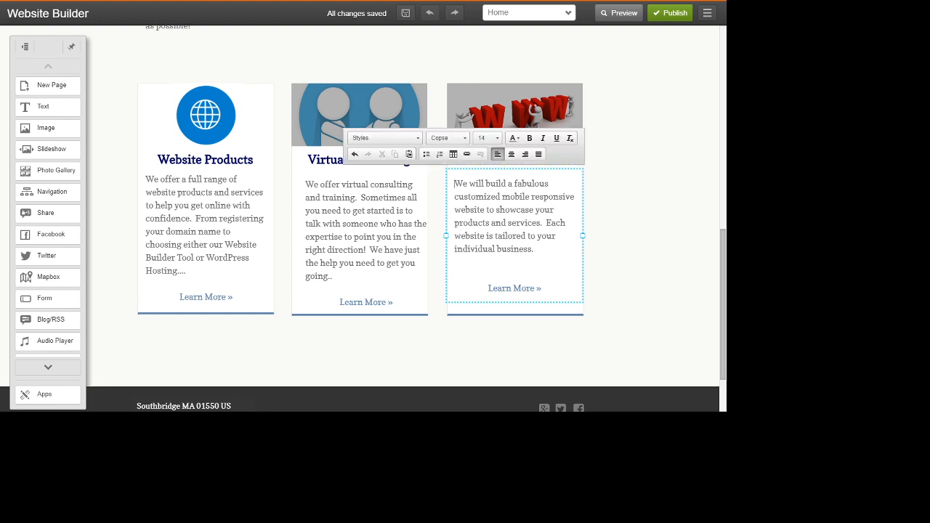
type("a website marketing system that represents your business.")
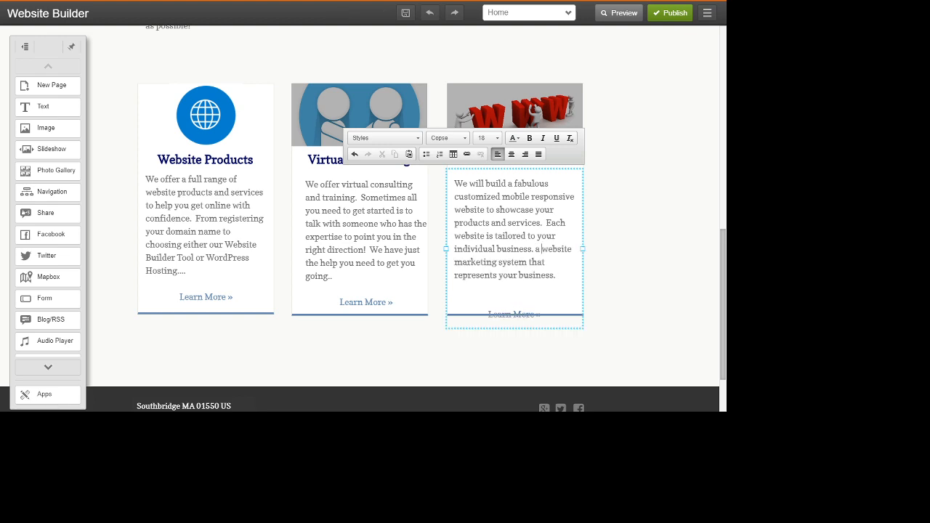
key("BackSpace")
type("We'll ")
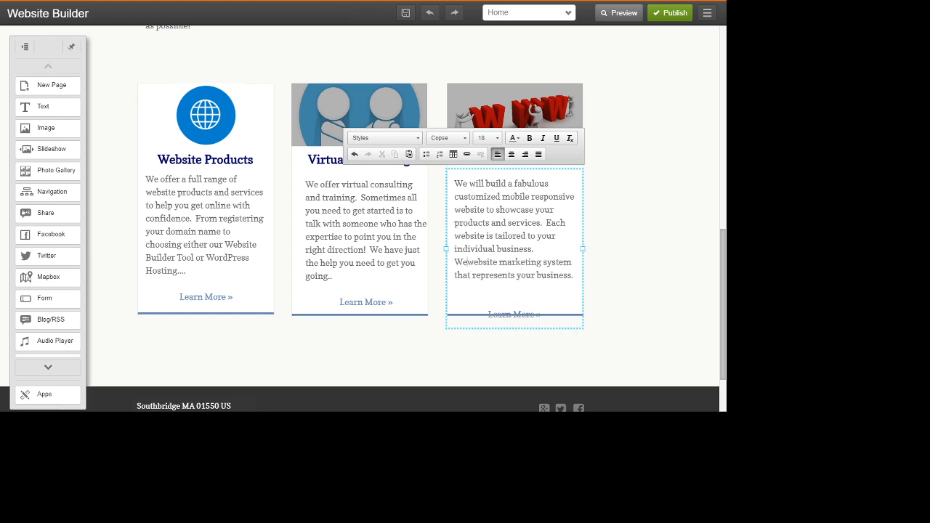
type("create jus")
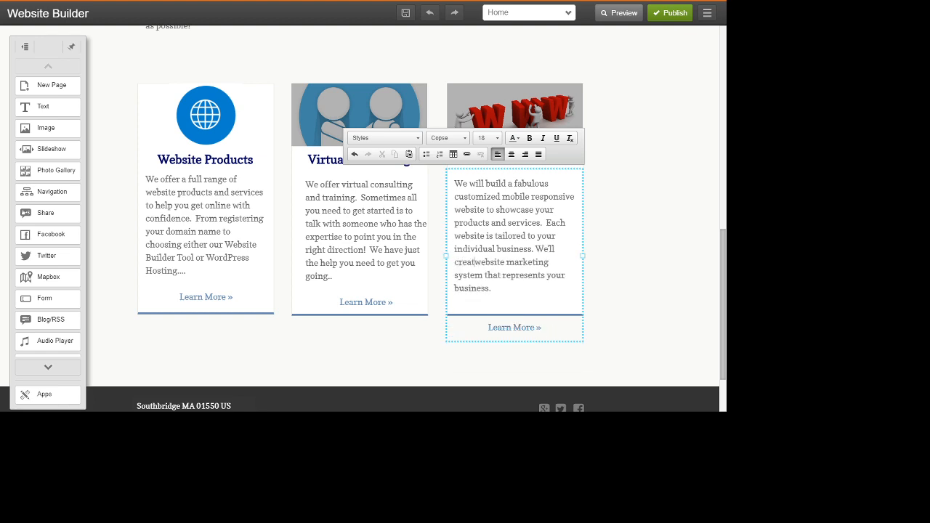
type("t the")
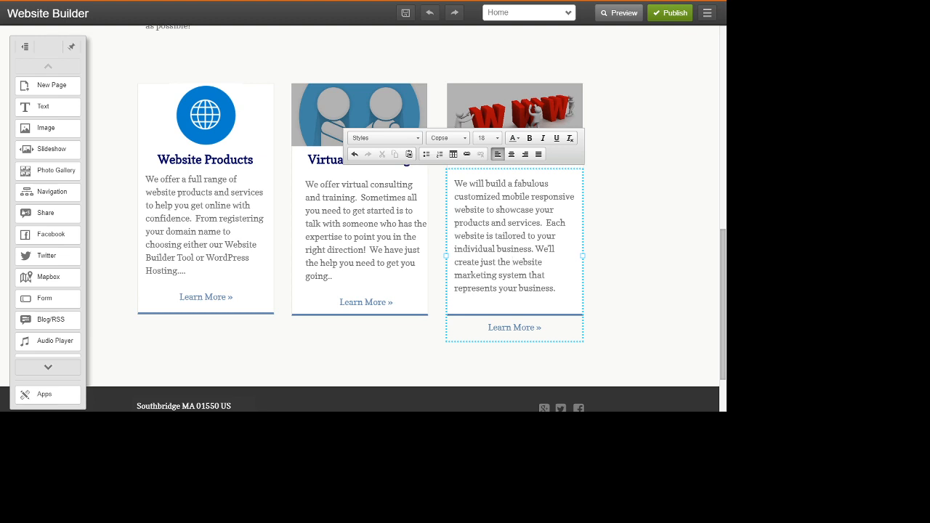
key("BackSpace")
key("BackSpace")
key("BackSpace")
key("BackSpace")
key("BackSpace")
key("BackSpace")
key("BackSpace")
key("BackSpace")
key("BackSpace")
key("BackSpace")
key("BackSpace")
key("BackSpace")
key("BackSpace")
key("BackSpace")
key("BackSpace")
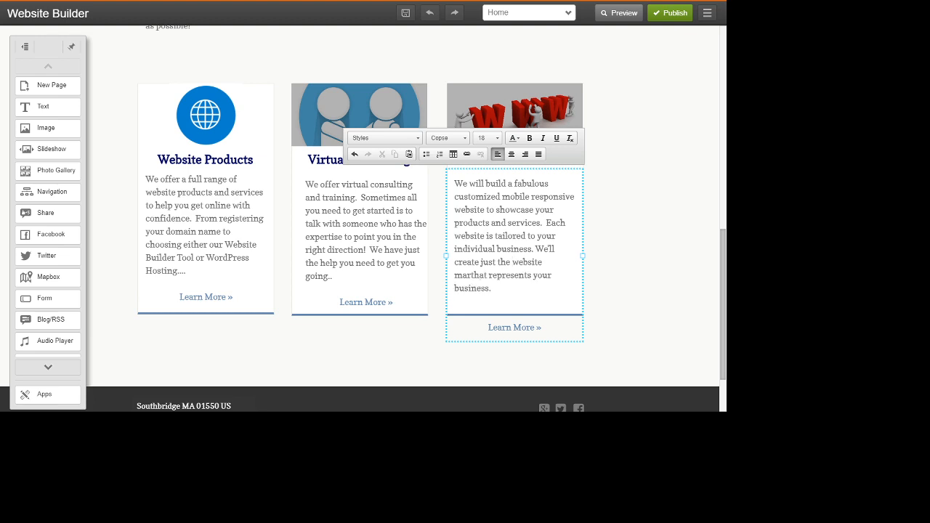
key("BackSpace")
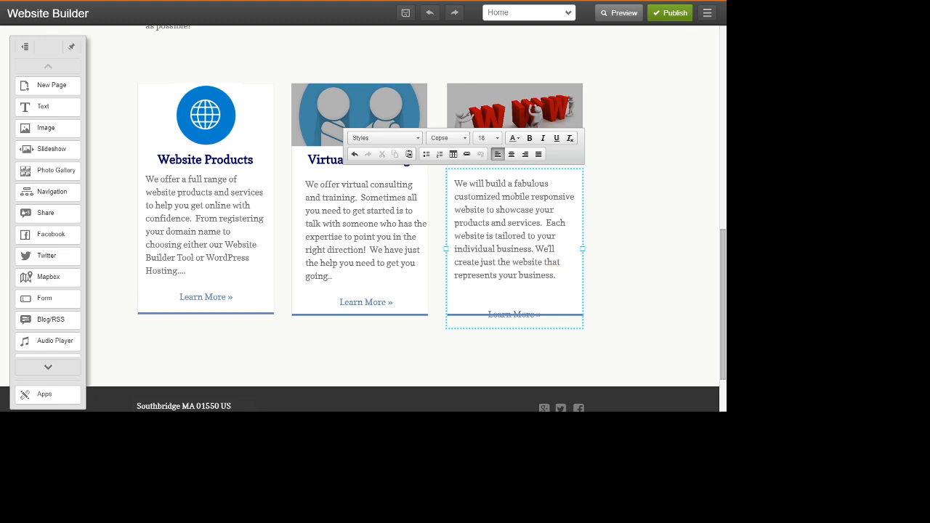
Remove one blank line above the Learn More link in the Custom Built Websites card so the link fits inside the card
left_click(514, 315)
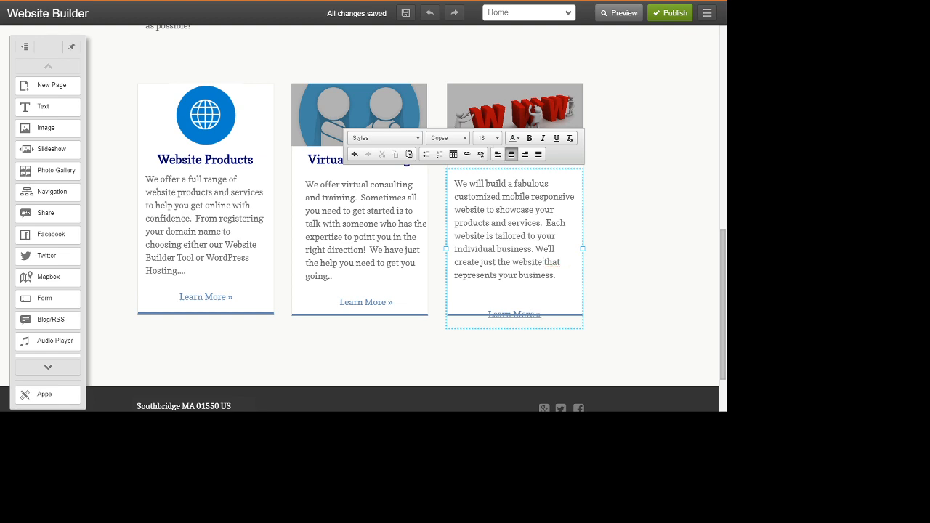
left_click(455, 289)
key("Delete")
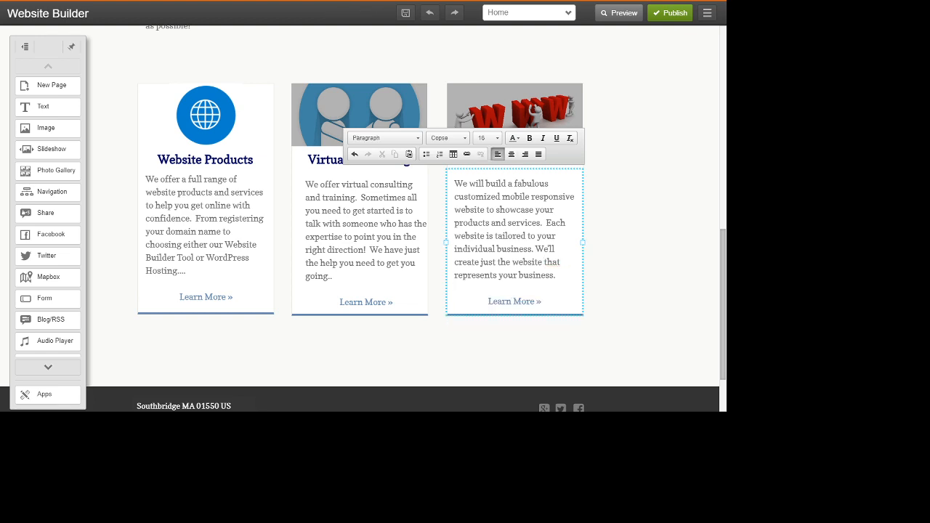
key("Escape")
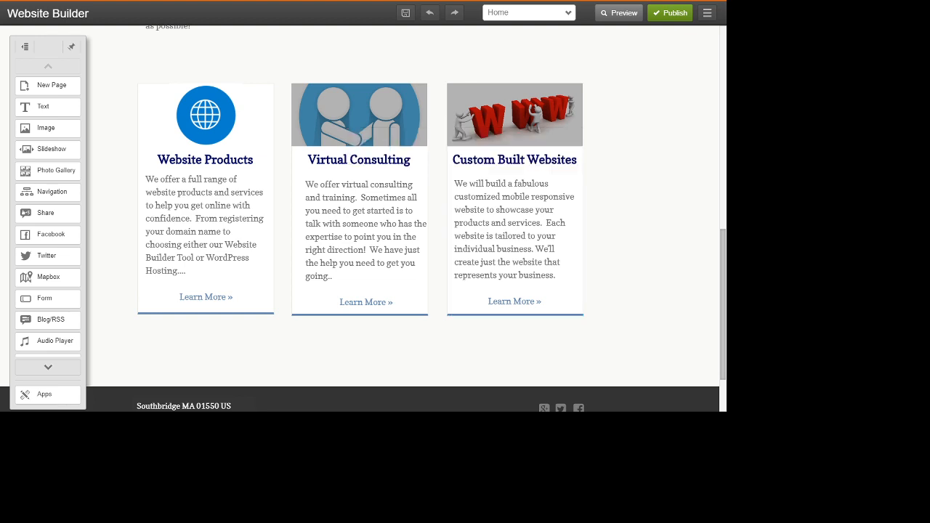
Lock the position of the Website Products card's background box
scroll(363, 218, "up", 1)
scroll(363, 218, "up", 1)
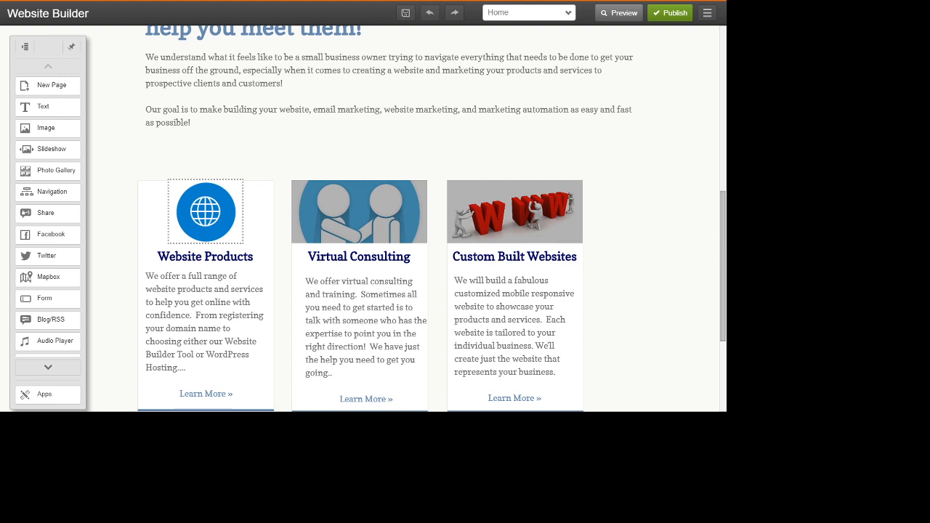
left_click(206, 211)
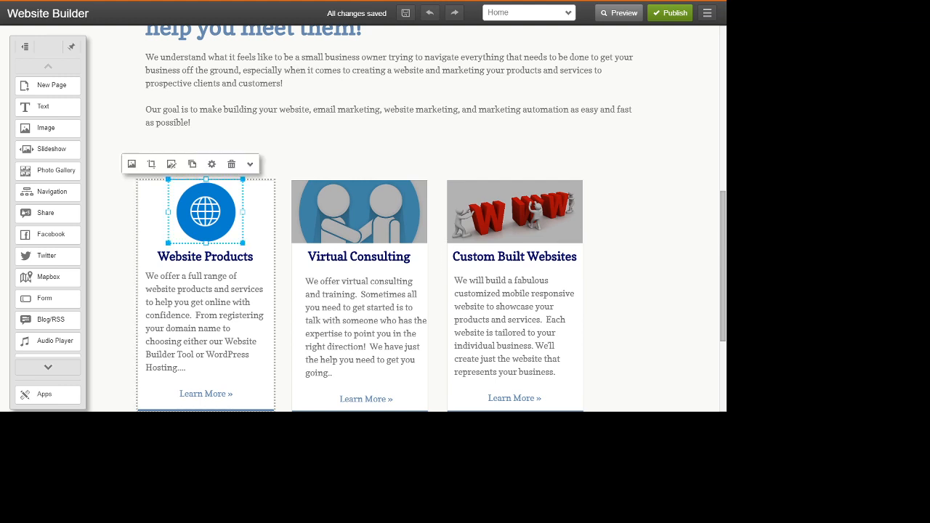
left_click(260, 218, "ctrl")
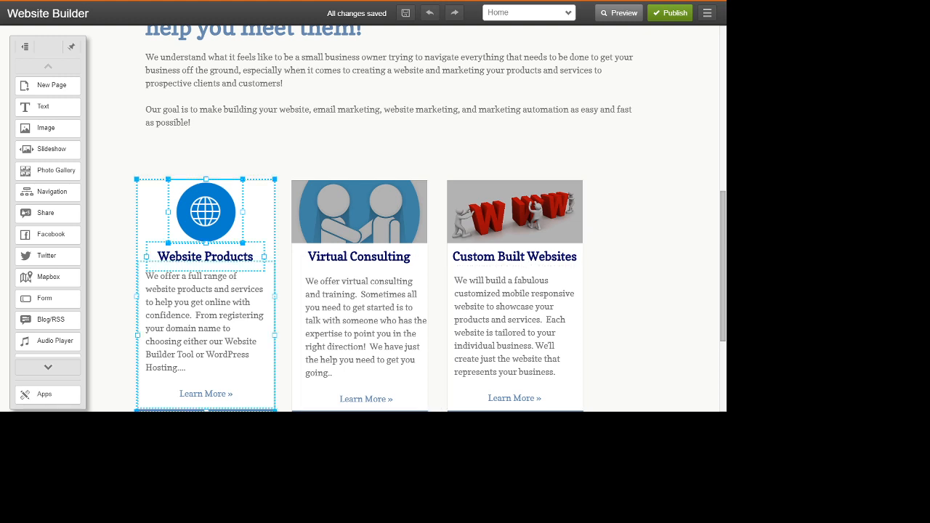
left_click(259, 218, "ctrl")
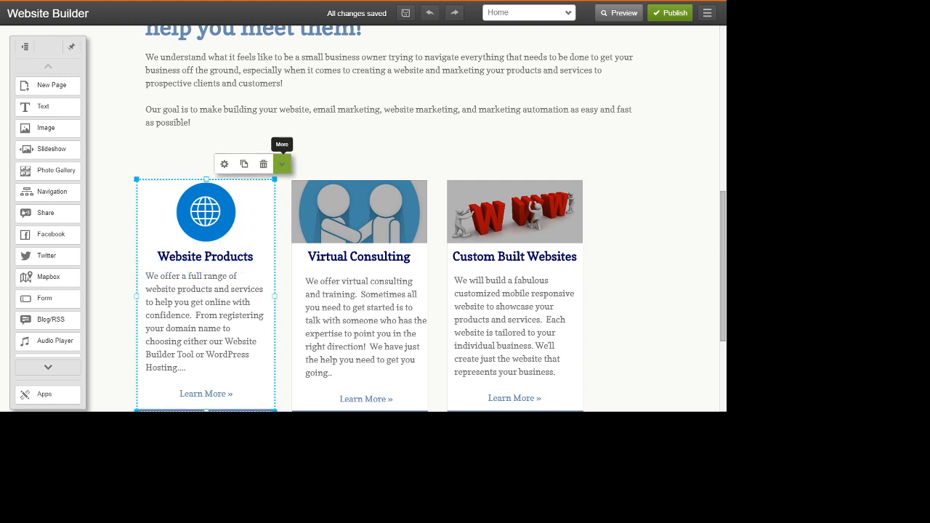
left_click(281, 164)
left_click(306, 220)
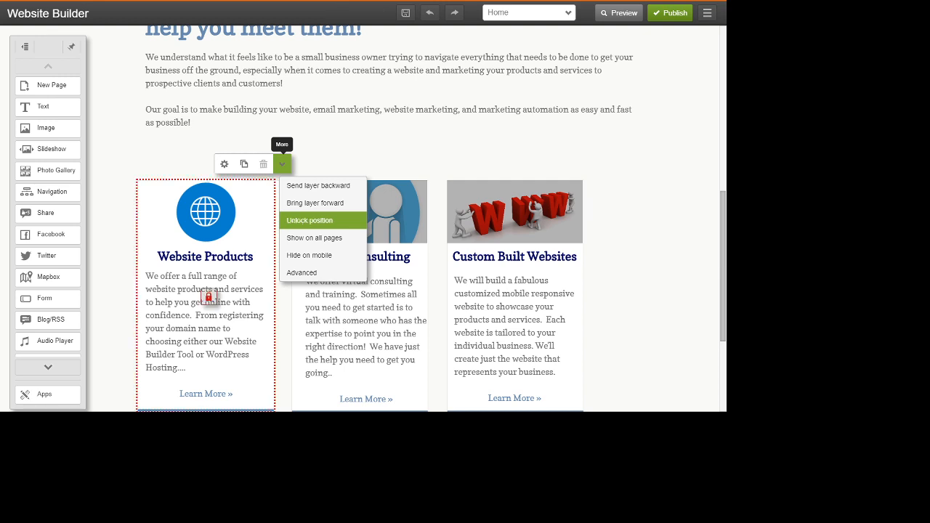
left_click(643, 232)
Delete the "Get Directions" link from the footer's address text box
scroll(643, 232, "down", 2)
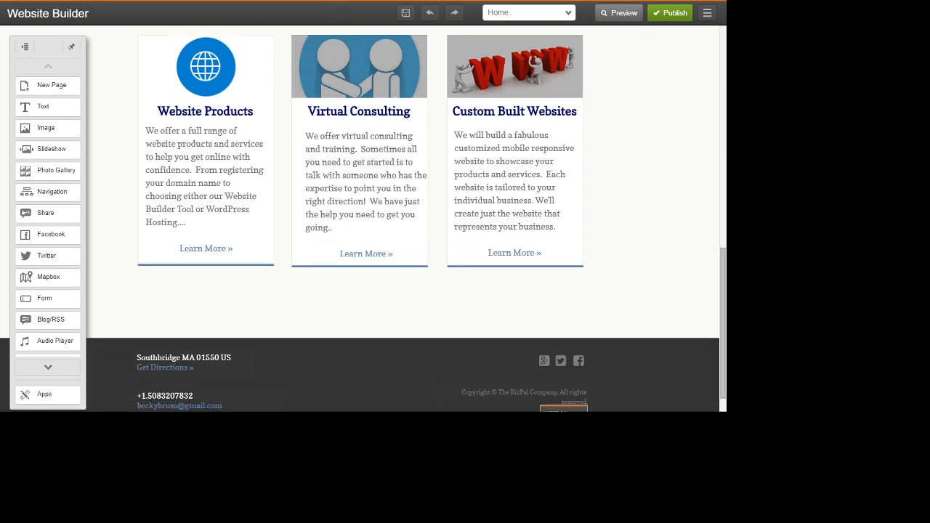
scroll(363, 218, "down", 1)
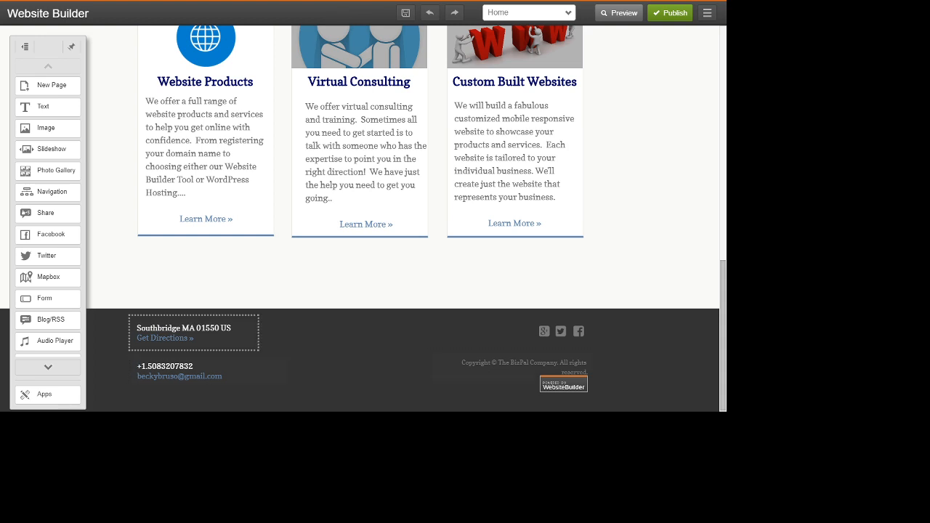
left_click(224, 335)
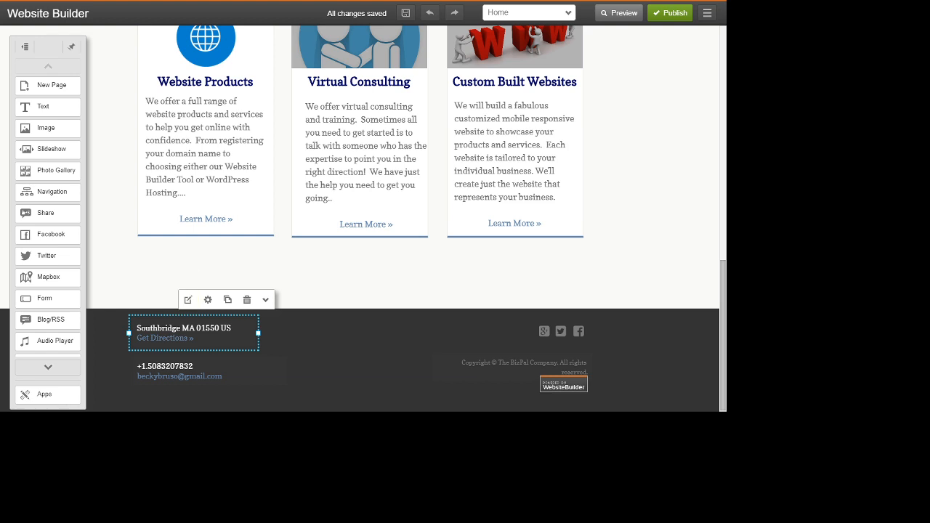
left_click(189, 300)
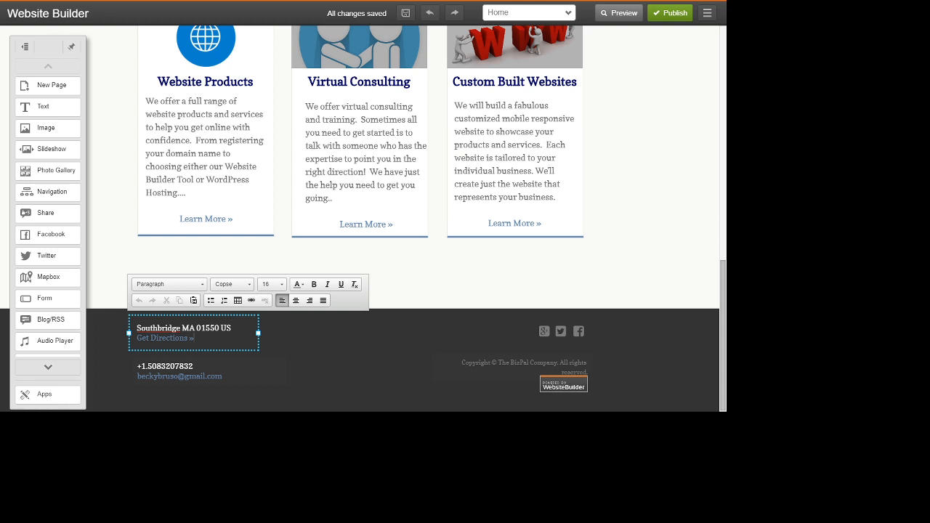
left_click_drag(195, 338, 137, 338)
key("Delete")
Make the footer's address line bold
key("shift+Left")
key("shift+Left")
key("shift+Left")
key("shift+Left")
key("shift+Left")
key("shift+Left")
key("shift+Left")
key("shift+Left")
key("shift+Left")
key("shift+Left")
key("shift+Left")
key("shift+Left")
key("shift+Left")
key("shift+Left")
key("shift+Left")
key("shift+Left")
key("shift+Left")
key("shift+Left")
key("shift+Left")
key("shift+Left")
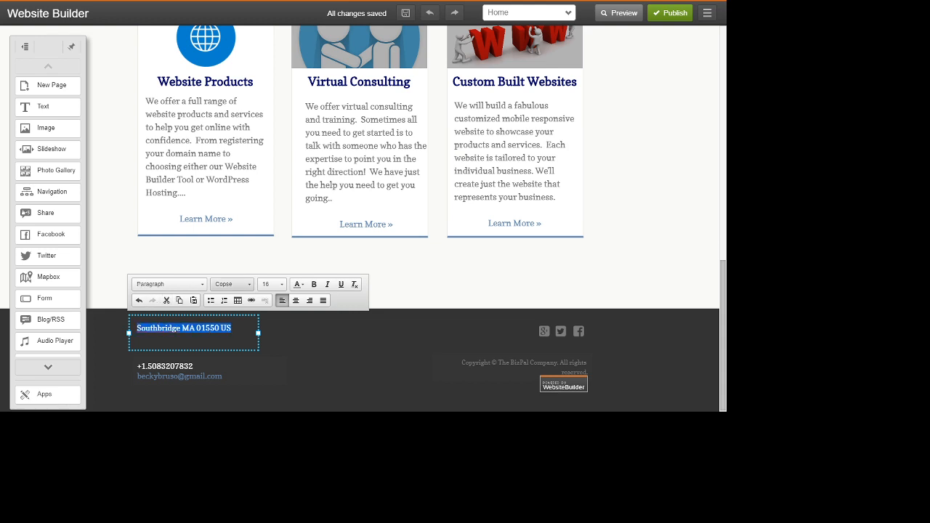
key("ctrl+b")
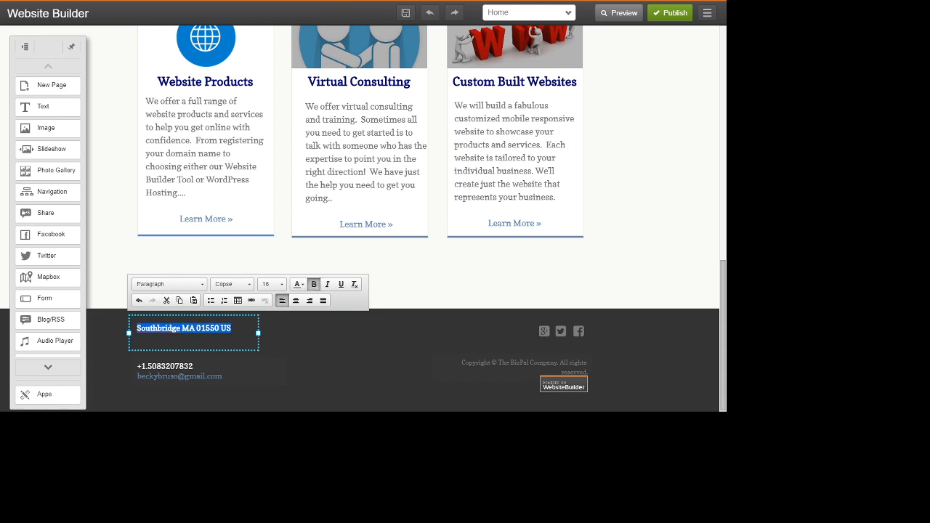
key("Escape")
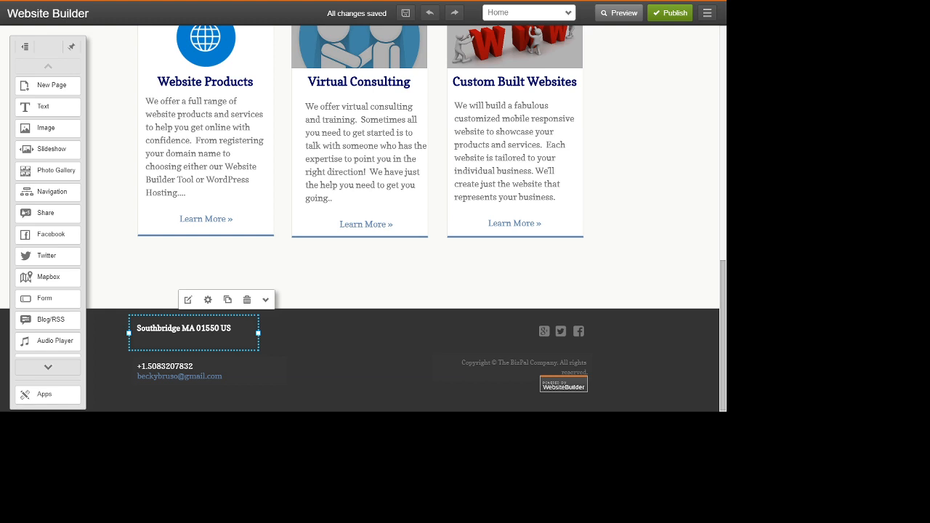
Insert the line "Vritaul Appointments Avaliable" above the address in the footer text box, with a blank line between them
left_click(188, 300)
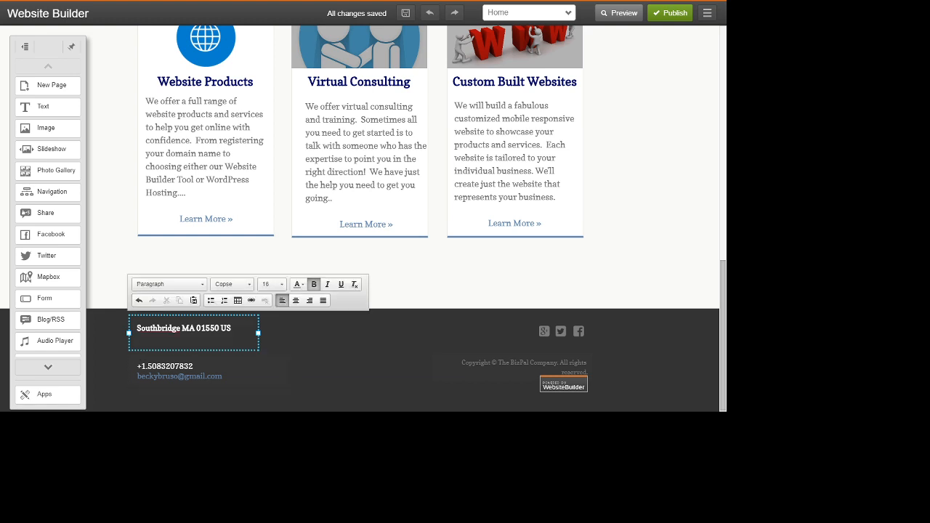
type("Vritaul Ap")
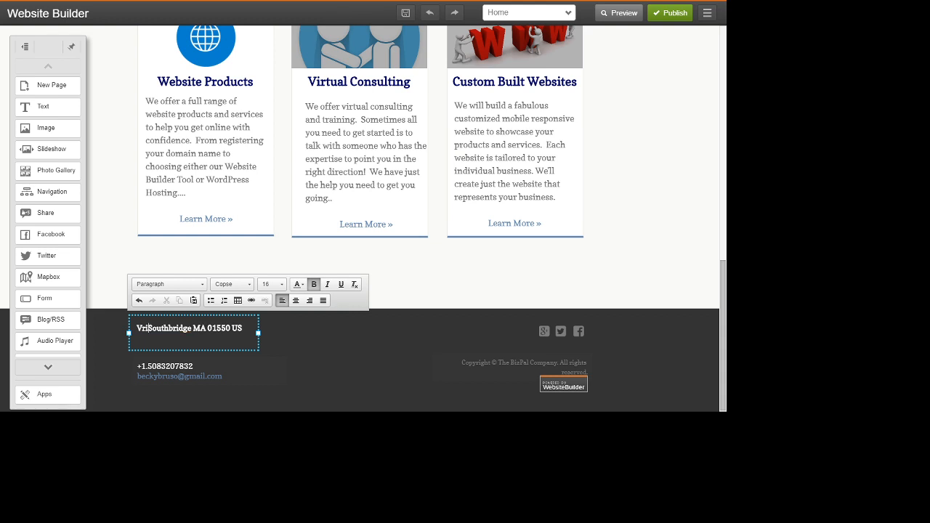
type("poin")
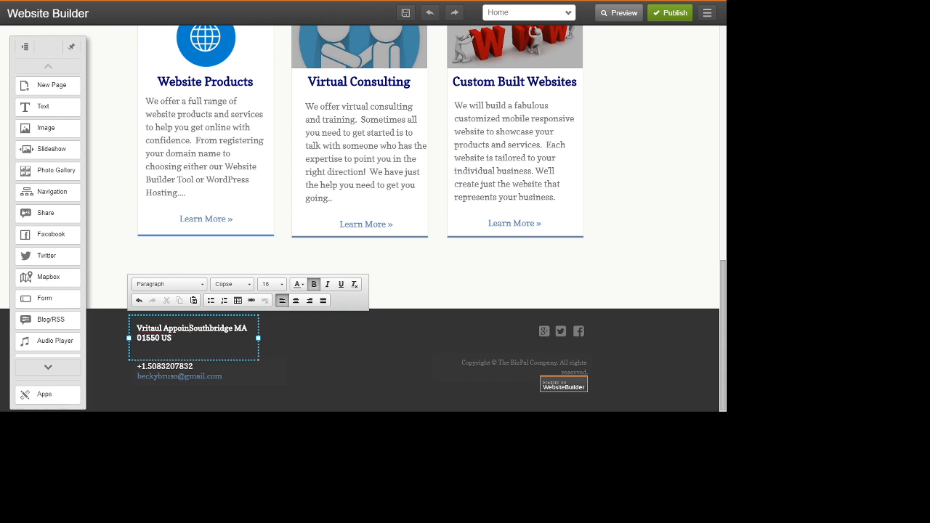
type("tment")
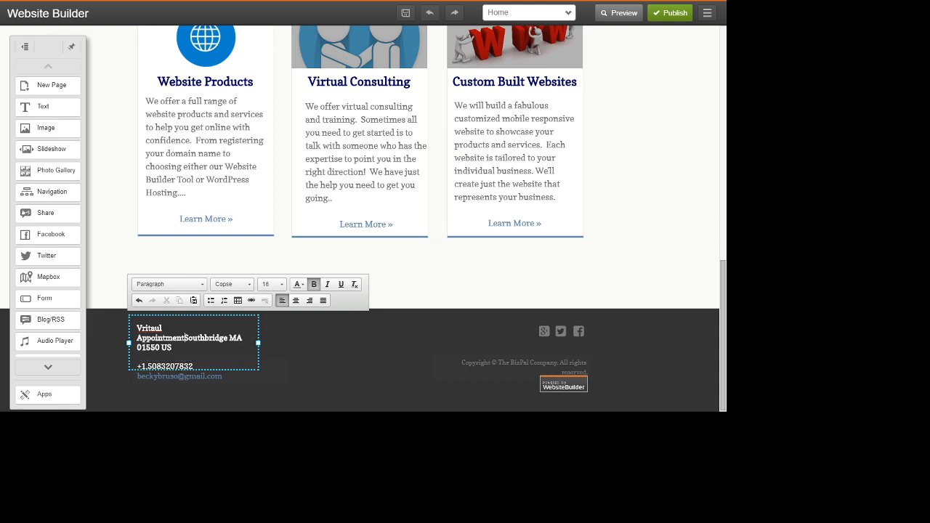
type("s Avali")
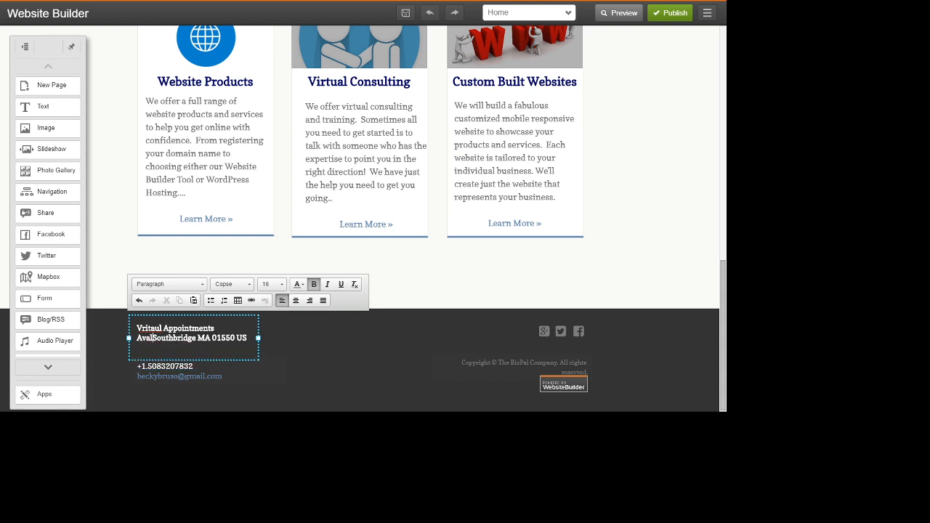
type("able")
key("Return")
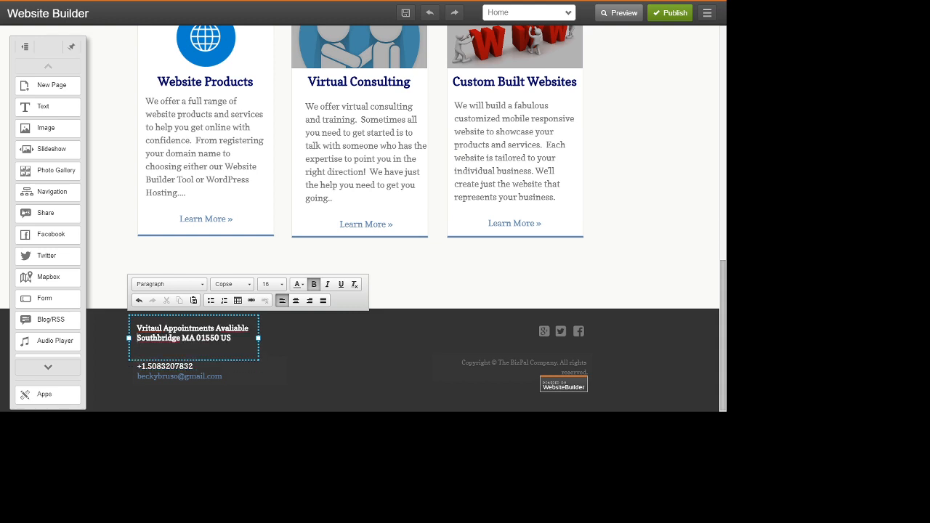
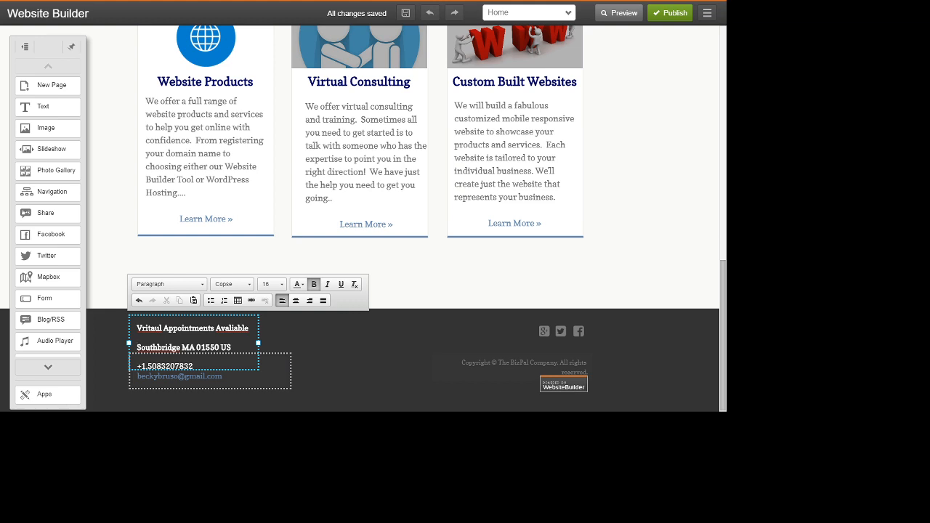
Move the footer's phone and e-mail box slightly down, clear of the address text, and make its text bold at size 18
left_click_drag(211, 377, 137, 377)
double_click(217, 388)
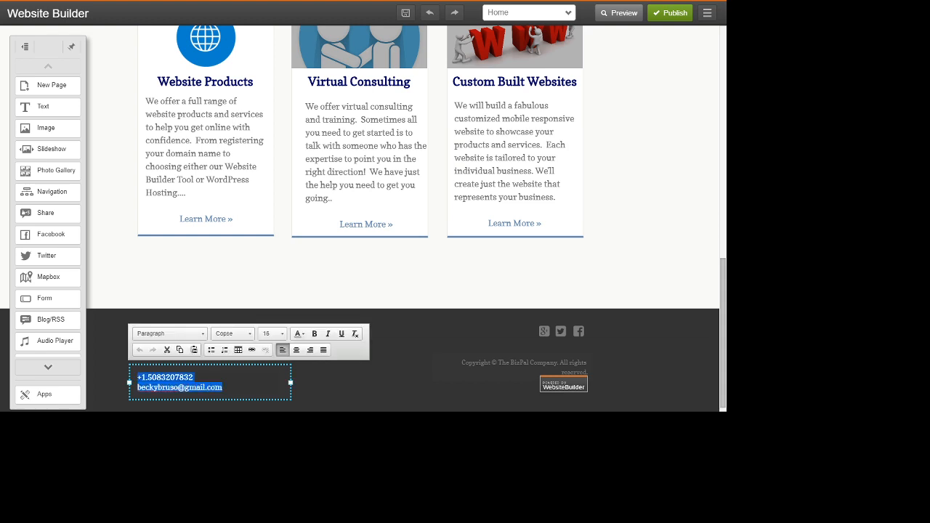
left_click(270, 333)
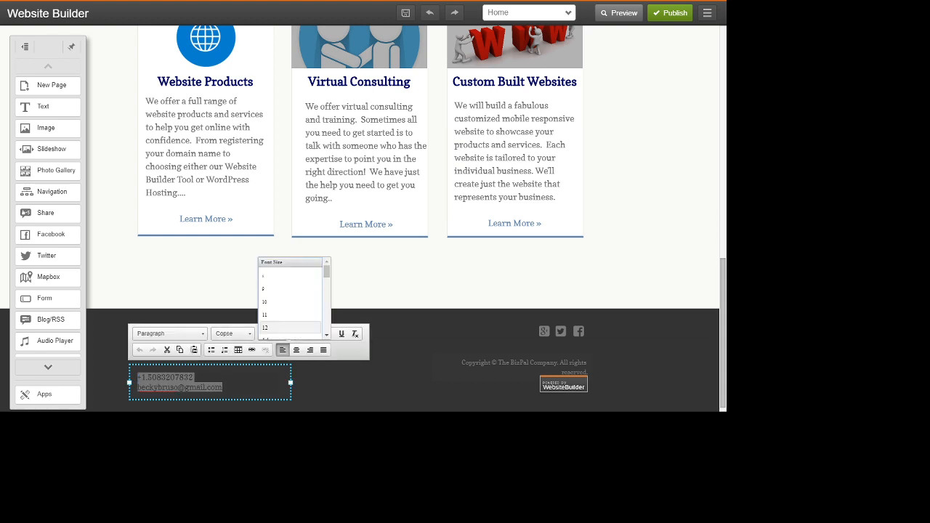
scroll(290, 308, "down", 2)
scroll(290, 298, "up", 2)
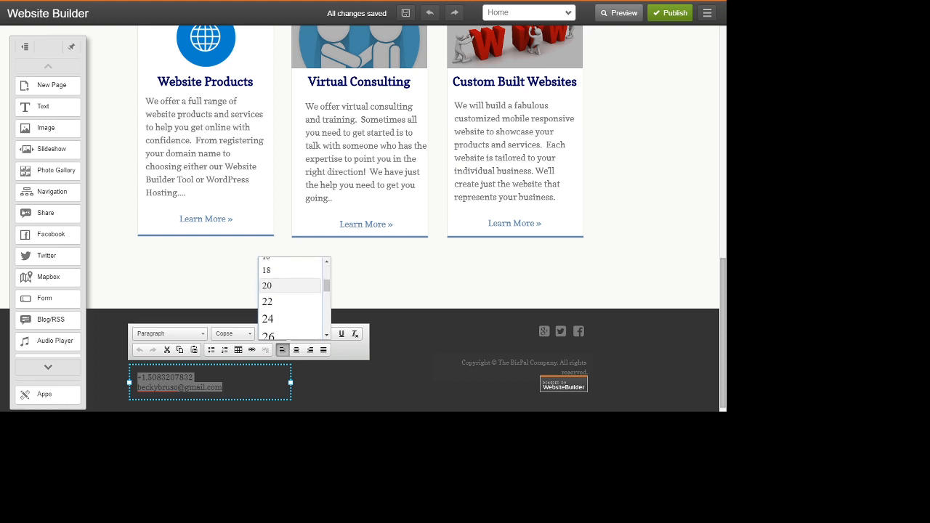
left_click(276, 270)
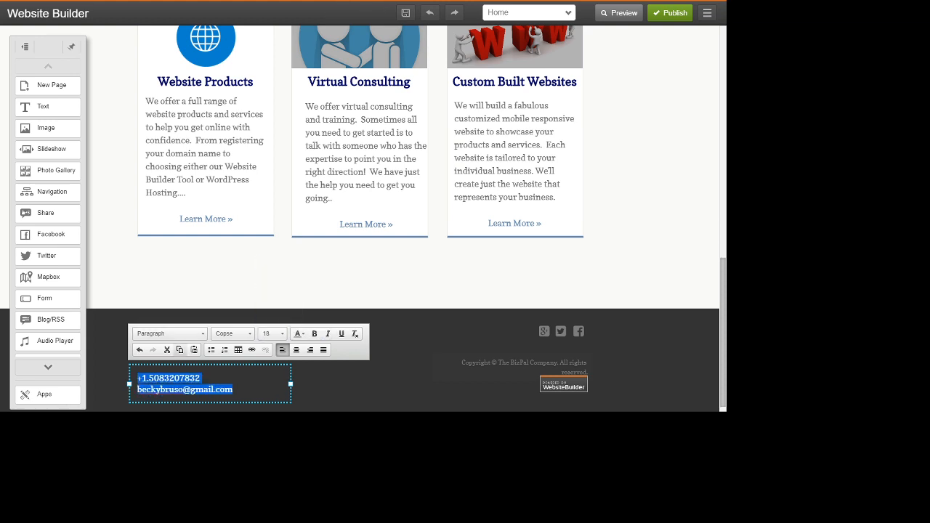
left_click(314, 334)
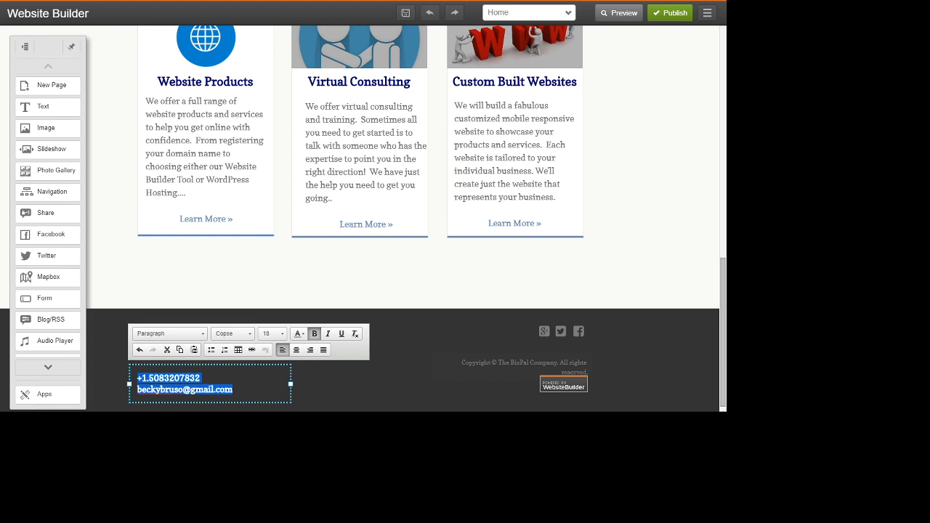
left_click(340, 383)
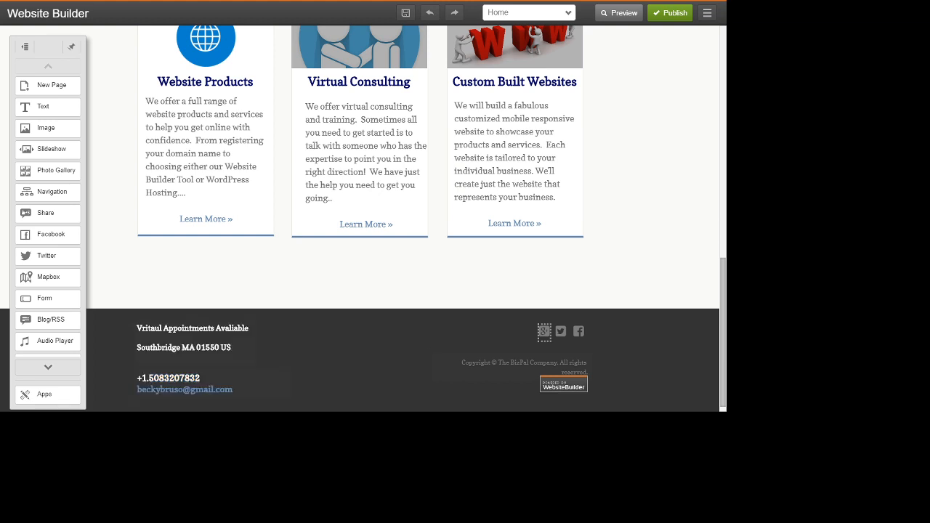
Delete the Google+ and Twitter icons from the footer
left_click(544, 331)
key("Delete")
left_click(560, 332)
key("Delete")
left_click(578, 332)
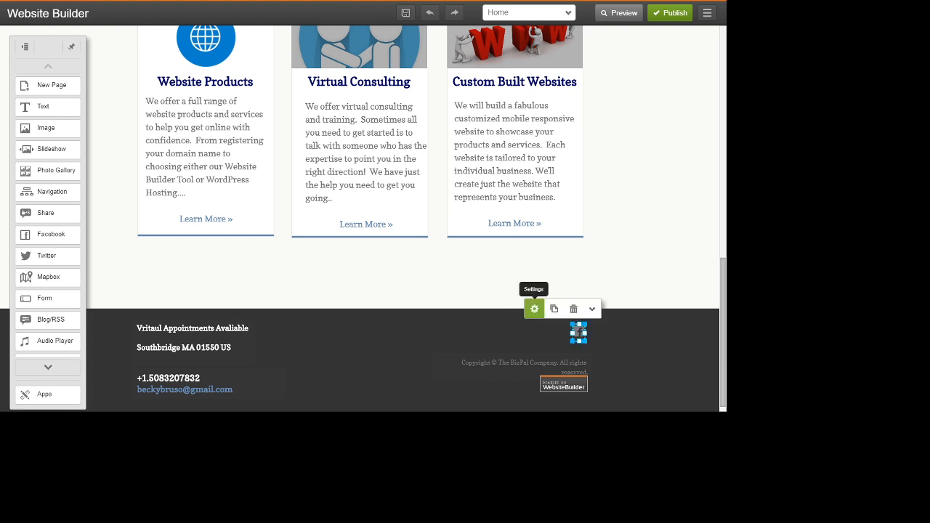
left_click(534, 308)
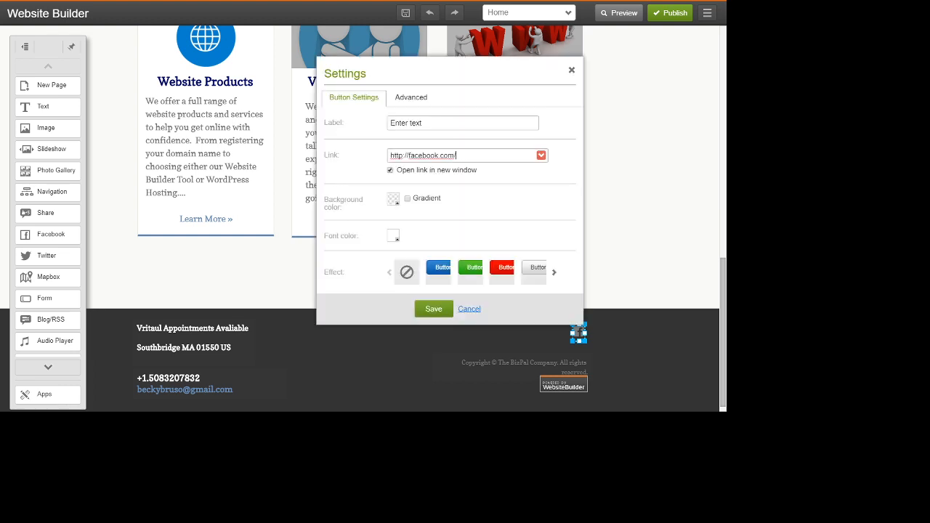
type("TheBizPalCompany")
left_click(434, 309)
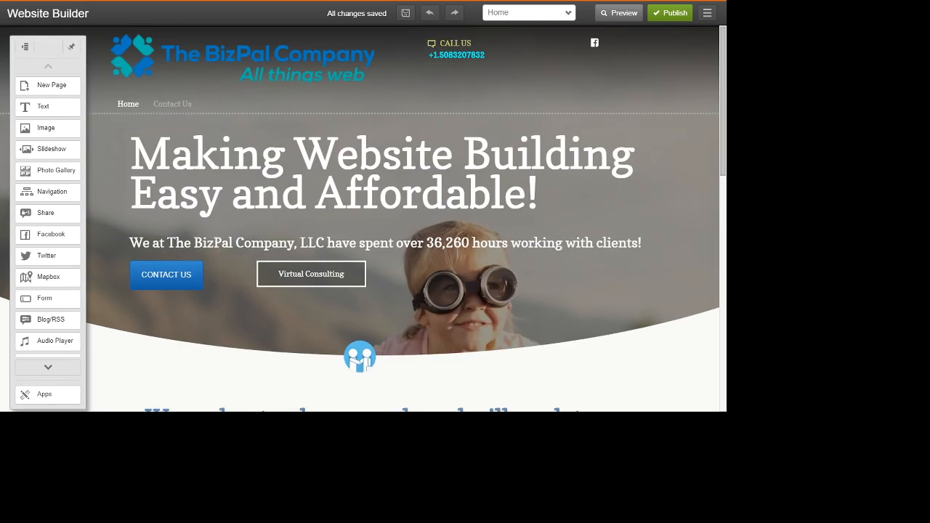
scroll(402, 218, "down", 3)
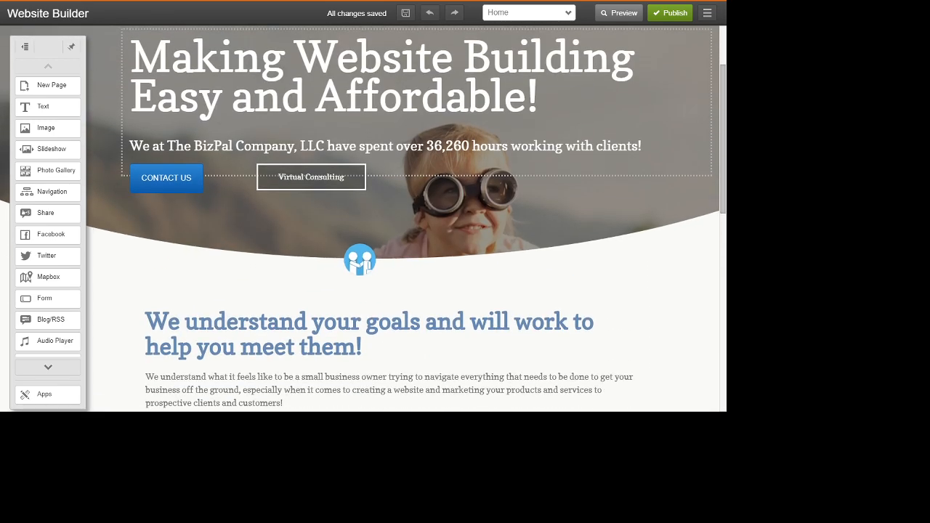
scroll(402, 218, "down", 5)
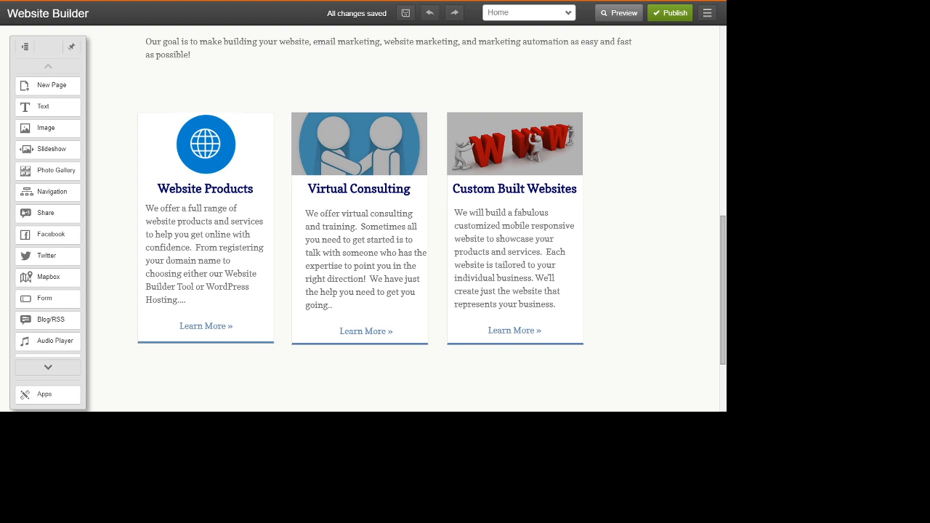
scroll(402, 218, "up", 1)
scroll(402, 218, "down", 3)
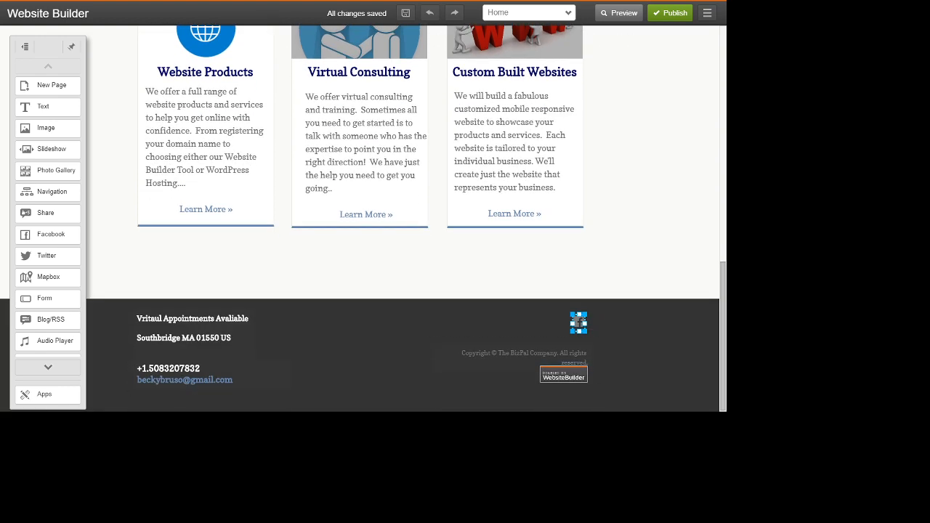
scroll(403, 218, "up", 12)
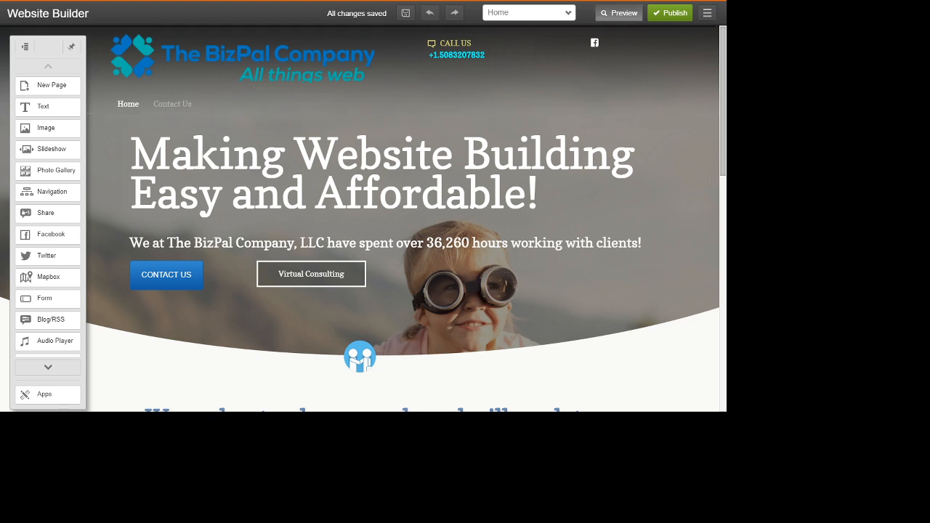
Preview the home page in its desktop version and look it over from the header down to the footer
left_click(619, 12)
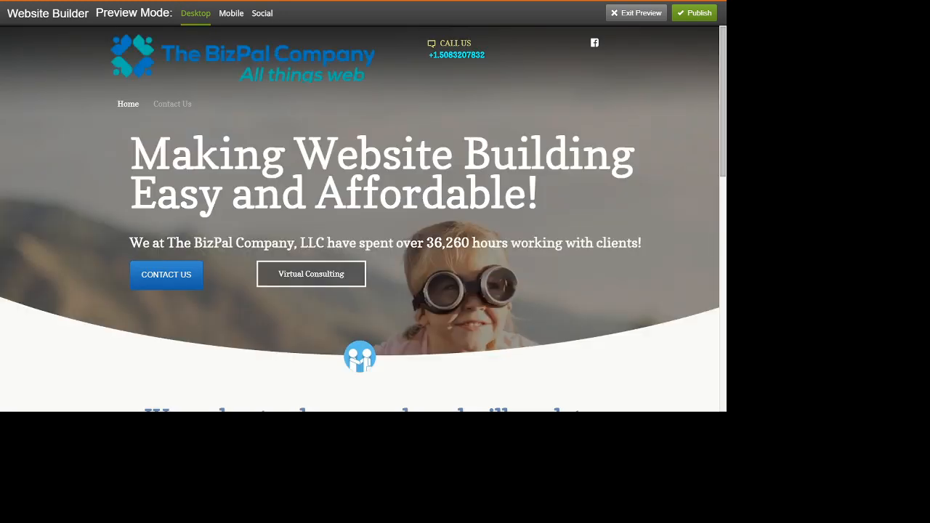
scroll(360, 218, "down", 1)
scroll(360, 218, "down", 3)
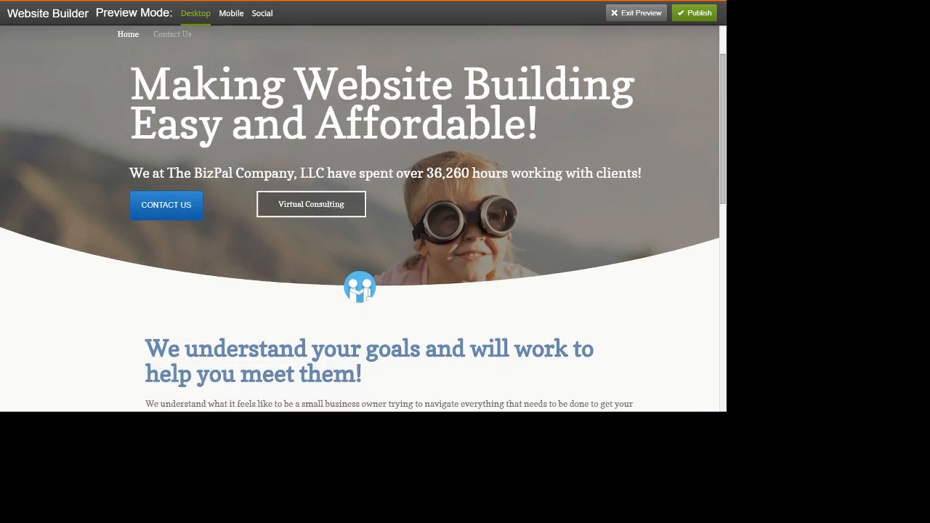
scroll(360, 218, "down", 4)
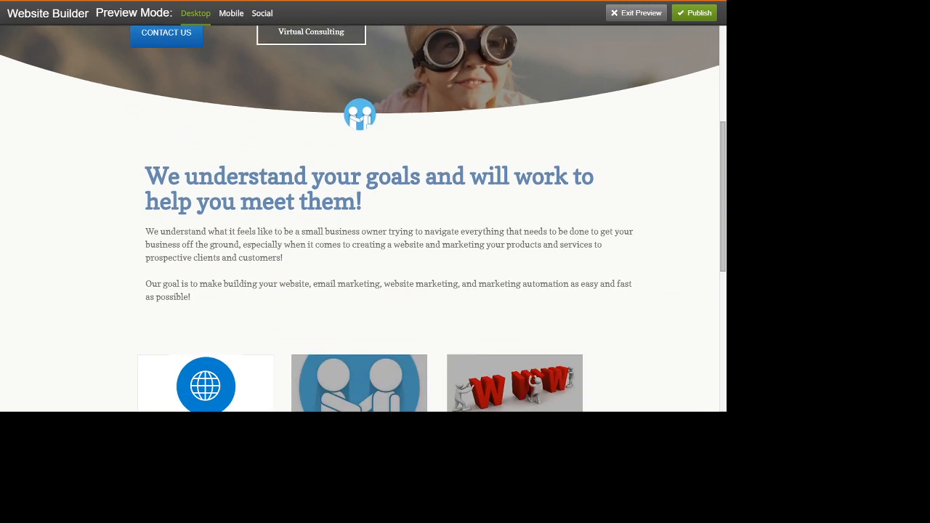
scroll(359, 218, "down", 4)
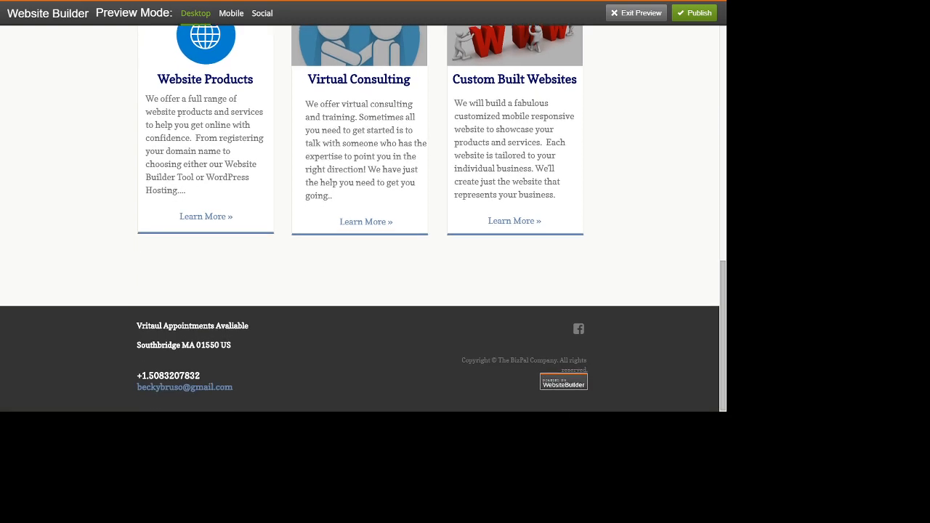
scroll(359, 218, "up", 9)
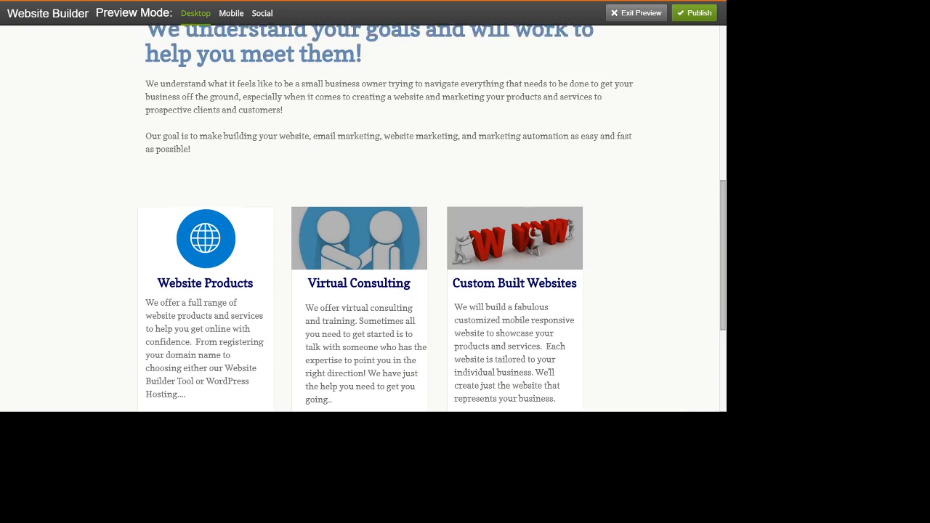
scroll(359, 218, "up", 2)
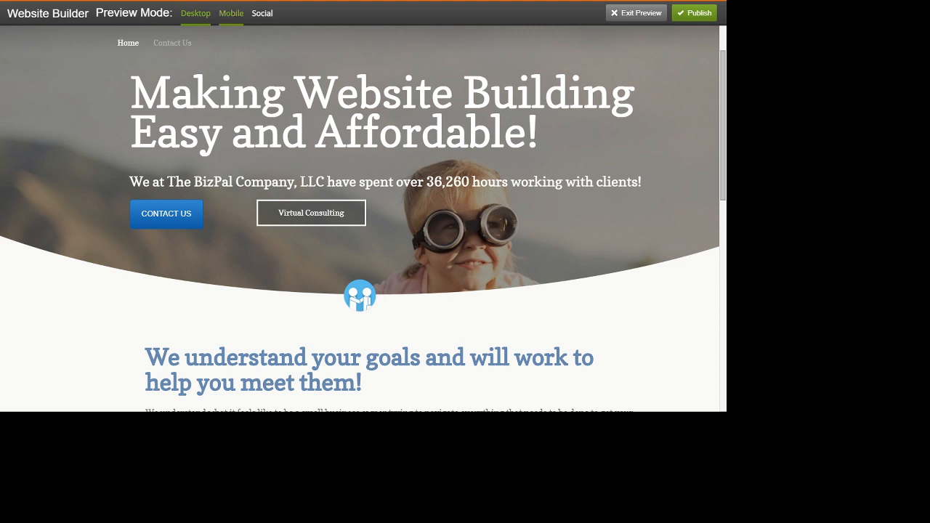
Examine the mobile preview of the home page, from the header through the service cards to the footer
left_click(231, 13)
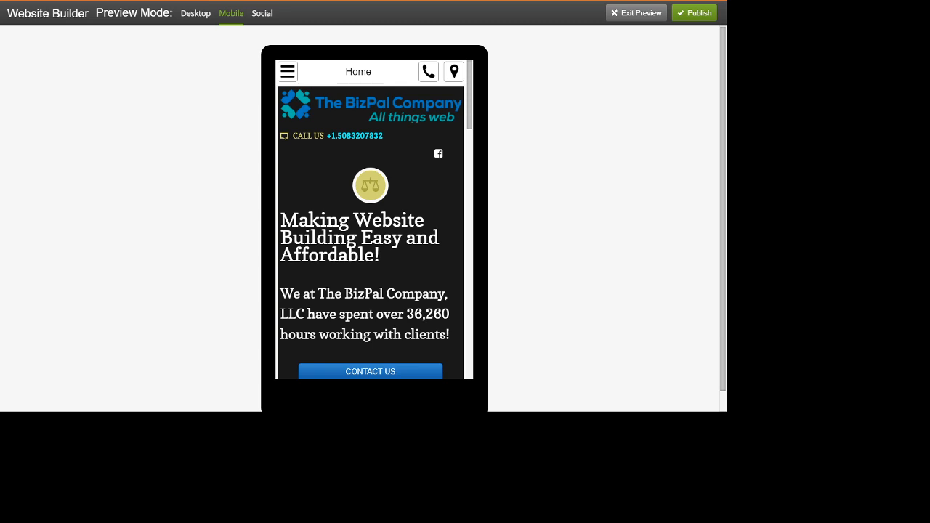
scroll(373, 218, "down", 1)
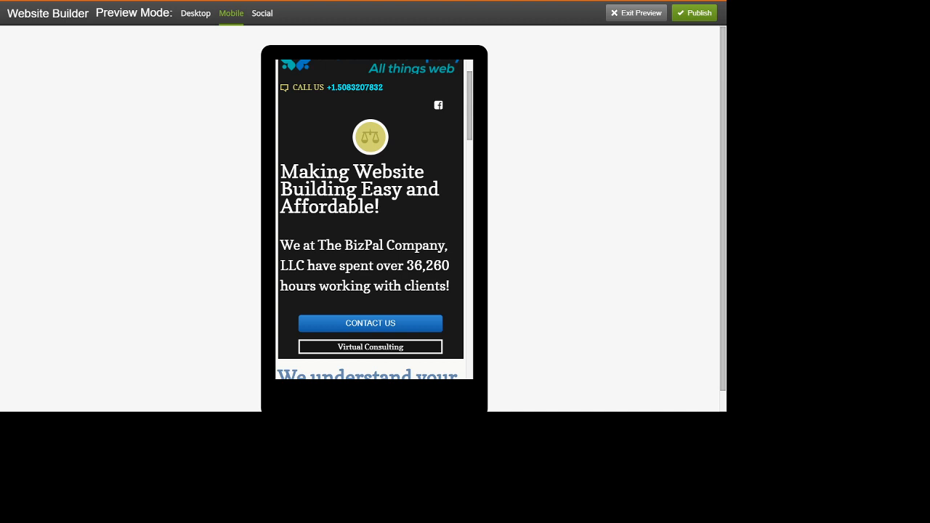
scroll(374, 218, "down", 1)
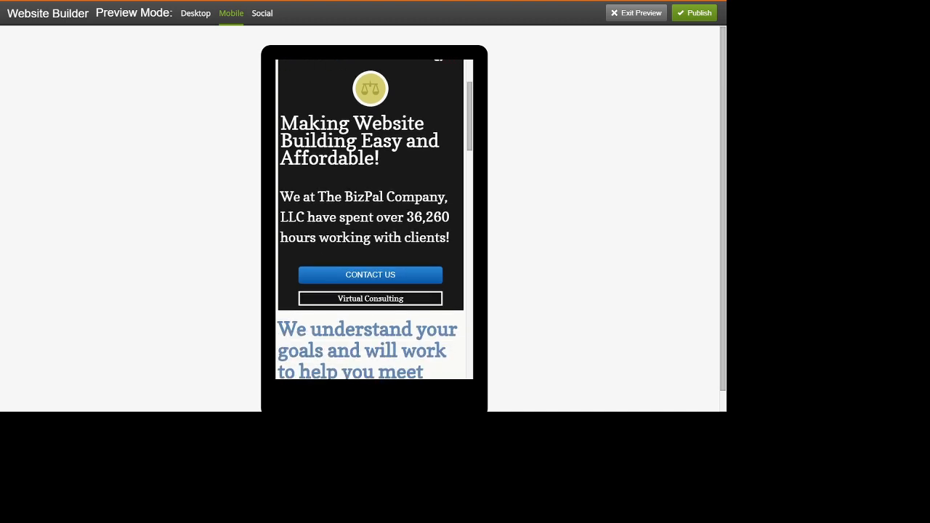
scroll(373, 218, "down", 4)
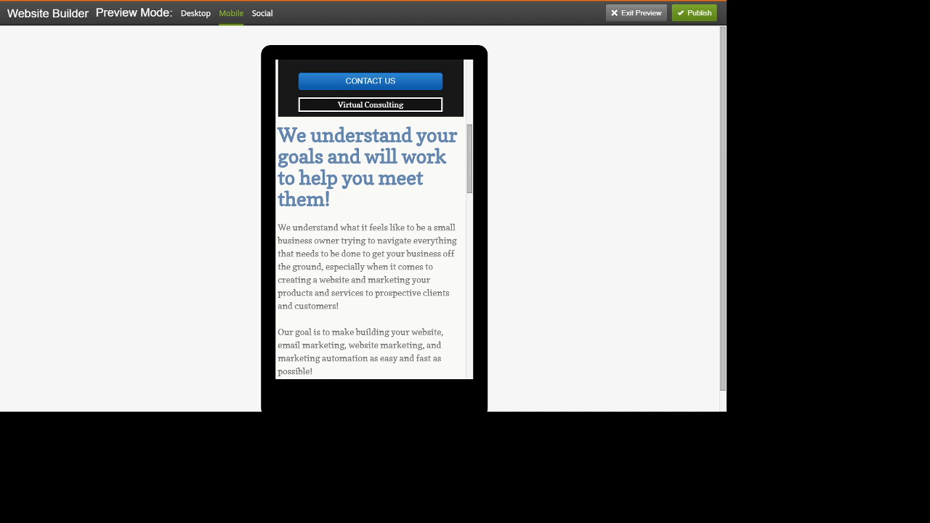
scroll(373, 218, "down", 7)
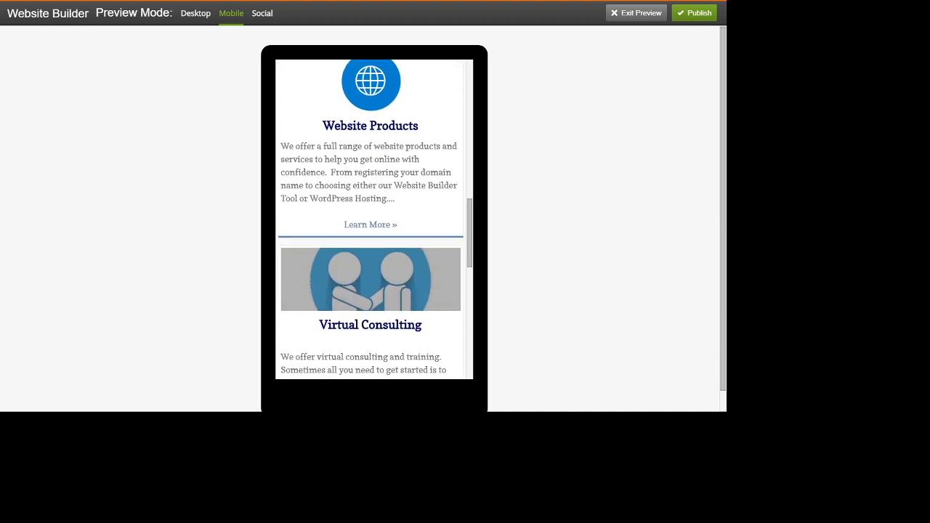
scroll(374, 218, "down", 8)
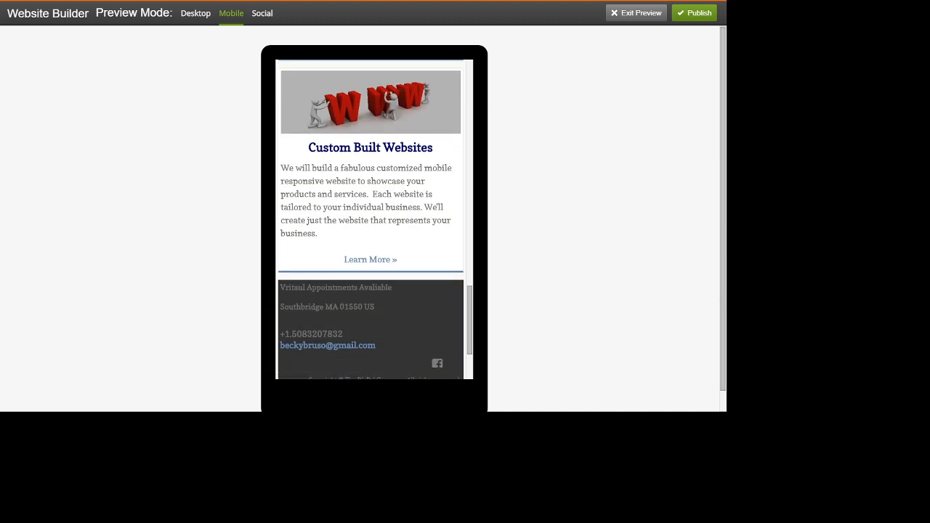
scroll(373, 218, "down", 2)
scroll(373, 217, "up", 5)
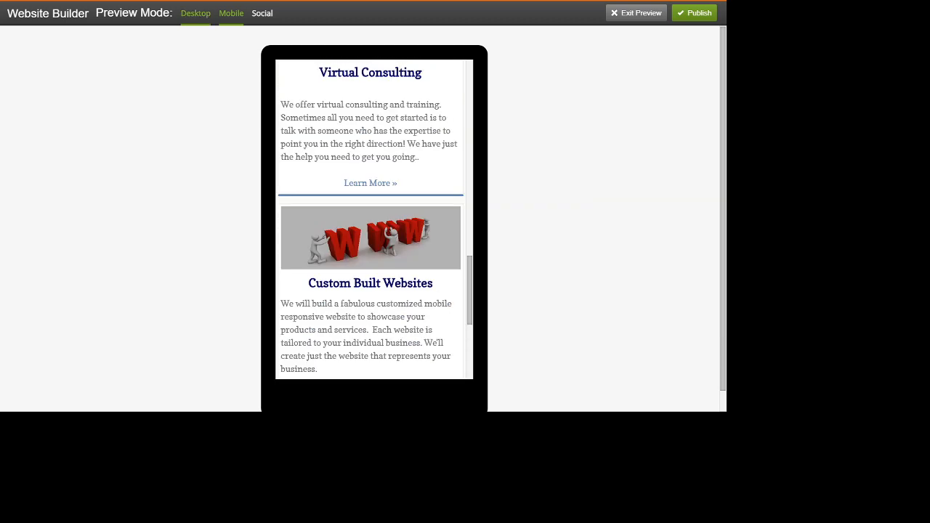
Return to the desktop preview, recheck the introduction and service cards, and exit the preview back to the editor
left_click(196, 13)
scroll(363, 218, "down", 4)
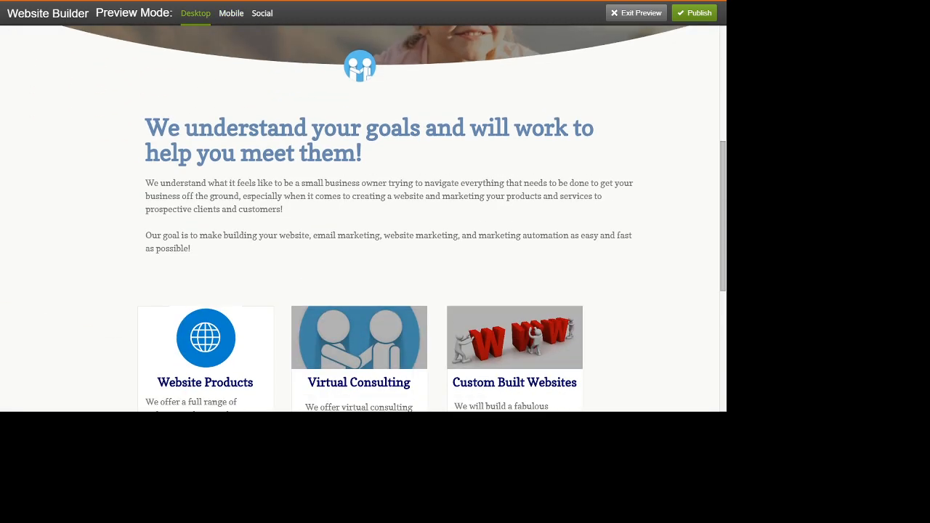
scroll(363, 218, "down", 2)
scroll(363, 218, "up", 6)
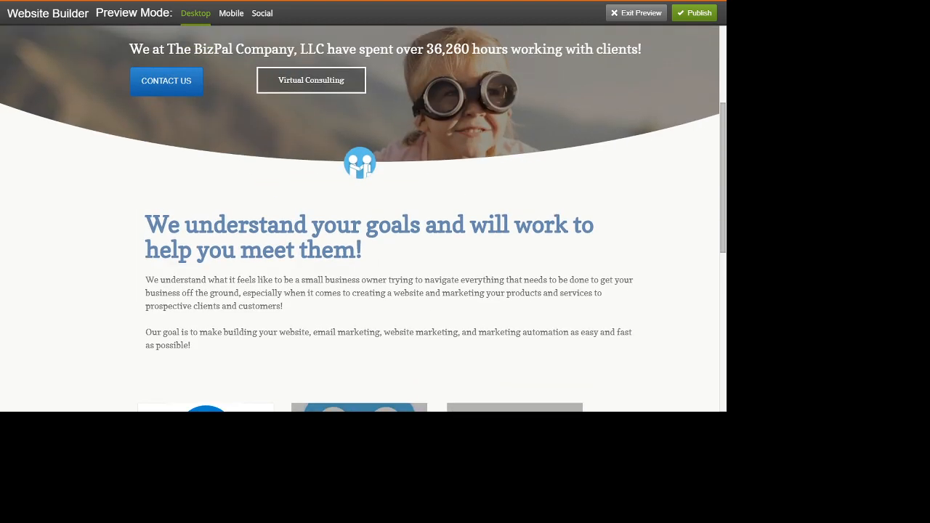
scroll(363, 218, "up", 1)
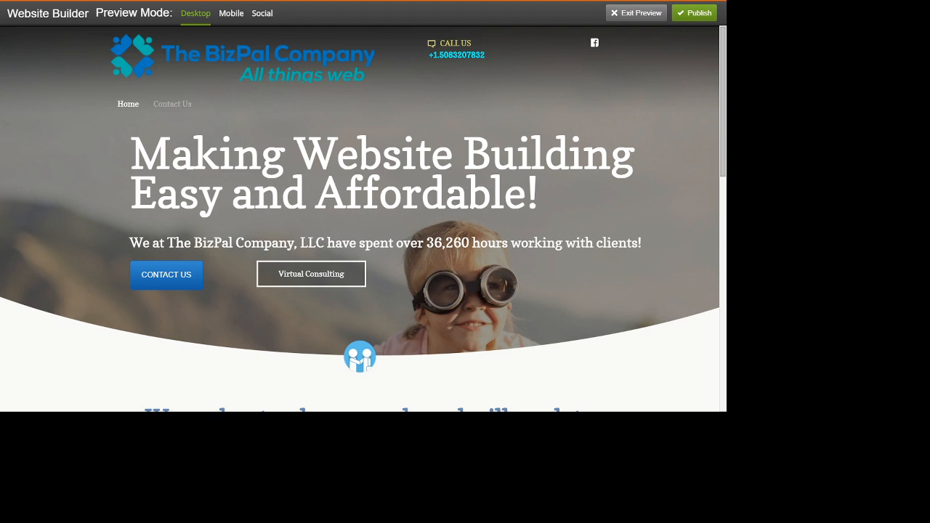
left_click(636, 13)
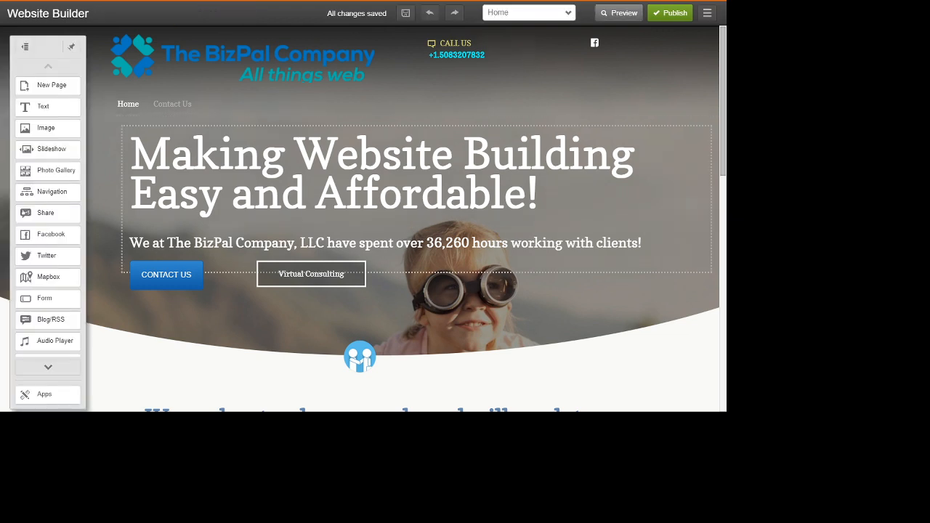